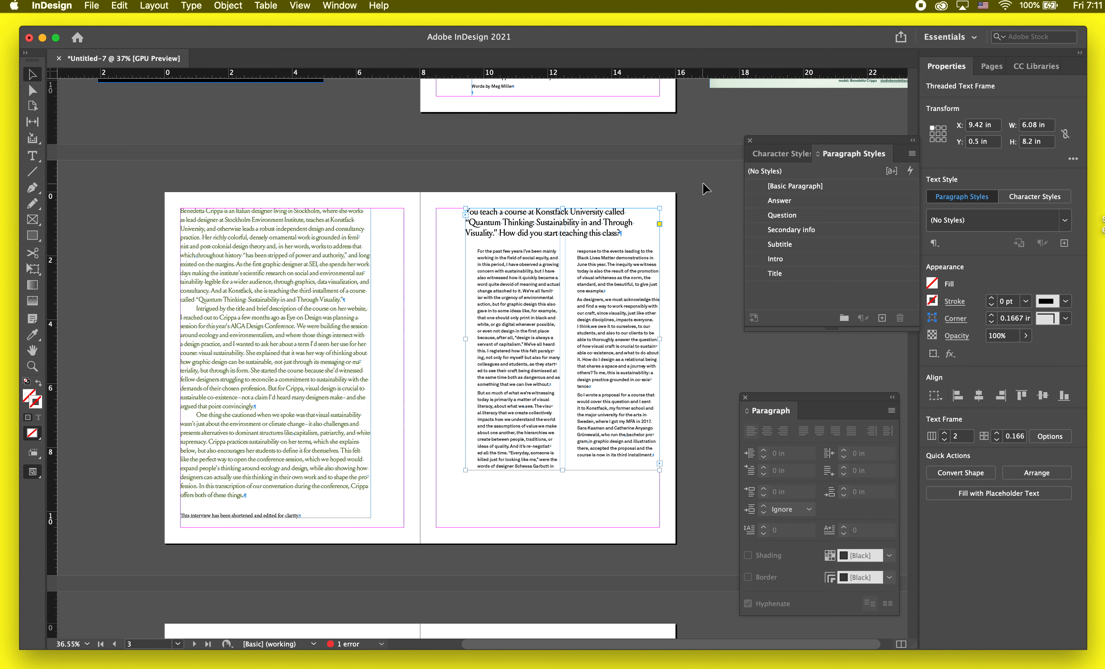
- Set the threaded interview text frame on page 3 to one column
left_click(701, 184)
left_click(625, 238)
left_click(943, 439)
left_click(481, 494)
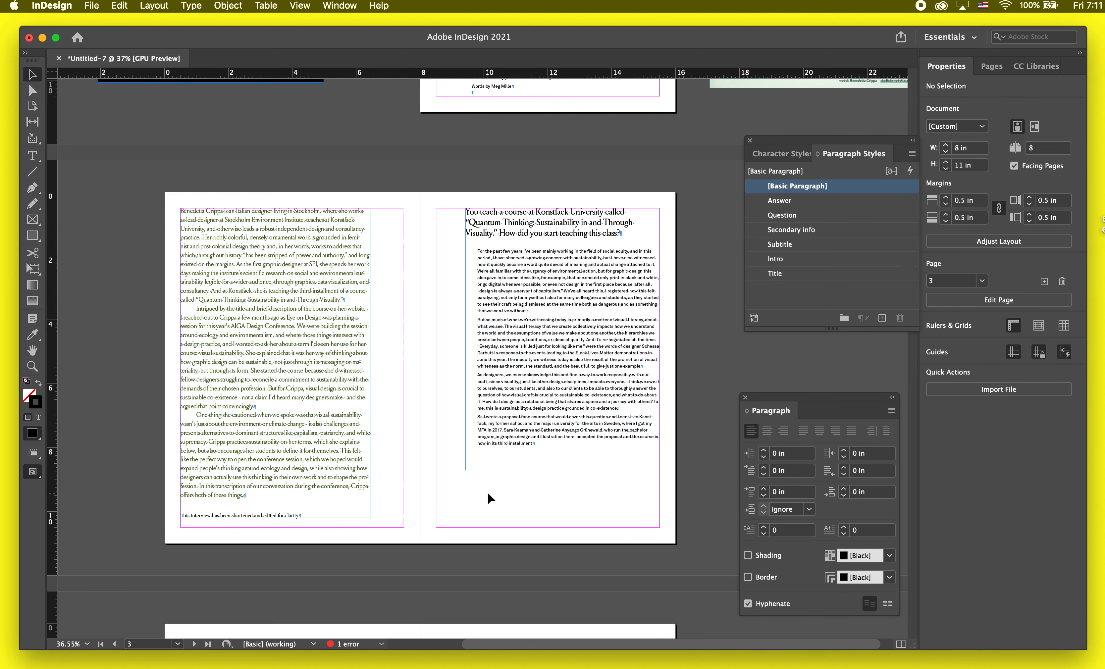
- Narrow the page 3 text frame by moving its left edge inward to about 11 in on the ruler
scroll(440, 409, "up", 3)
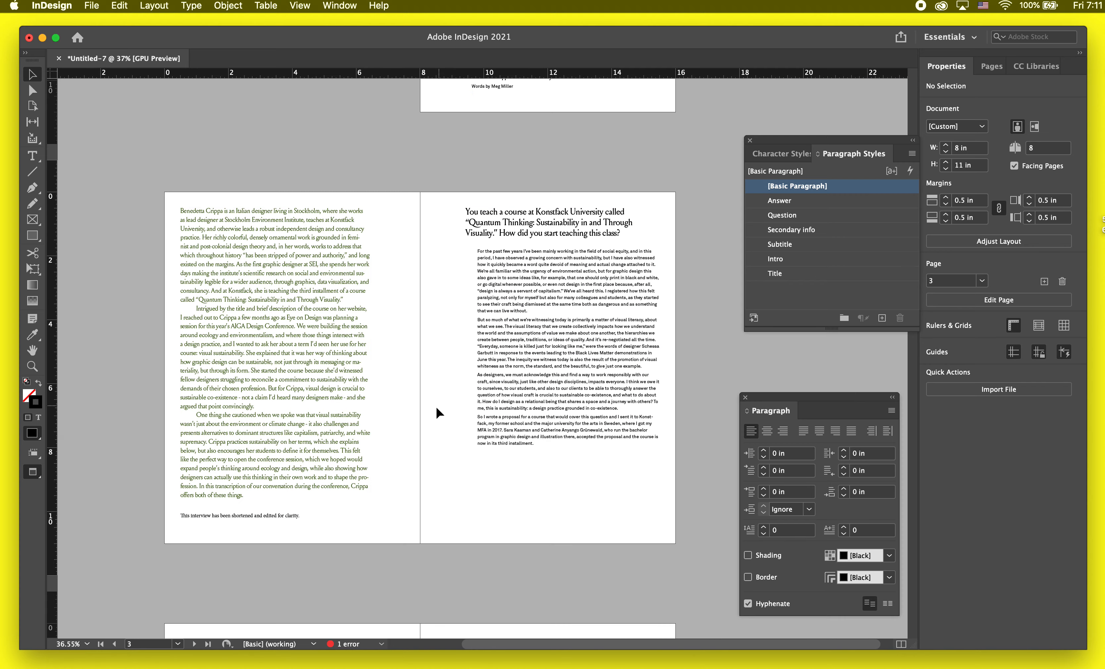
left_click(514, 370)
key("w")
left_click(437, 318)
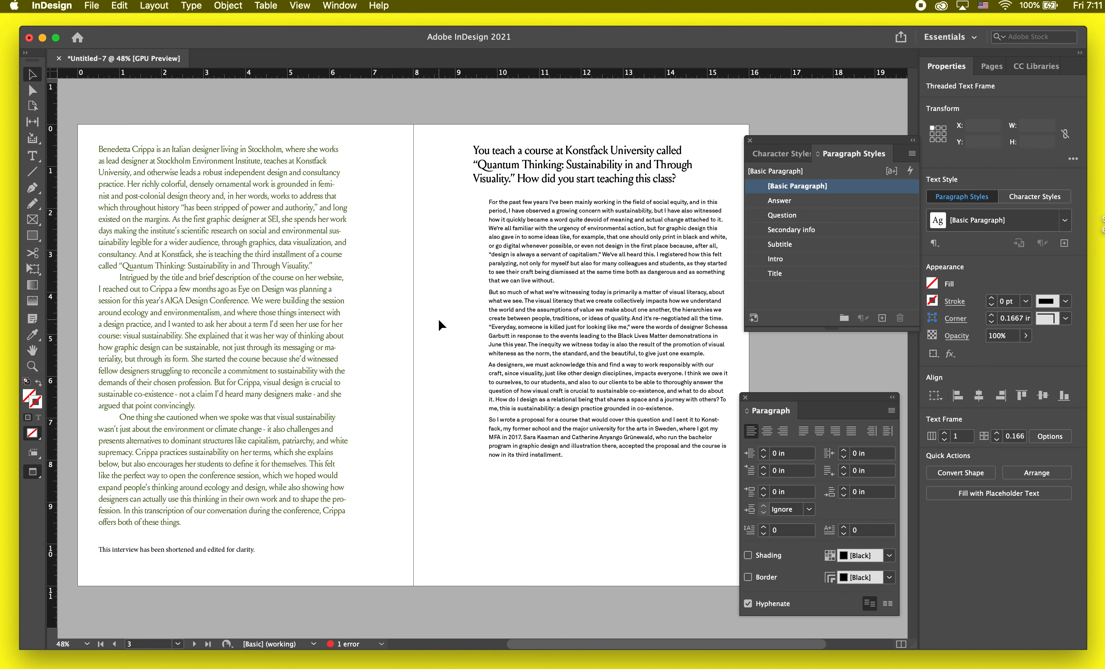
key("w")
left_click(489, 317)
left_click_drag(476, 316, 540, 318)
key("w")
- Compare the page 2 introduction text frame with and without preview mode
left_click(376, 320)
left_click(342, 326)
key("w")
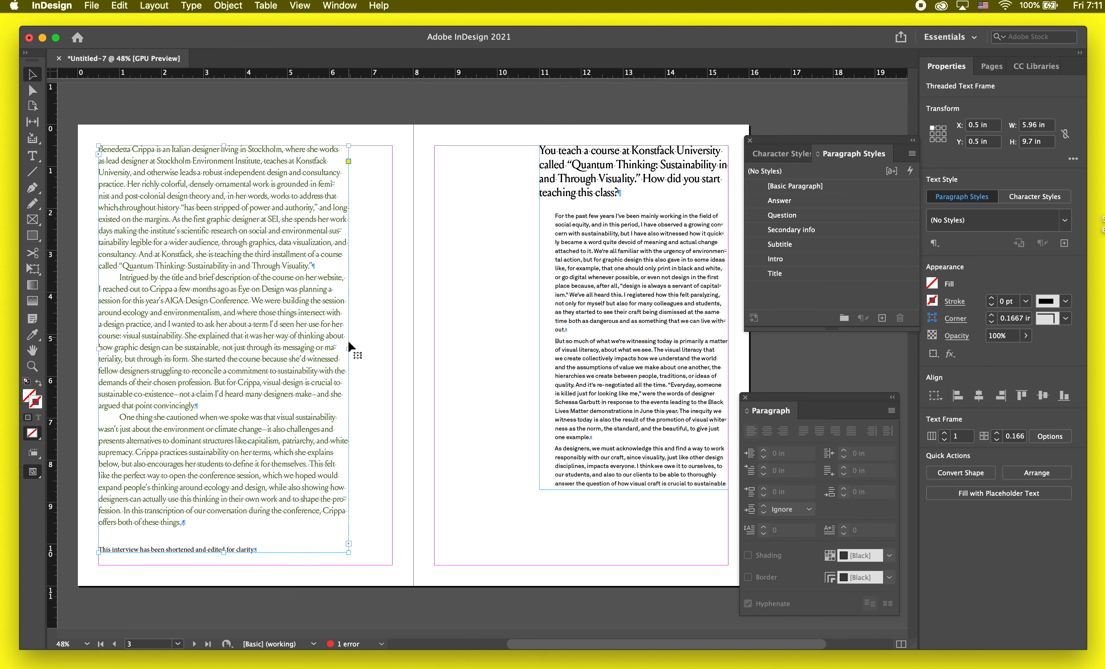
key("w")
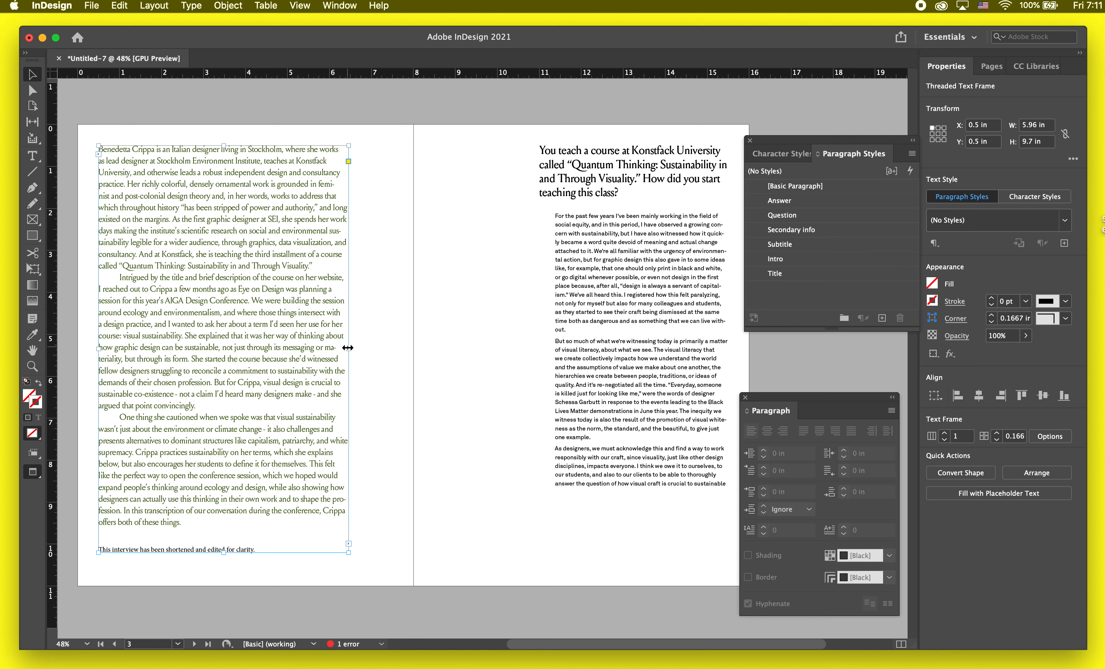
left_click(416, 265)
left_click(280, 240)
left_click(185, 125)
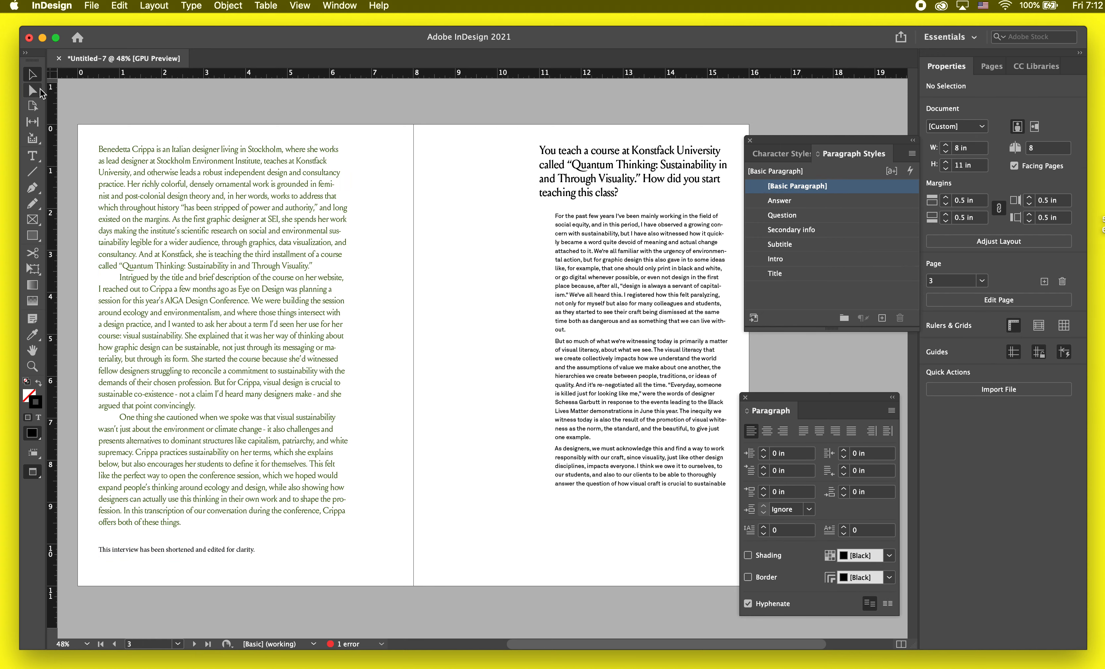
- Try slanting the page 2 text frame by shifting its two upper corner points about 1 in to the right with Direct Selection
left_click(33, 90)
key("w")
left_click(99, 148)
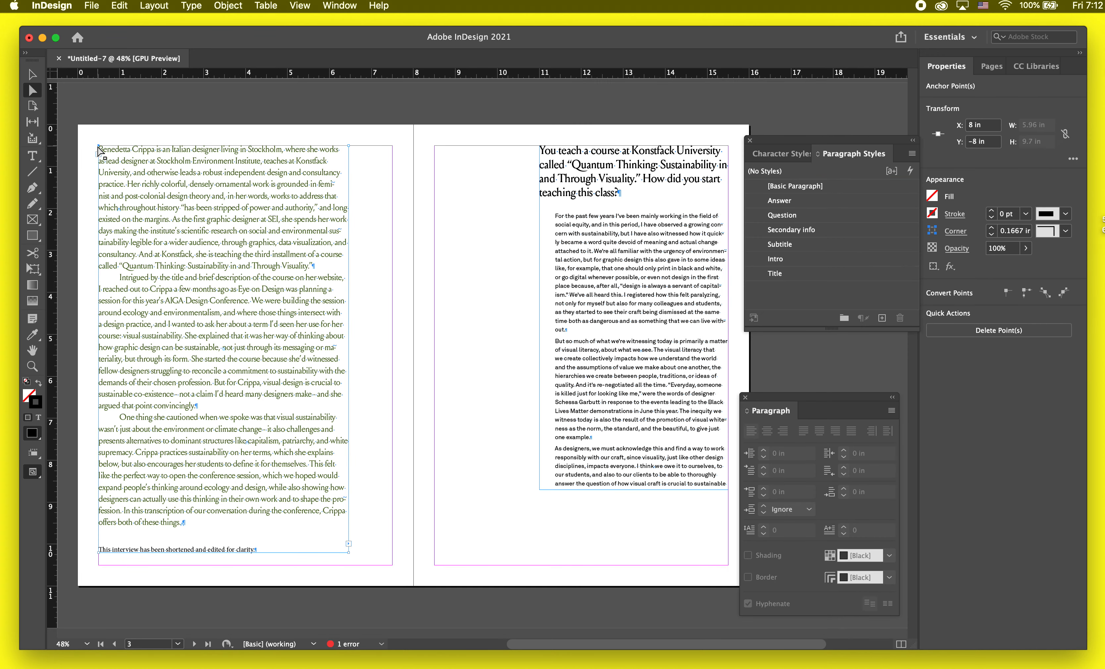
left_click(349, 146, "shift")
left_click_drag(348, 146, 396, 146)
key("w")
left_click(491, 126)
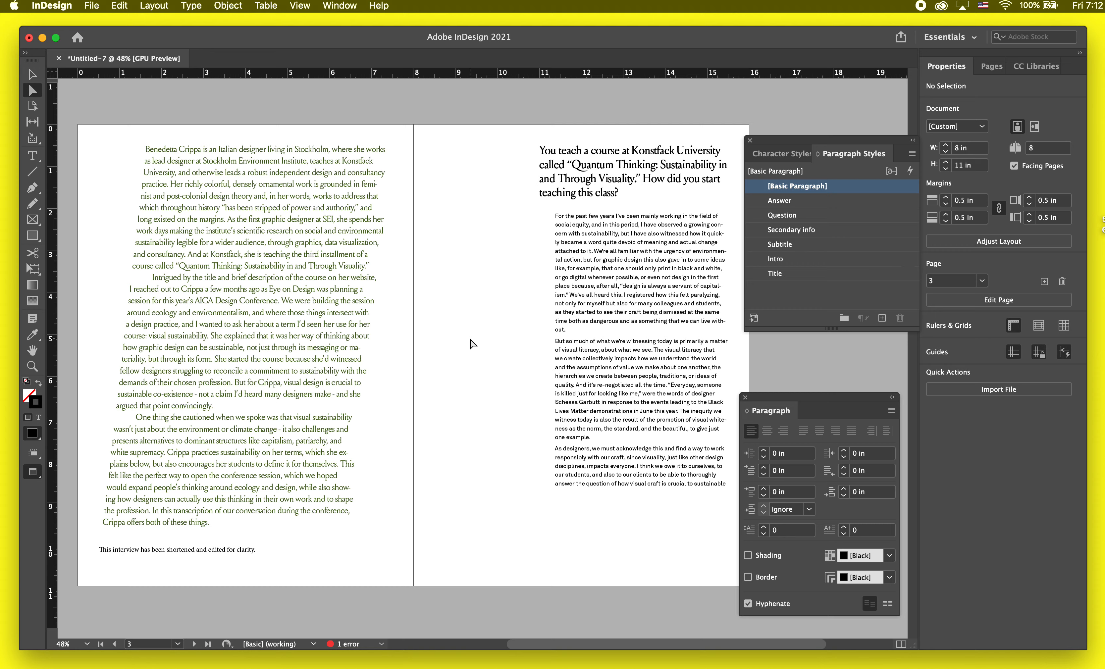
key("w")
key("super+minus")
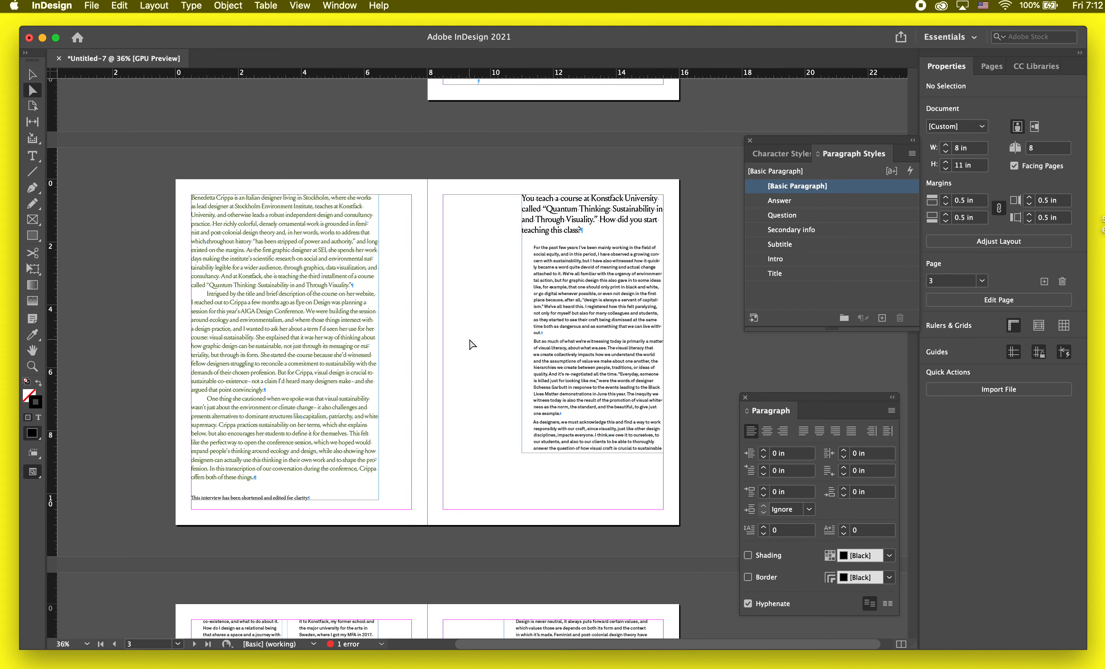
- Open the A-Master spread for editing and bring both of its pages into view
scroll(470, 344, "up", 3)
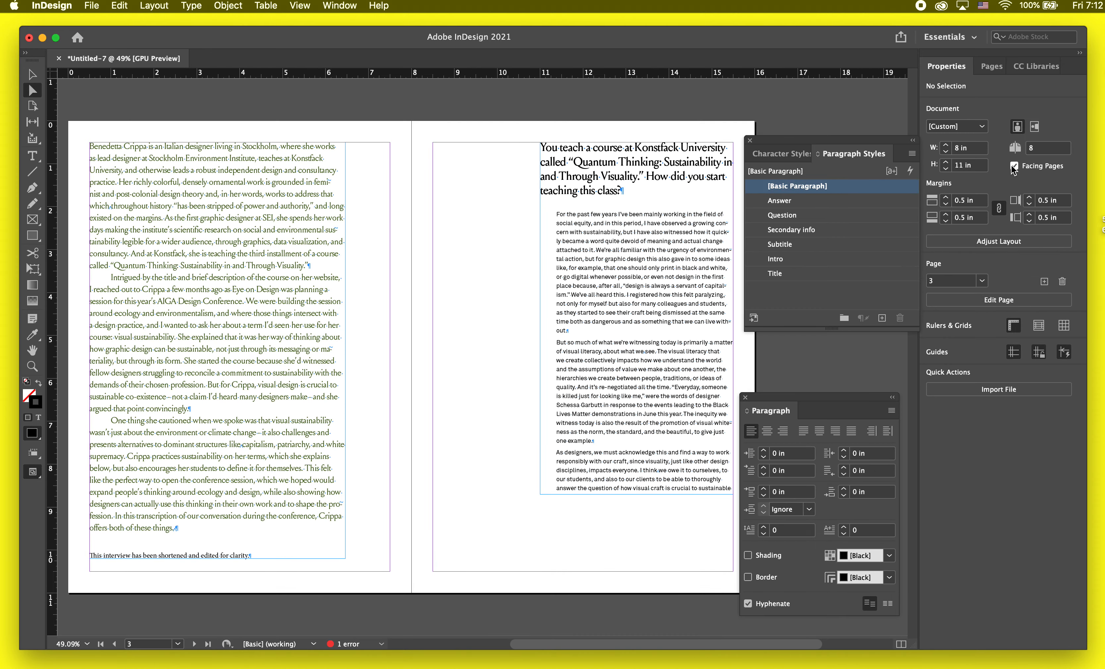
left_click(996, 67)
double_click(1055, 103)
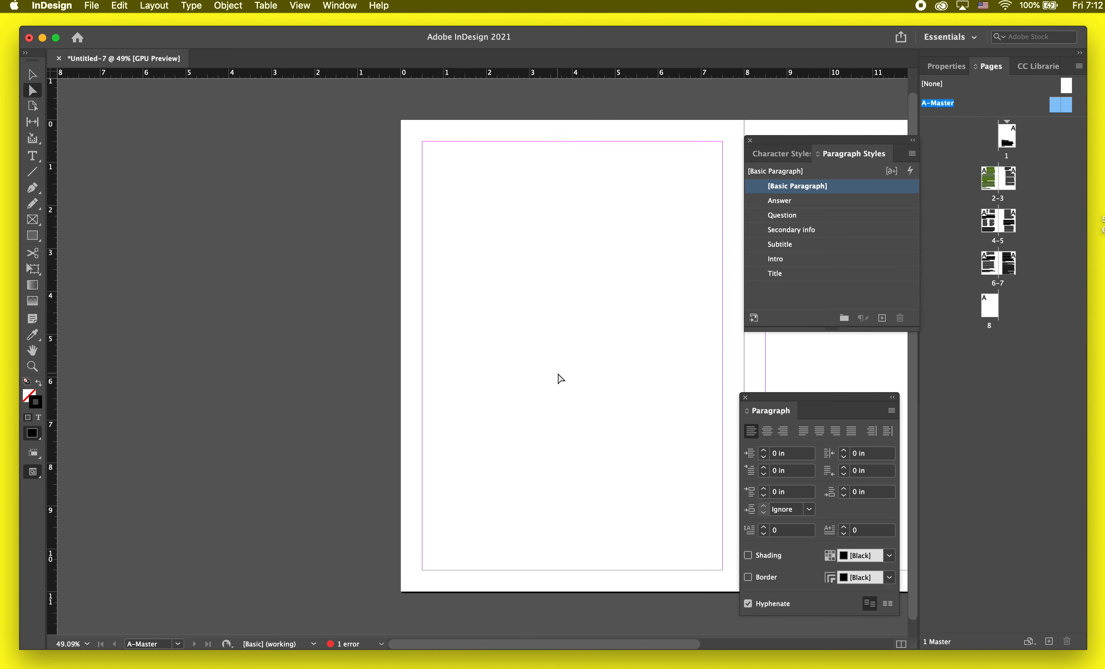
scroll(560, 378, "right", 10)
scroll(559, 378, "up", 1)
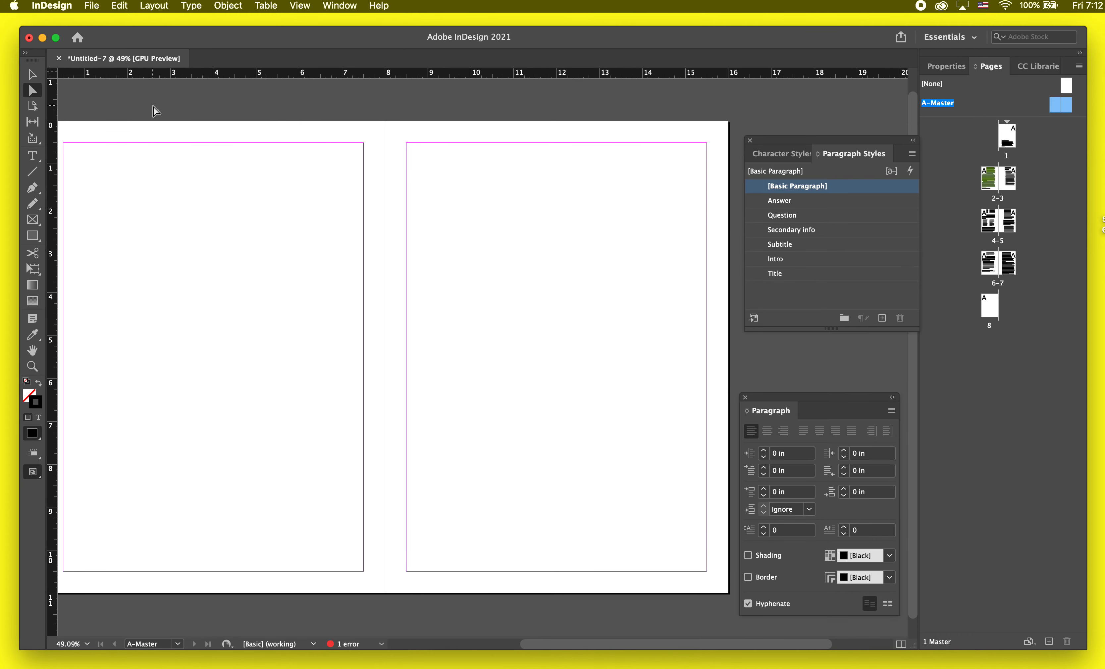
scroll(345, 210, "down", 1)
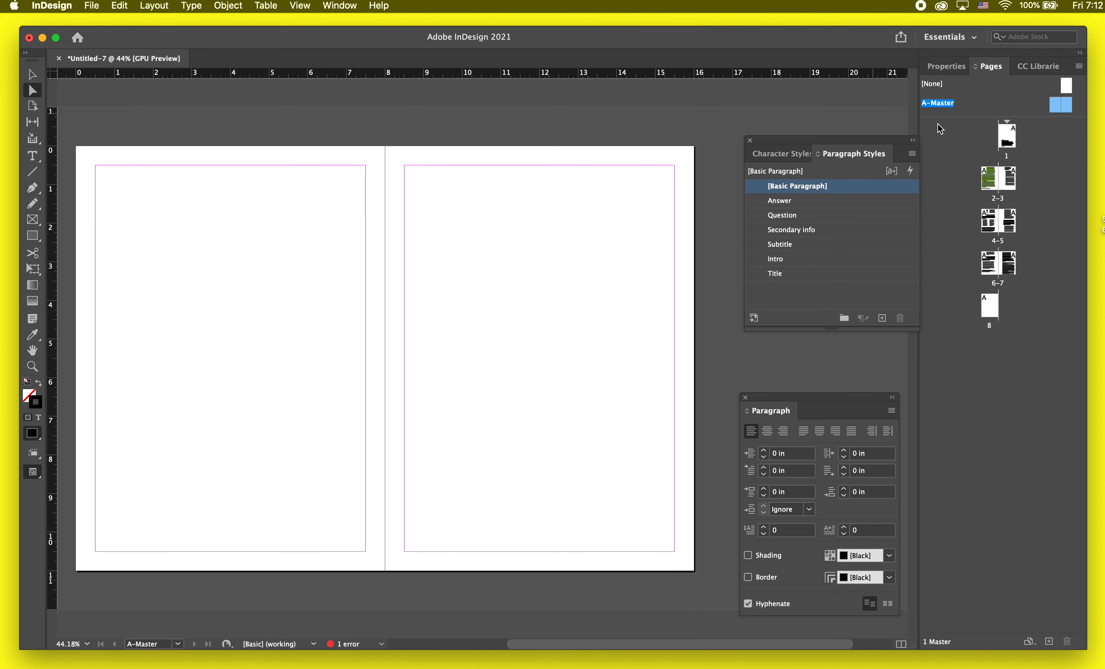
left_click(954, 95)
left_click(1057, 104)
double_click(1056, 107)
scroll(636, 218, "right", 4)
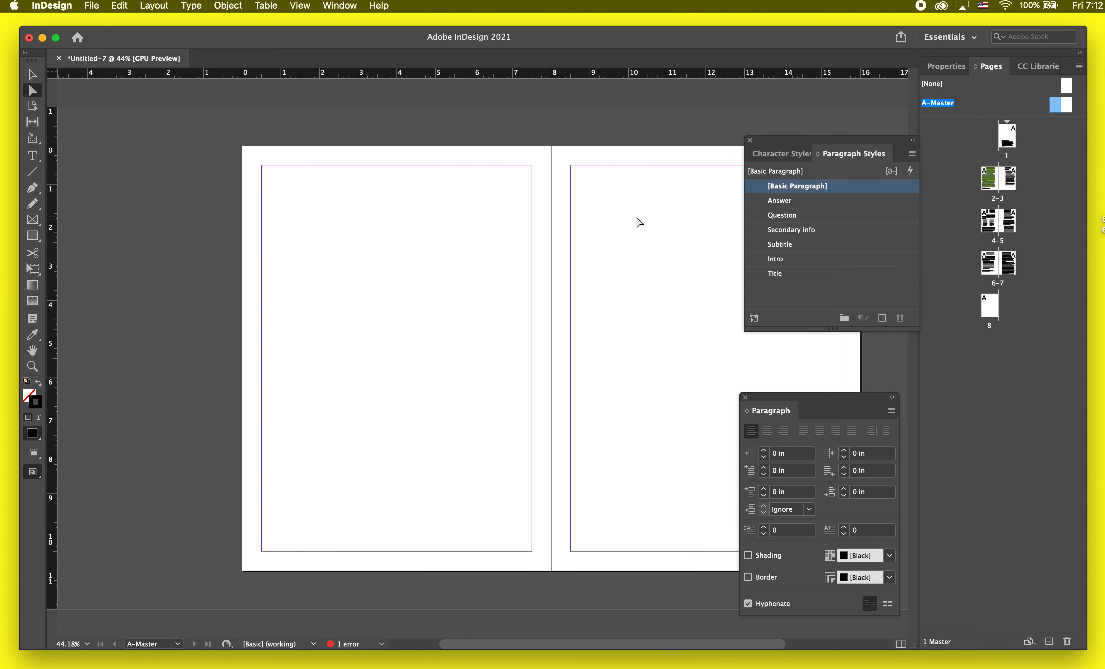
scroll(609, 209, "right", 2)
left_click(154, 6)
left_click(189, 35)
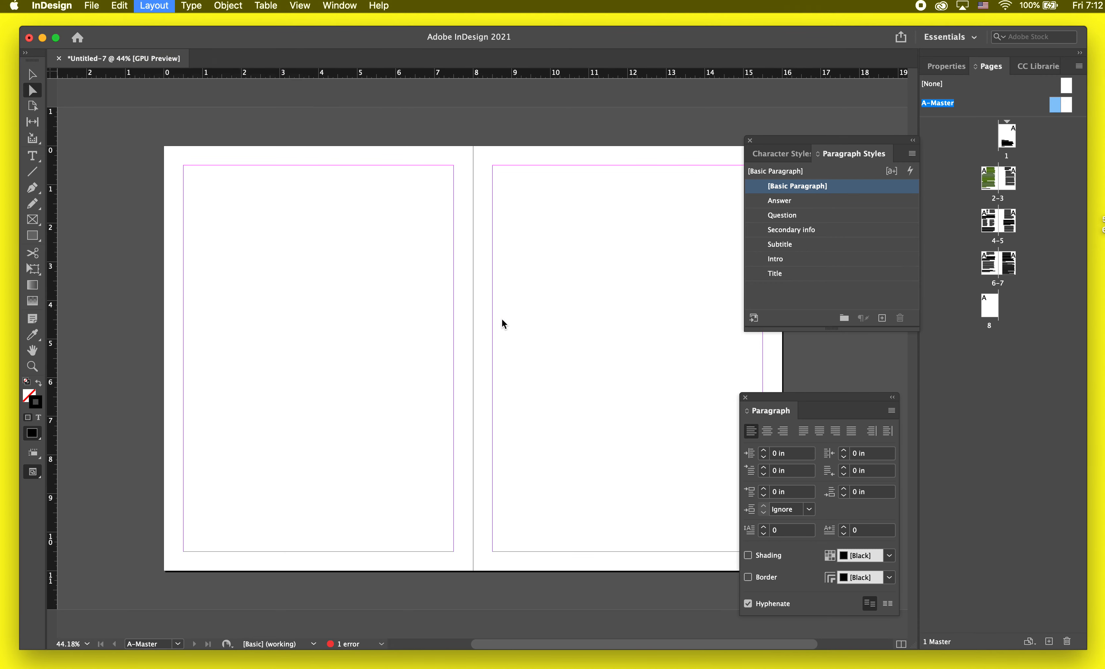
left_click(404, 277)
left_click(405, 277)
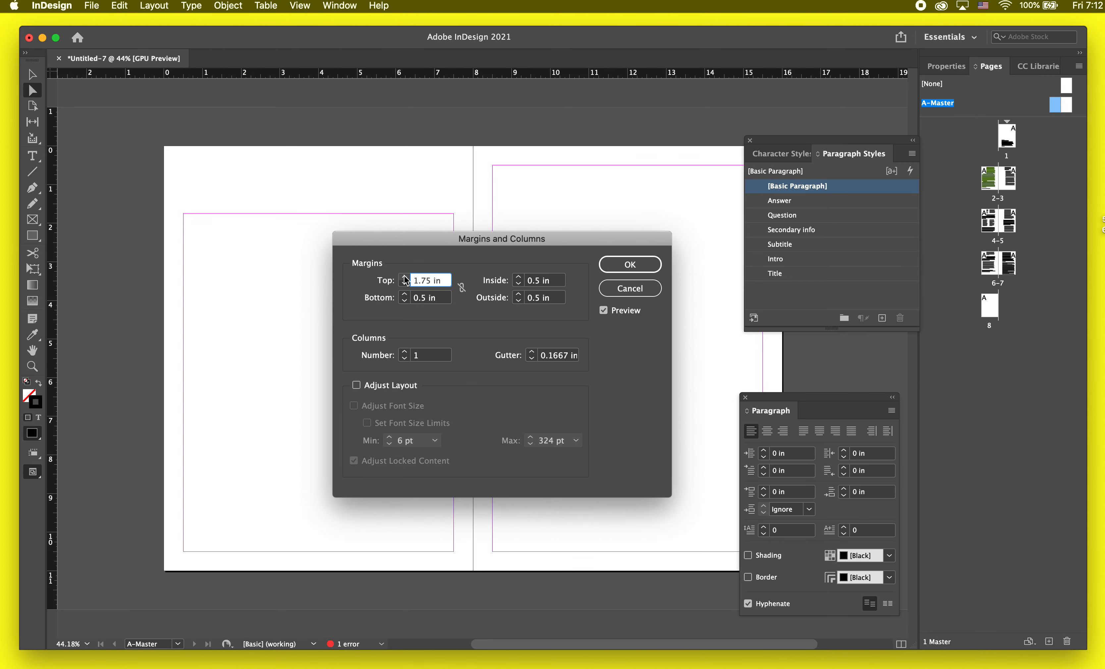
left_click(629, 288)
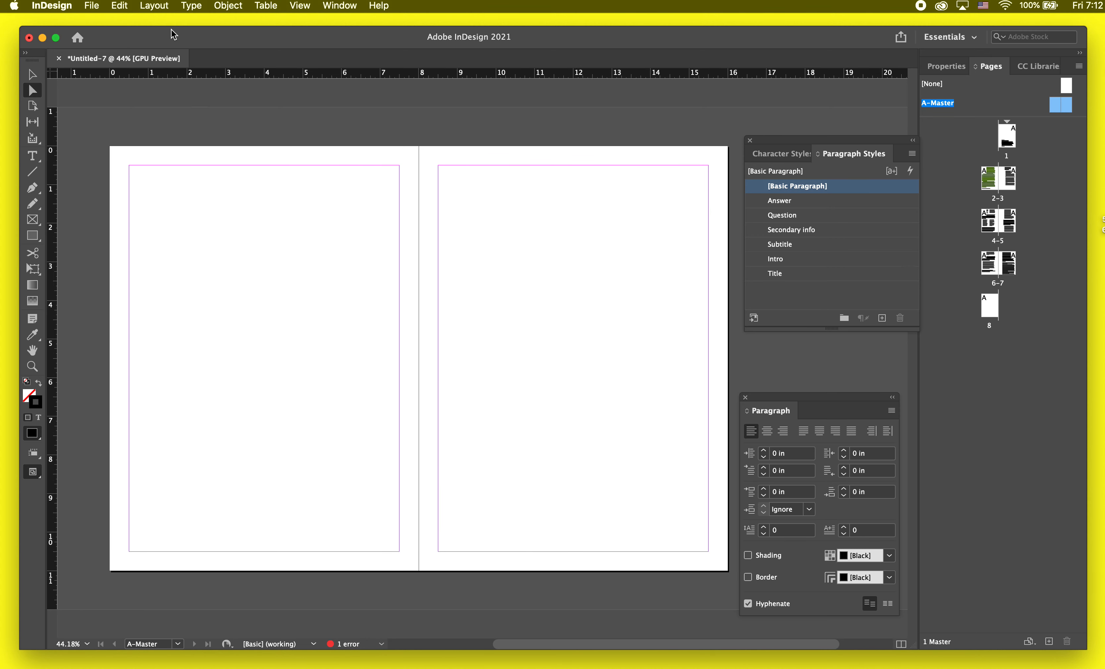
- In Margins and Columns for both A-Master pages, set all four margins to 0.3125 in
left_click(170, 5)
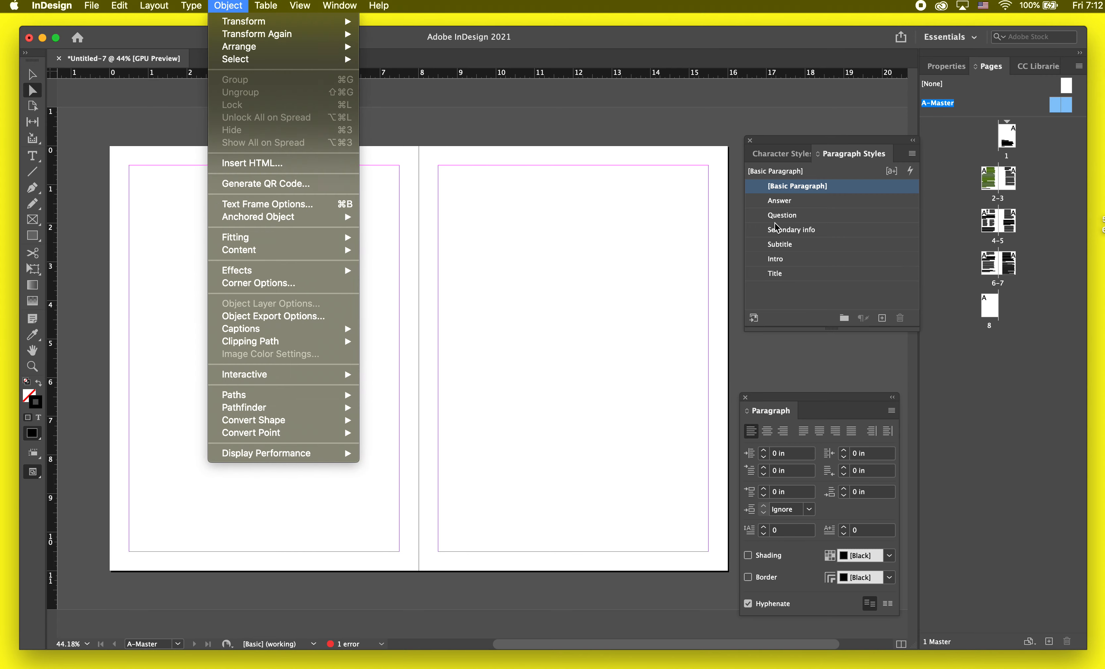
mouse_move(156, 7)
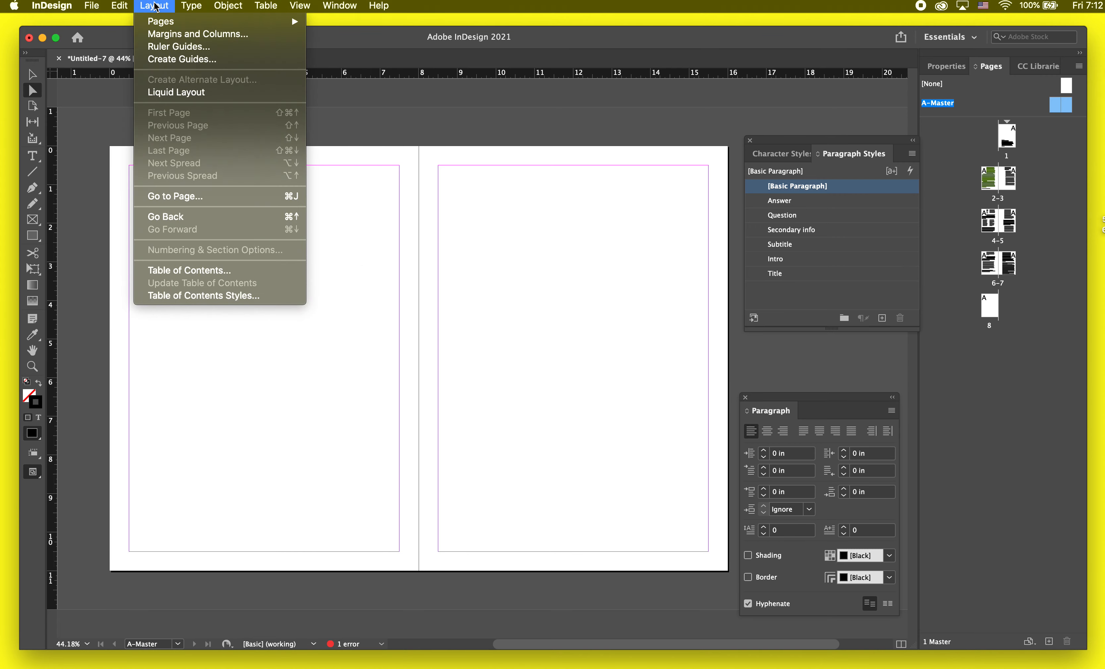
left_click(151, 34)
left_click(405, 285)
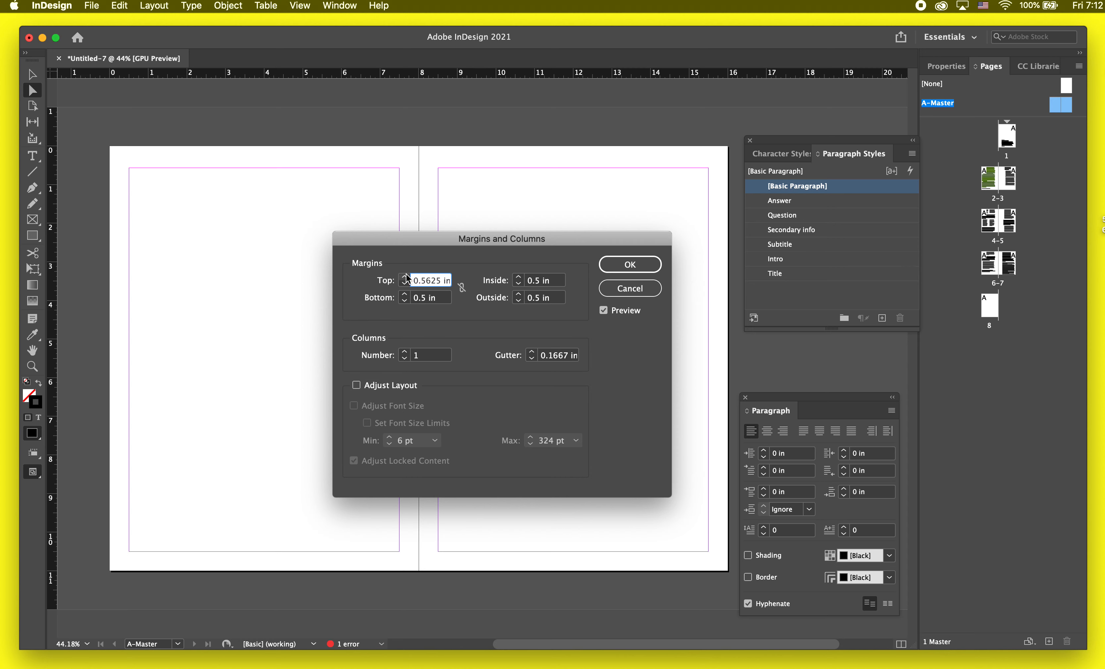
left_click(404, 285)
left_click(405, 285)
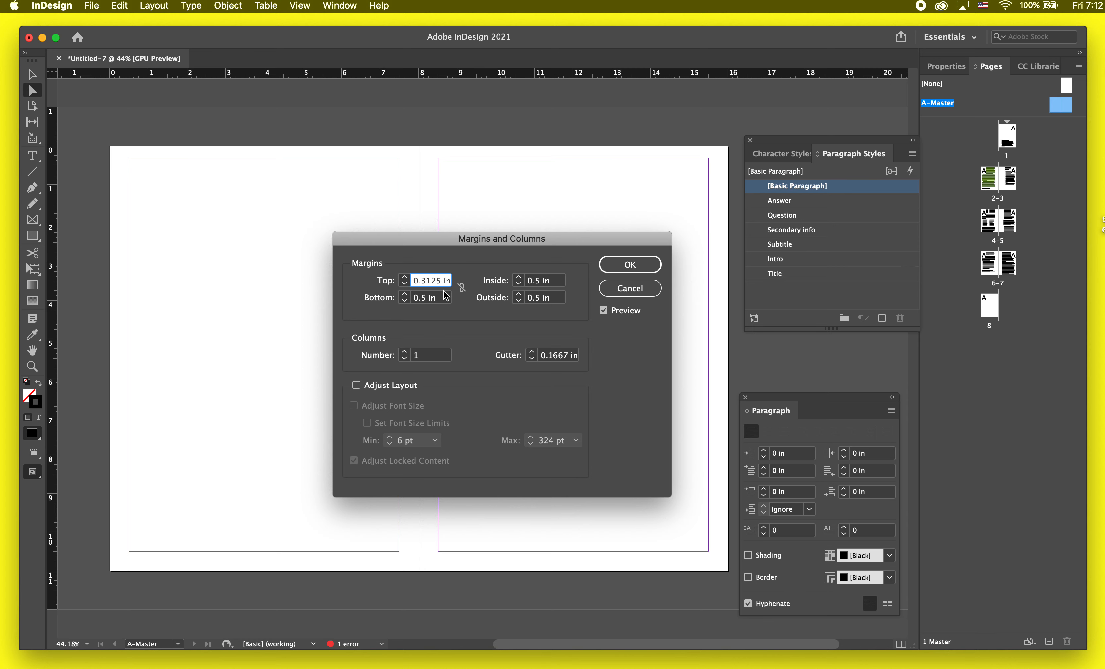
left_click(461, 287)
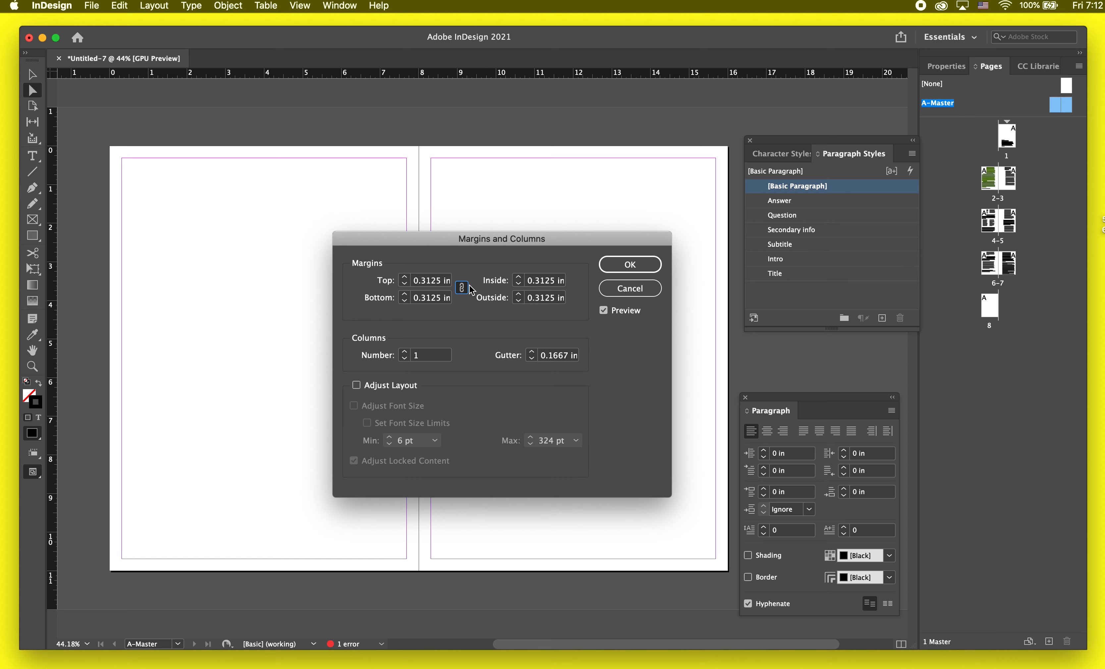
- Unlink the margin values and set the inside margin to 0.6875 in
left_click(462, 288)
left_click(519, 279)
left_click(518, 278)
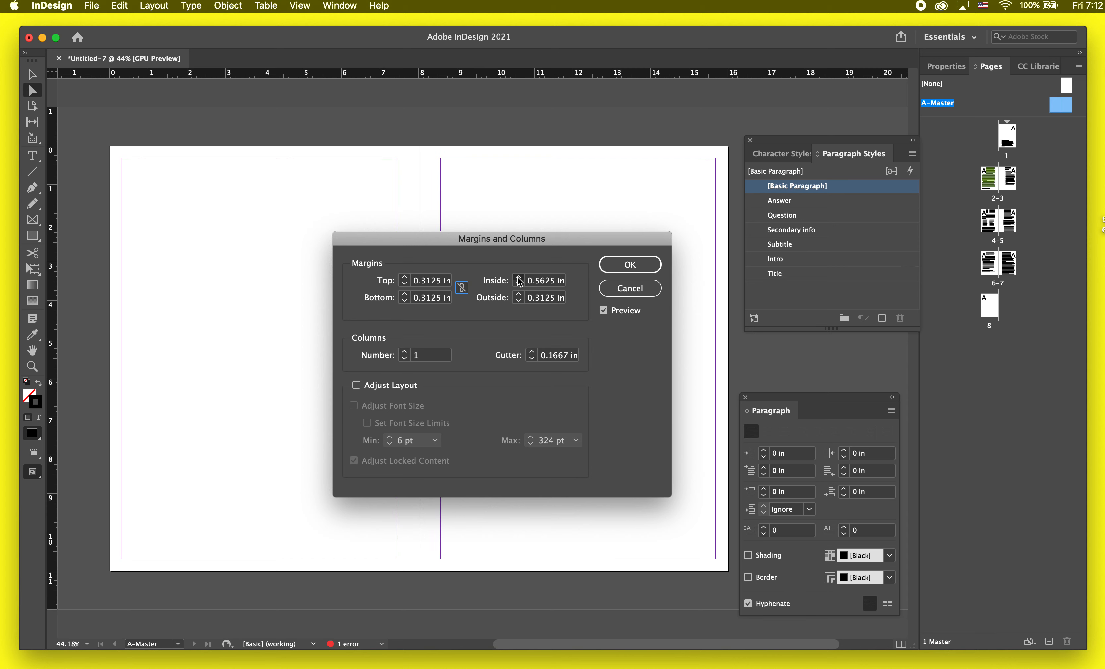
left_click(519, 278)
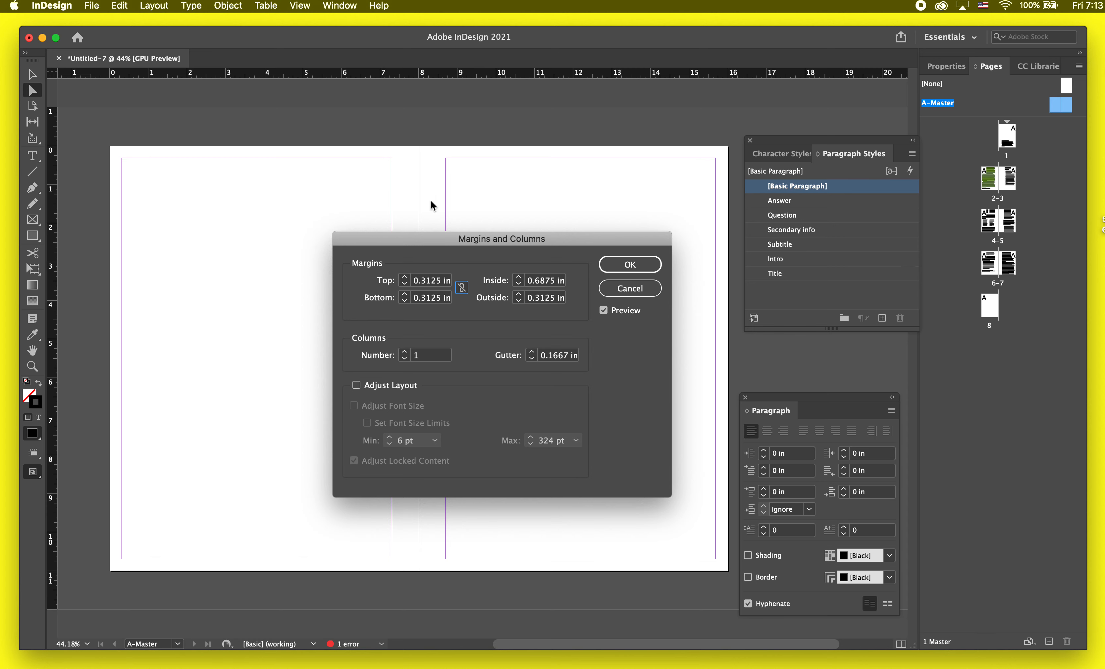
- Divide the master pages into three columns
left_click(408, 352)
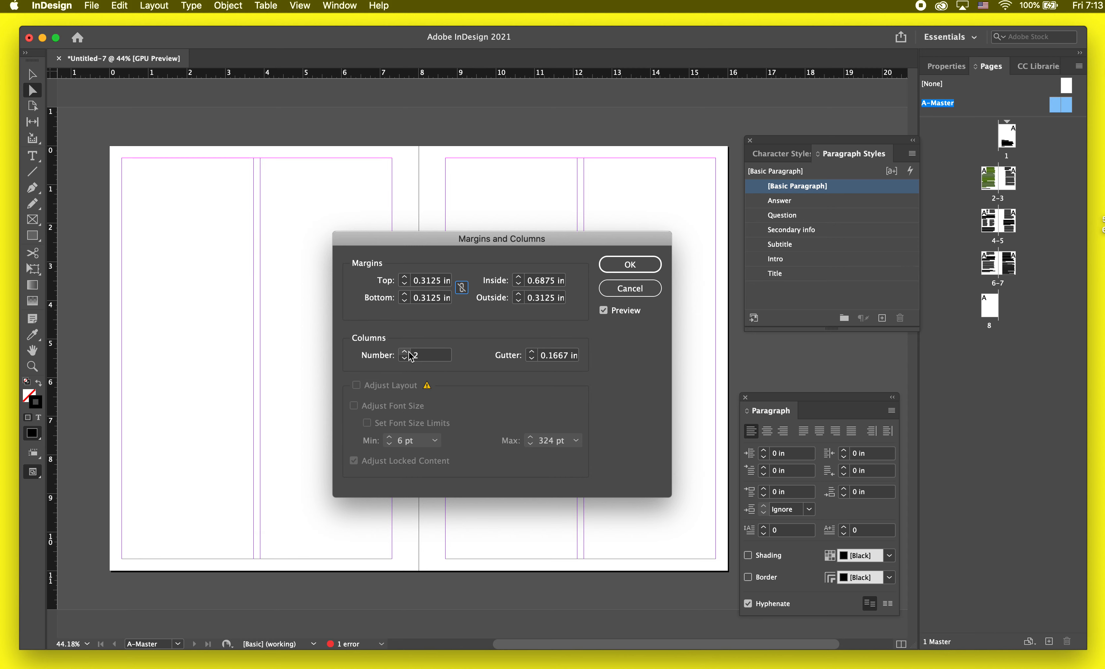
left_click(408, 352)
left_click(407, 352)
left_click(407, 359)
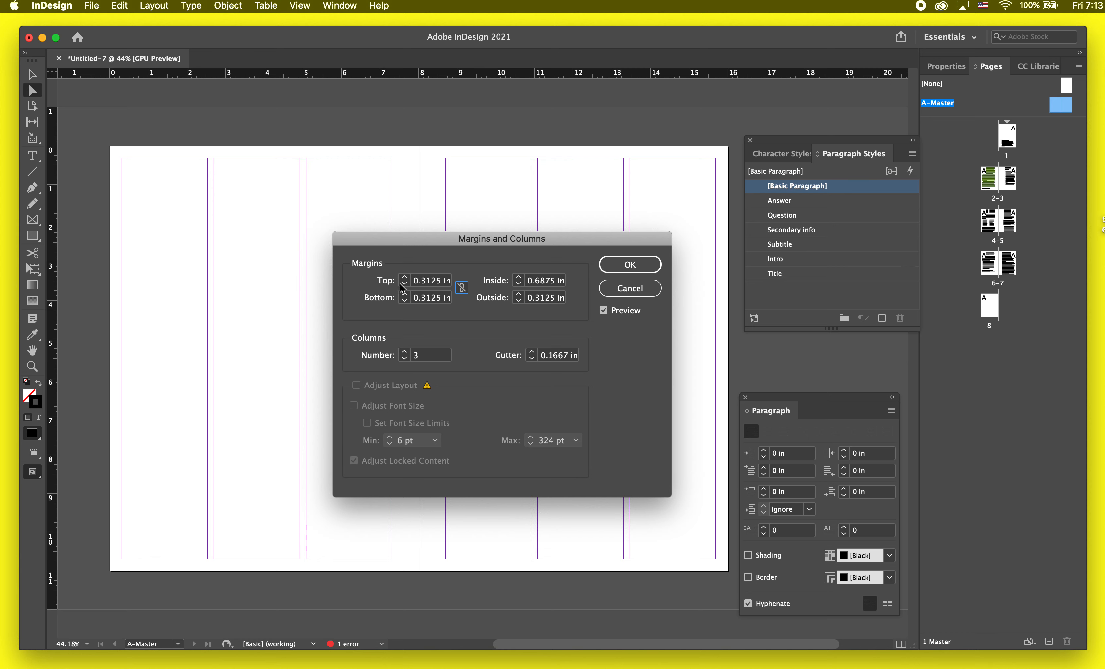
- Set the bottom margin to 4 in and apply the margin and column settings to the master spread
left_click(405, 301)
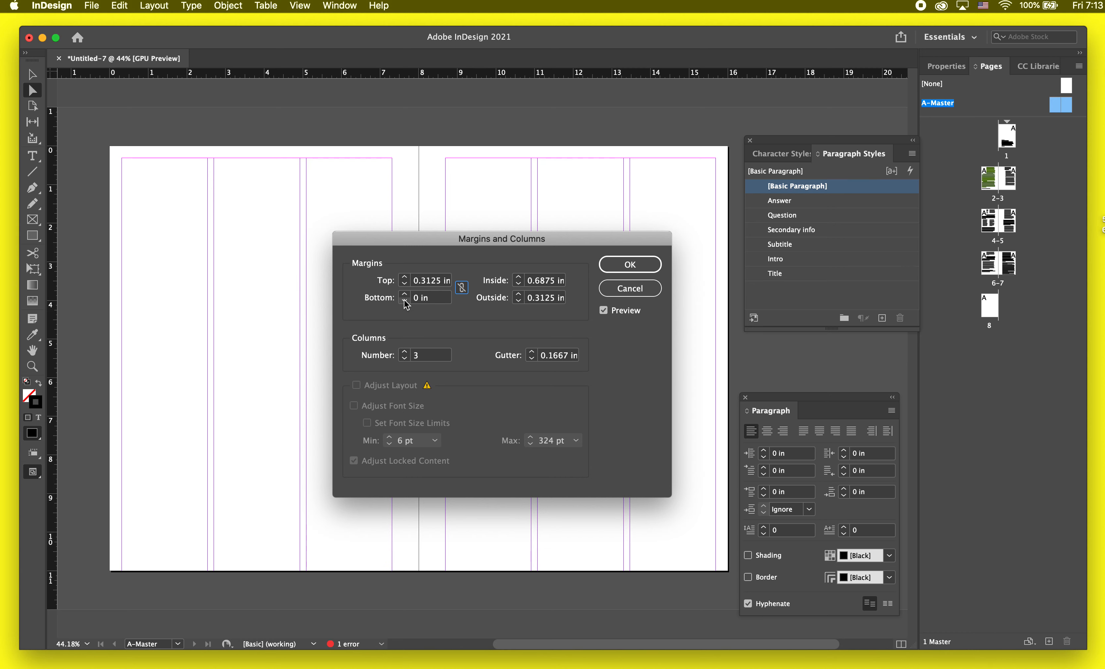
left_click(404, 294)
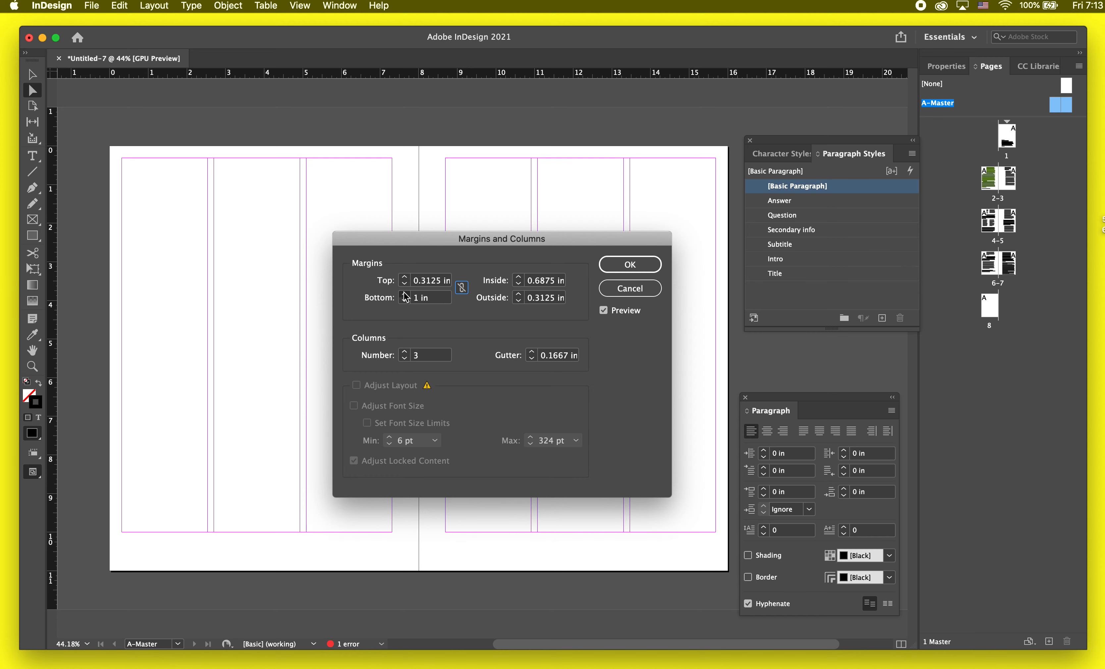
left_click_drag(404, 294, 405, 294)
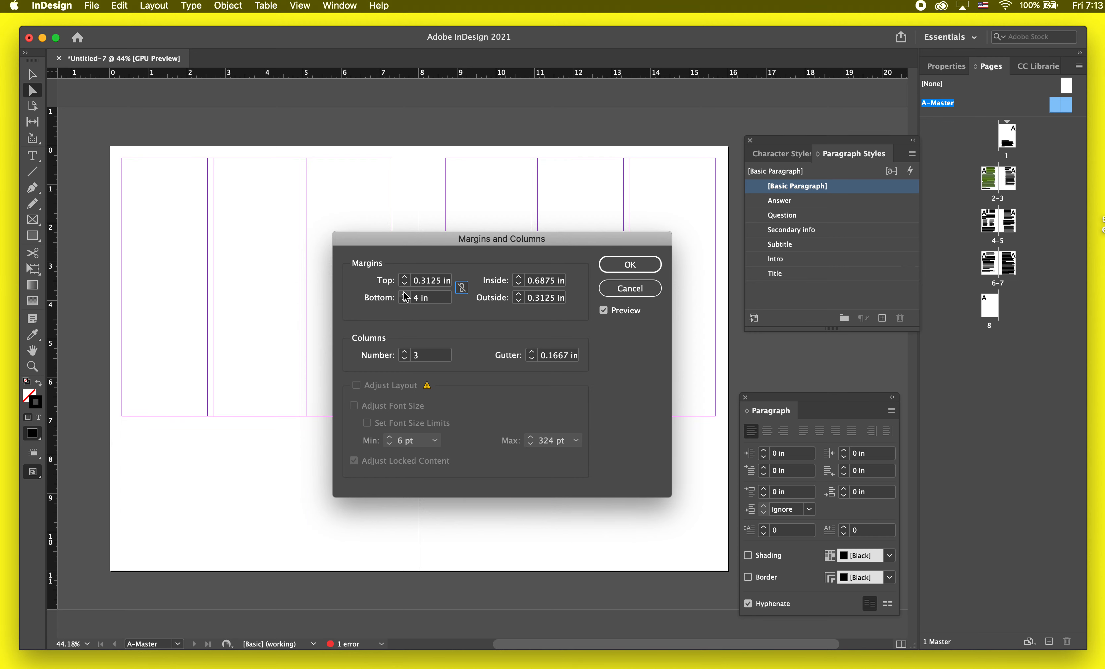
left_click_drag(576, 240, 283, 328)
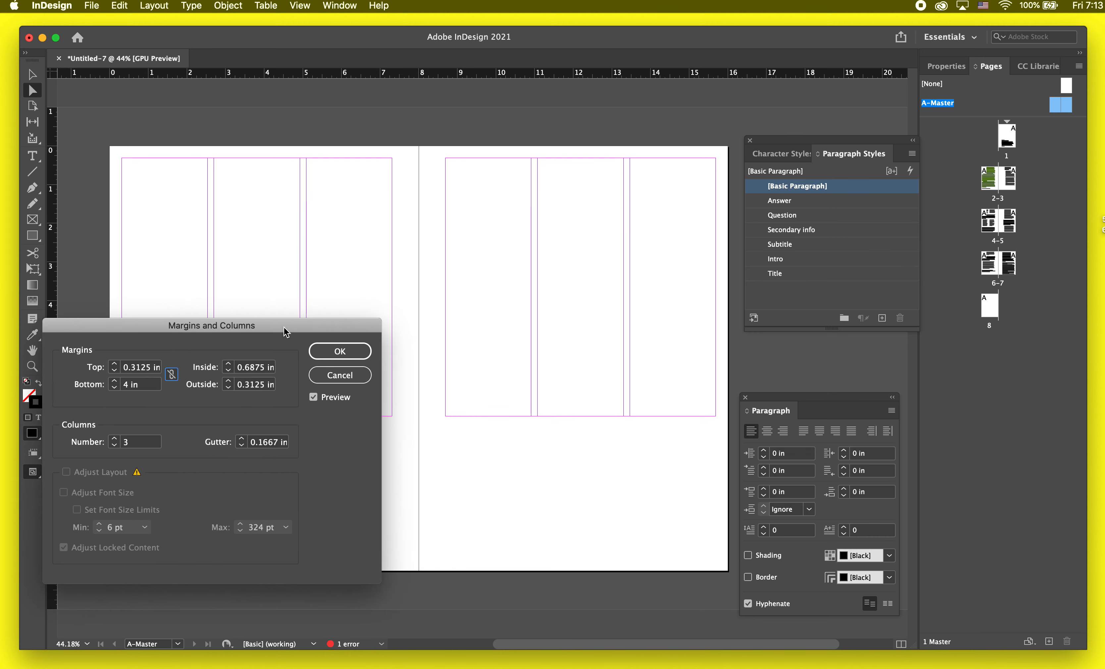
left_click(333, 352)
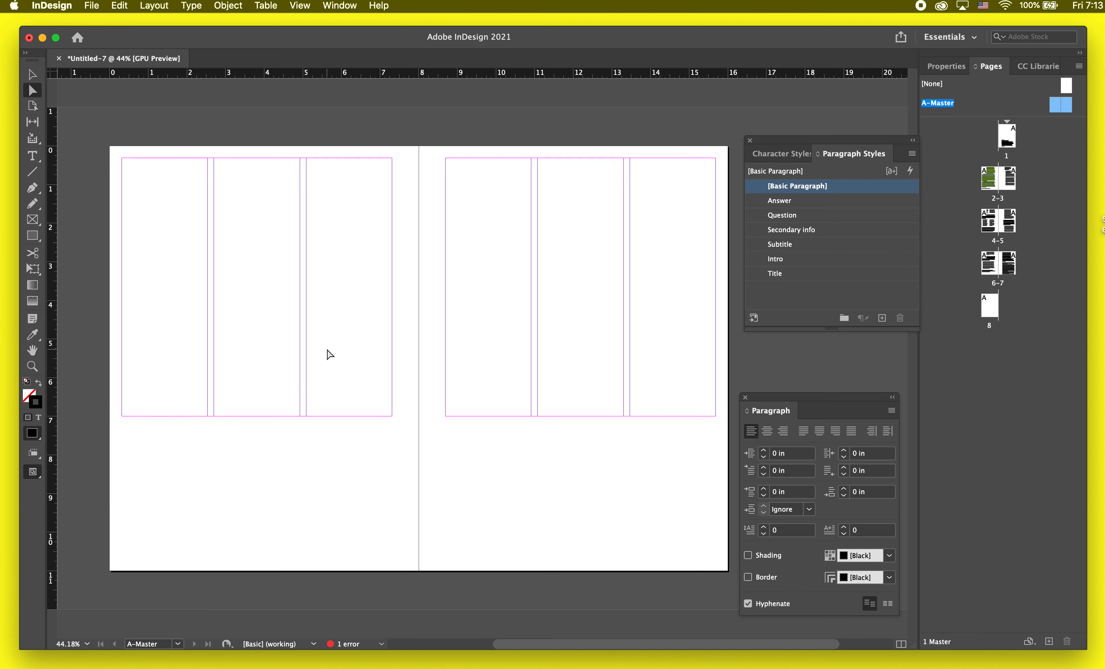
- Return to the document pages and add two new A-Master pages at the end of the document
double_click(987, 266)
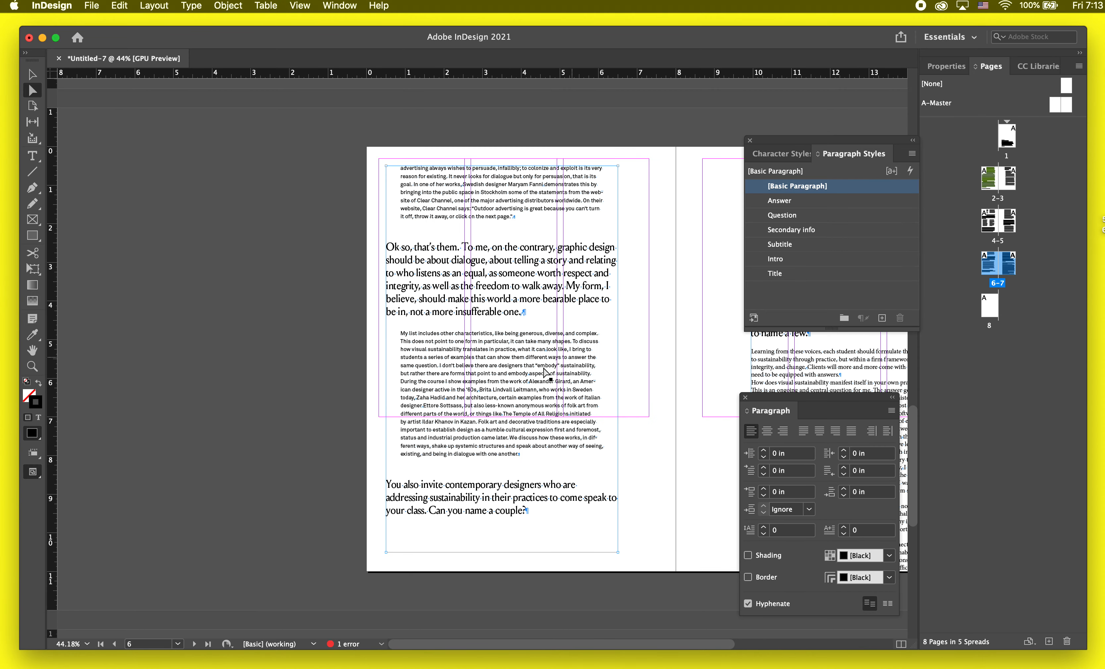
left_click(1033, 380)
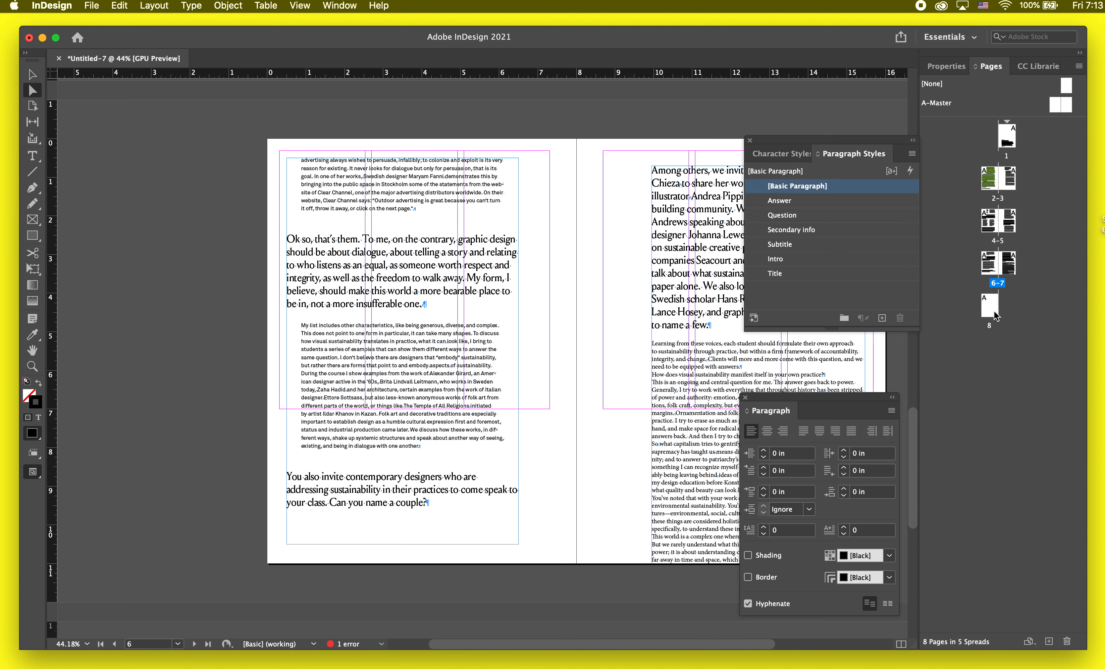
left_click(1049, 641)
left_click(1049, 641)
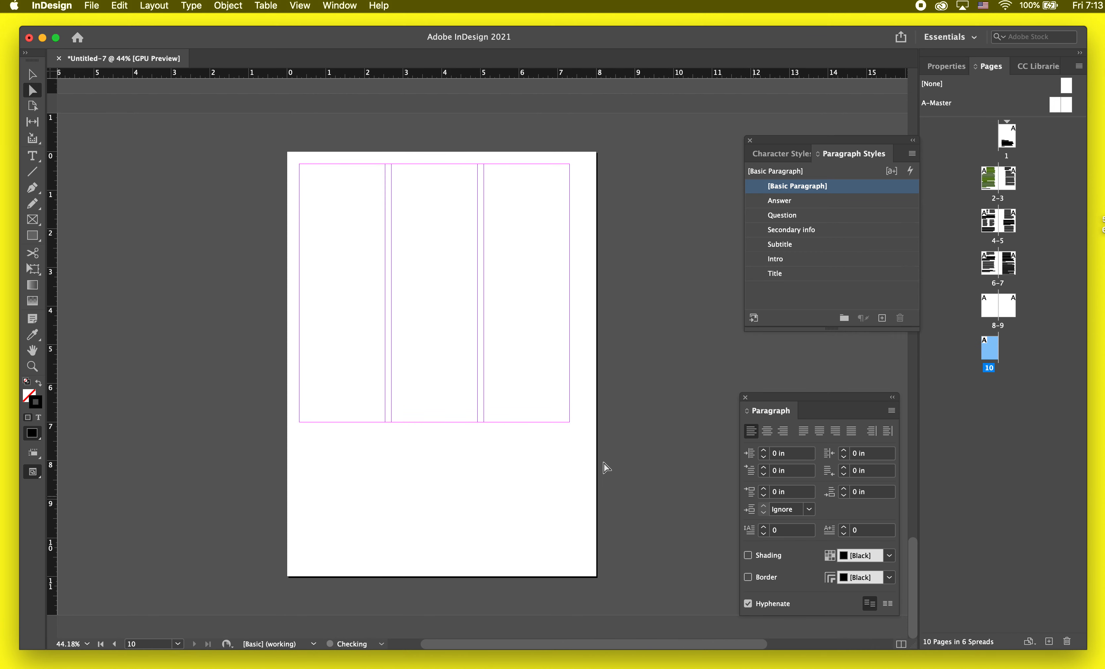
scroll(569, 468, "up", 10)
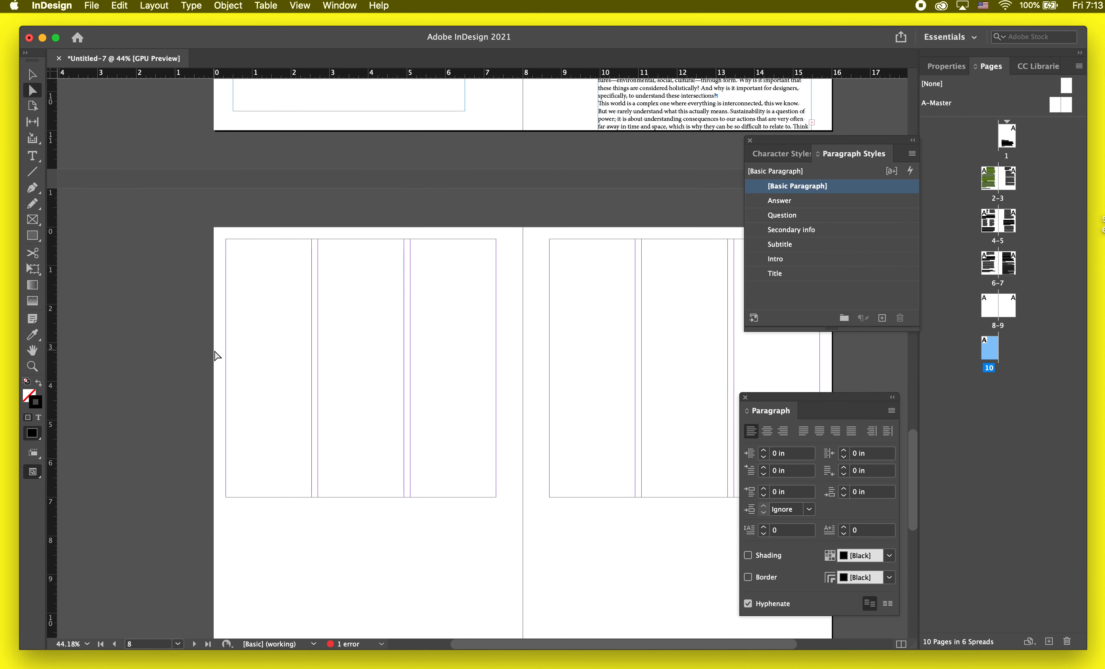
- Switch to the Visual Sustainability file in TextEdit and copy the article from the designer's biography through "being a designer?", then return to the layout
left_click(1102, 663)
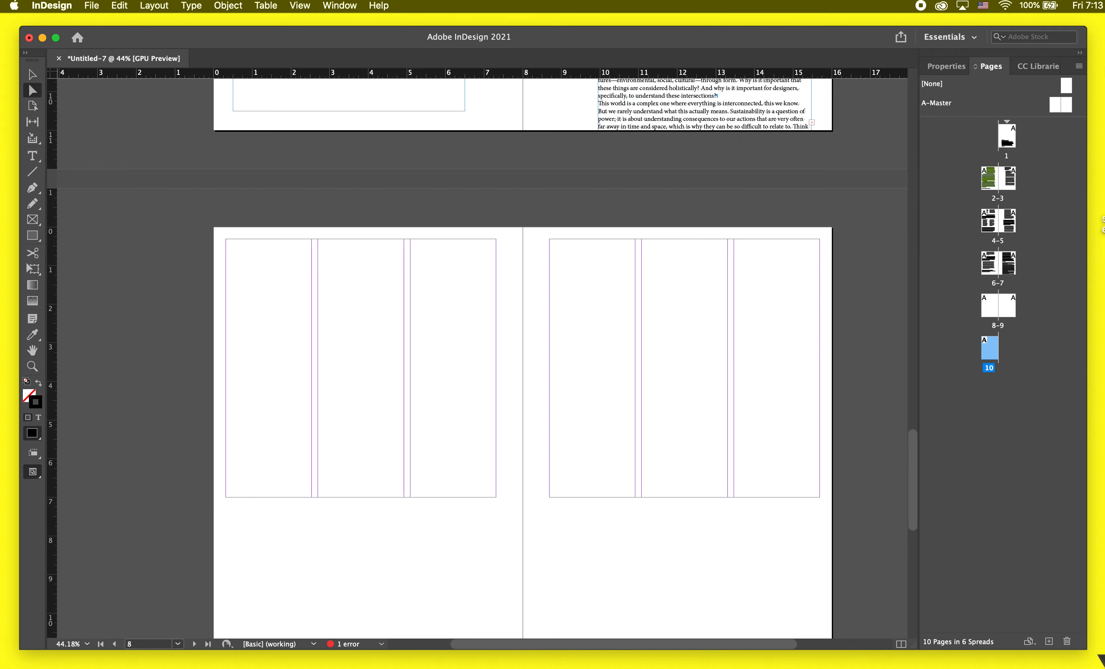
left_click(365, 168)
left_click_drag(142, 145, 464, 480)
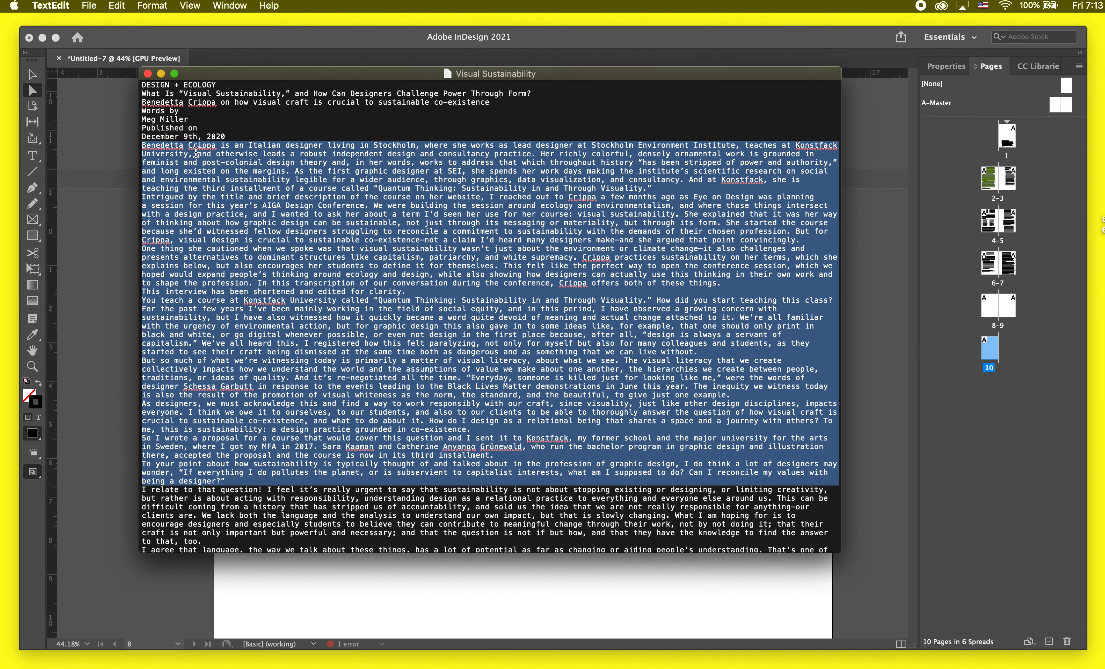
left_click(161, 73)
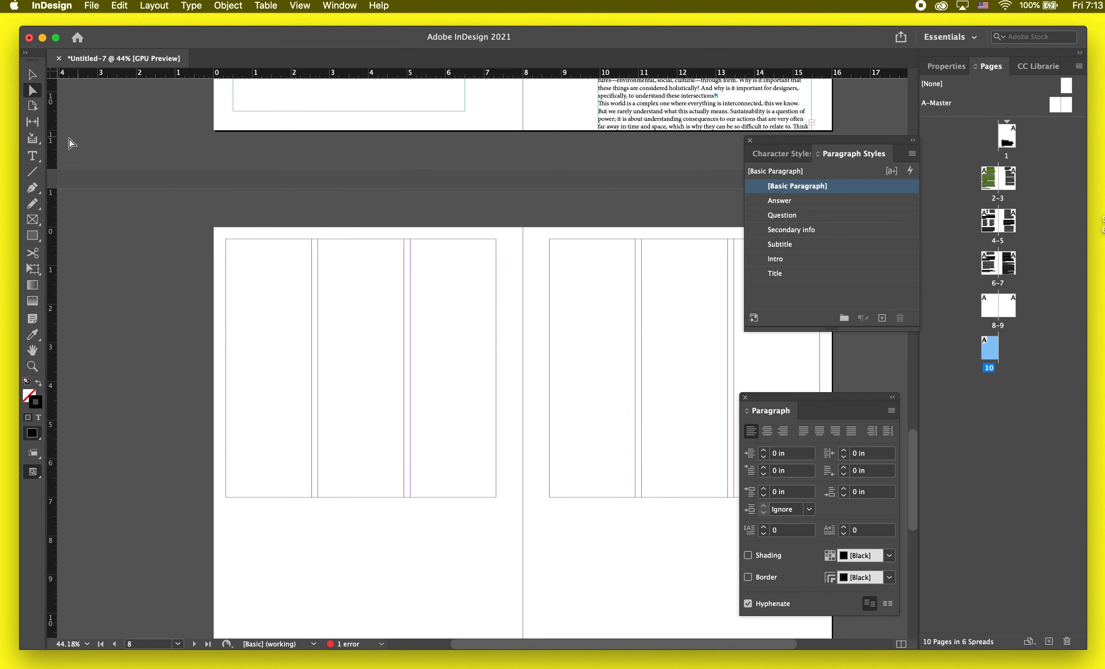
- Create a text frame in the upper part of page 8's first column and paste the copied article text into it
key("t")
left_click_drag(226, 240, 312, 338)
key("super+v")
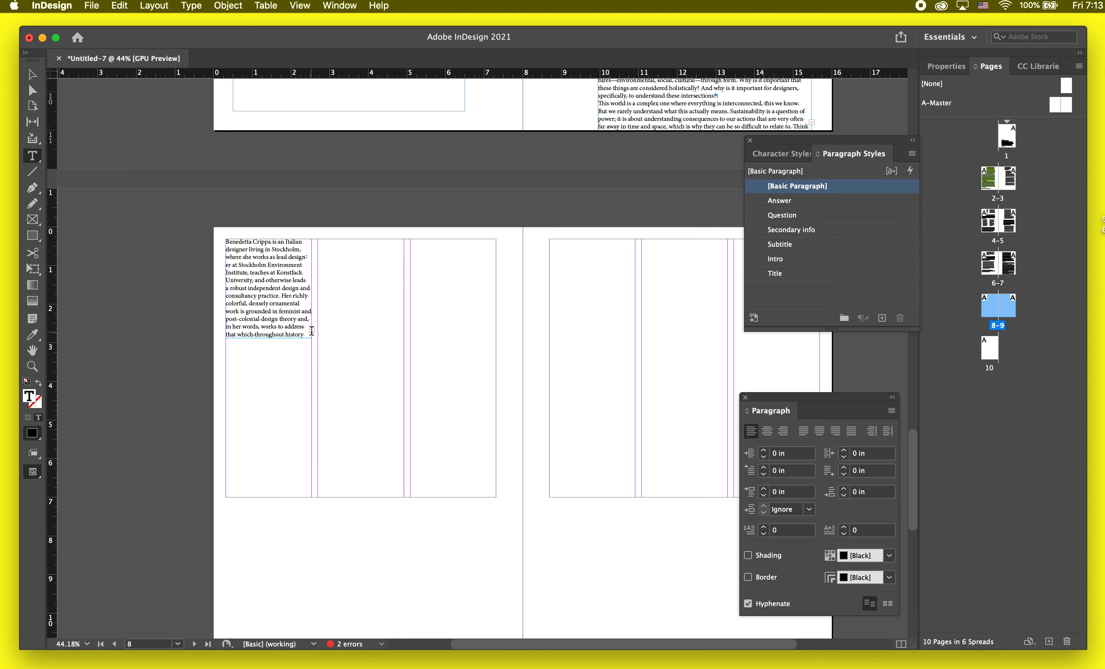
- Thread the overset text into full-height frames in the second and third columns of page 8
key("Escape")
left_click(312, 331)
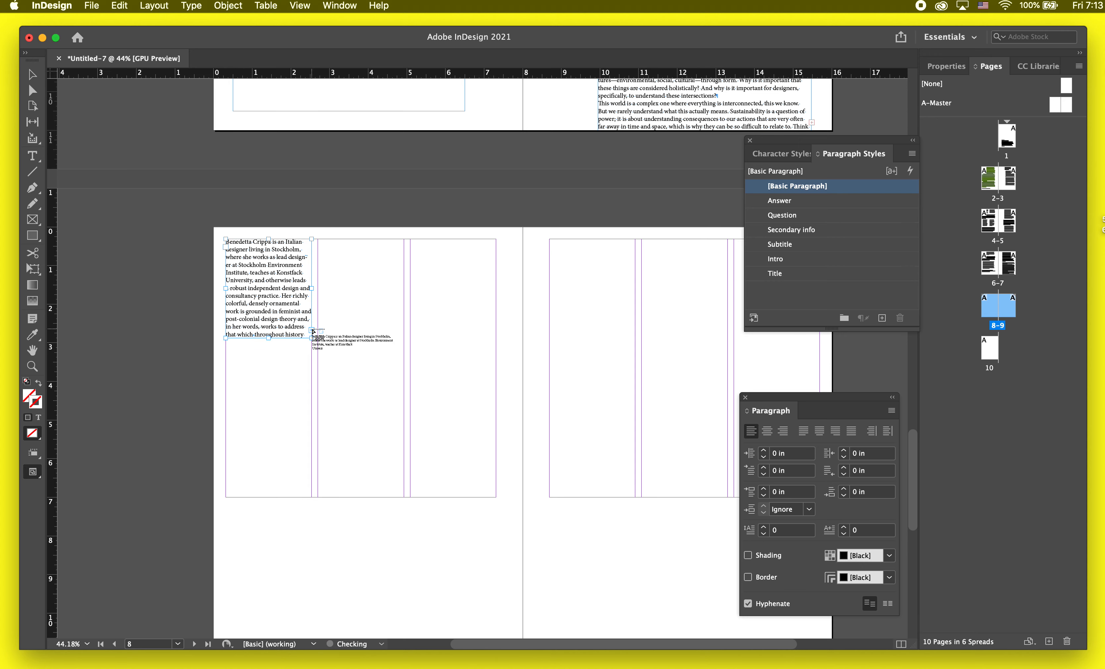
left_click(320, 242)
left_click(403, 489)
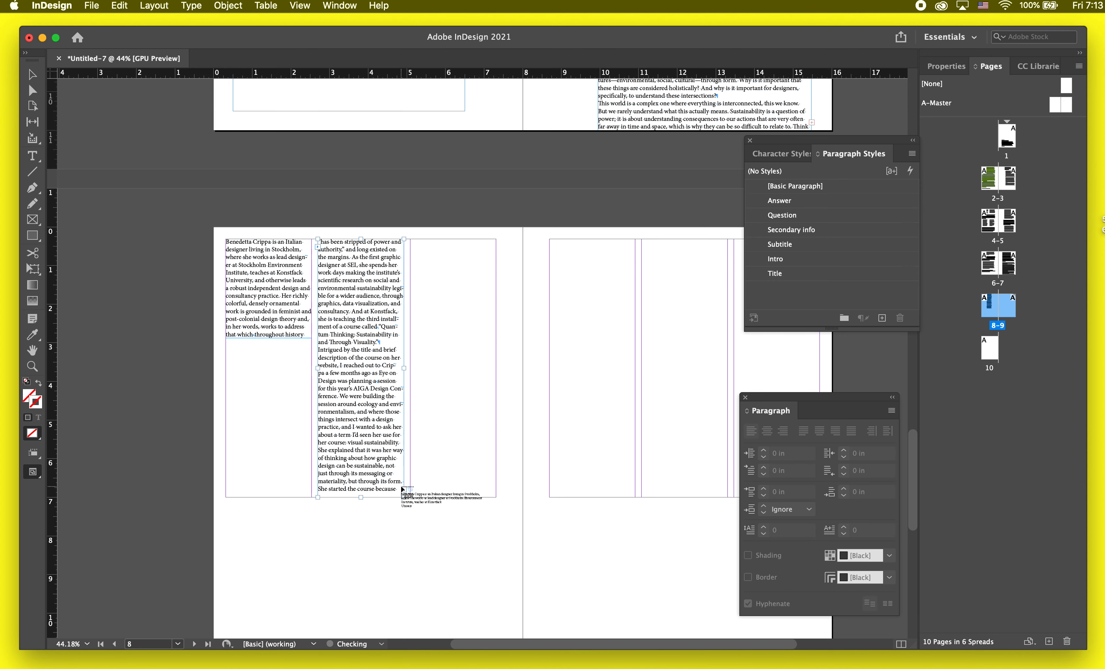
left_click(413, 241)
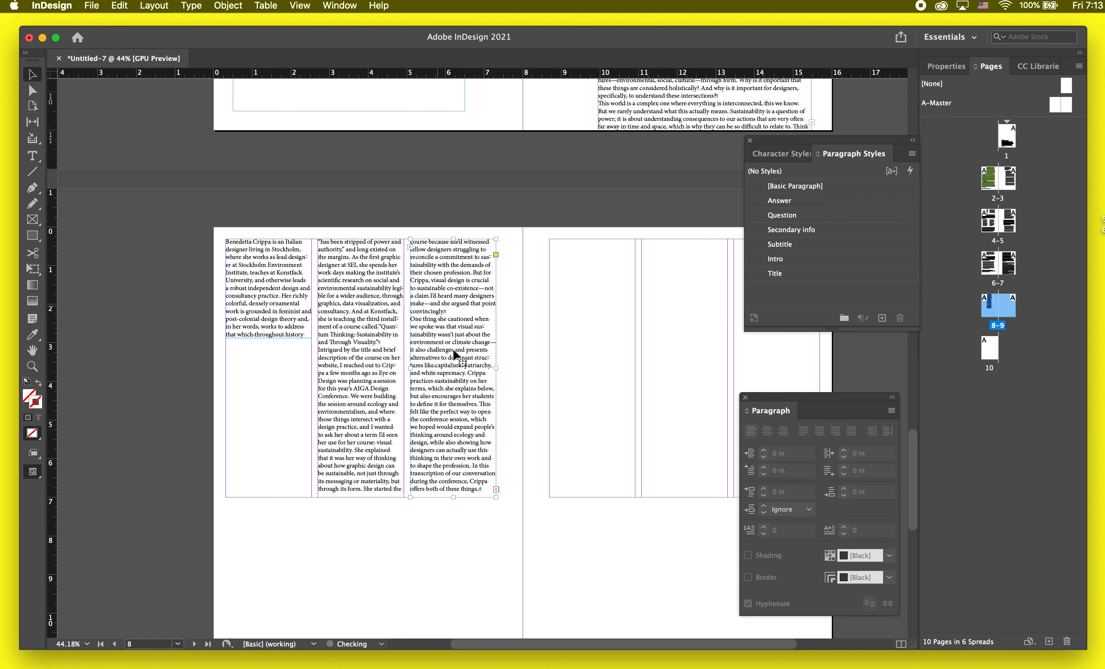
- Continue threading the overset text from page 8 through full-height frames in all three columns of page 9
left_click(496, 489)
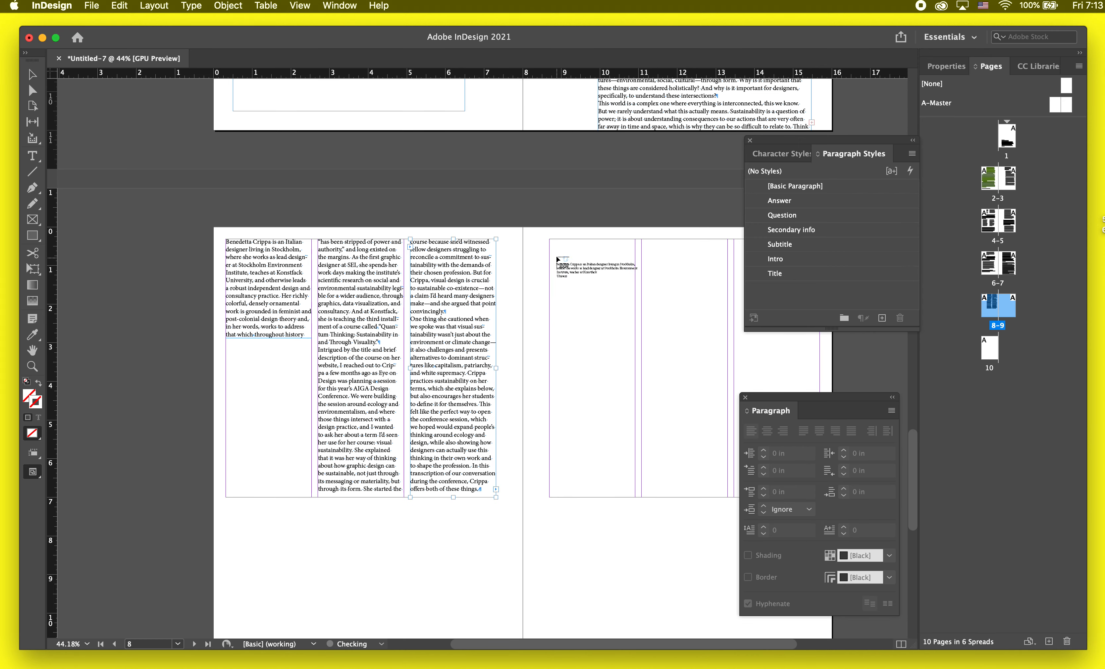
left_click(550, 242)
scroll(549, 242, "right", 2)
scroll(549, 243, "down", 1)
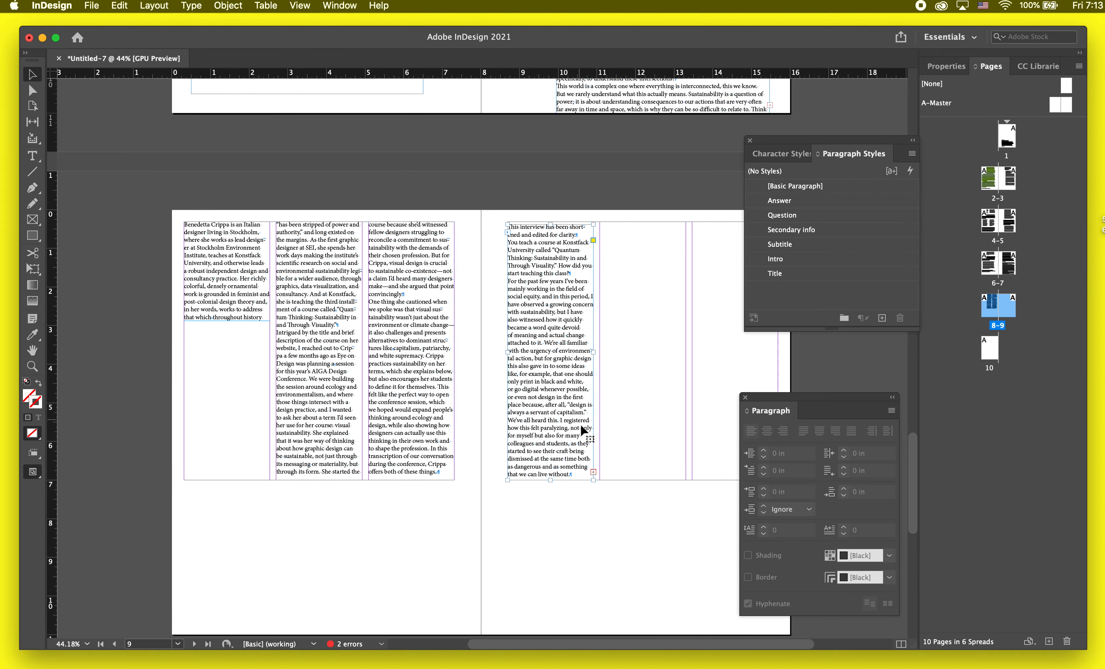
left_click(599, 470)
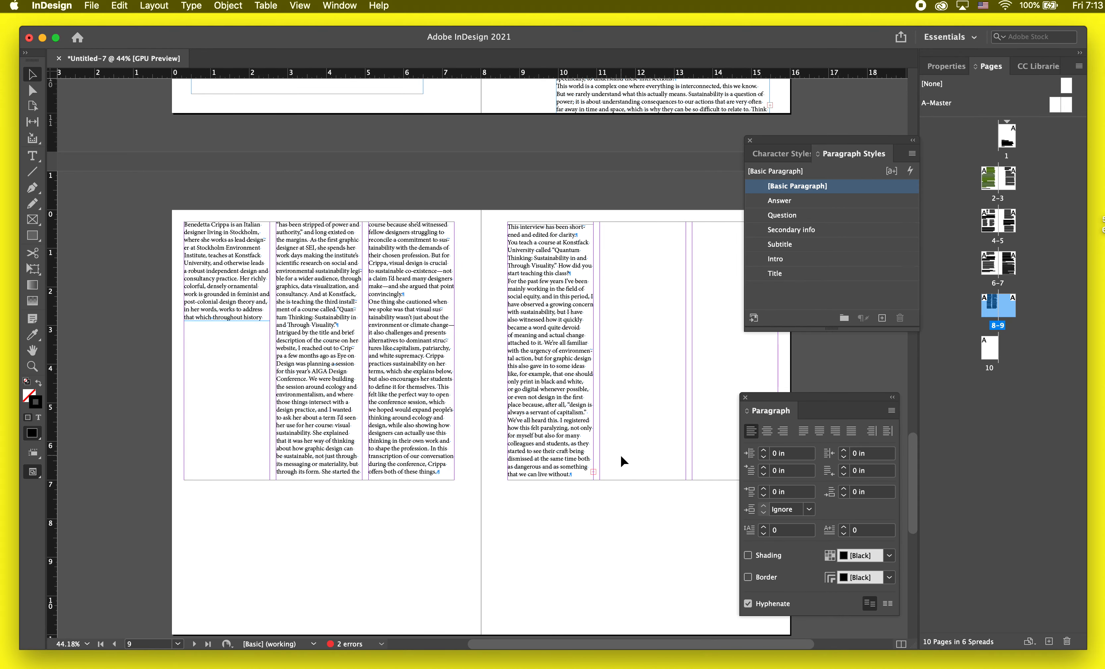
left_click(595, 474)
left_click(593, 472)
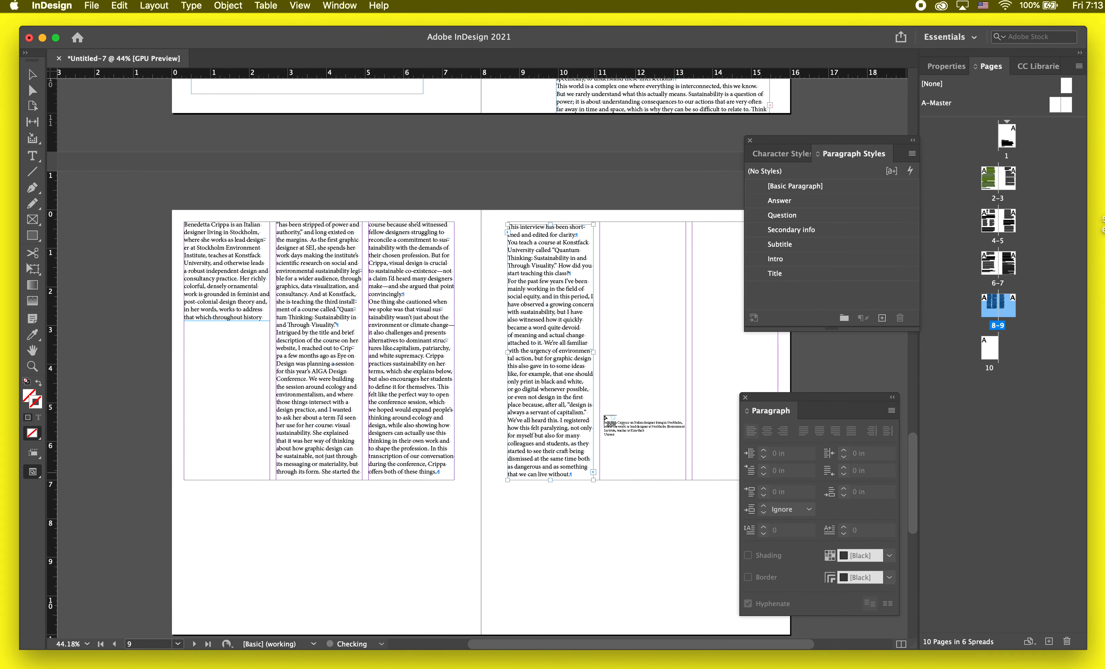
left_click(600, 225)
scroll(630, 374, "right", 2)
scroll(630, 374, "down", 1)
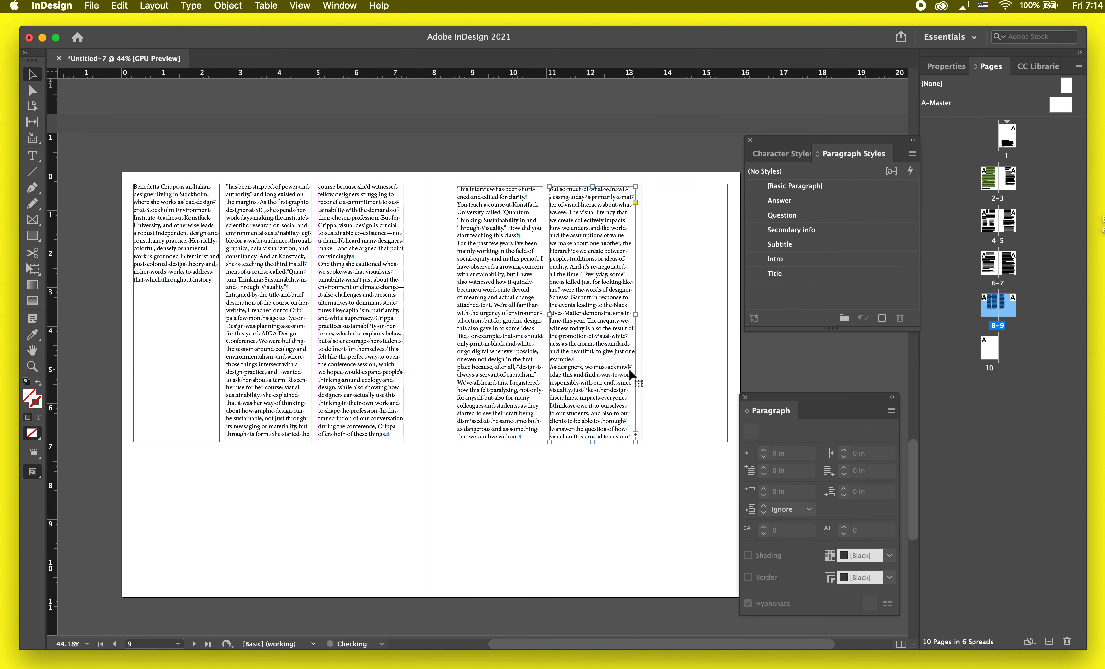
left_click(635, 435)
left_click(643, 184)
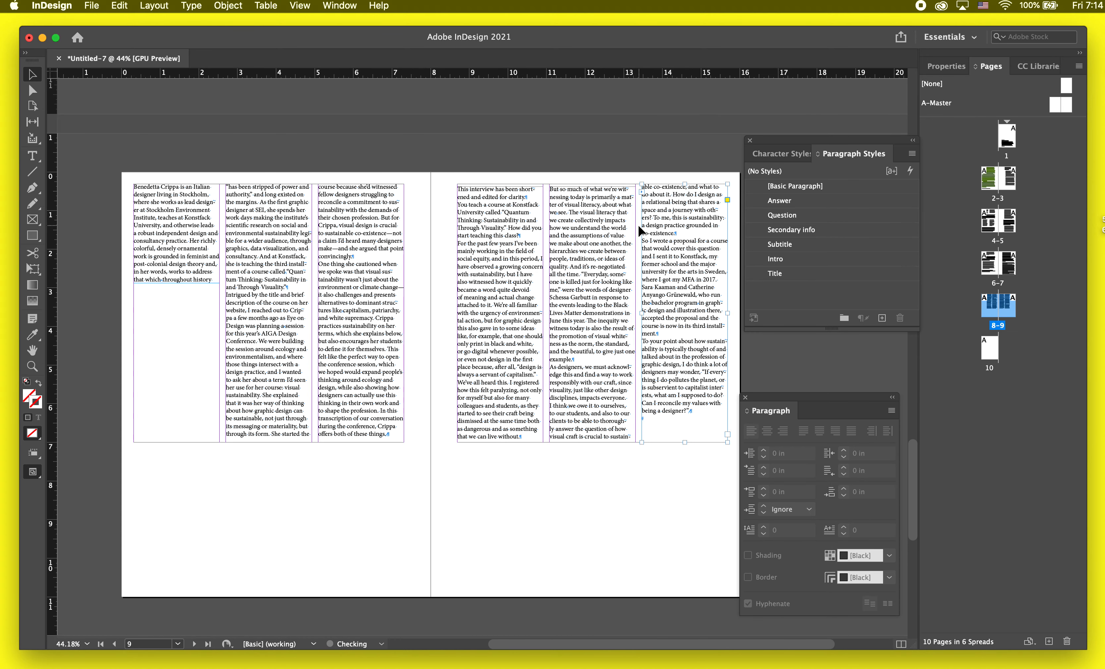
- Raise the top edges of the second- and first-column text frames on page 9 to the top margin
left_click(615, 209)
left_click_drag(595, 186, 594, 182)
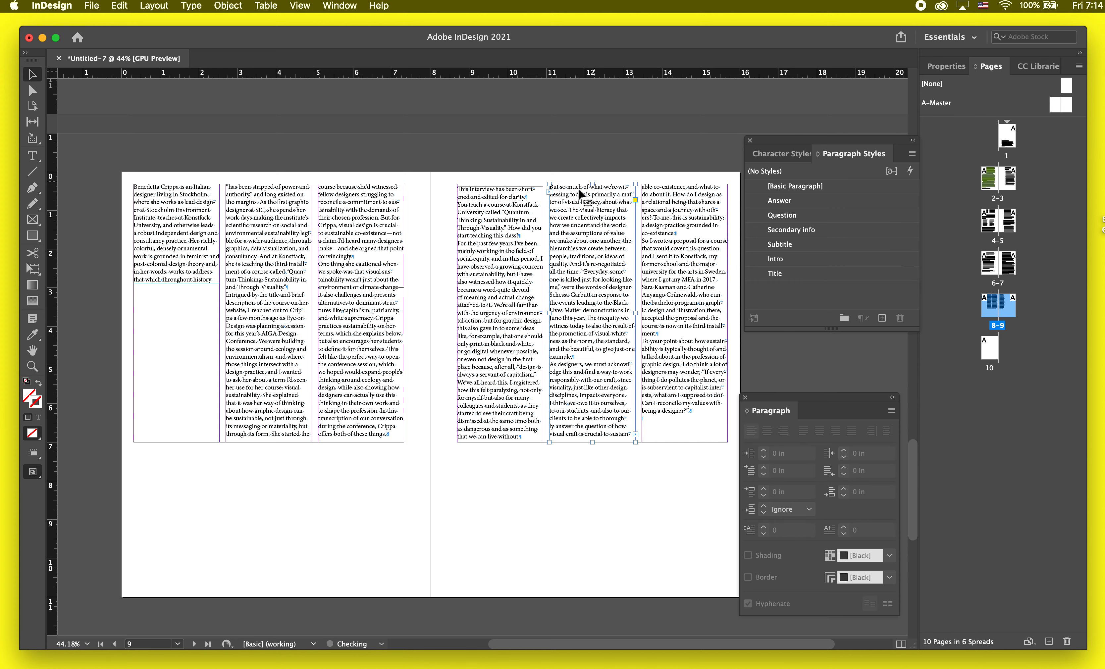
left_click(510, 228)
left_click_drag(498, 186, 498, 182)
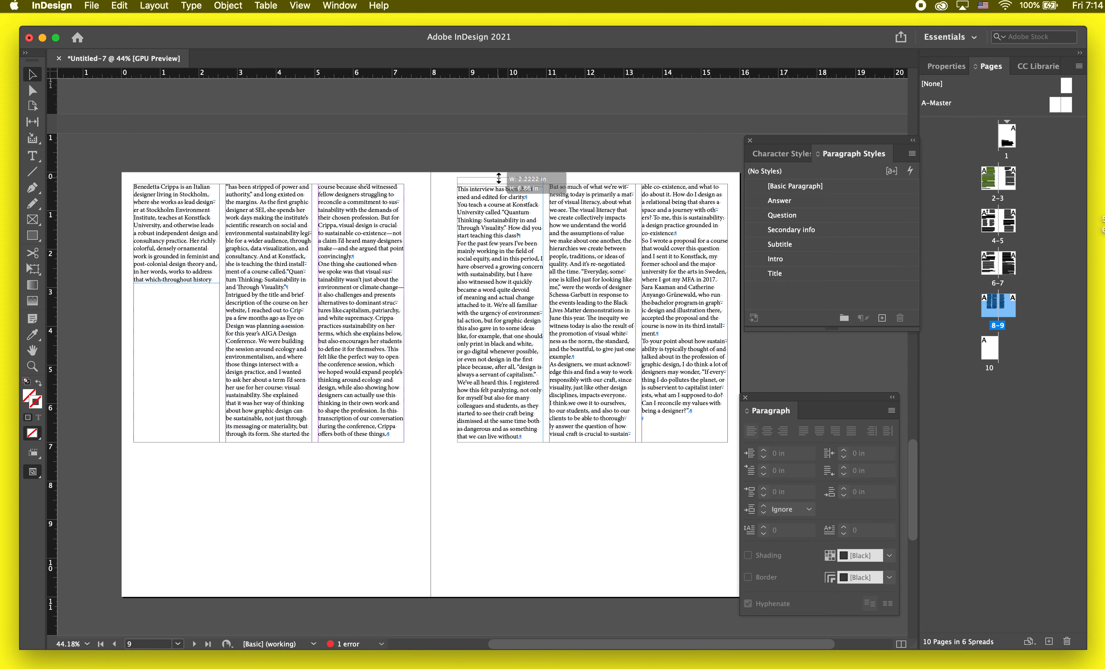
- Select all the text in the threaded story and set its font size to 9 pt
triple_click(498, 228)
key("super+a")
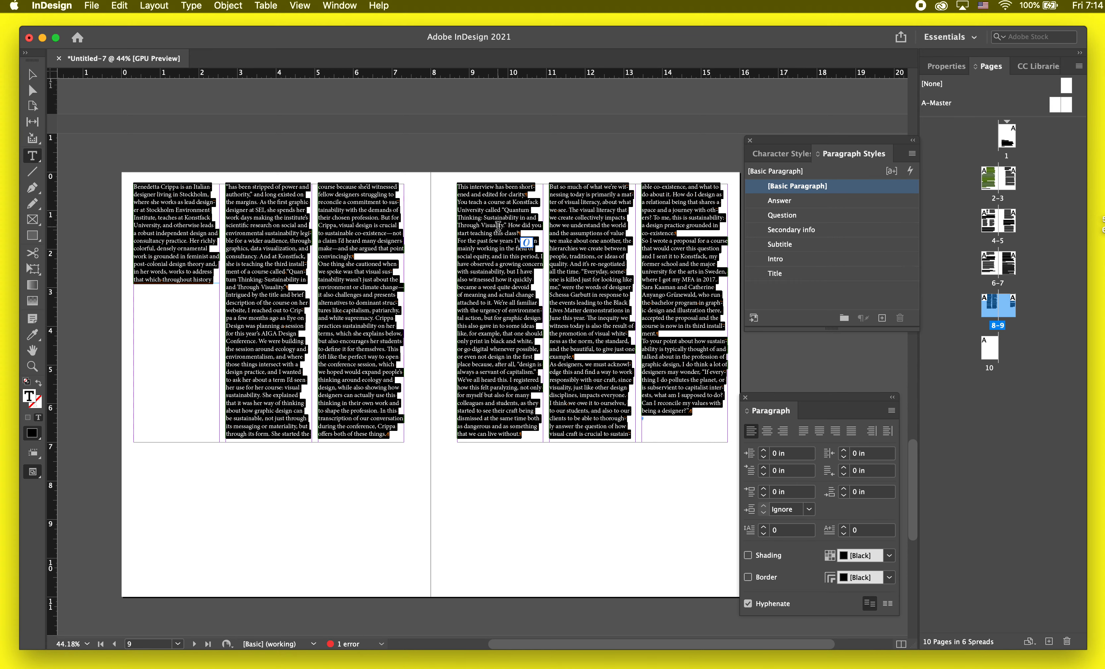
scroll(498, 230, "up", 2)
left_click(947, 67)
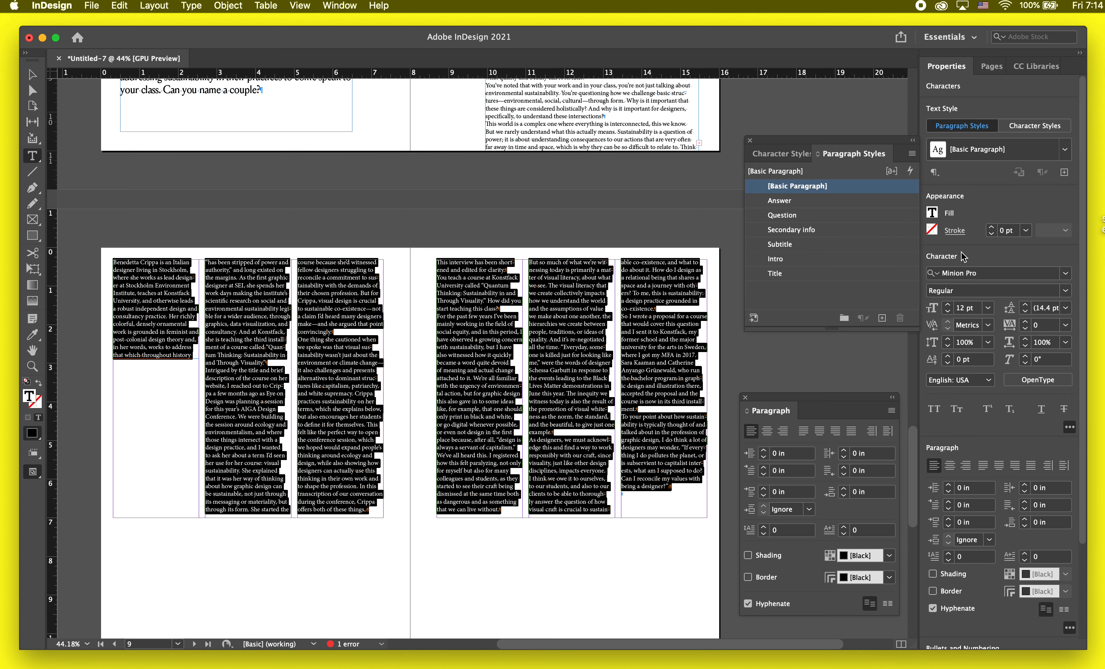
scroll(598, 451, "up", 3, "alt")
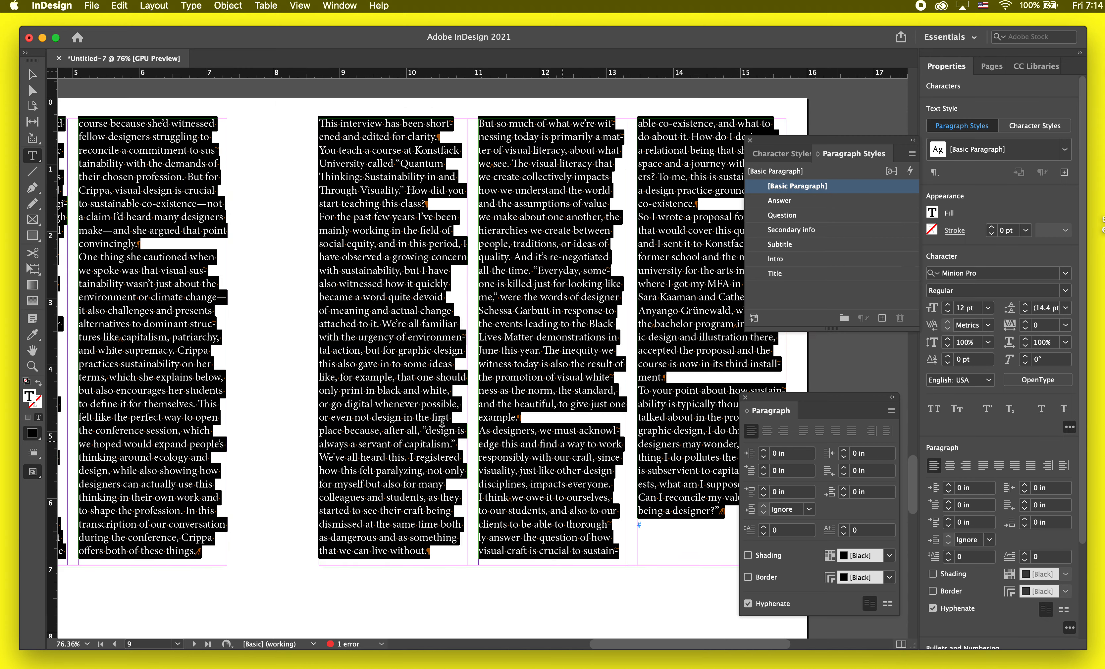
left_click(947, 312)
left_click(947, 312)
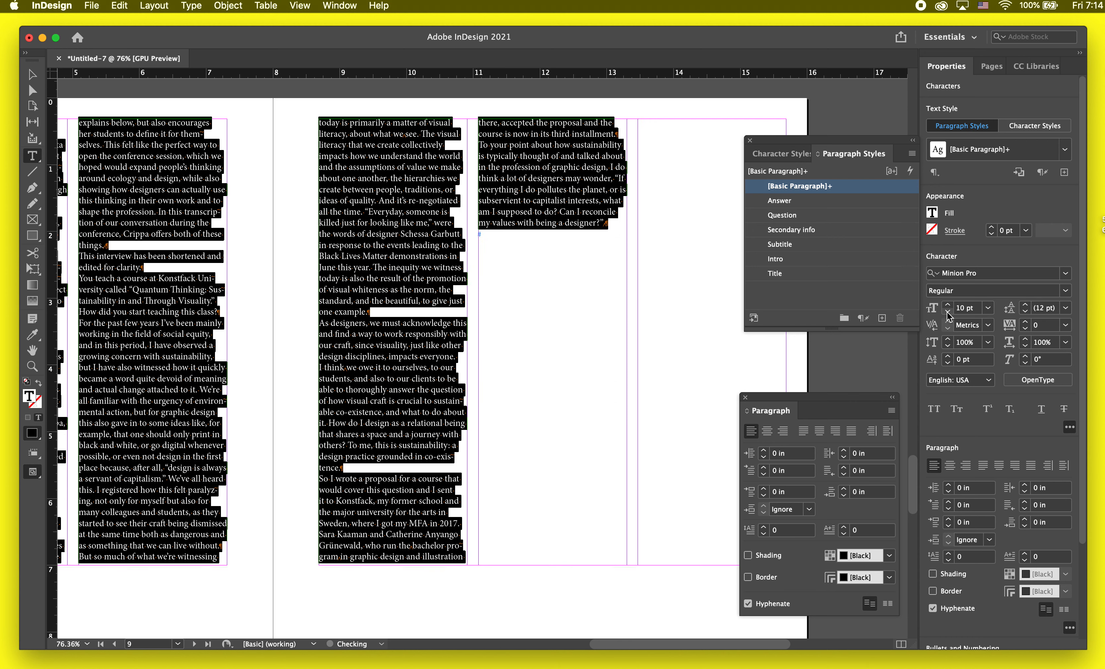
left_click(946, 312)
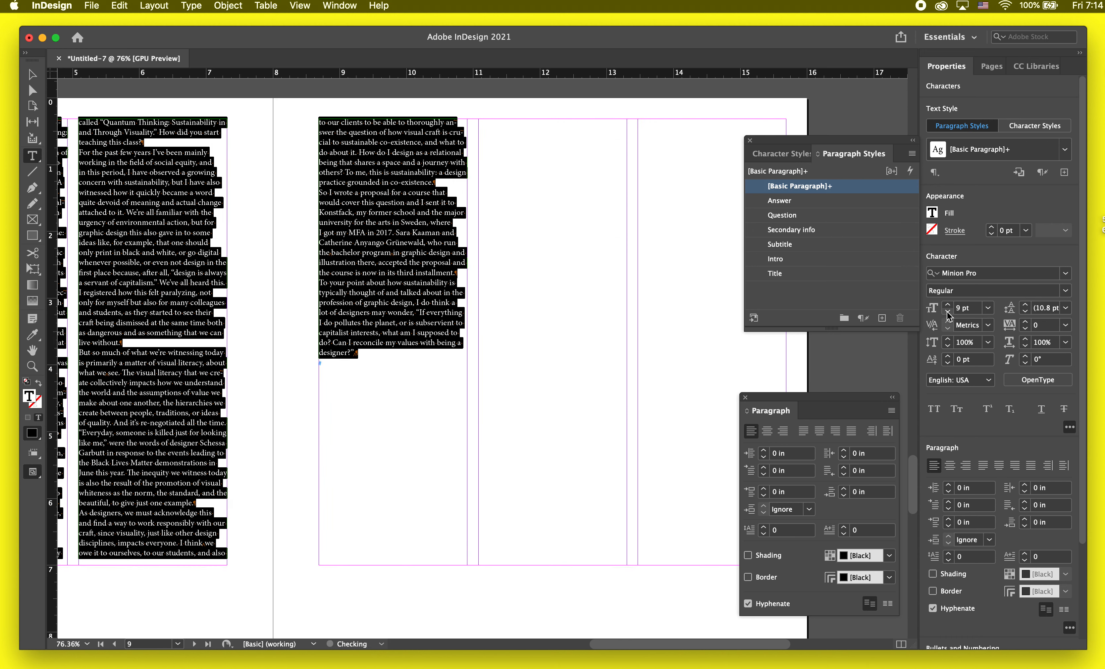
scroll(405, 361, "left", 5)
scroll(405, 361, "down", 1)
key("Escape")
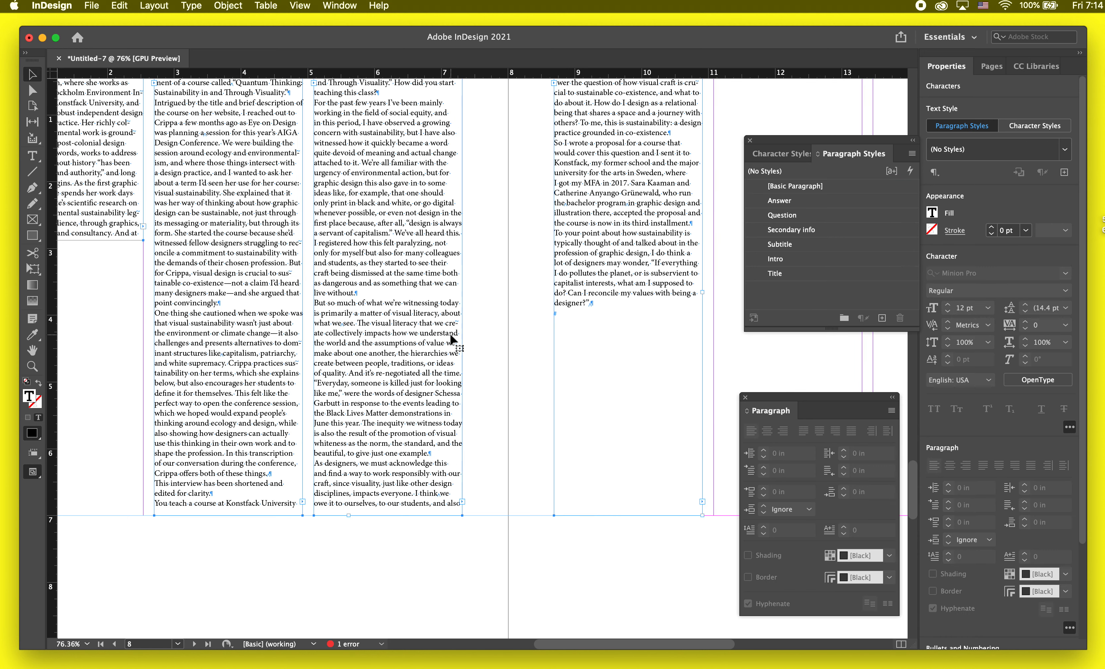
- Select the whole threaded story again and set its leading to 13 pt
key("super+equal")
left_click(141, 430)
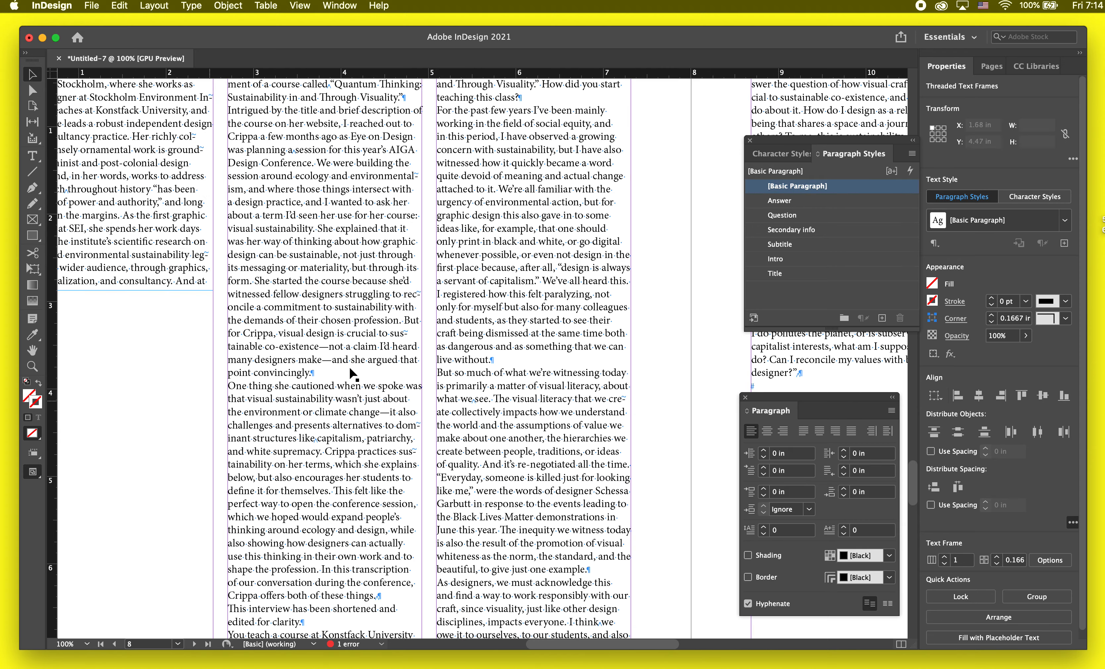
triple_click(358, 367)
key("super+a")
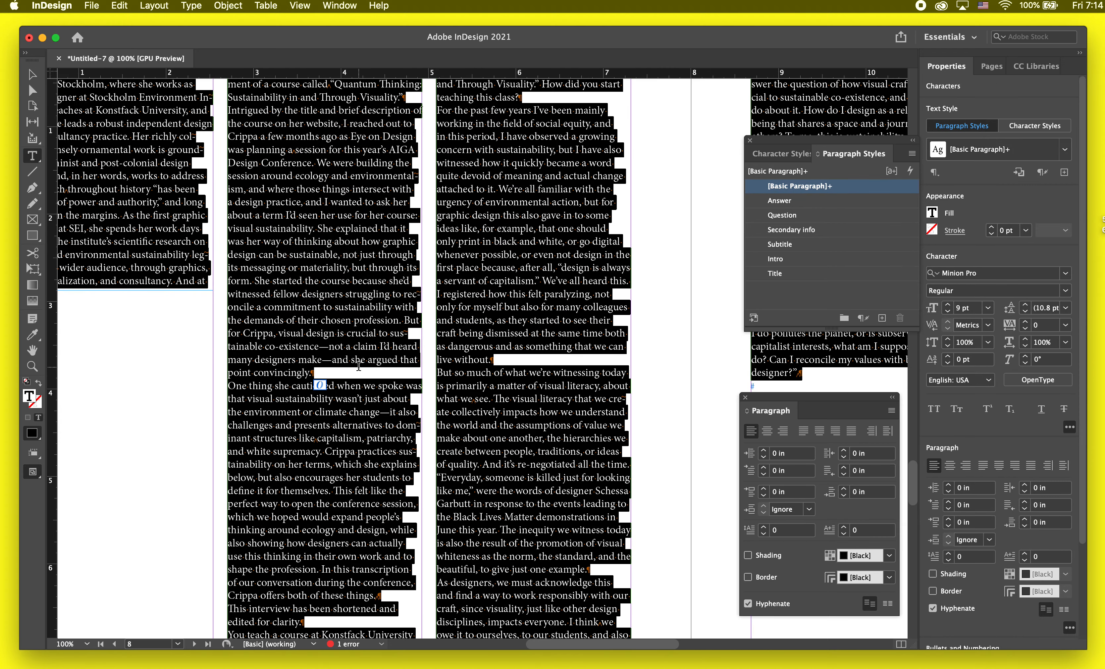
left_click(1023, 304)
left_click(1024, 305)
left_click(1024, 305)
left_click(1024, 305)
left_click(1024, 305)
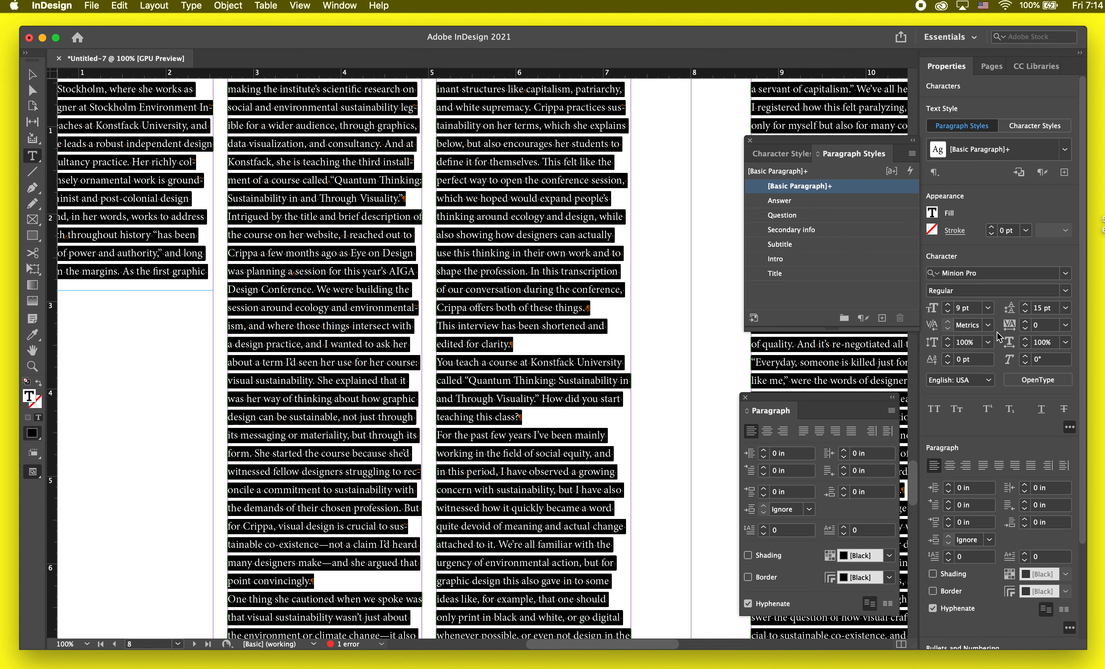
left_click(1026, 311)
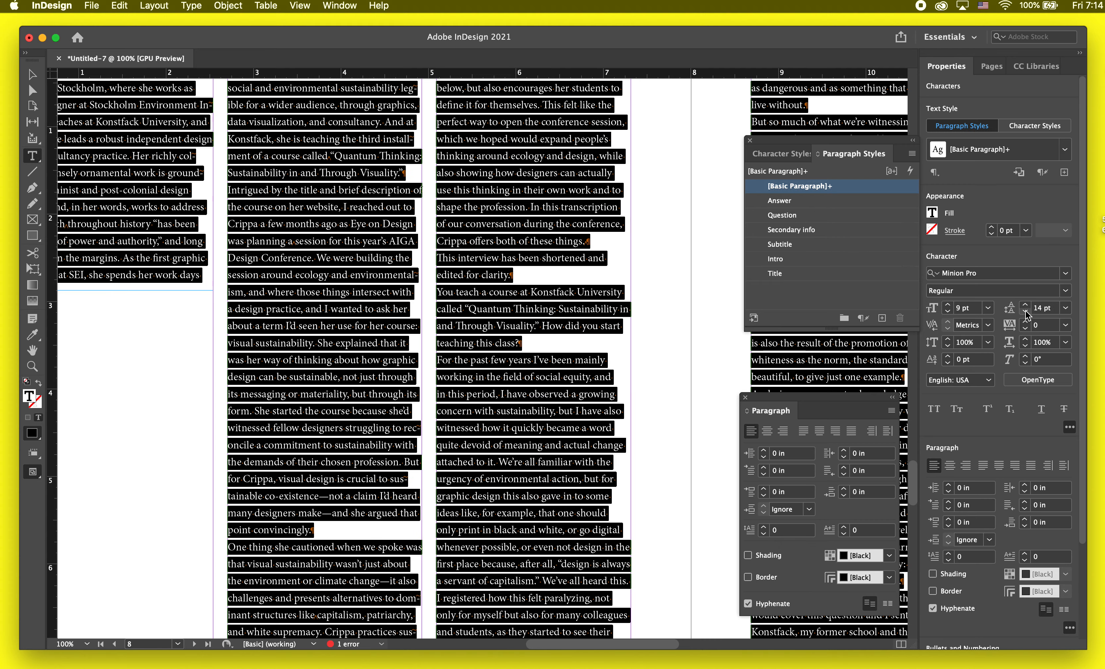
left_click(1025, 311)
key("Escape")
- Preview the spread on pages 8-9 without guides and frame edges to examine the three-column text
scroll(377, 528, "down", 5)
key("w")
left_click(239, 565)
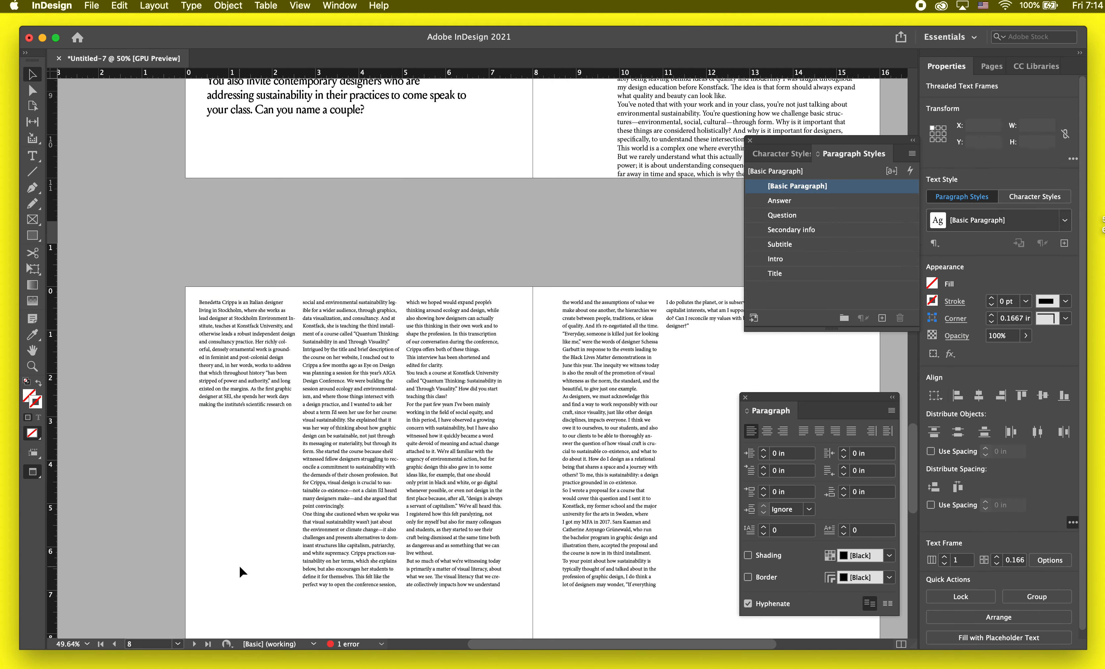
scroll(636, 424, "down", 5)
scroll(636, 424, "right", 2)
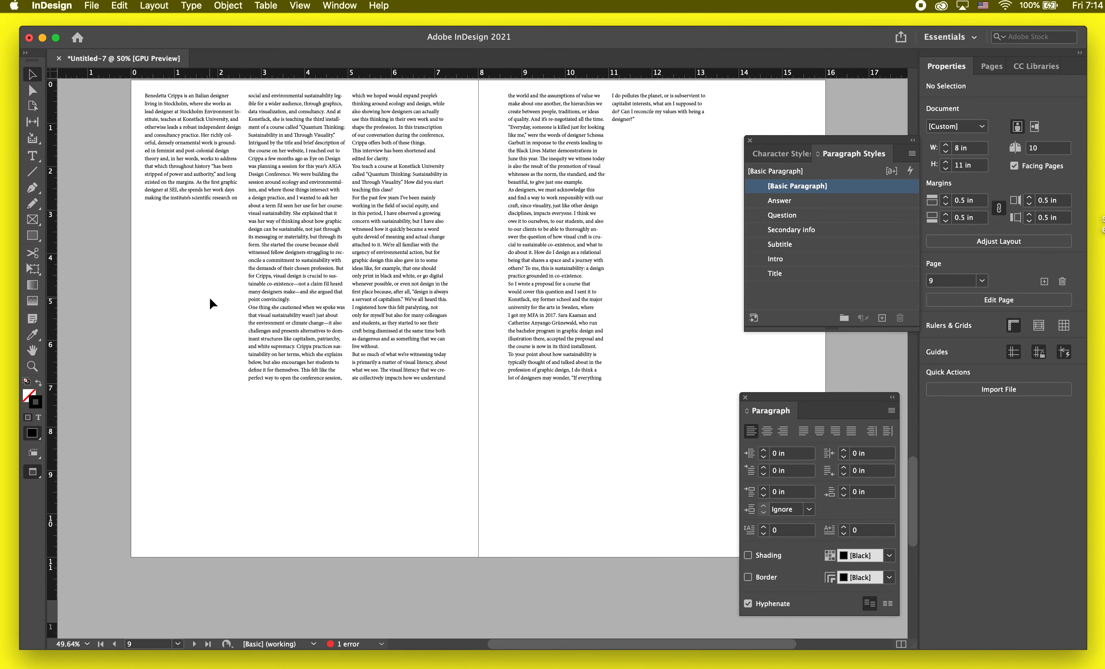
scroll(211, 301, "up", 2)
- Move the floating Paragraph Styles and Paragraph panels clear of the spread and return to the normal view with guides
left_click_drag(820, 144, 986, 146)
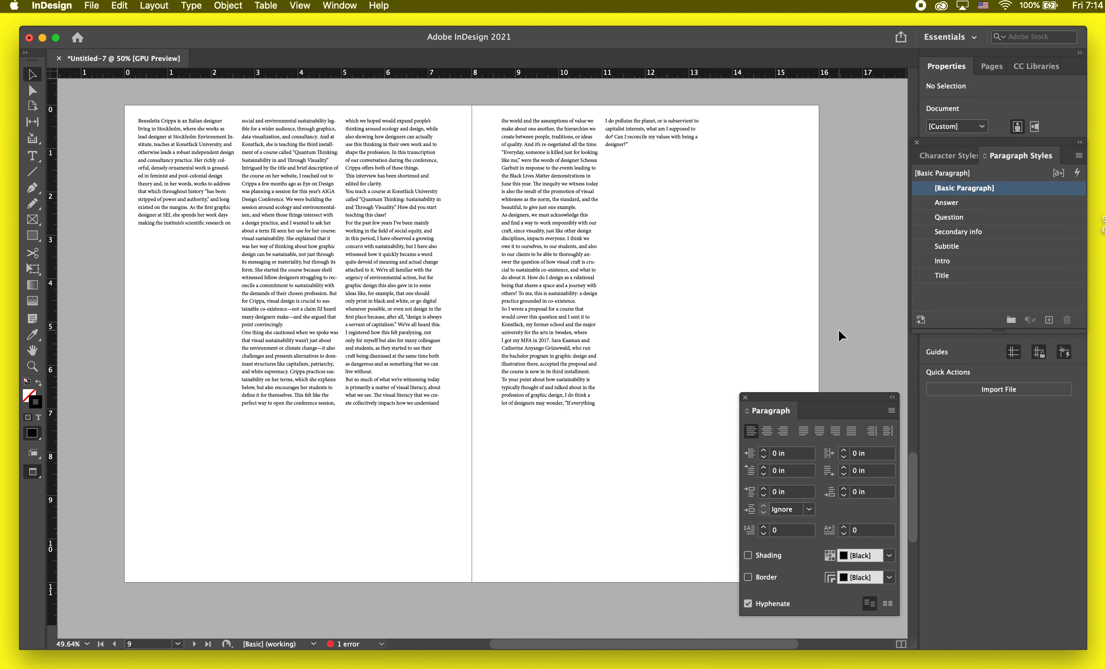
left_click_drag(799, 388, 901, 389)
key("super+z")
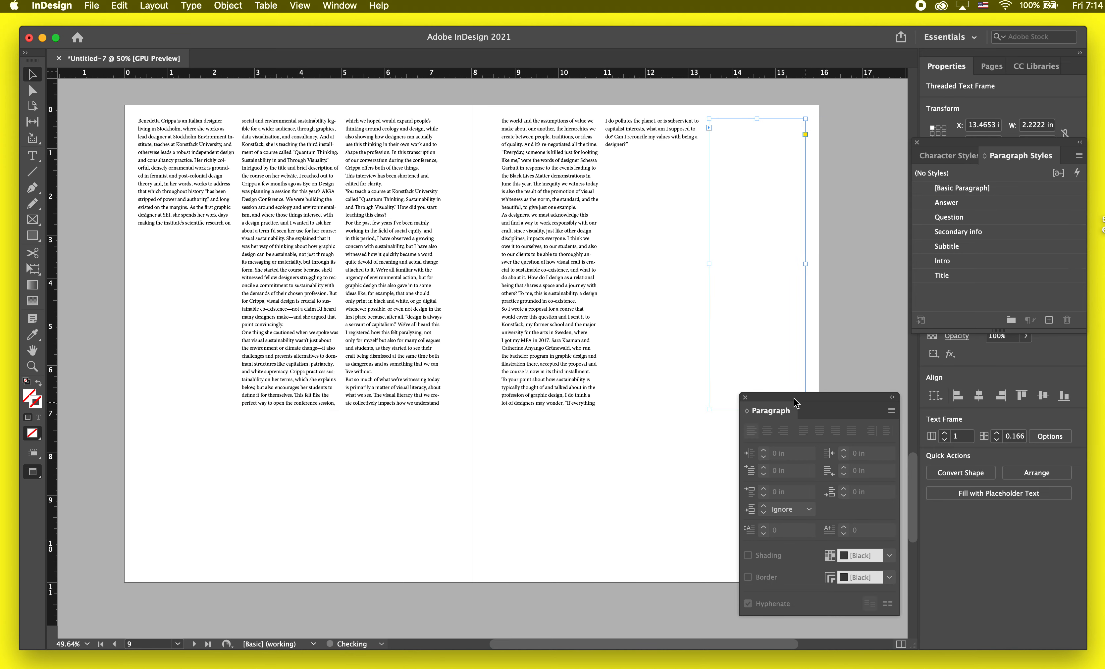
left_click_drag(793, 398, 905, 397)
left_click(712, 459)
key("w")
scroll(712, 421, "up", 2)
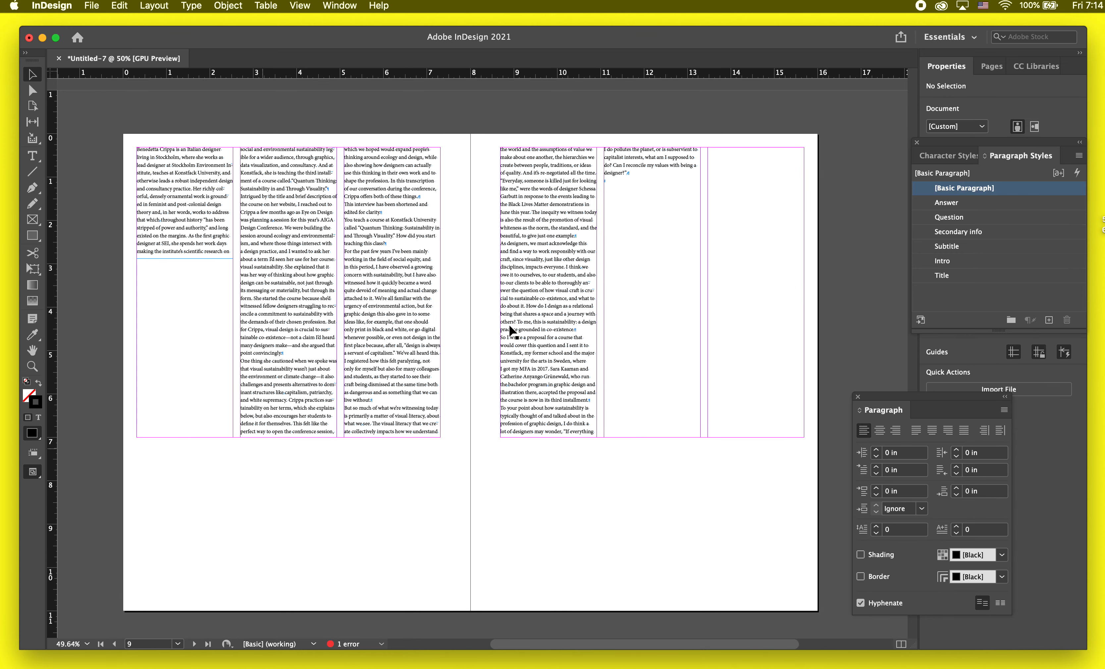
scroll(612, 441, "down", 2)
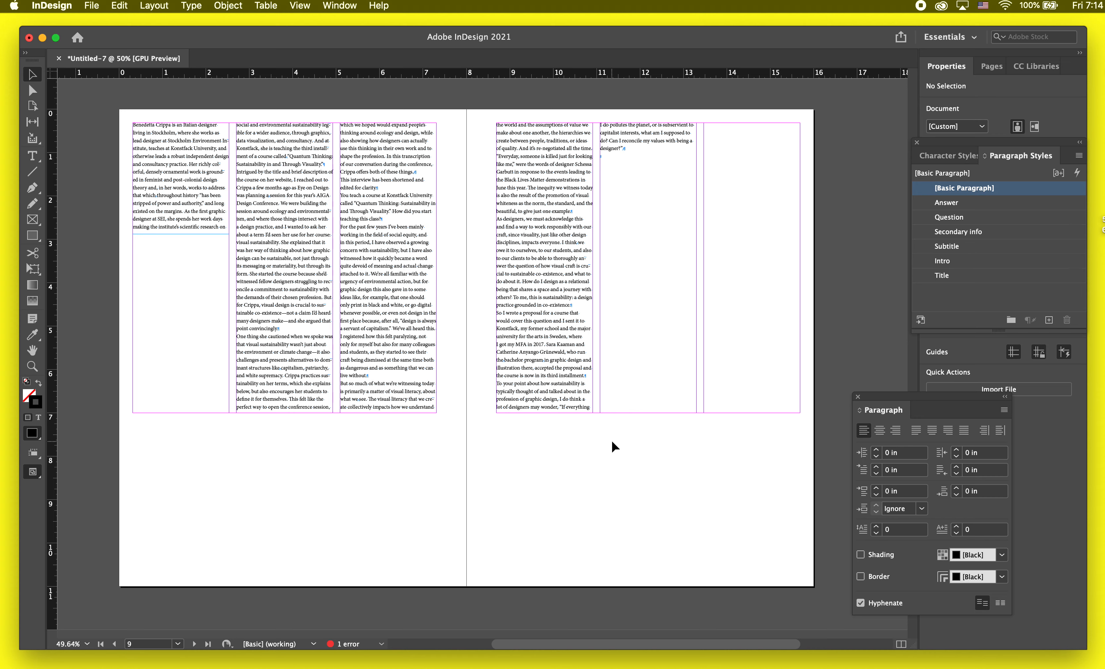
- Open the A-Master spread for editing and select both of its pages
left_click(998, 66)
double_click(1054, 109)
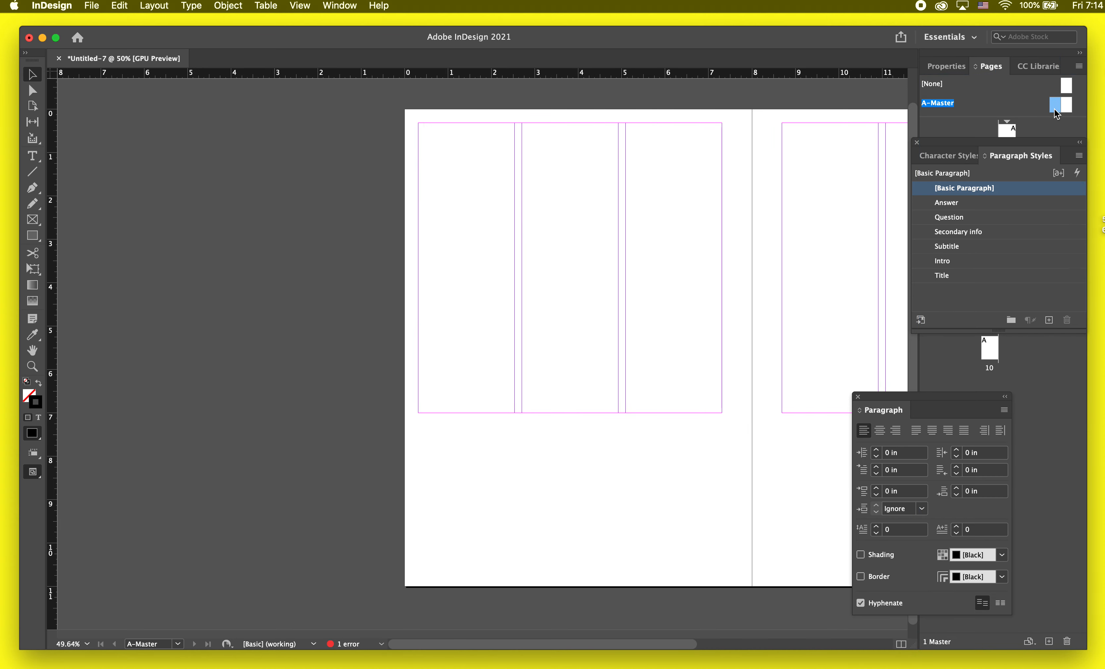
left_click(1066, 107, "shift")
scroll(569, 303, "right", 8)
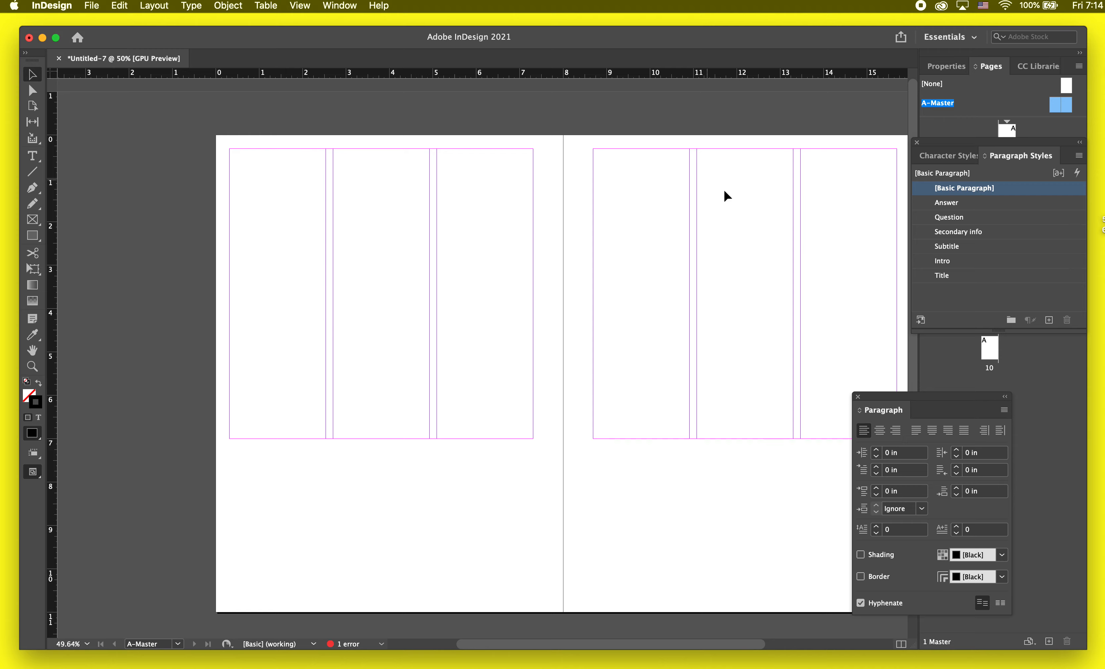
scroll(631, 222, "right", 1)
scroll(632, 224, "right", 3)
scroll(632, 224, "down", 1)
- Start creating guides on the master spread, with 5 rows and 3 columns
left_click(129, 3)
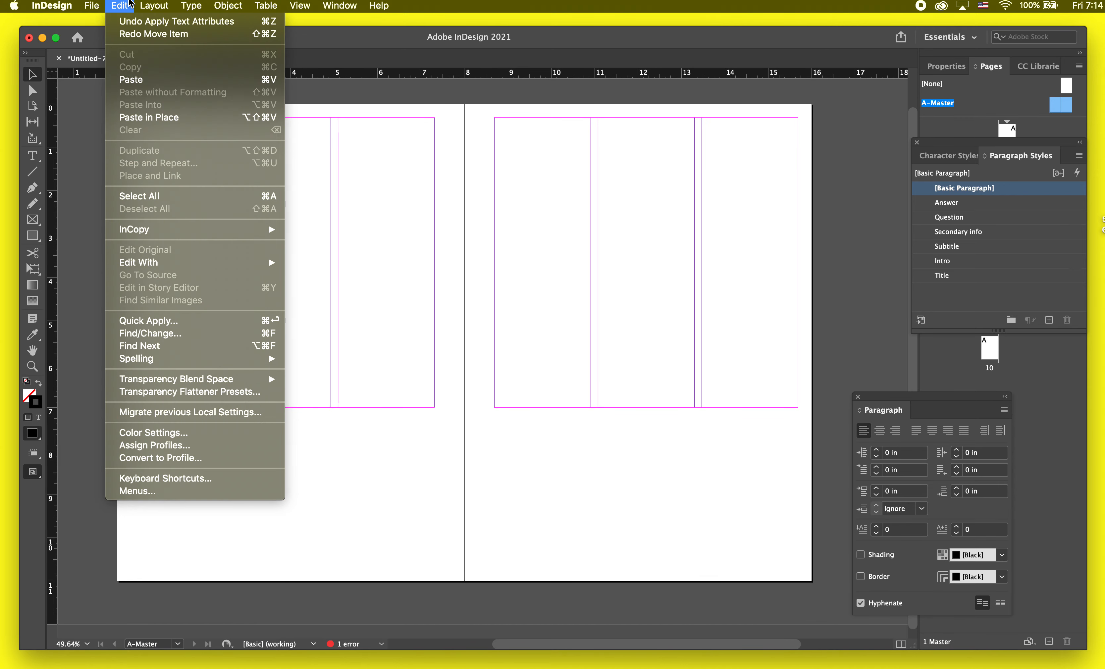
mouse_move(154, 5)
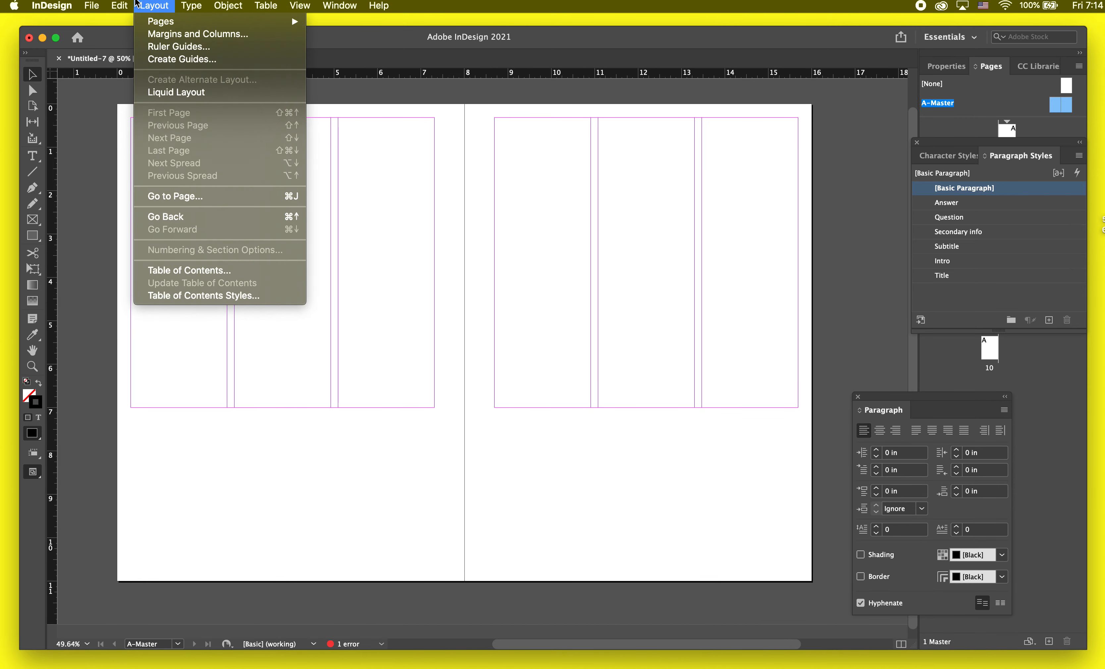
left_click(171, 58)
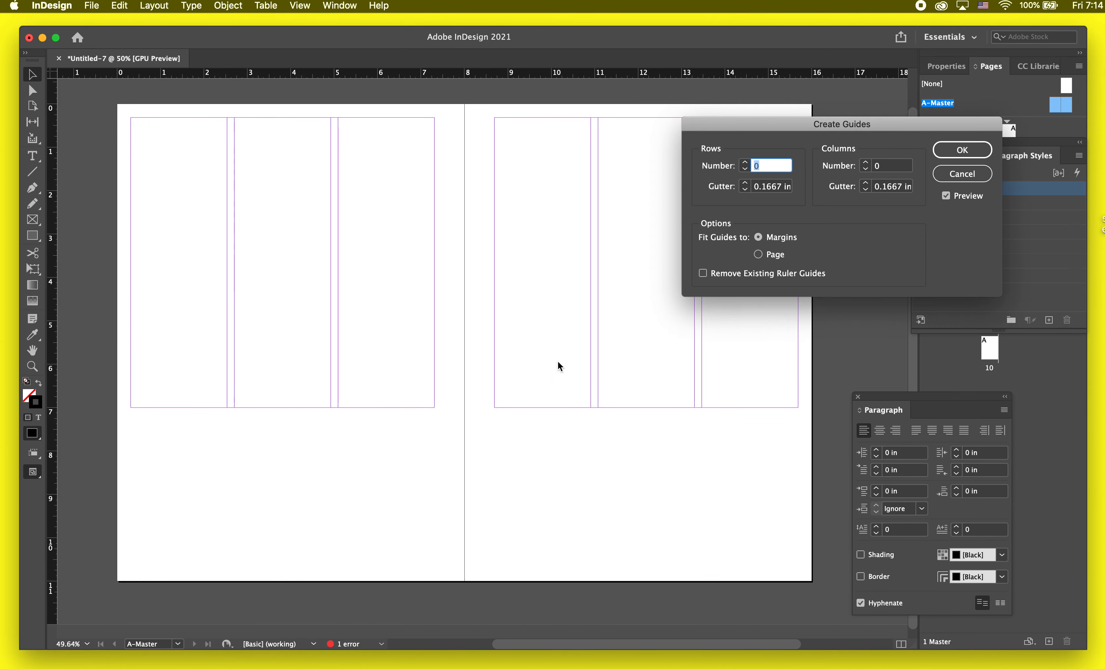
left_click(745, 164)
left_click(746, 164)
left_click(745, 164)
left_click(745, 163)
left_click(746, 164)
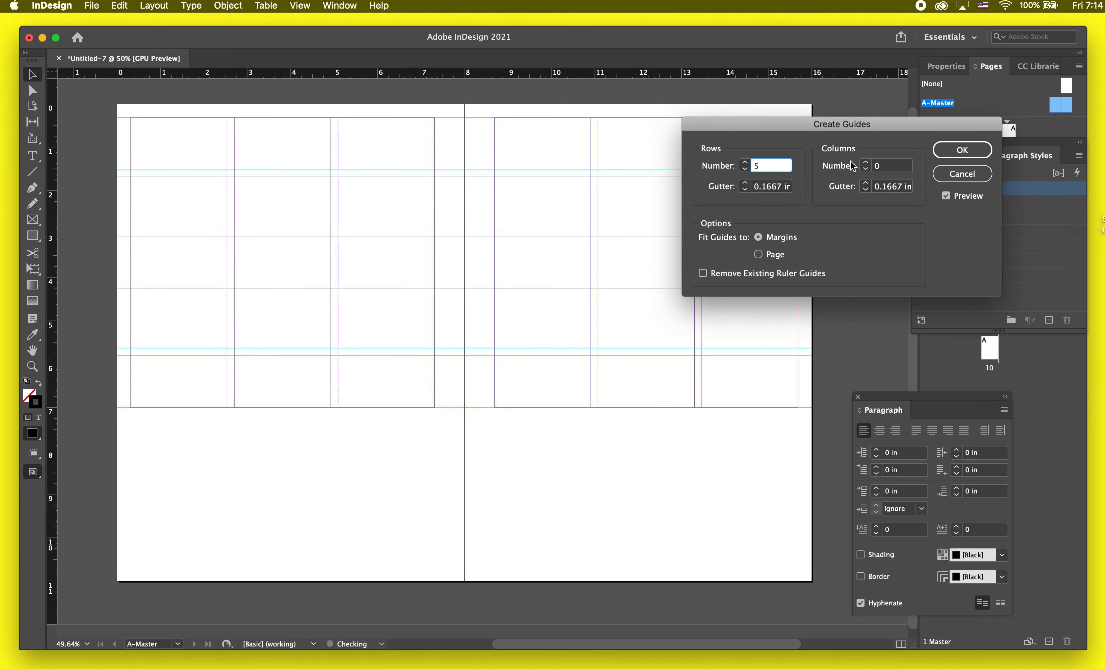
left_click(864, 163)
left_click(865, 162)
left_click(865, 162)
left_click(865, 163)
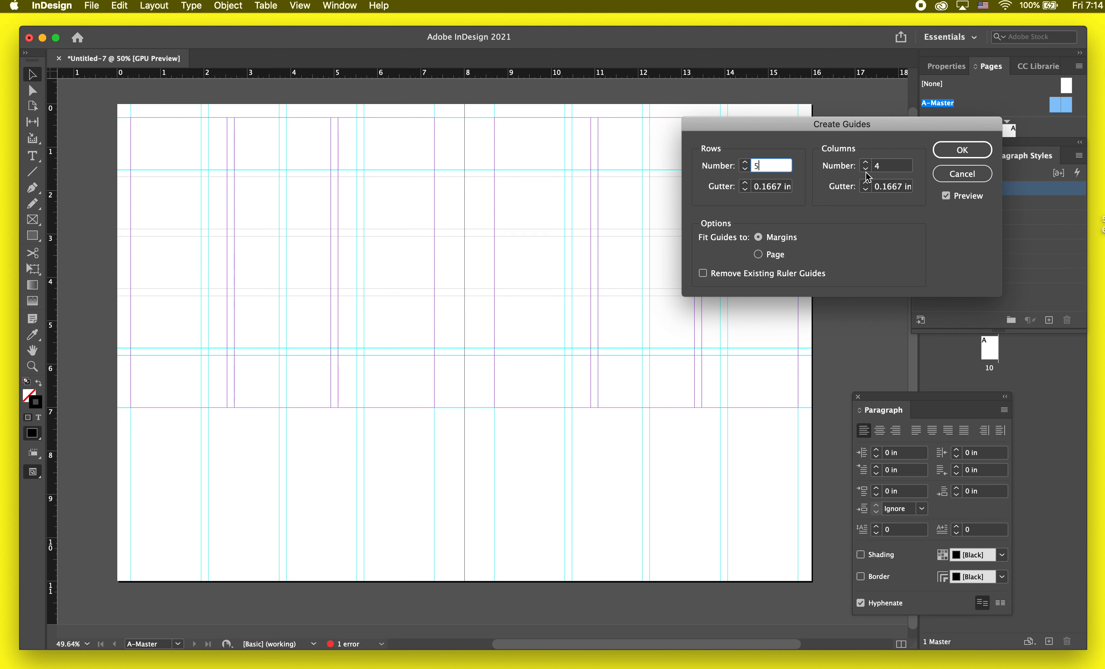
left_click(863, 170)
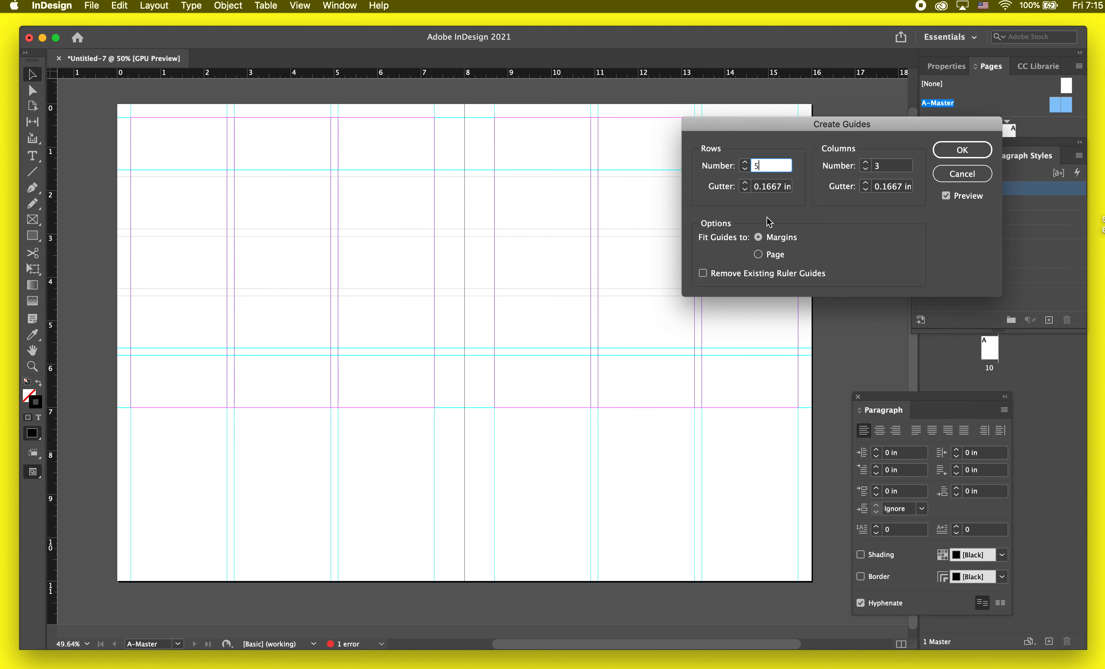
- Fit the guides to the page instead of the margins and set them to 7 rows and 6 columns
left_click(759, 255)
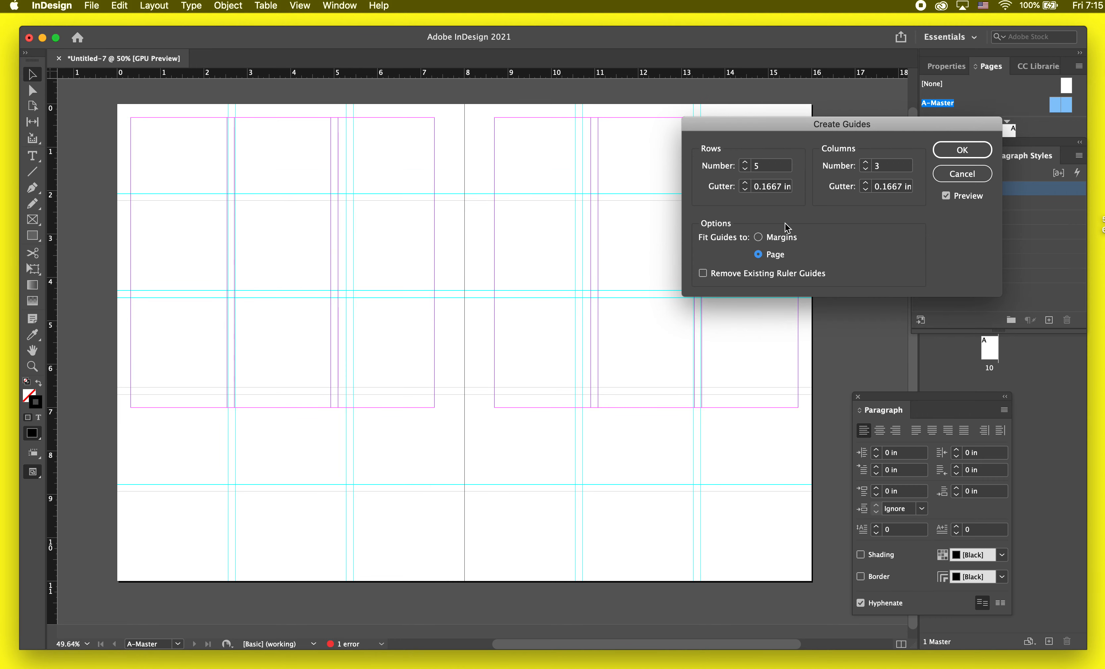
left_click(745, 162)
left_click(745, 162)
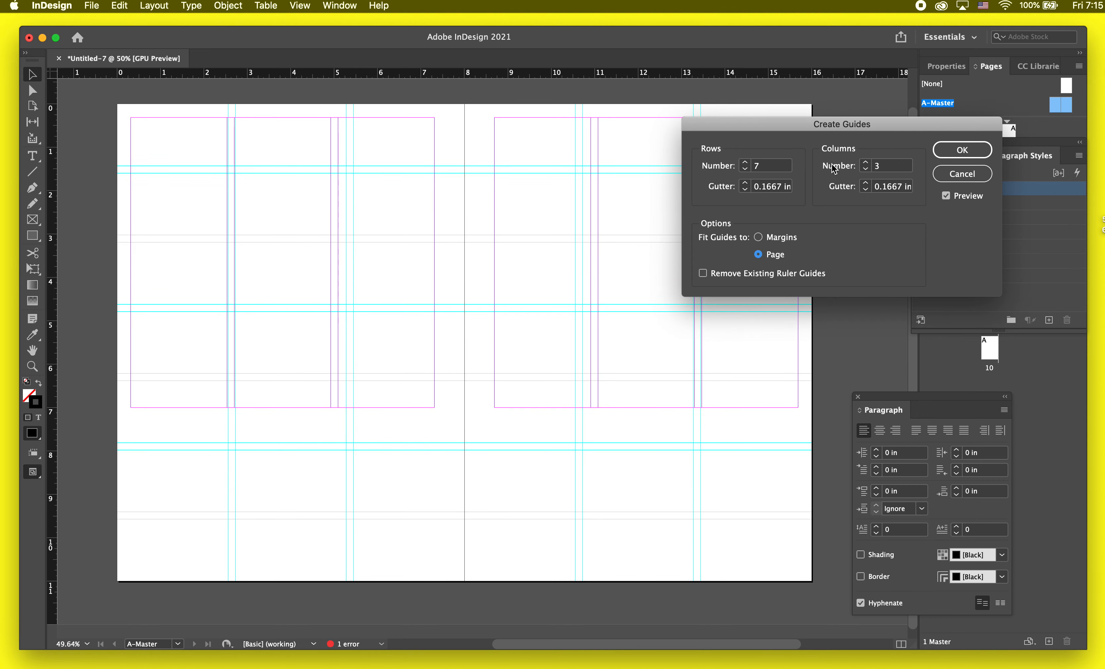
left_click(865, 162)
left_click(866, 163)
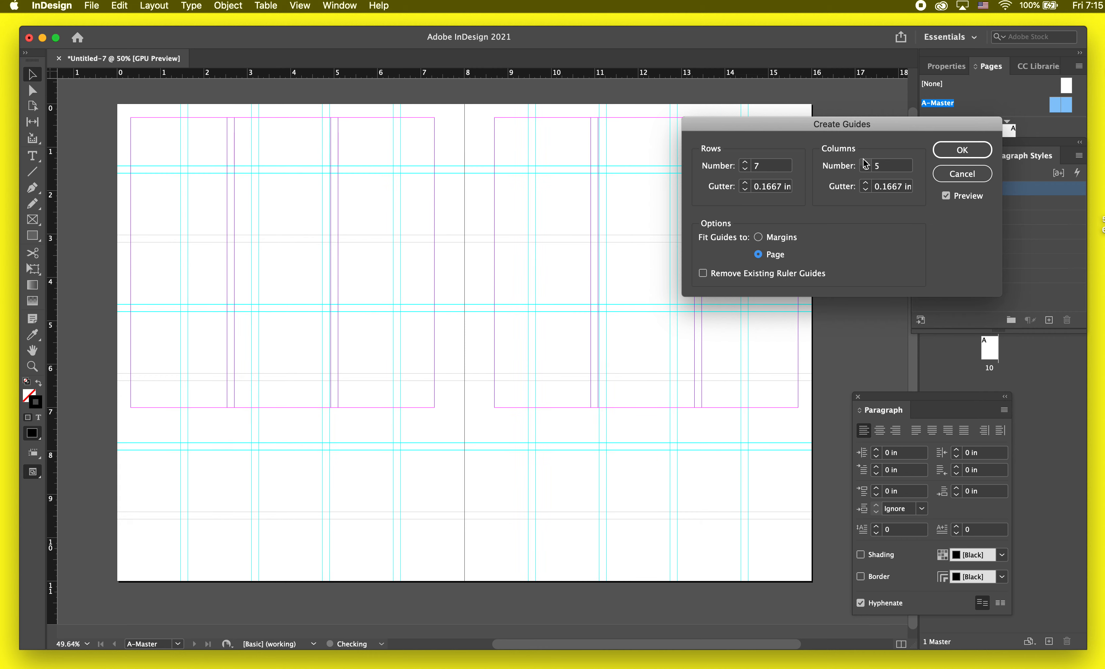
left_click(866, 162)
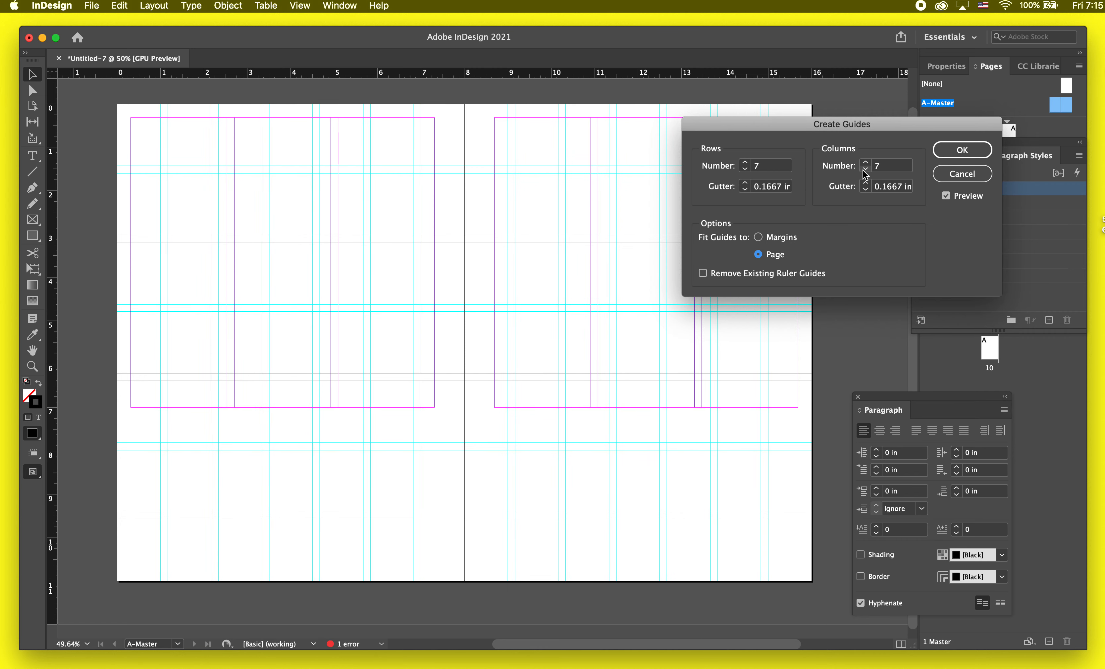
left_click(866, 169)
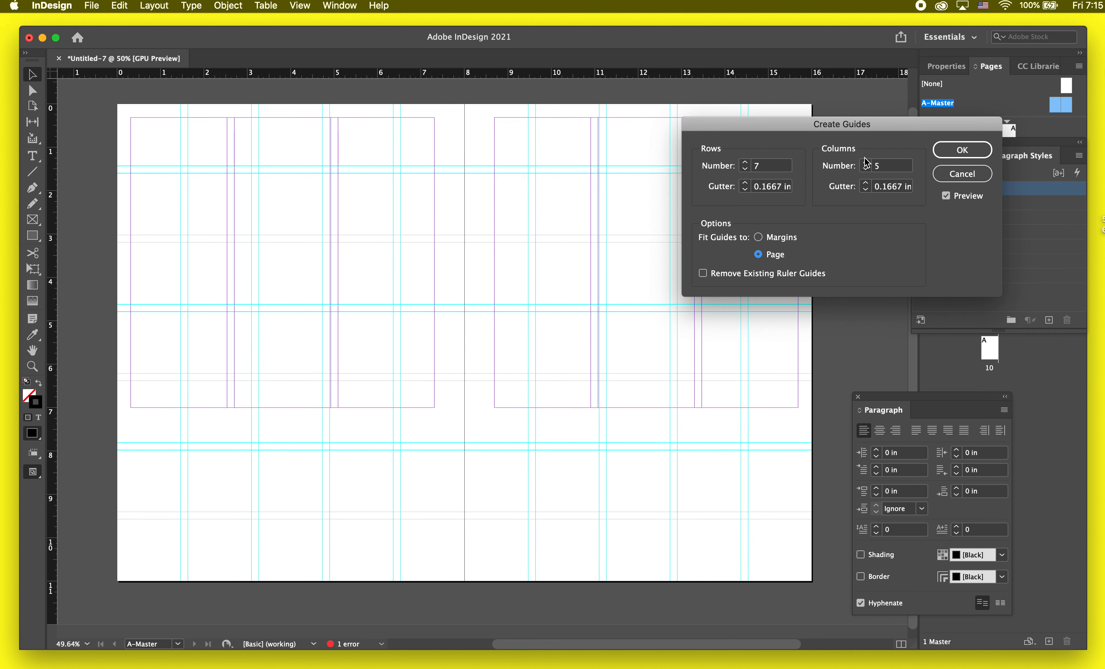
left_click(866, 163)
left_click(865, 162)
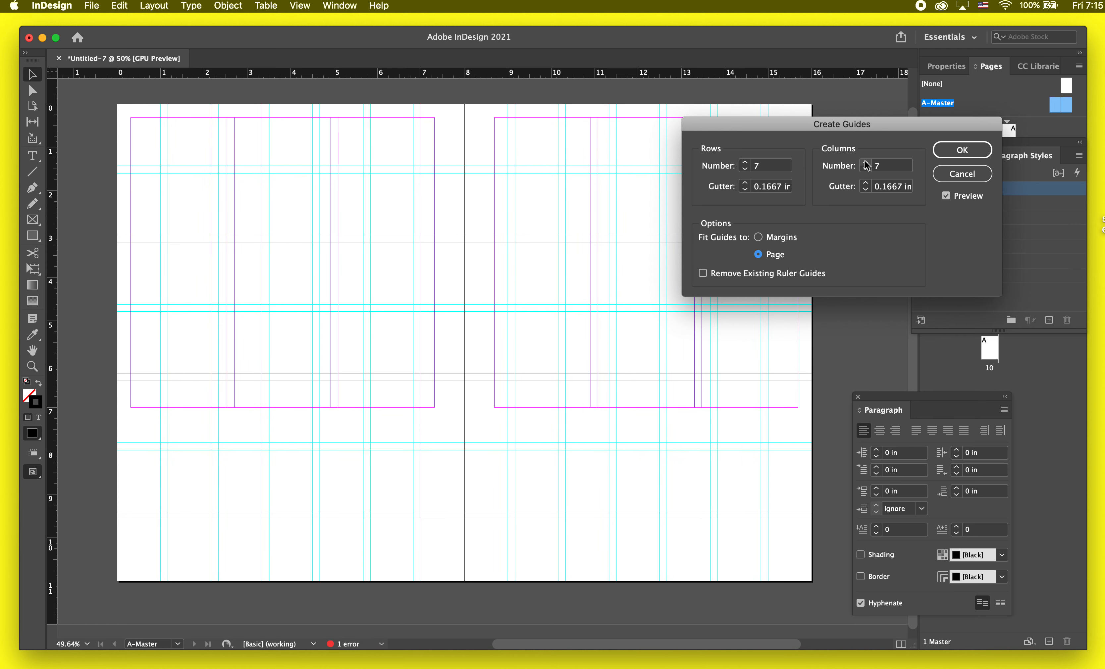
left_click(866, 169)
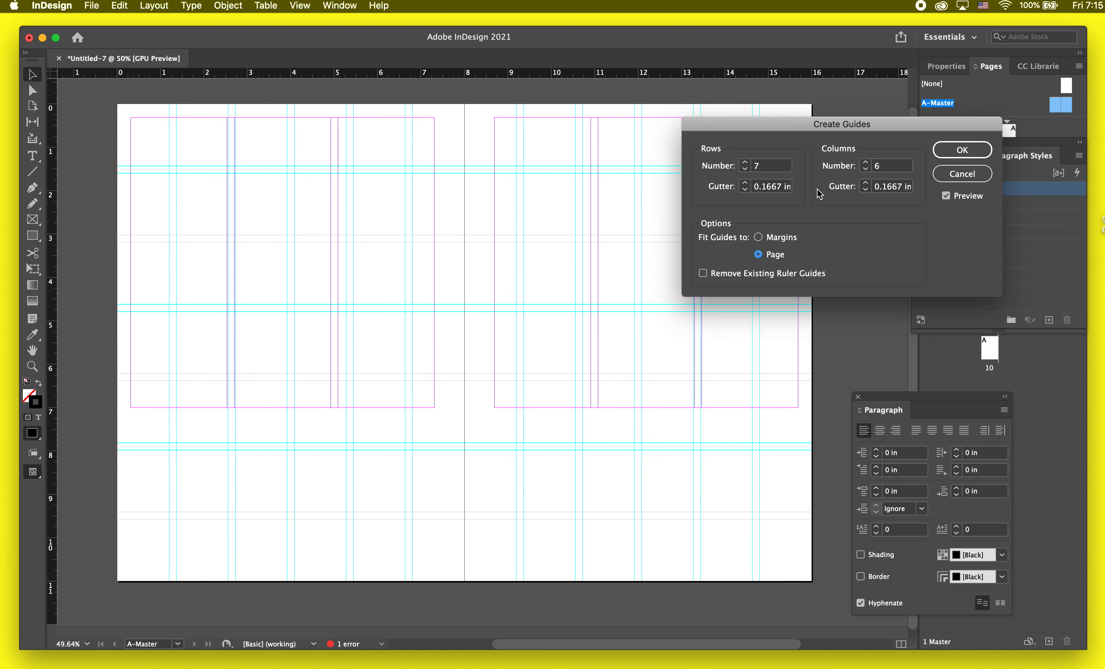
- Raise the guide rows to 9, set both row and column gutters to 0.125 in, and create the guides
left_click(744, 163)
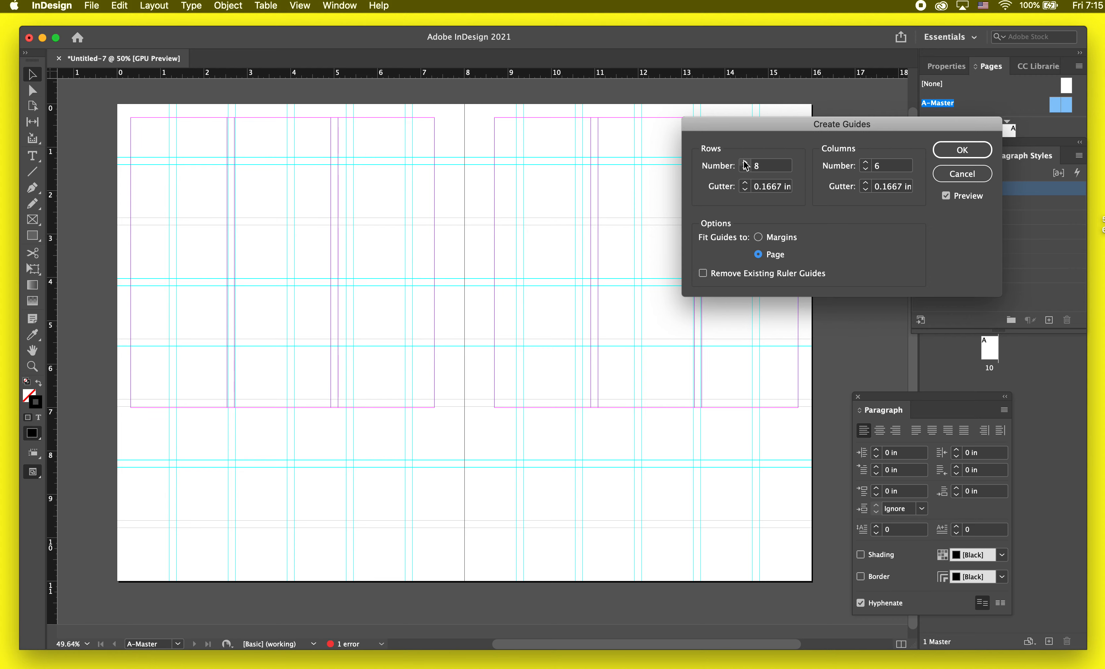
left_click(744, 163)
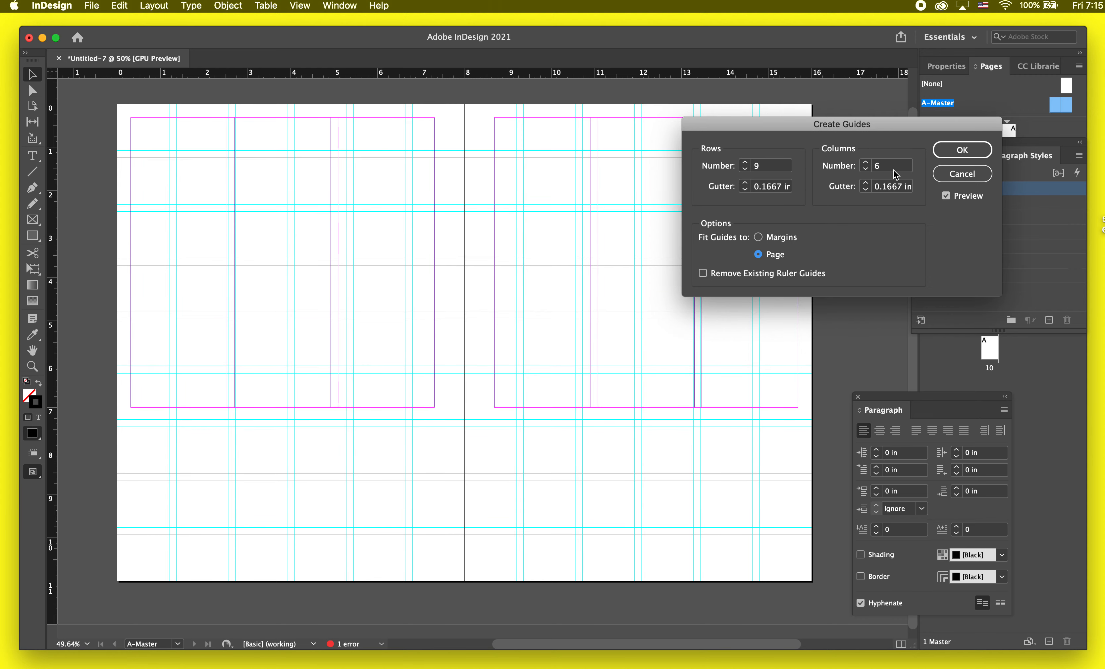
left_click(744, 190)
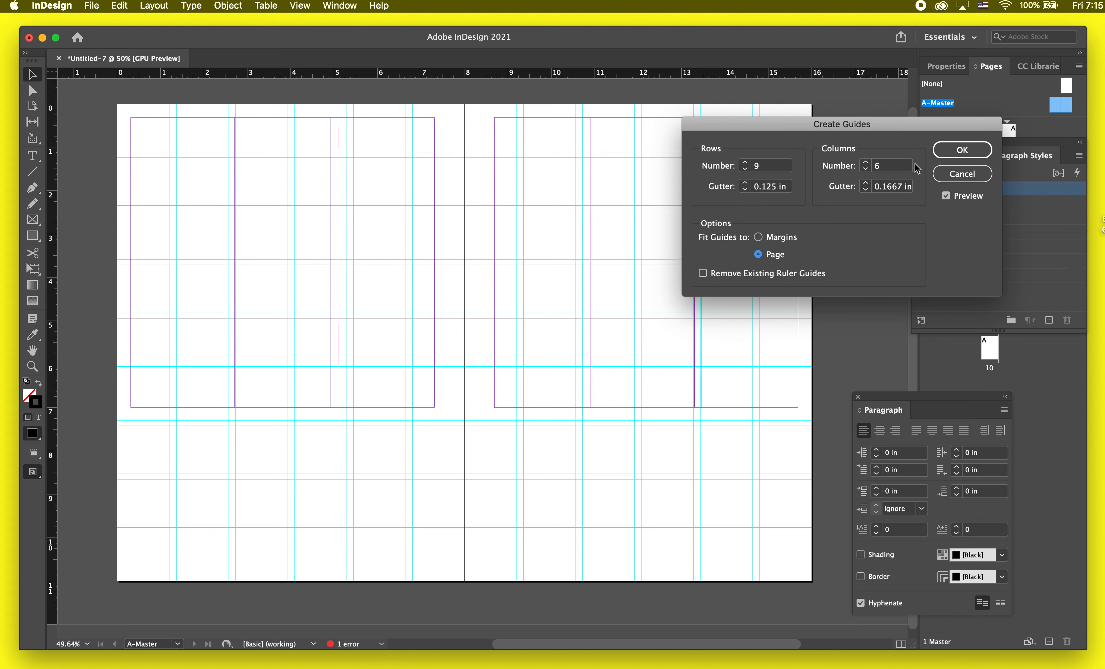
left_click(865, 190)
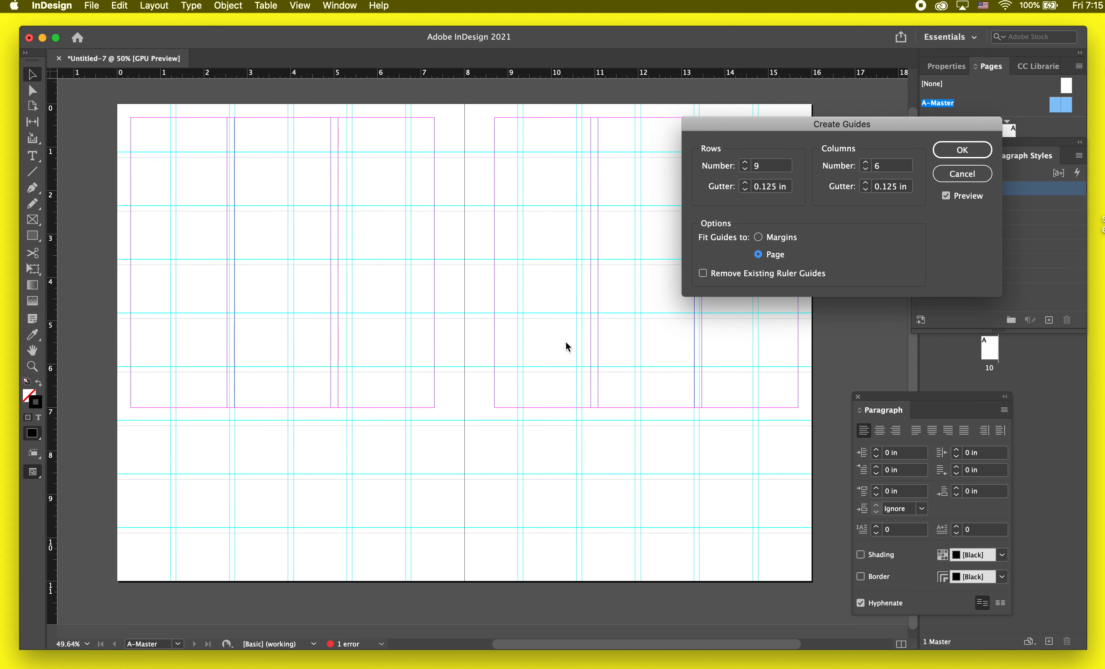
left_click(958, 150)
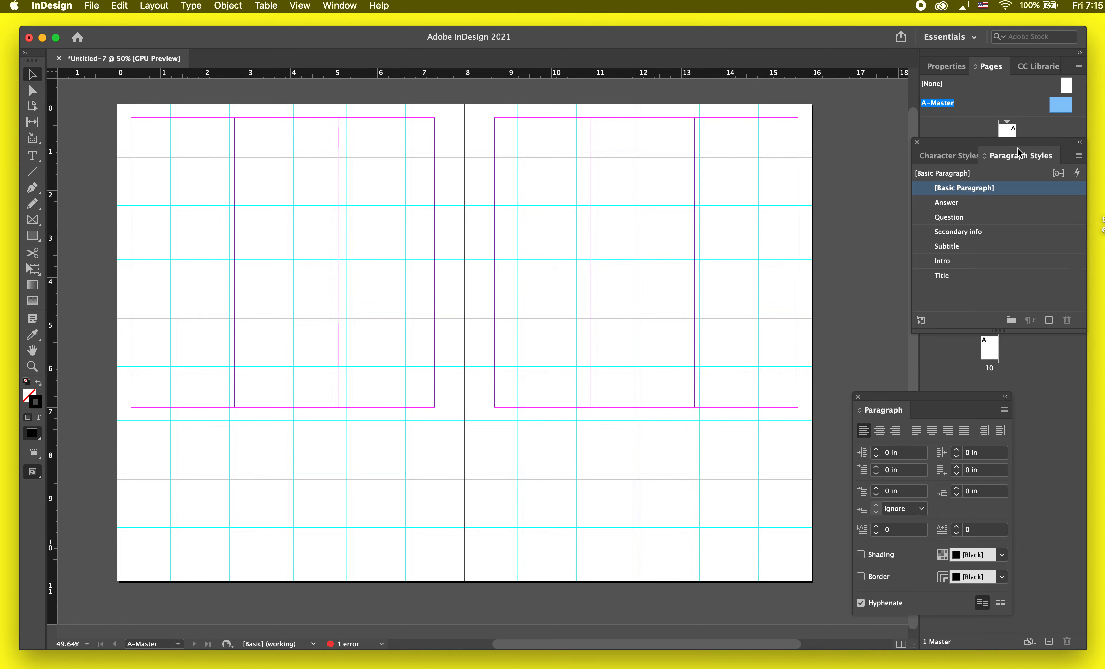
- Move the Paragraph Styles panel clear of the page thumbnails and open pages 8-9 to examine the text against the guides
left_click_drag(1017, 148, 973, 341)
double_click(991, 309)
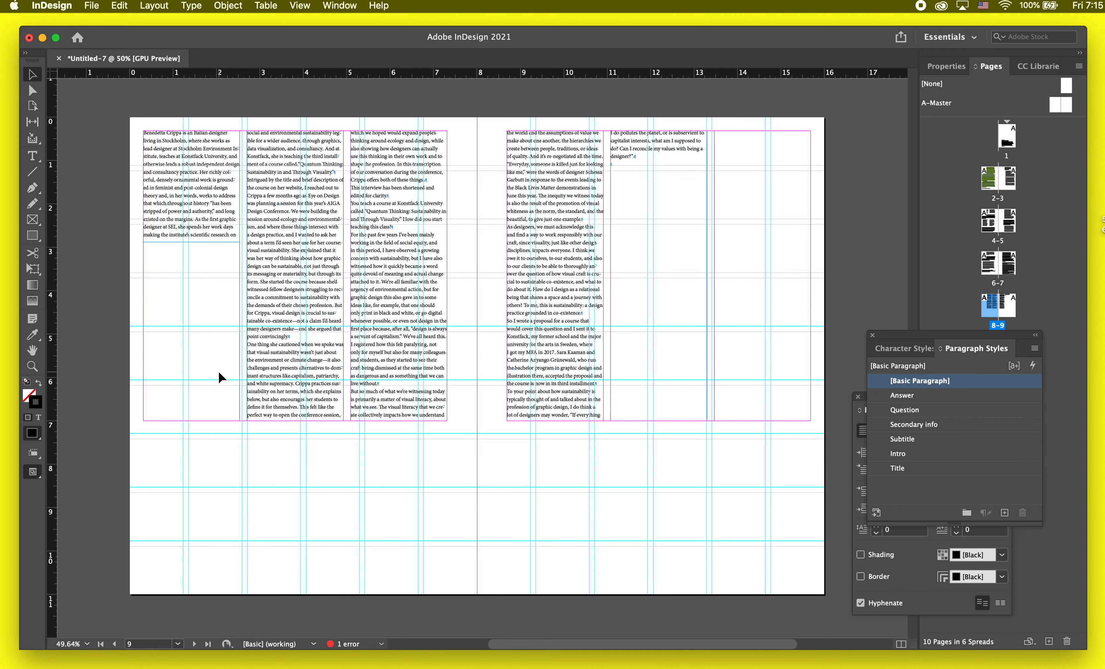
scroll(217, 370, "up", 1)
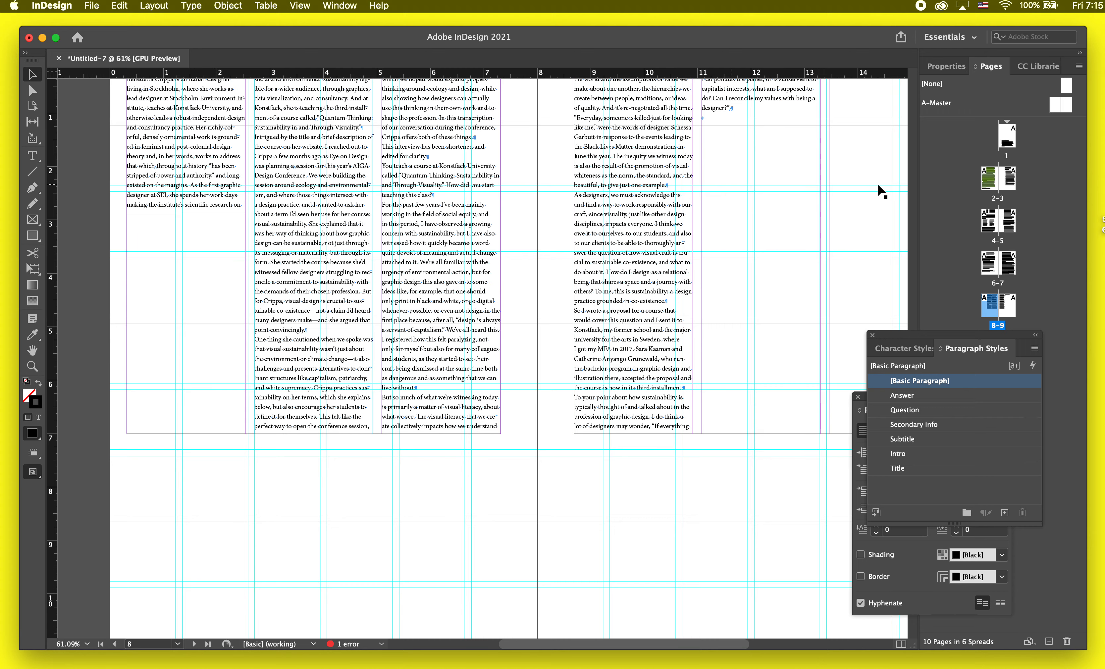
key("w")
key("w")
scroll(228, 314, "down", 1)
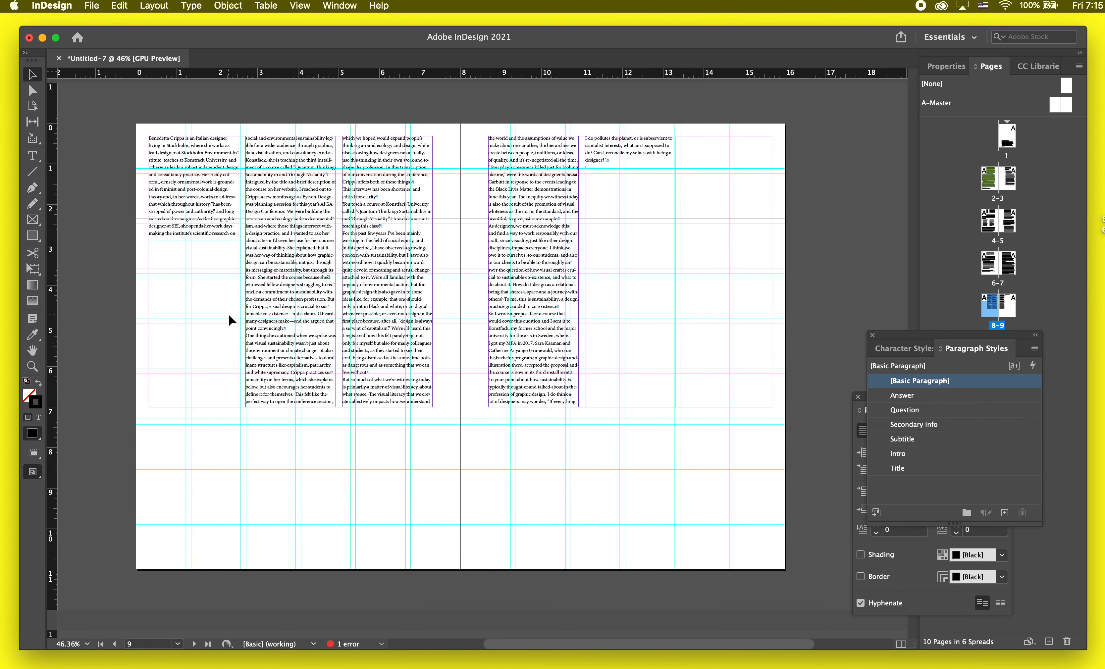
scroll(246, 300, "up", 1)
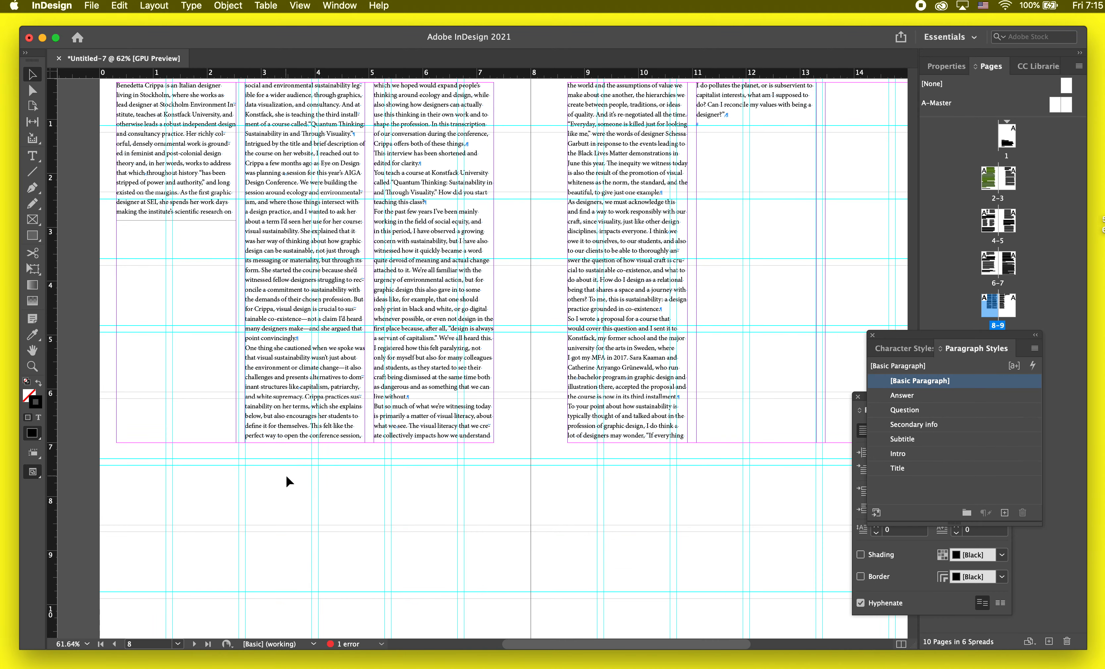
scroll(286, 477, "down", 1)
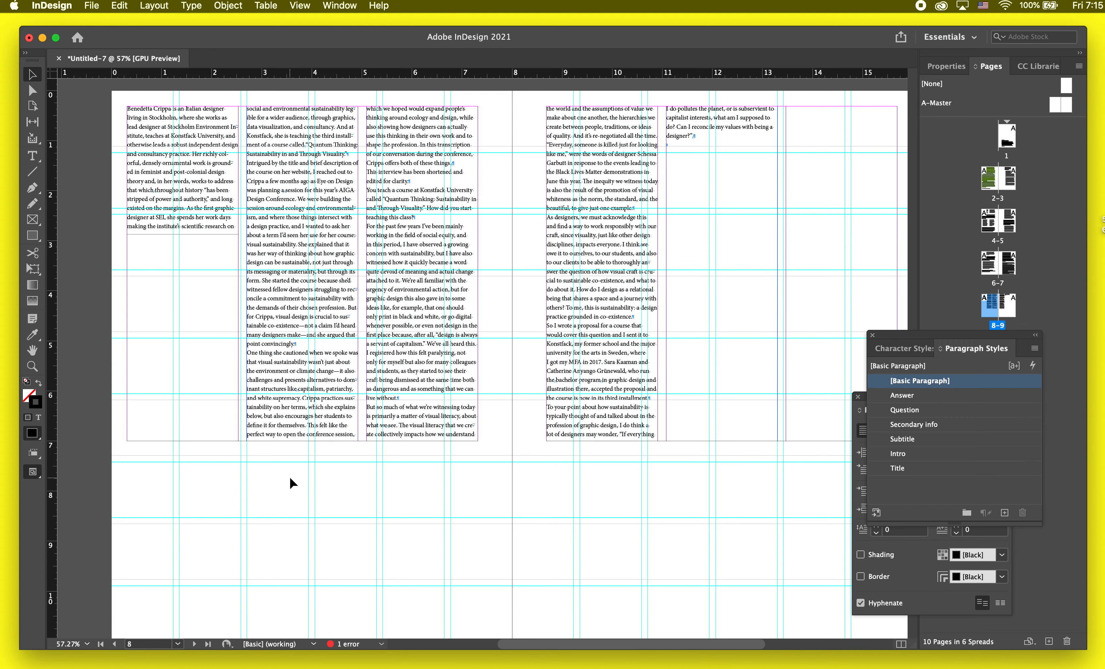
scroll(289, 476, "down", 2)
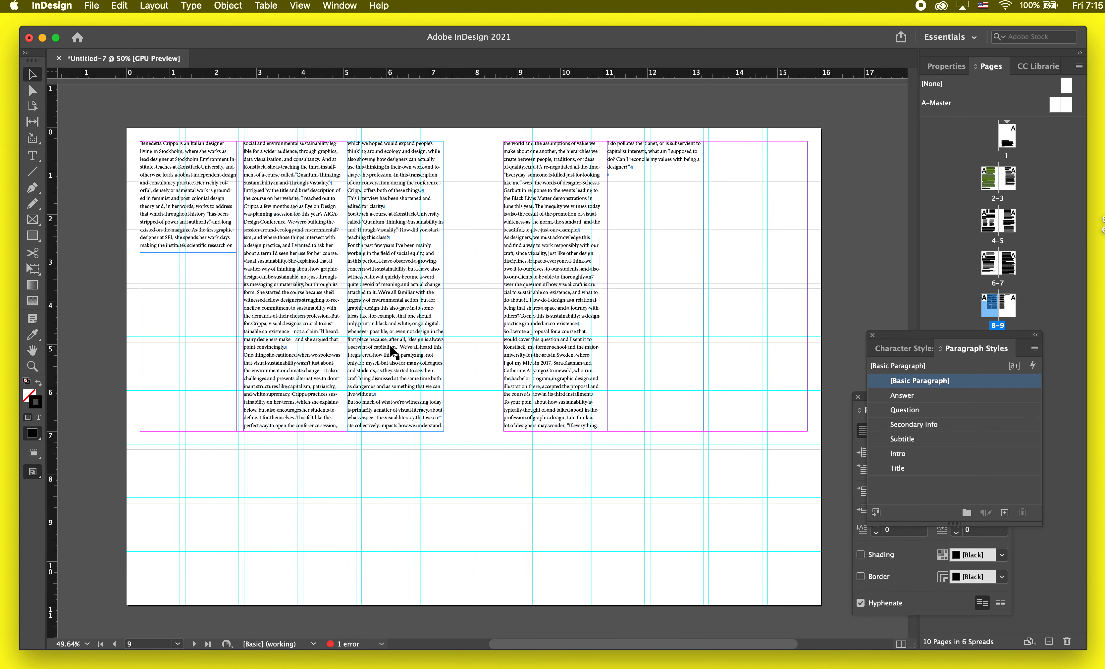
- Copy the four overlapping artwork images on the pasteboard beside page 1 and paste them onto the pages 8-9 spread
scroll(389, 343, "up", 20)
scroll(269, 351, "left", 5)
scroll(269, 350, "down", 3)
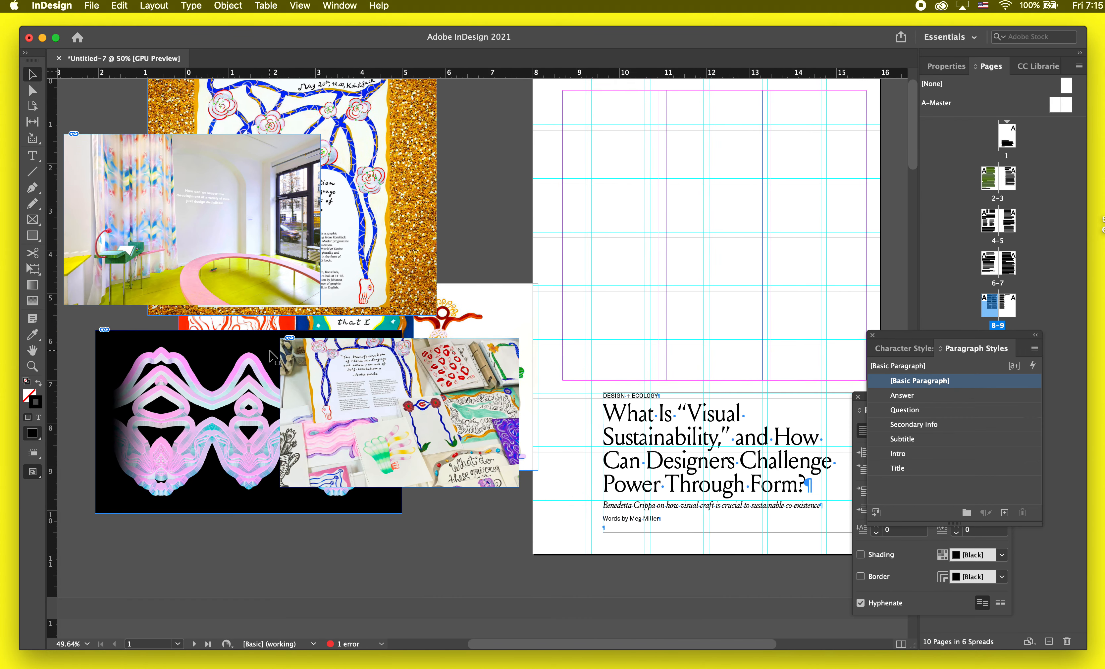
left_click(305, 401)
left_click(208, 411, "shift")
left_click(256, 321, "shift")
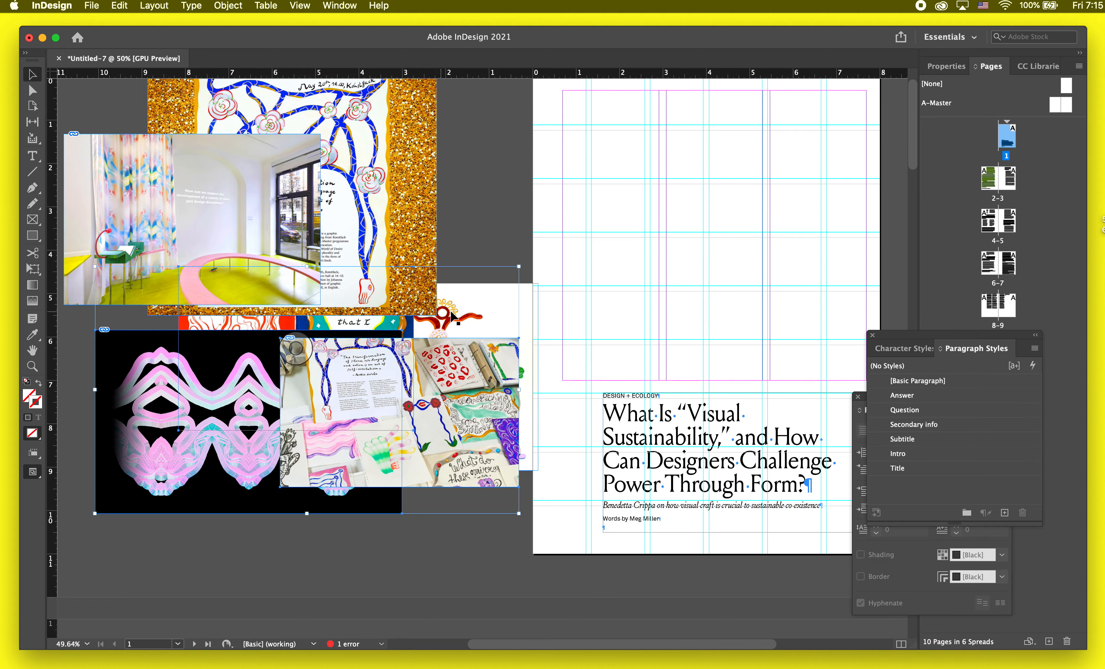
left_click(456, 310, "shift")
scroll(270, 261, "down", 20)
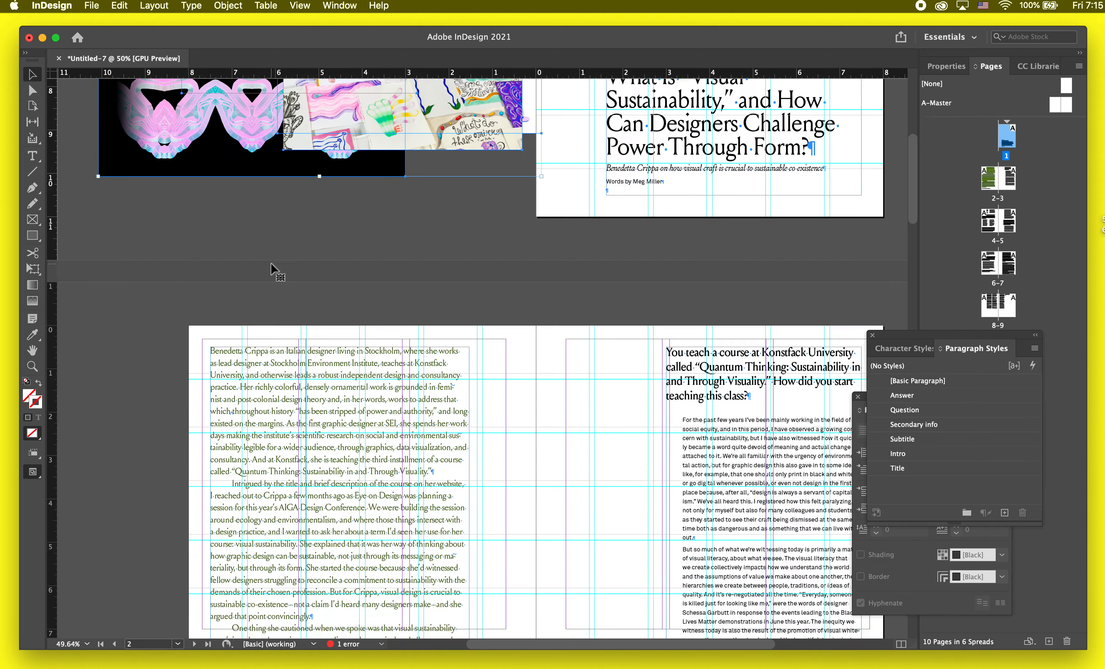
scroll(271, 266, "down", 5)
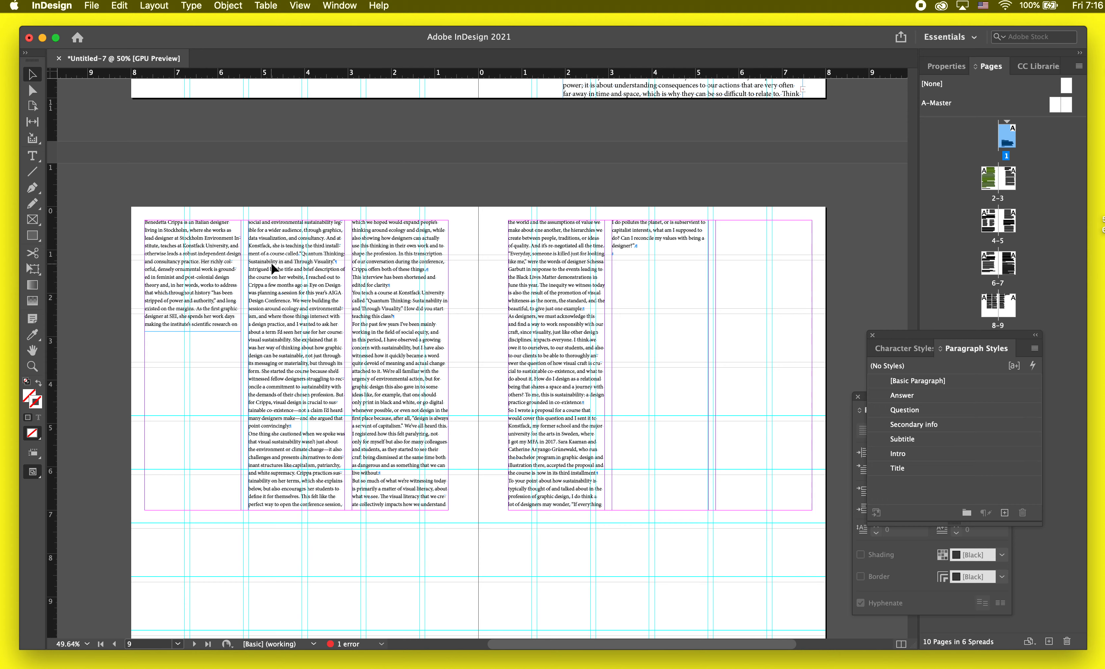
key("super+v")
- Try placing the red and blue artwork in the upper part of page 9 and resizing its frame to the outer column edge
left_click_drag(222, 396, 714, 280)
scroll(713, 280, "right", 3)
scroll(714, 280, "down", 2)
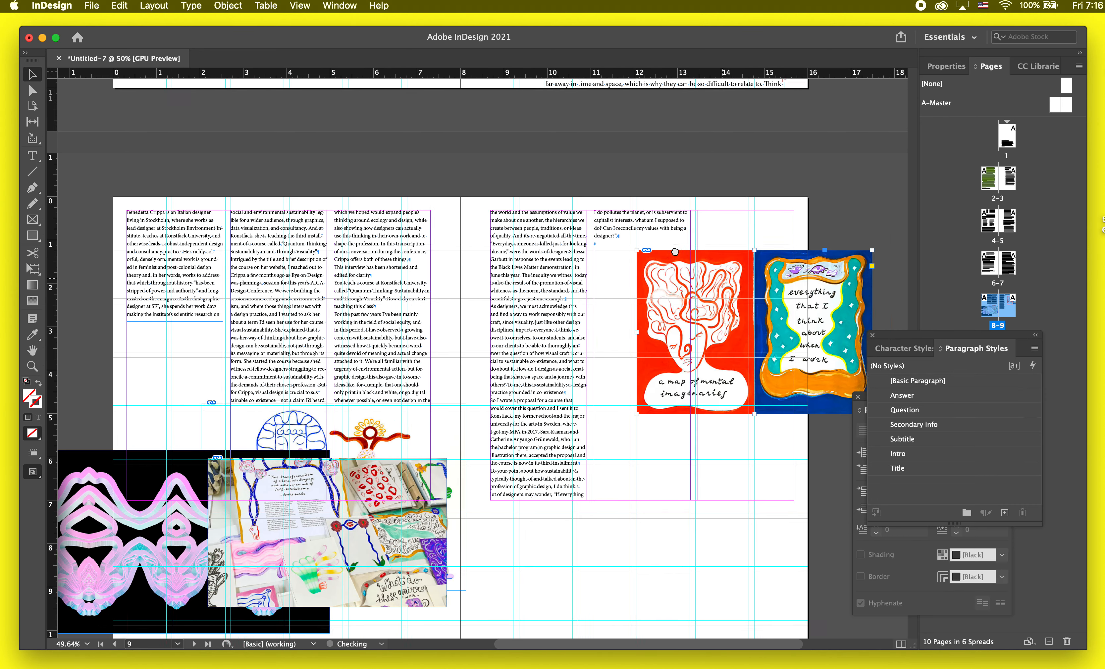
left_click_drag(820, 383, 742, 427)
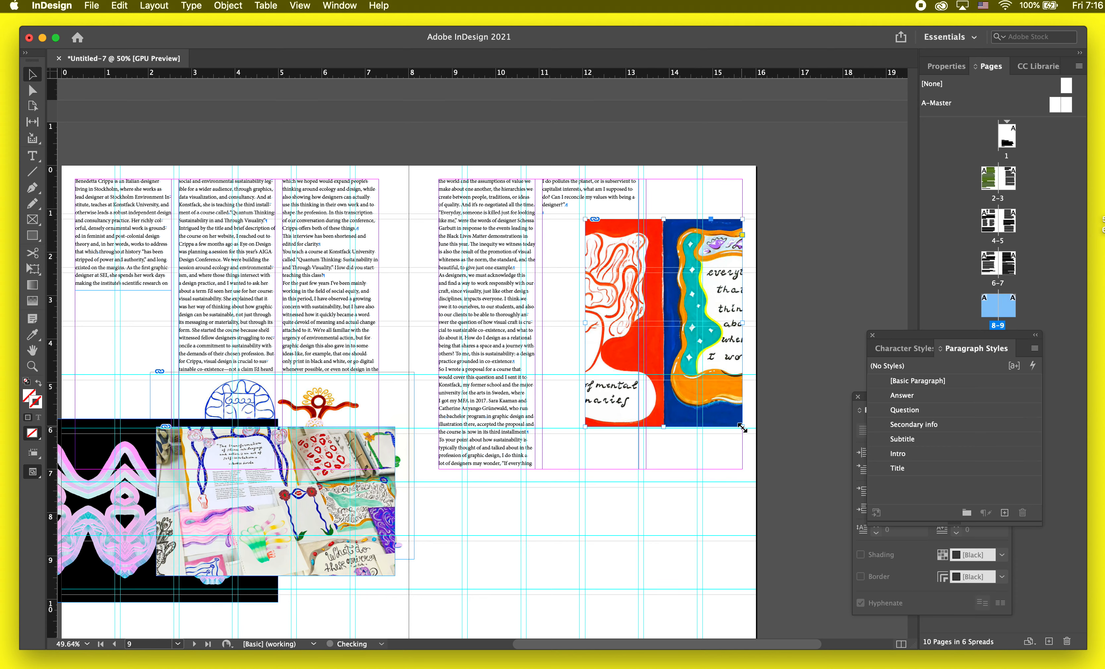
key("super+z")
key("super+z")
left_click(734, 467)
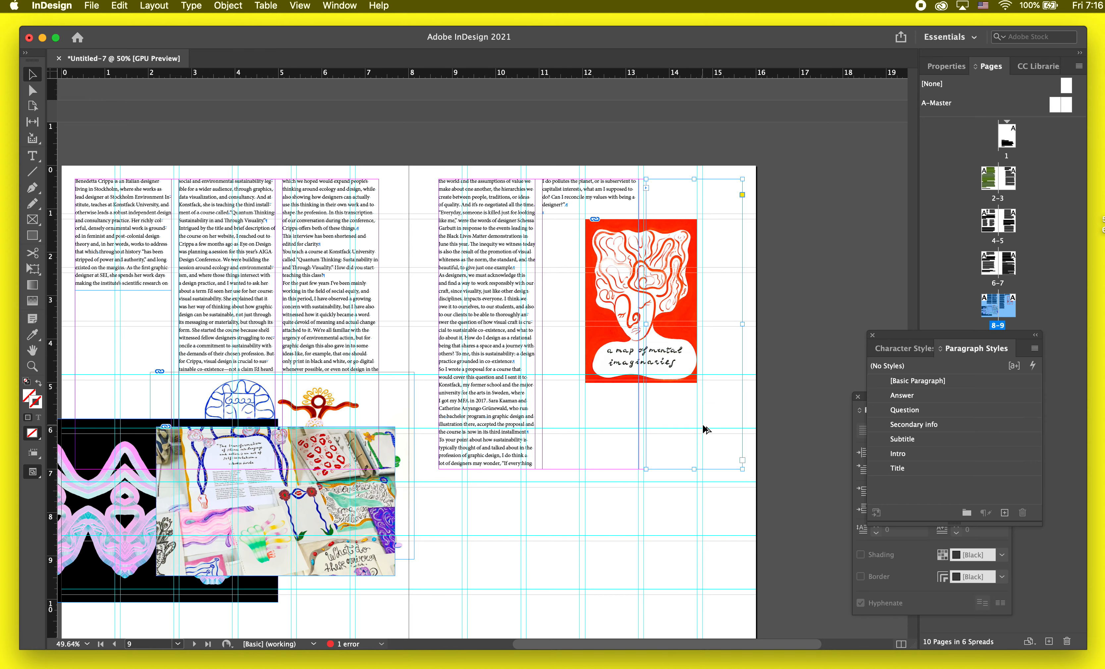
key("super+z")
key("super+z")
- Move the red and blue artwork to the bottom of page 9, below the text columns
left_click_drag(268, 458, 724, 535)
scroll(725, 534, "down", 1)
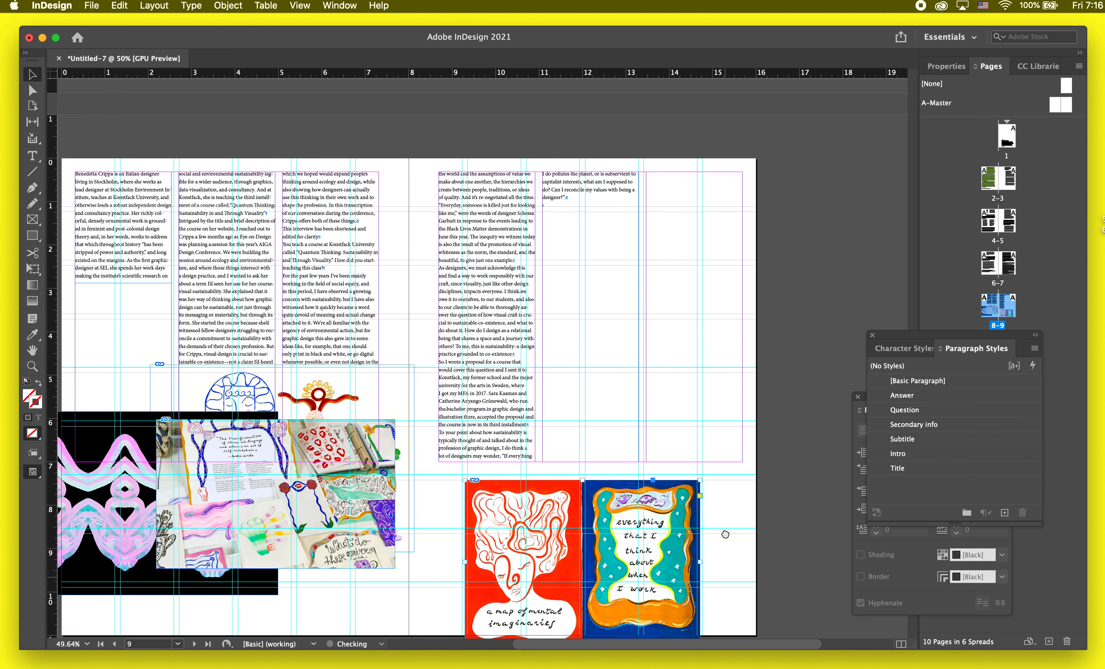
scroll(725, 534, "down", 5)
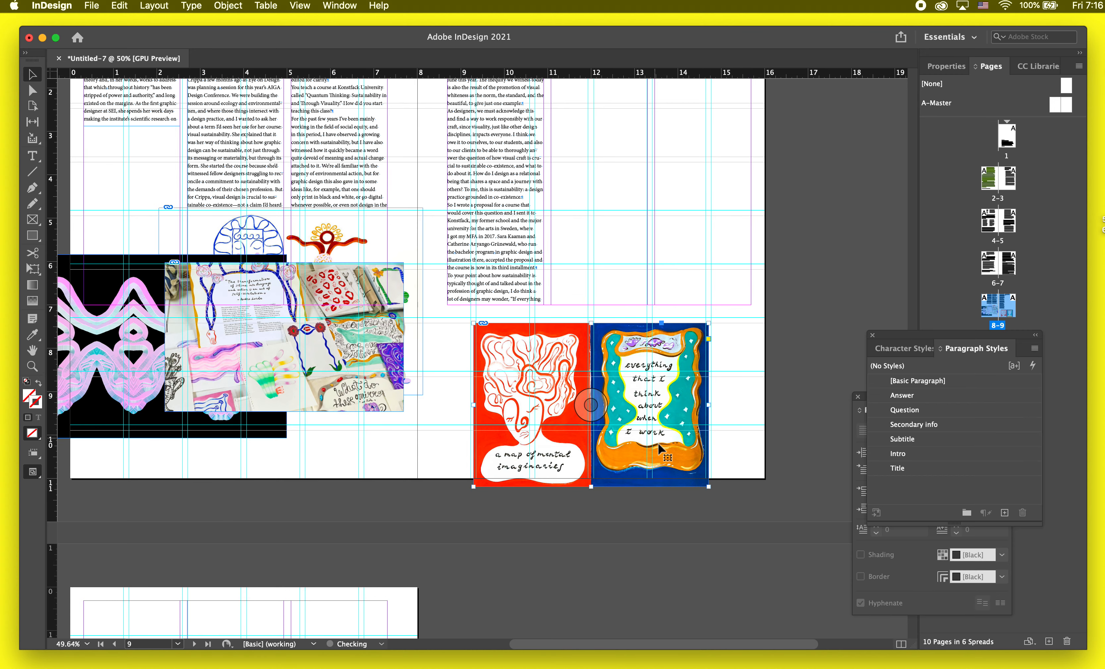
- Scale the red and blue artwork down to the guides below page 9's text, fitting its frame, and preview the spread without guides
left_click_drag(708, 486, 708, 424)
left_click_drag(473, 323, 535, 324)
key("super+z")
key("alt+shift+super+c")
key("alt+super+c")
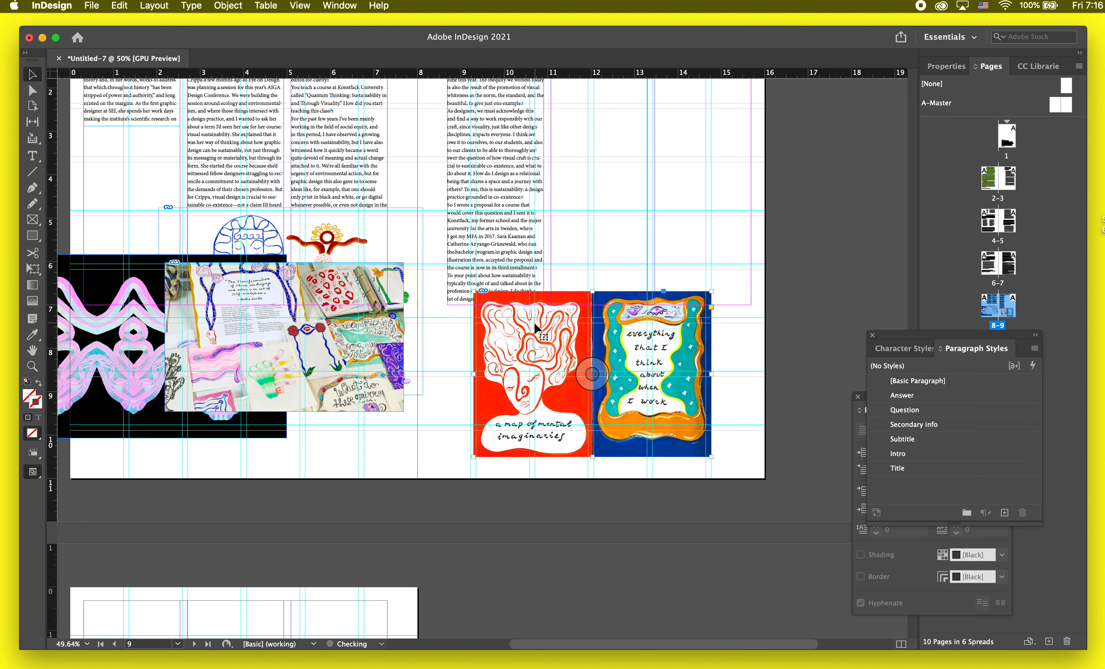
left_click_drag(711, 291, 671, 318)
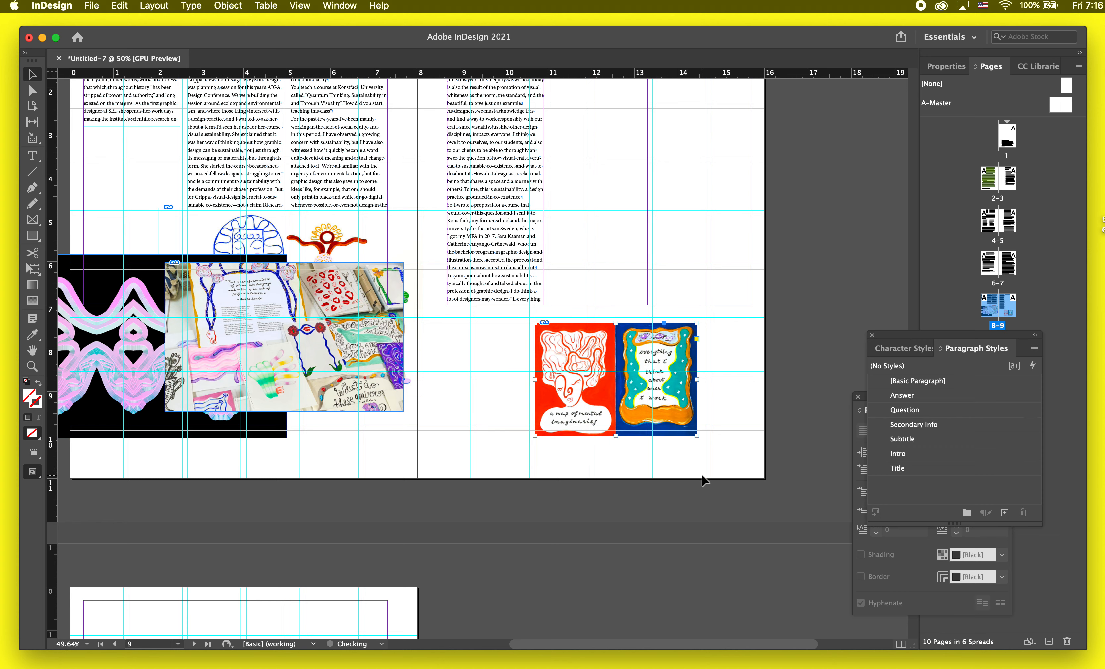
left_click_drag(696, 437, 682, 425)
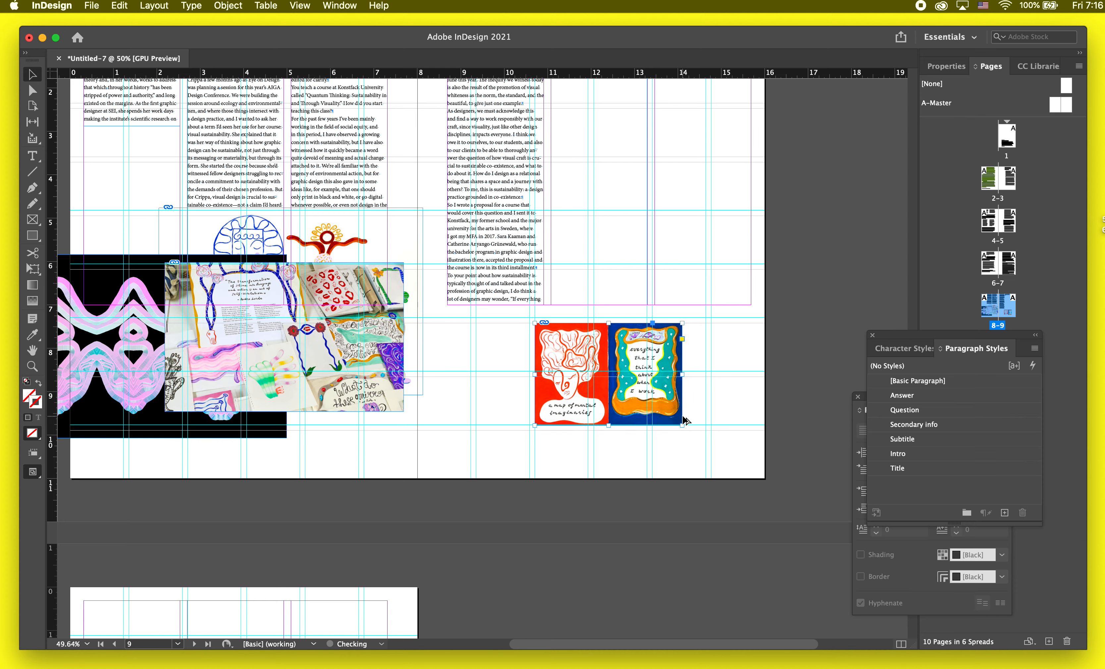
left_click(692, 409)
key("w")
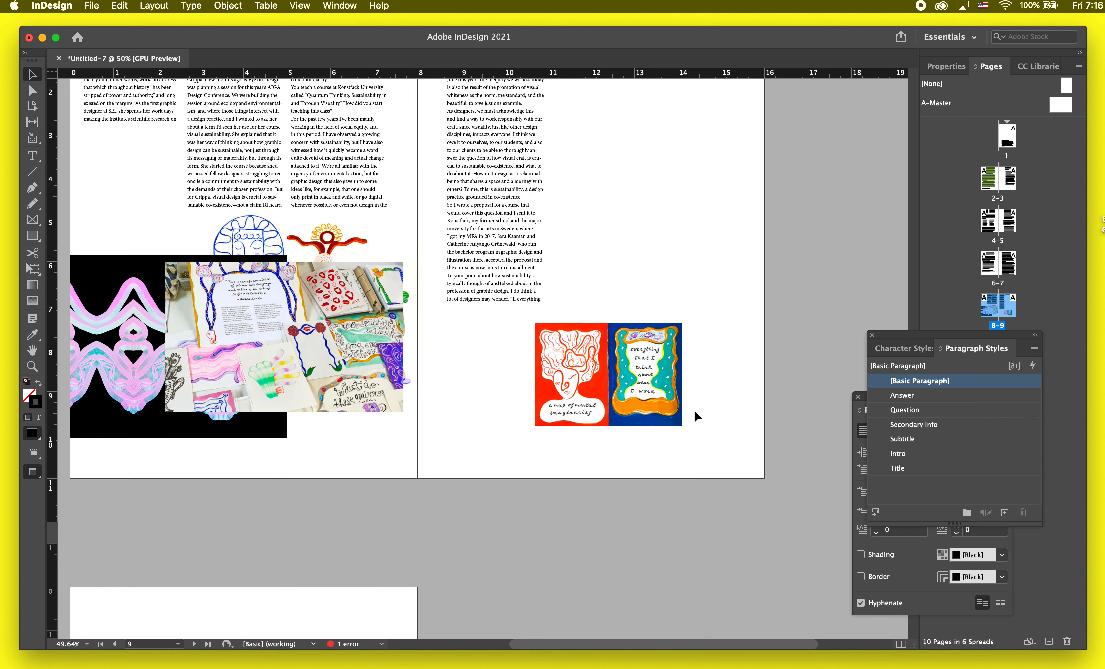
key("w")
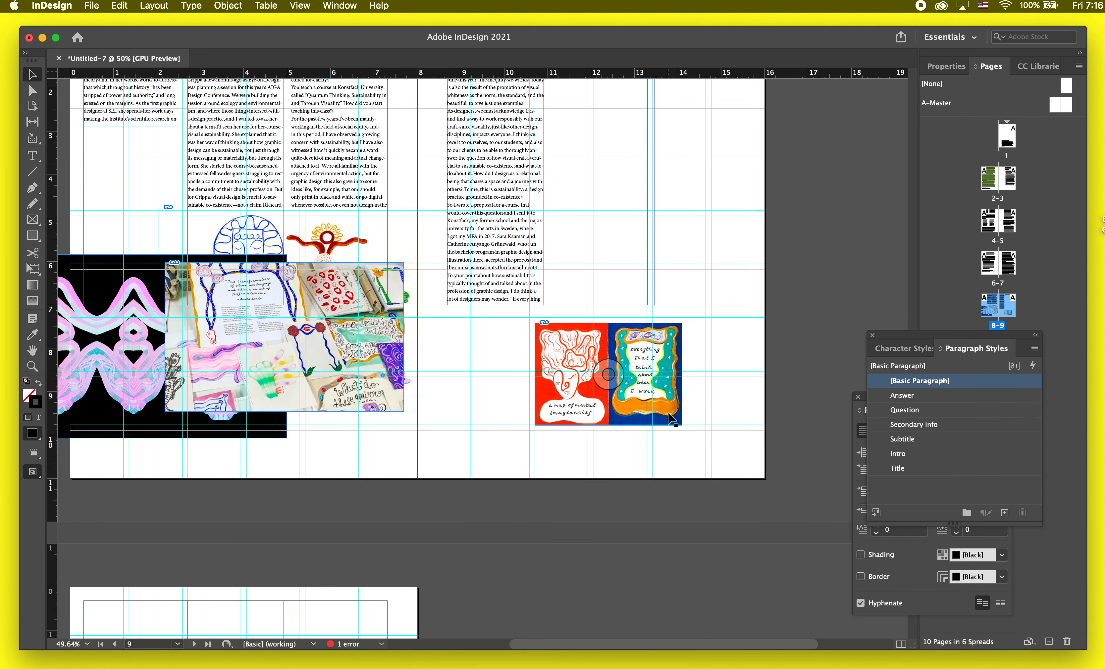
- Enlarge the red and blue artwork to page 9's bottom outer corner, fill its frame proportionally, and preview the spread without guides
left_click(671, 419)
scroll(666, 411, "up", 3)
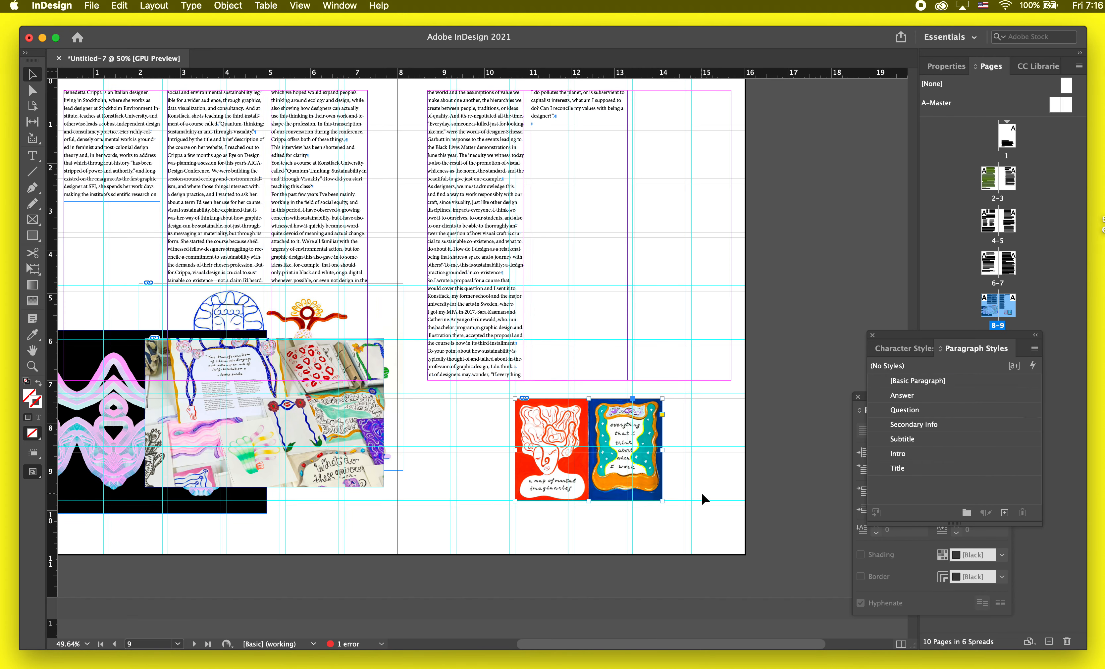
left_click_drag(662, 501, 745, 554)
key("super+alt+shift+c")
left_click(791, 506)
key("w")
scroll(704, 456, "up", 5)
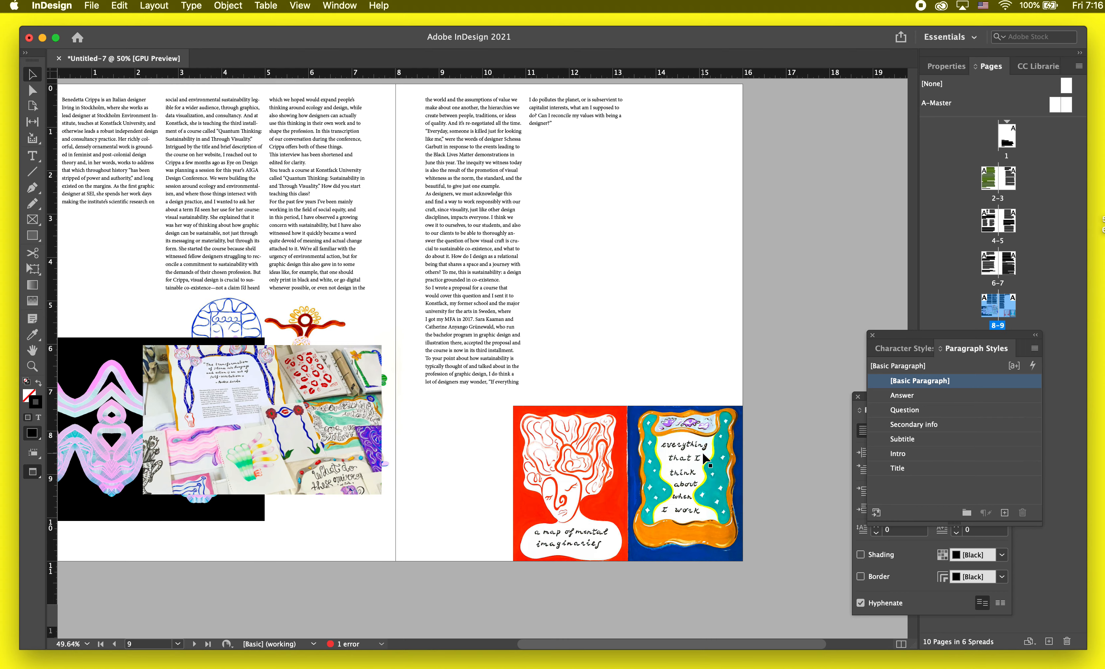
scroll(586, 510, "down", 2)
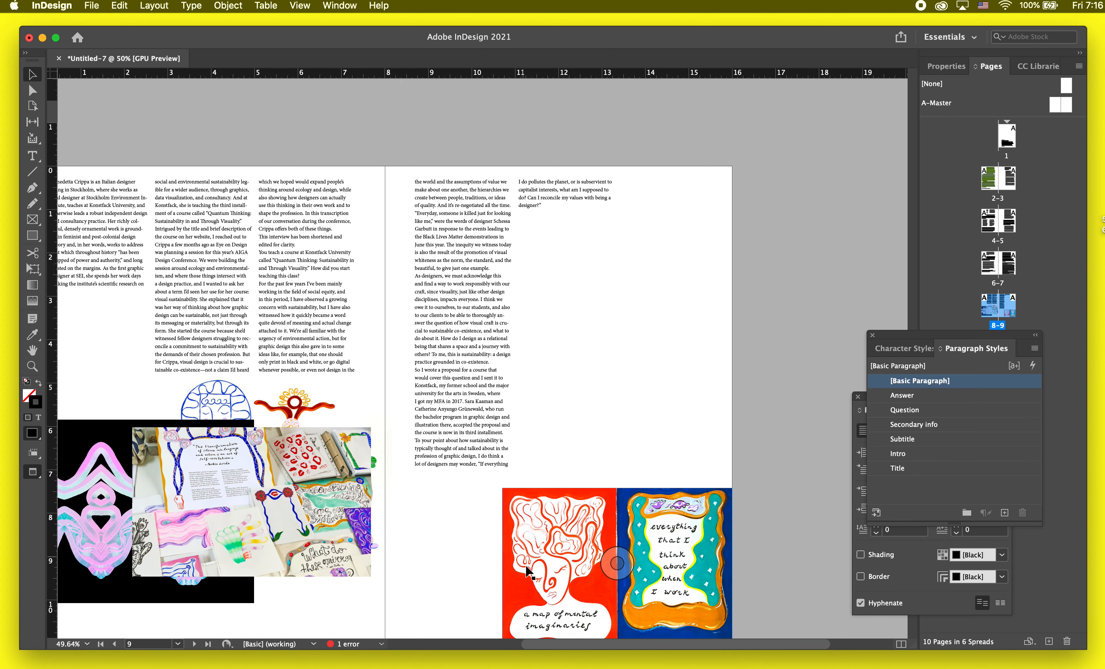
key("w")
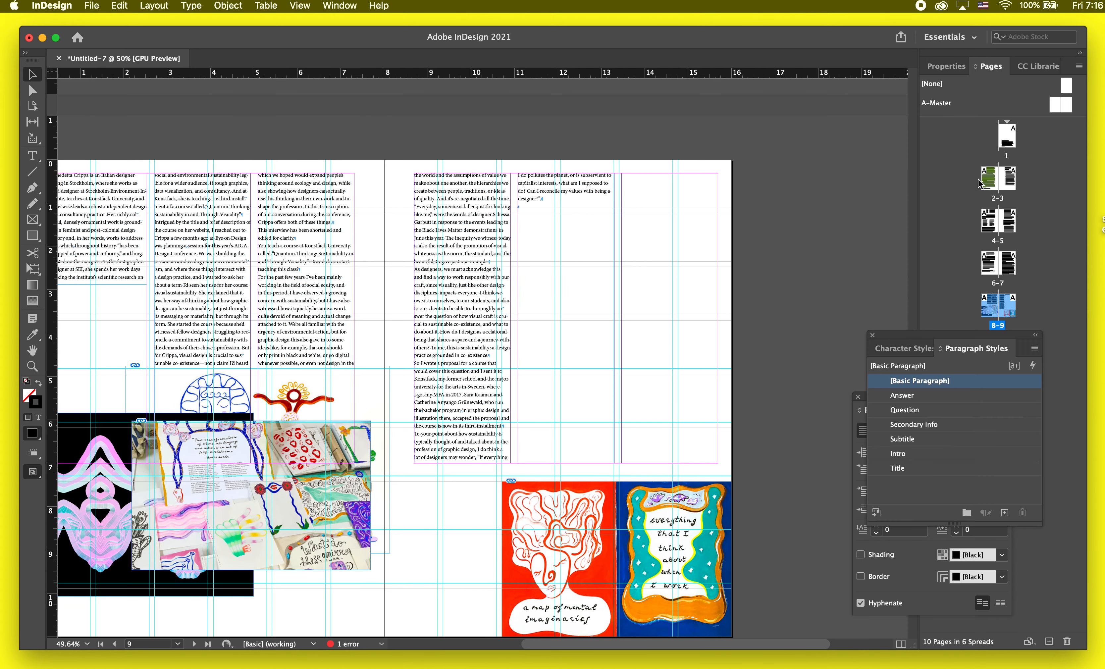
- Open A-Master and start creating new guides with the existing ruler guides removed
double_click(1062, 105)
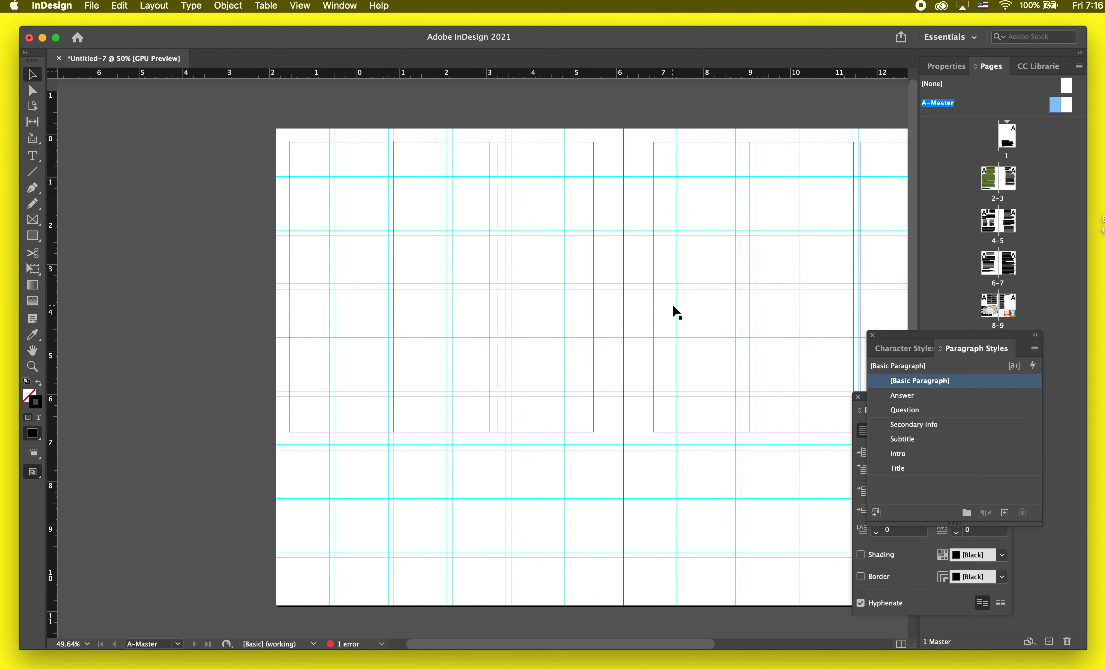
scroll(673, 306, "right", 3)
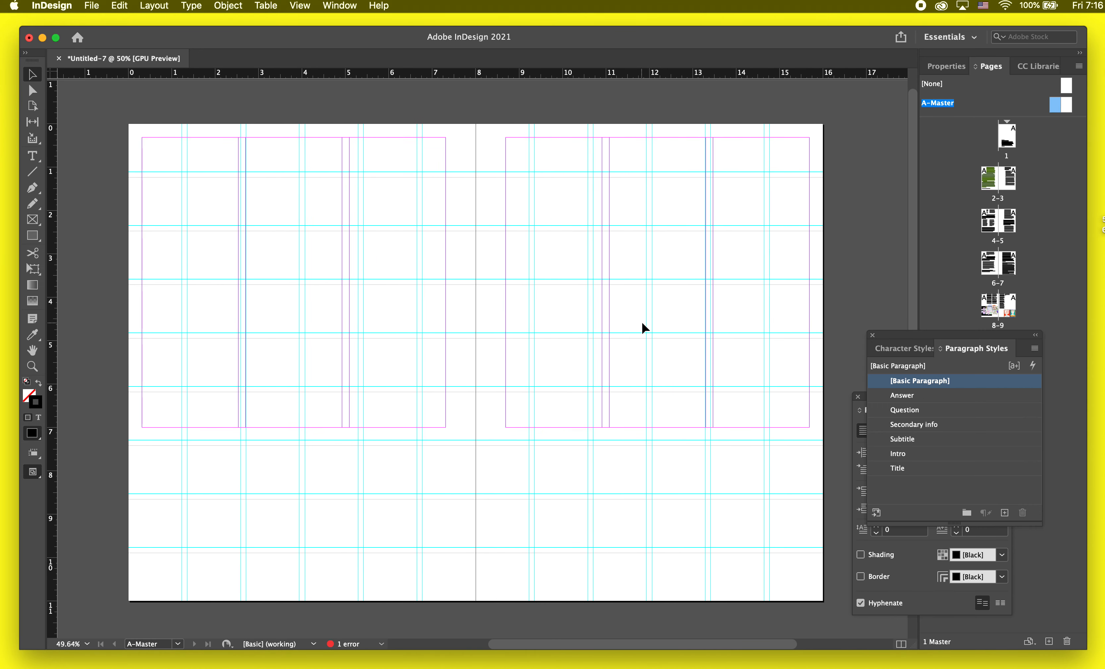
left_click(153, 6)
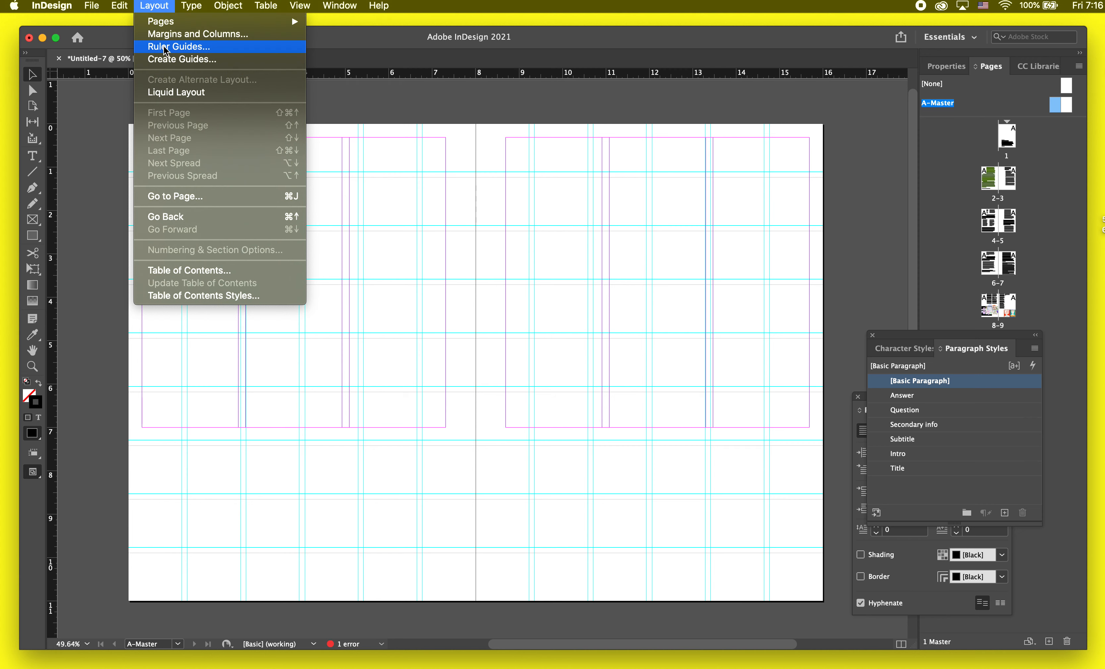
left_click(167, 64)
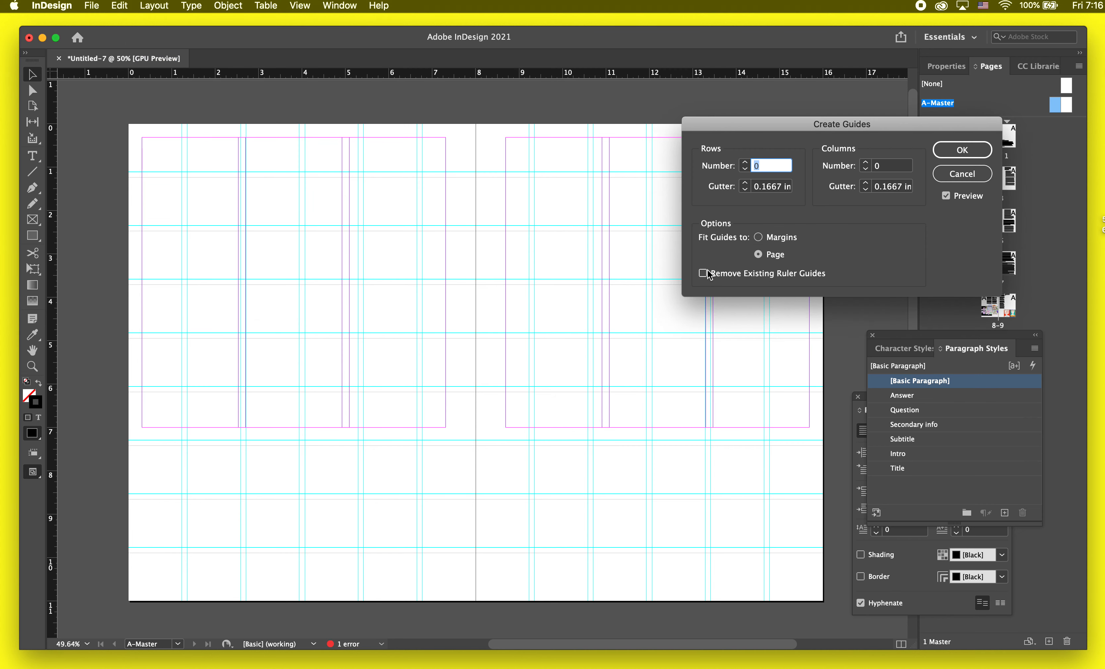
left_click(703, 273)
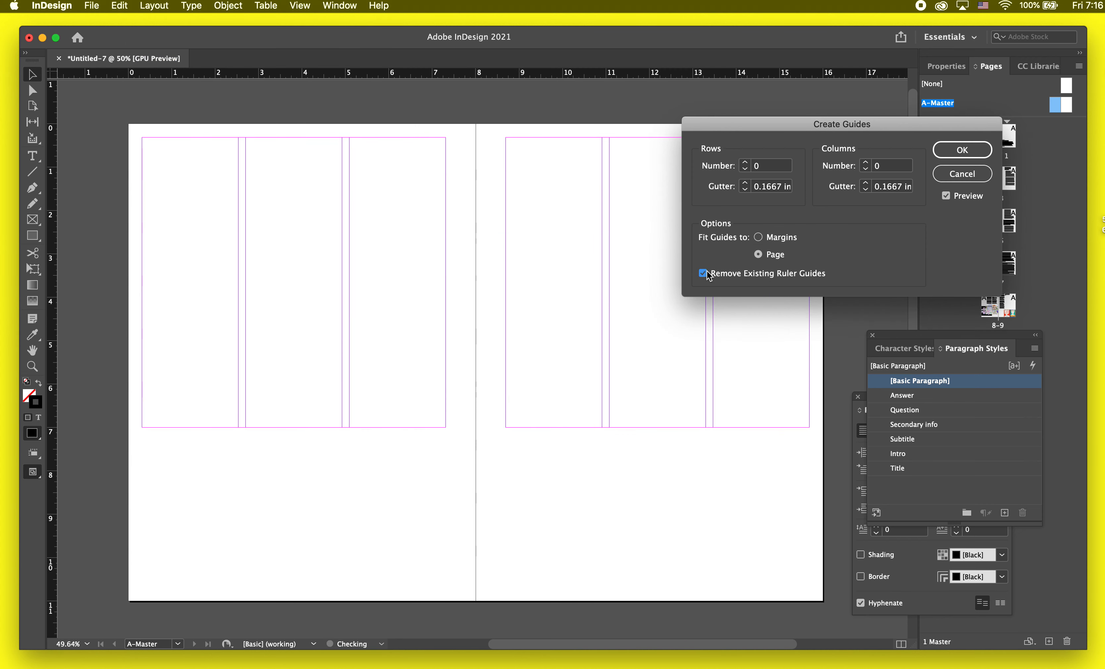
- Set the new guide grid to 7 rows
left_click(745, 163)
left_click(745, 163)
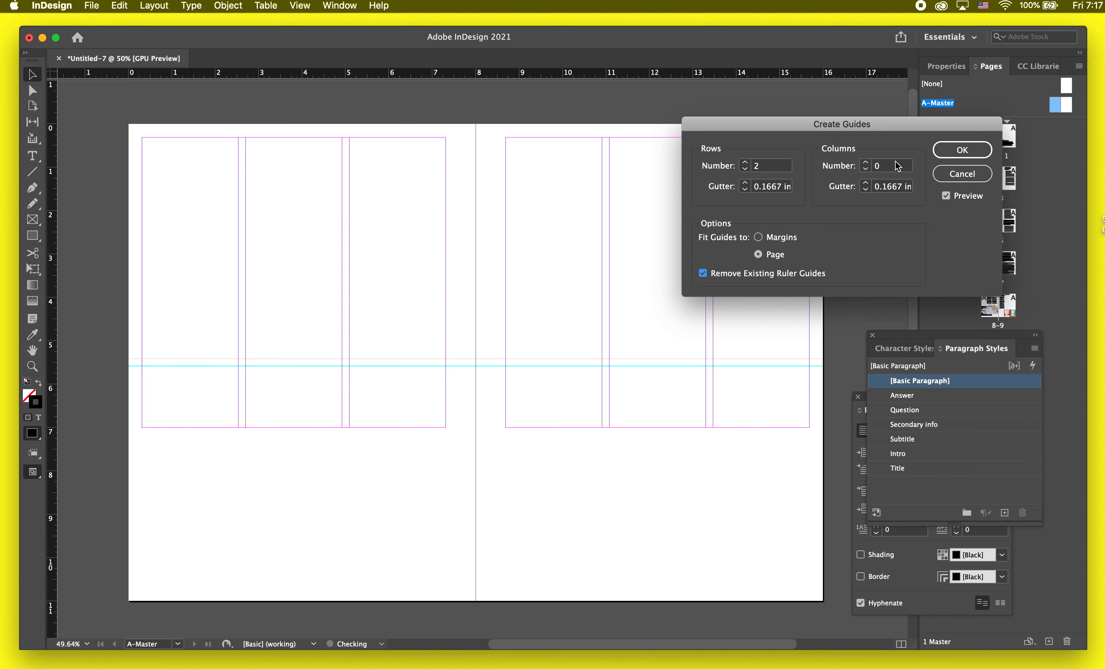
left_click(865, 163)
left_click(745, 162)
left_click(745, 163)
left_click(745, 163)
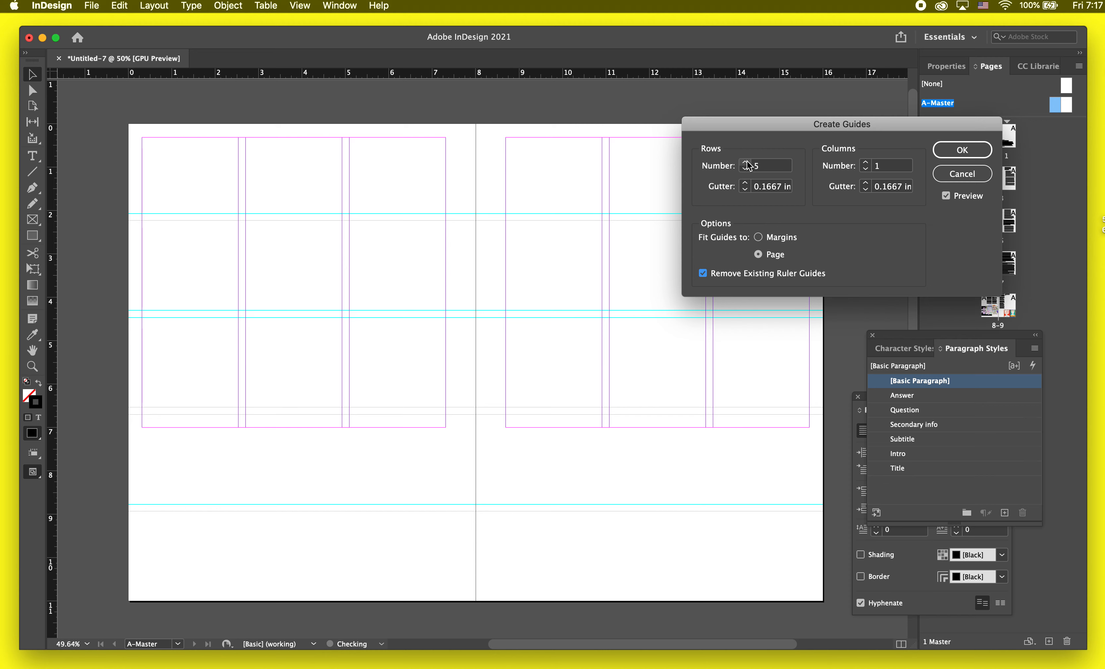
left_click(745, 163)
left_click(745, 162)
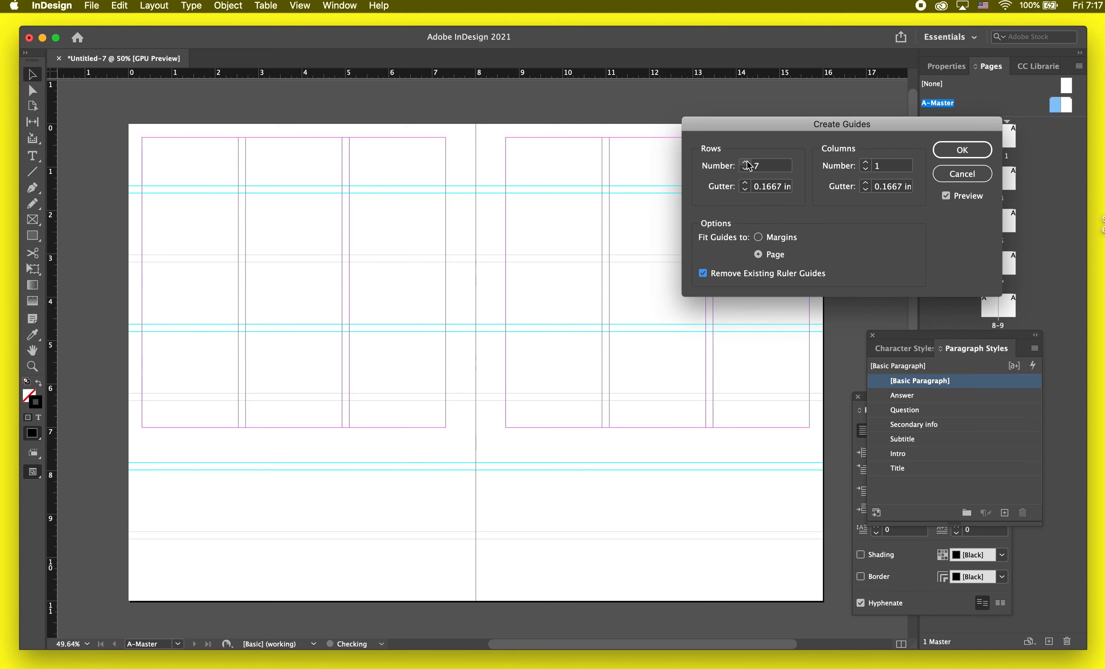
- Try different column counts for the guide grid and settle on 6 columns
left_click(866, 163)
left_click(866, 163)
left_click(866, 164)
left_click(865, 164)
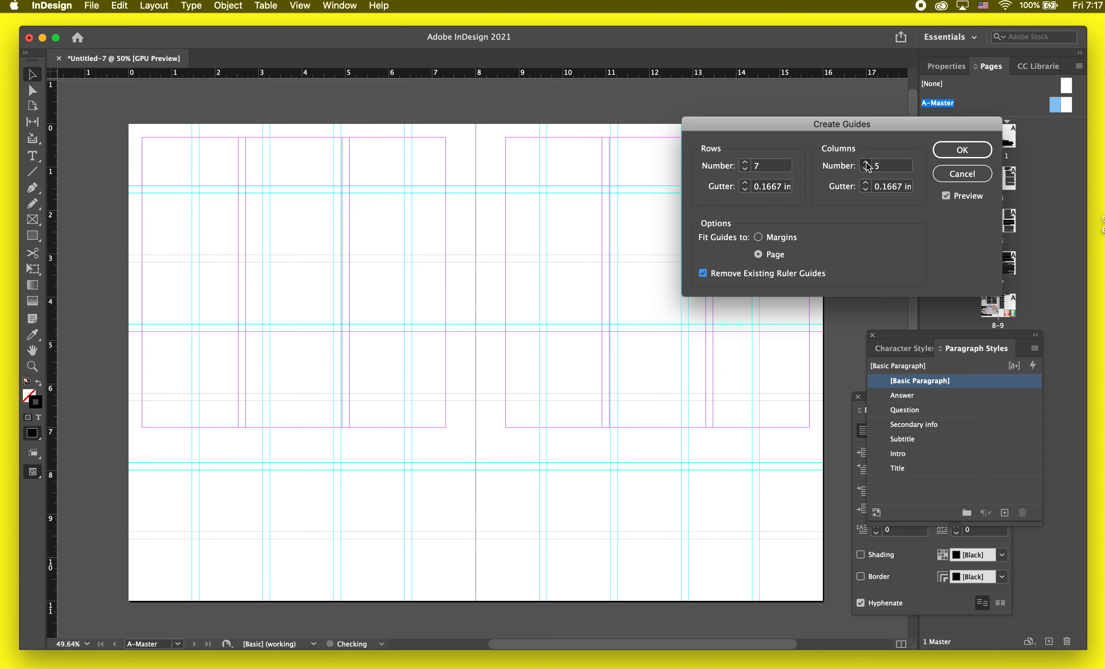
left_click(866, 163)
left_click(866, 163)
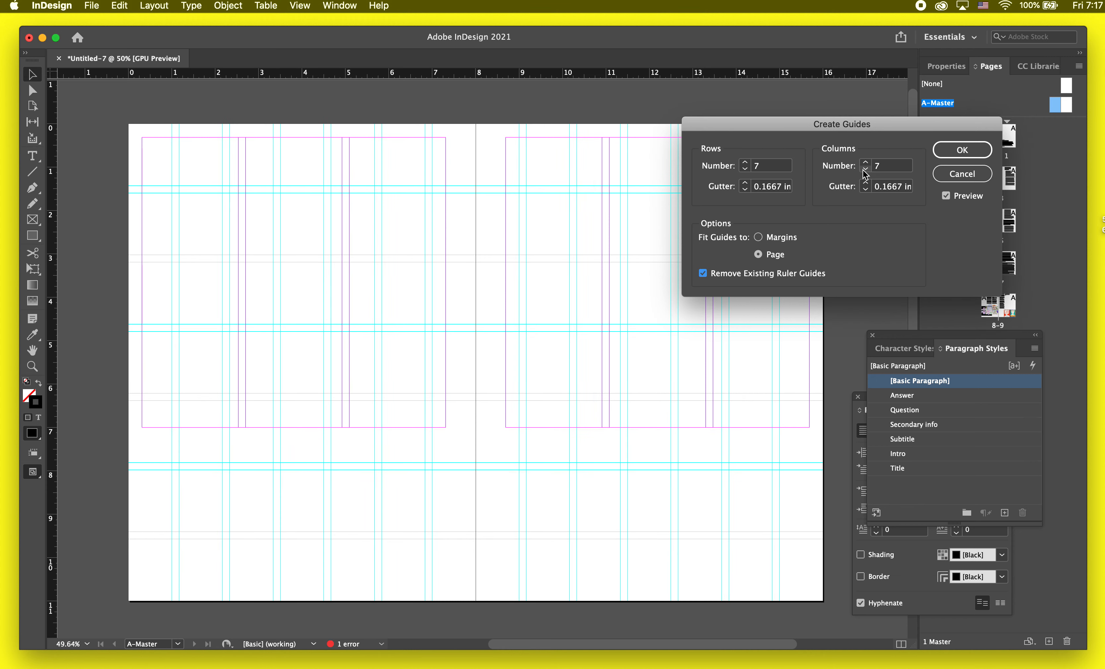
left_click(866, 163)
left_click(865, 164)
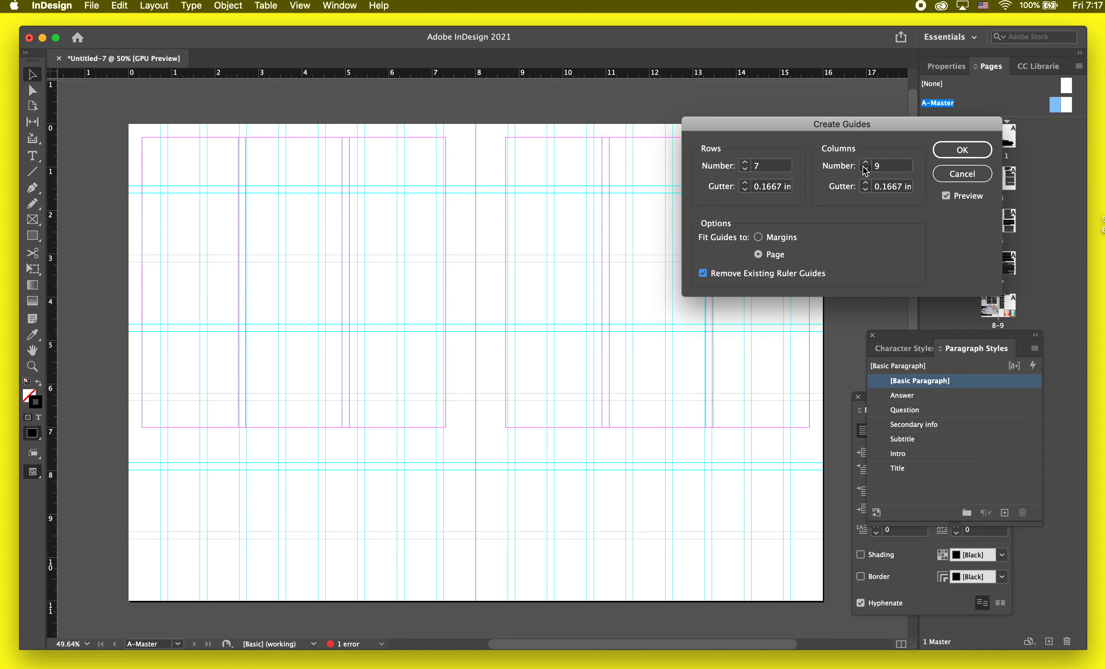
left_click(866, 169)
left_click(865, 169)
left_click(866, 168)
- Fit the guides to the margins and create the new grid on the master
left_click(763, 238)
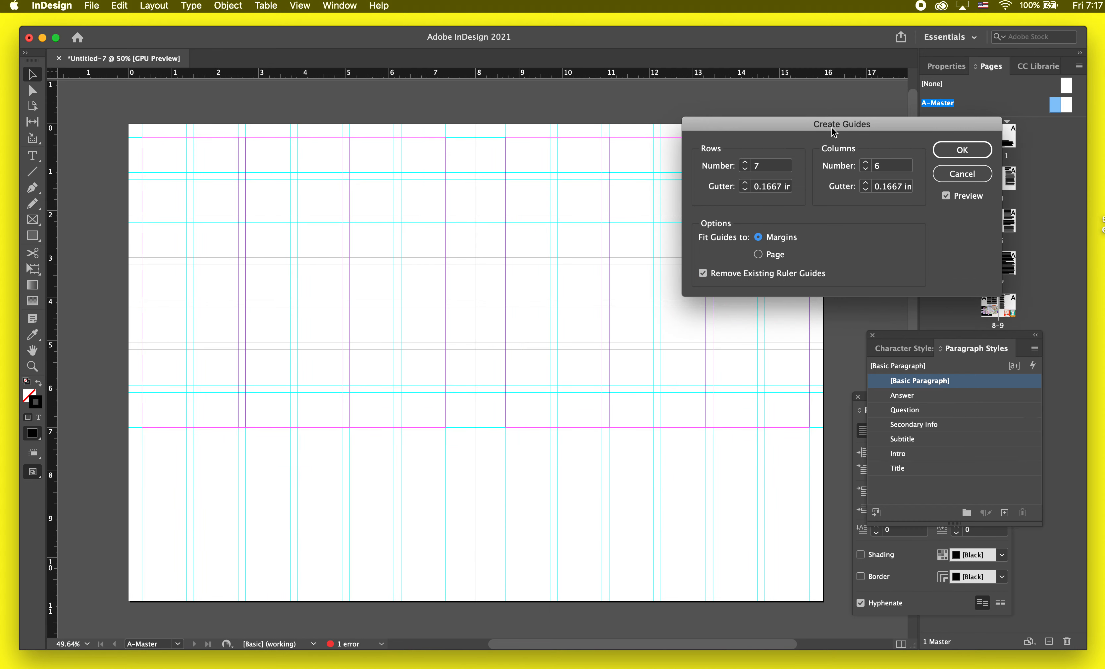
left_click_drag(834, 132, 506, 106)
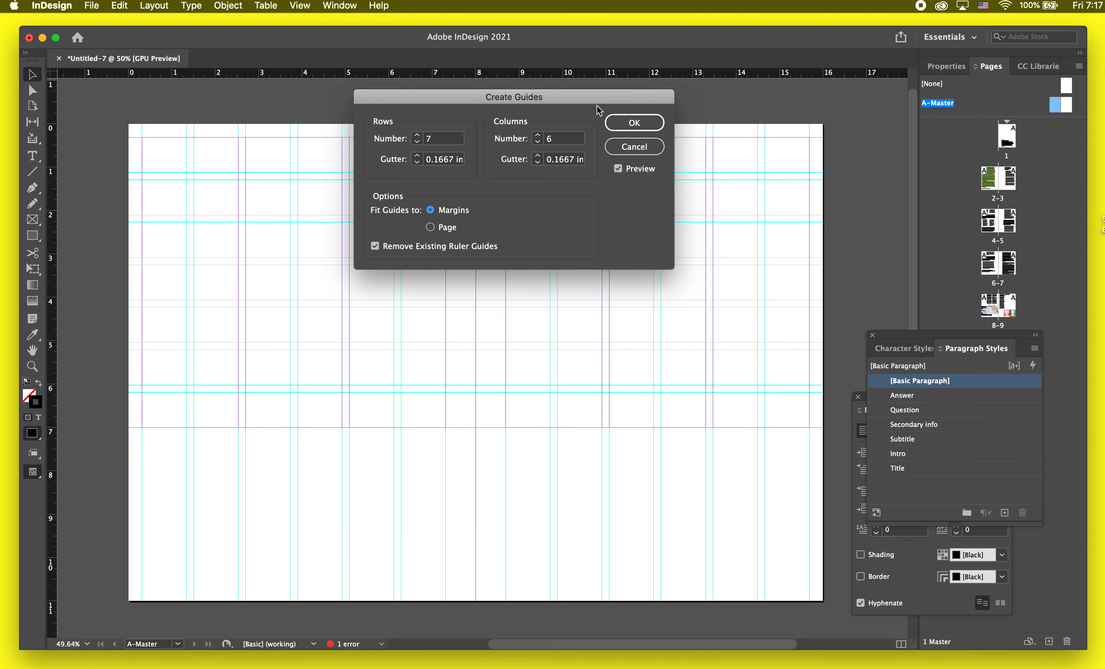
left_click(634, 122)
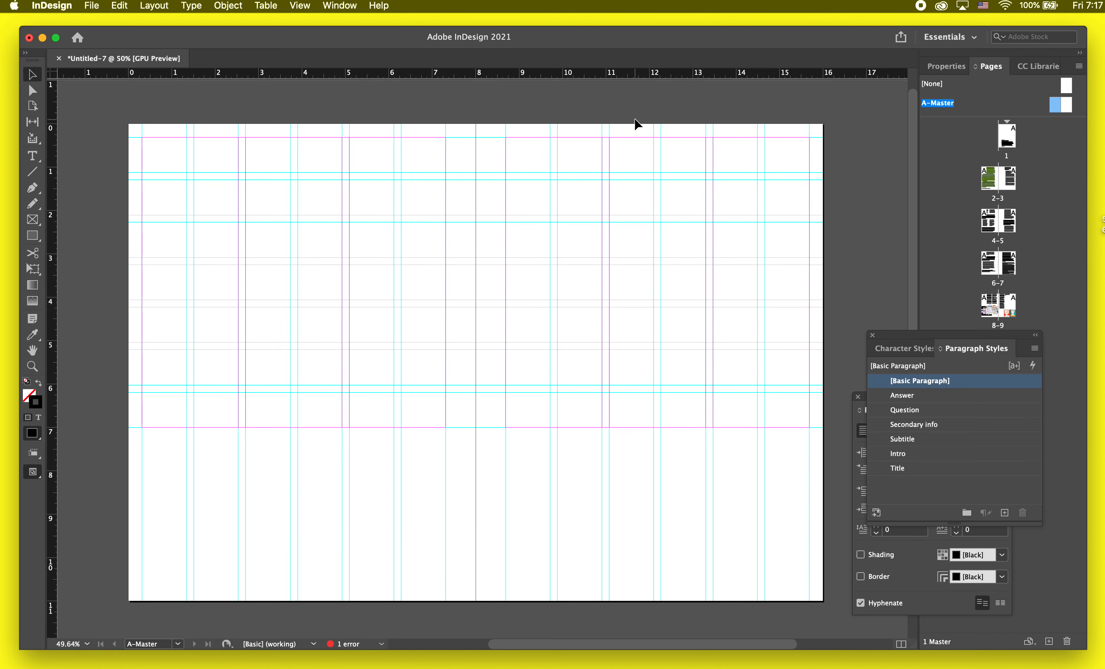
- Return to pages 8-9, align the red and blue artwork's inner edge with page 9's second text column, and preview the spread
double_click(998, 305)
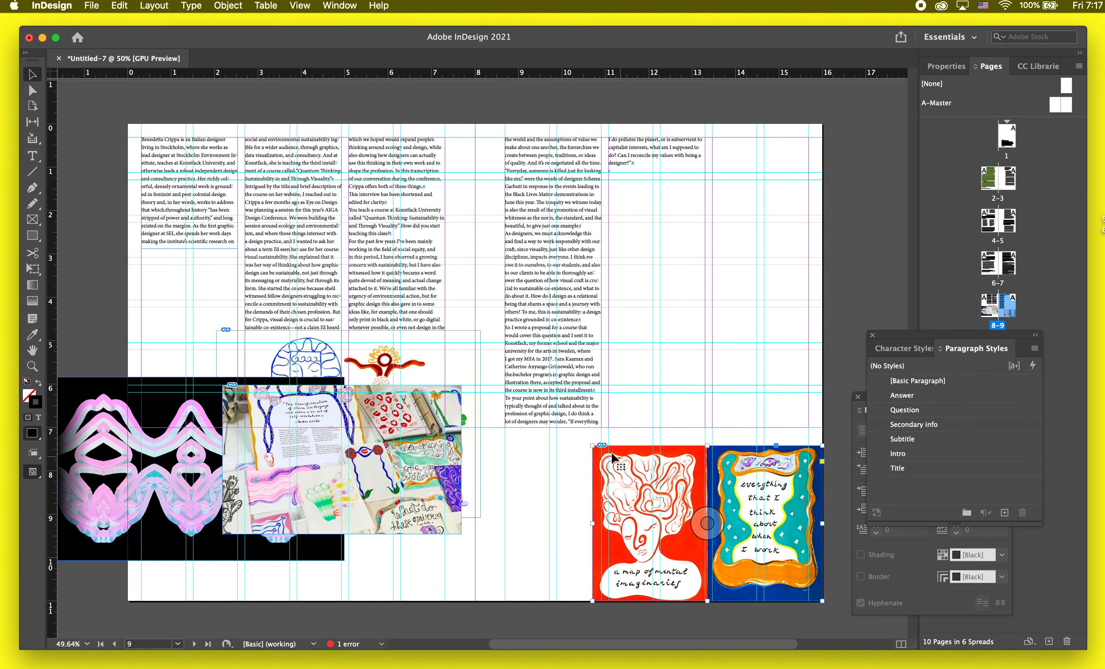
left_click_drag(591, 447, 609, 449)
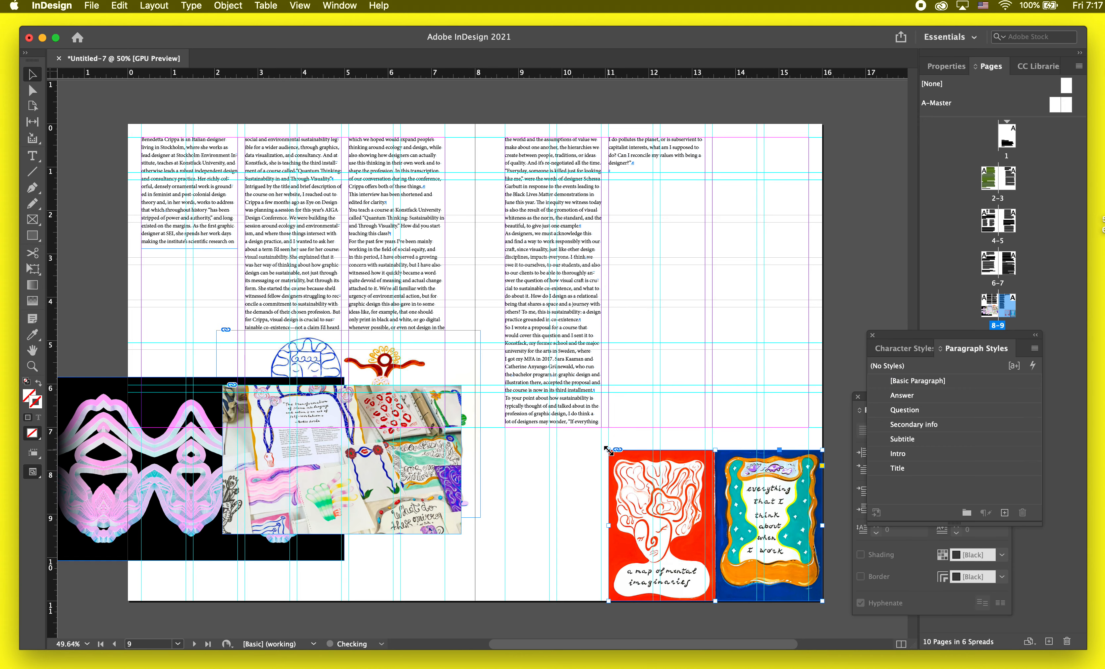
key("w")
left_click(561, 537)
key("w")
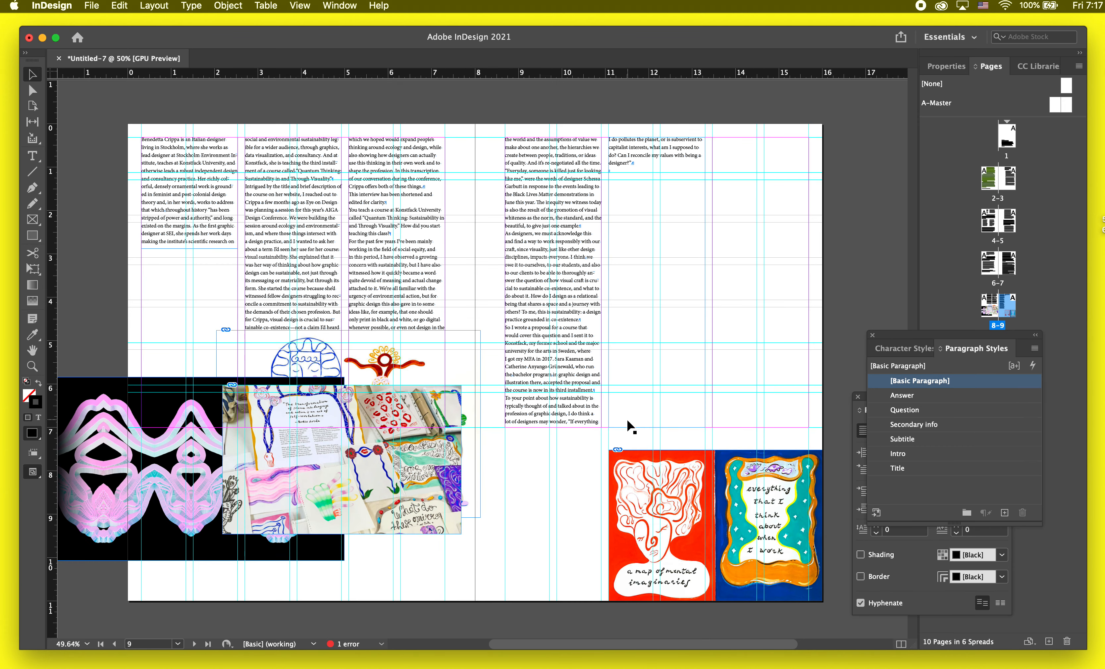
- Place the sketchbook photo under page 9's second column, extend its frame to the page edge and bottom margin, and fill it proportionally
left_click(715, 525)
left_click_drag(444, 499, 757, 385)
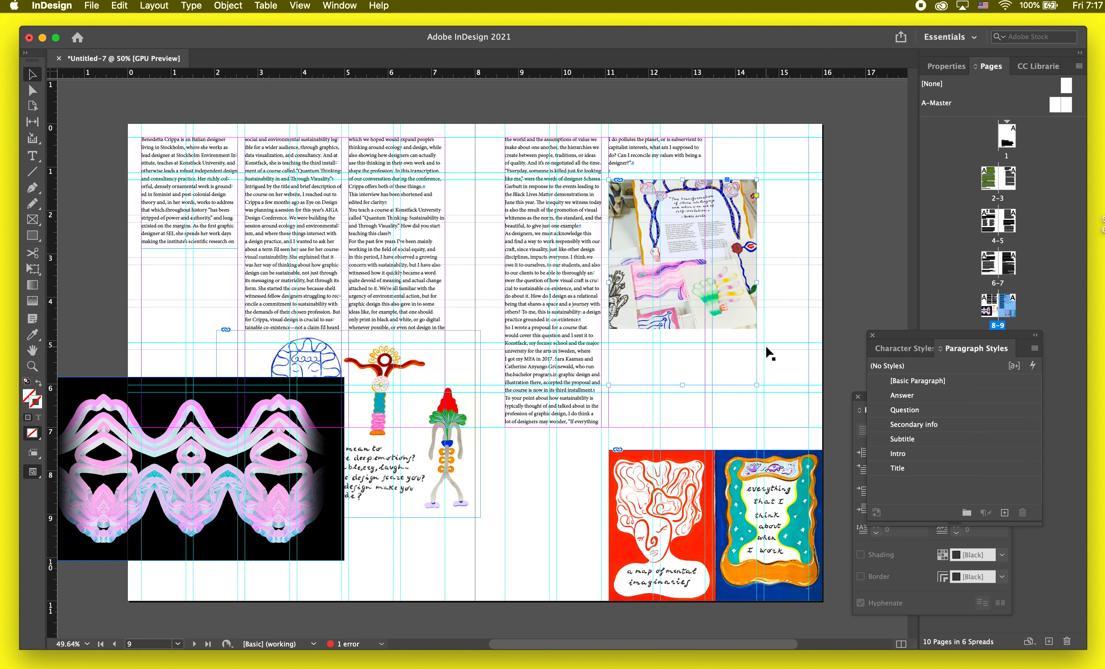
left_click_drag(759, 385, 823, 427)
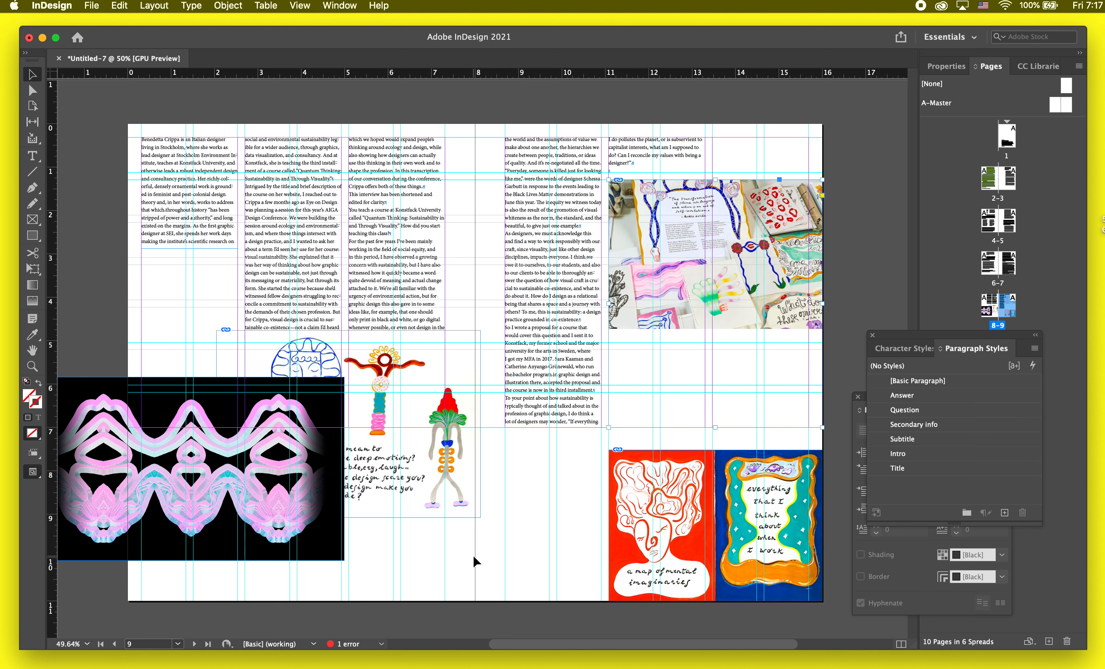
key("alt+shift+super+c")
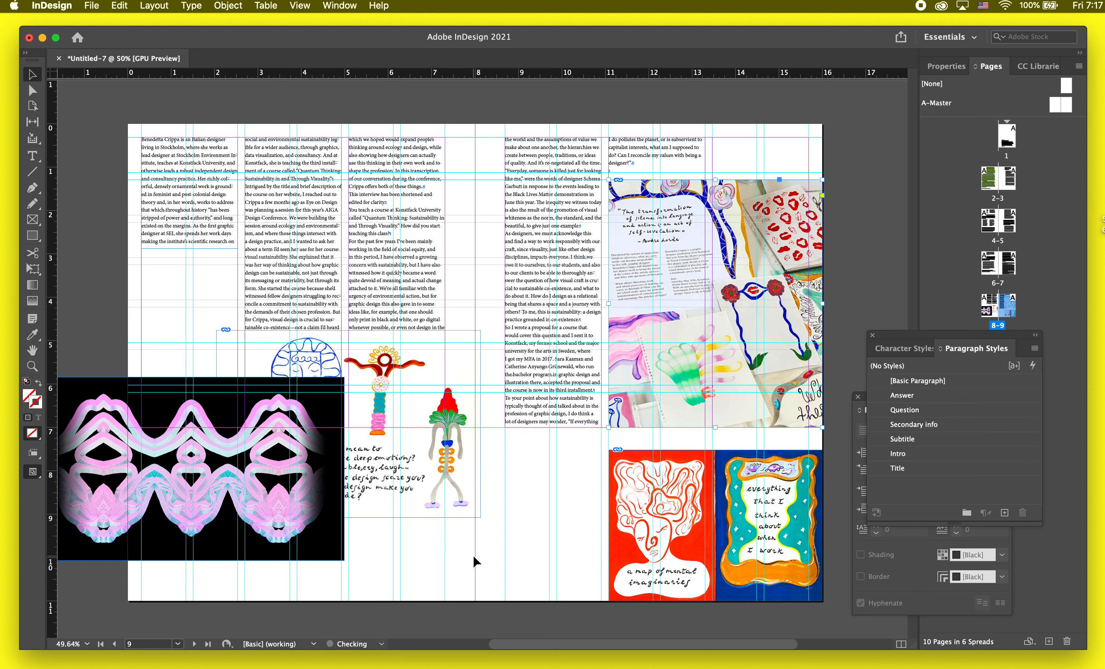
key("w")
left_click(473, 514)
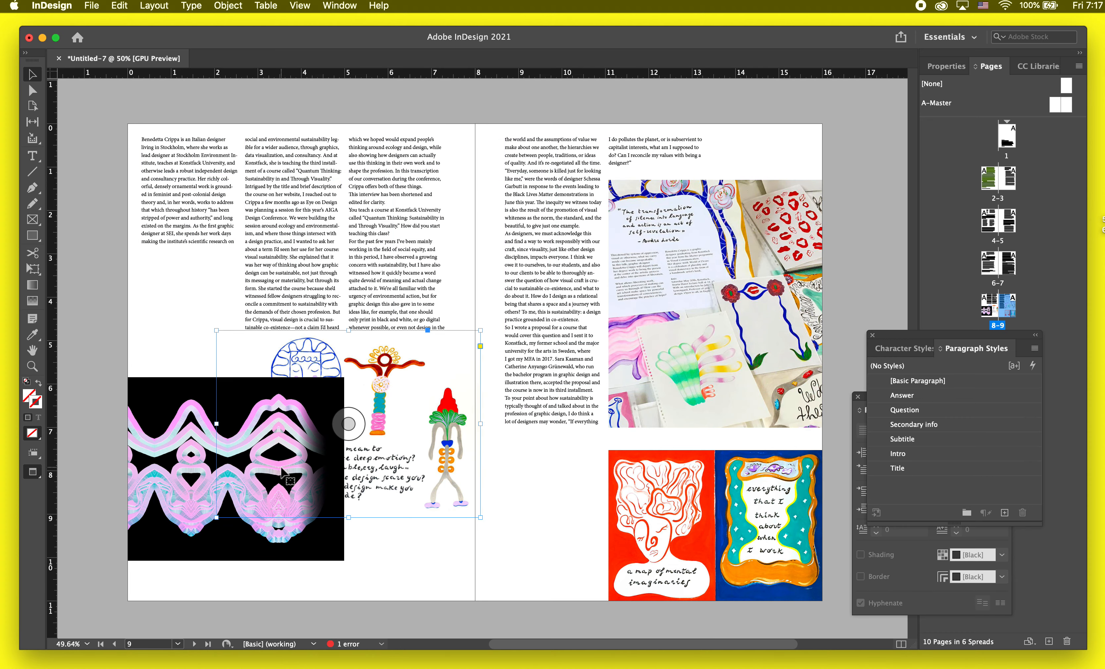
key("w")
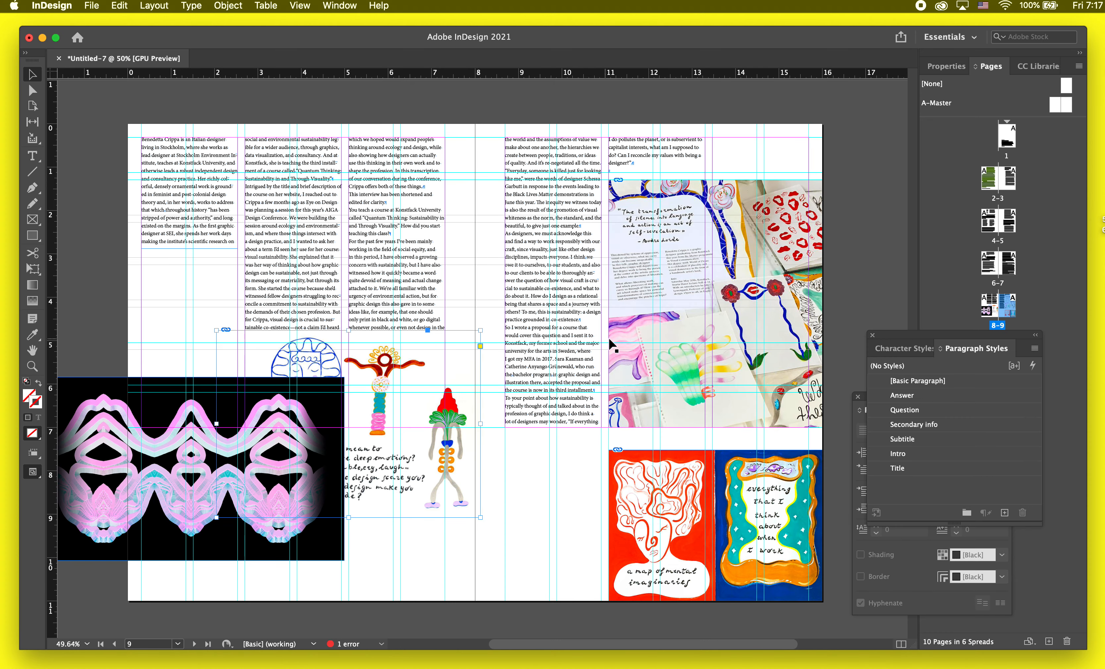
left_click(573, 531)
key("w")
- Move the red and blue artwork and the line-drawing image off the spread onto the pasteboard on either side
left_click(631, 499)
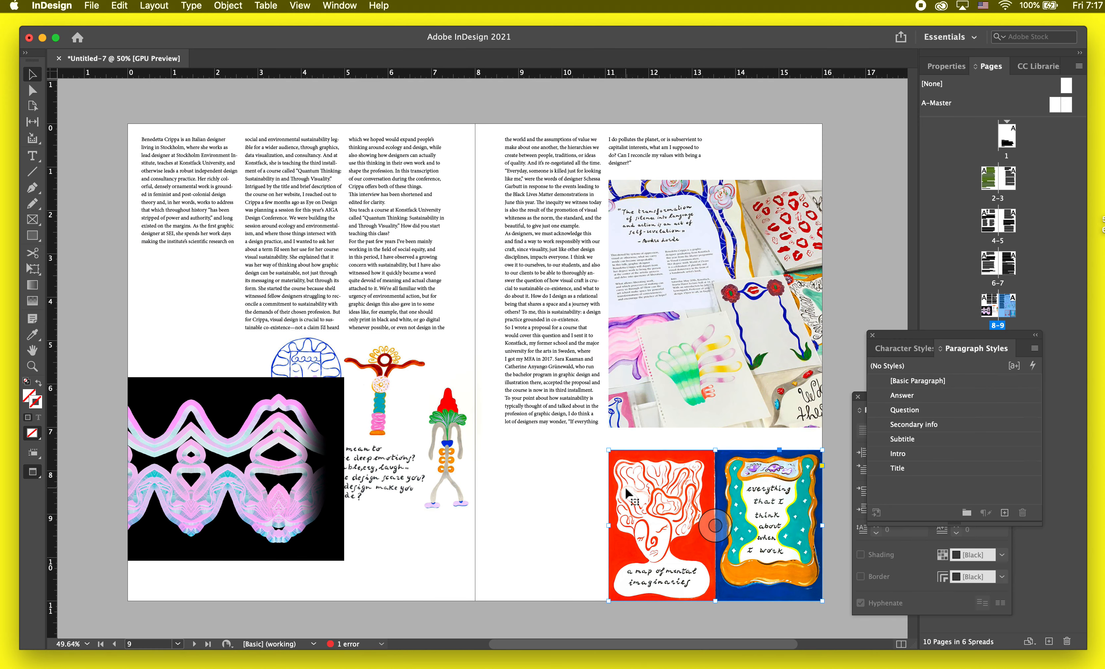
left_click_drag(631, 485, 850, 290)
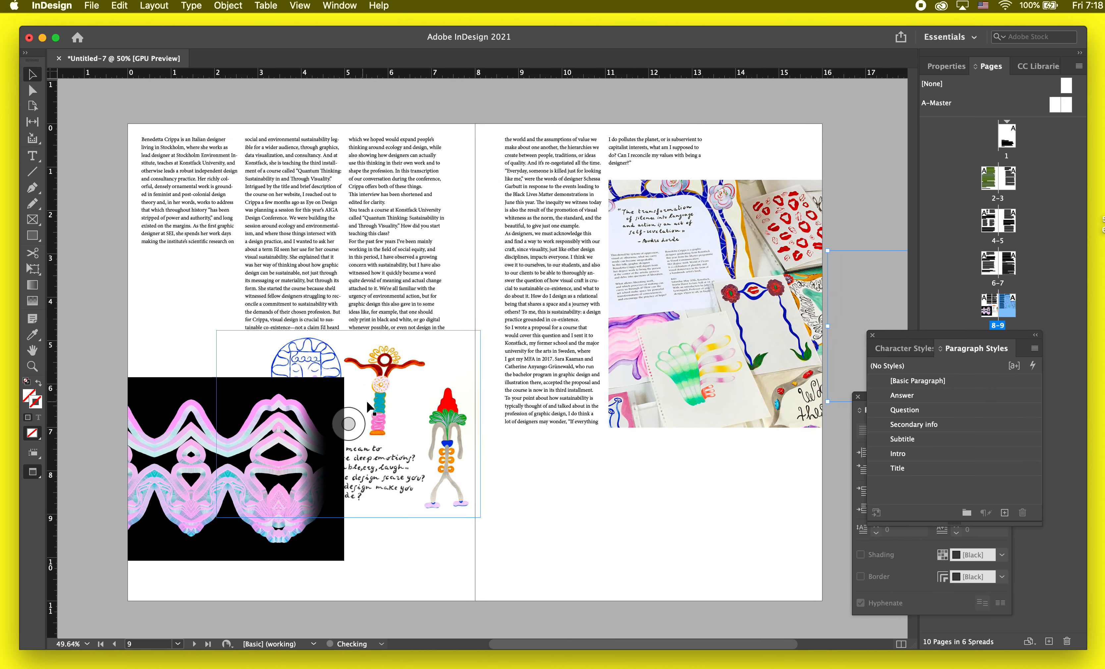
left_click_drag(414, 393, 76, 395)
- Move the black and pink artwork fully onto page 8, flush with its outer edge, and show the guides again
left_click(245, 440)
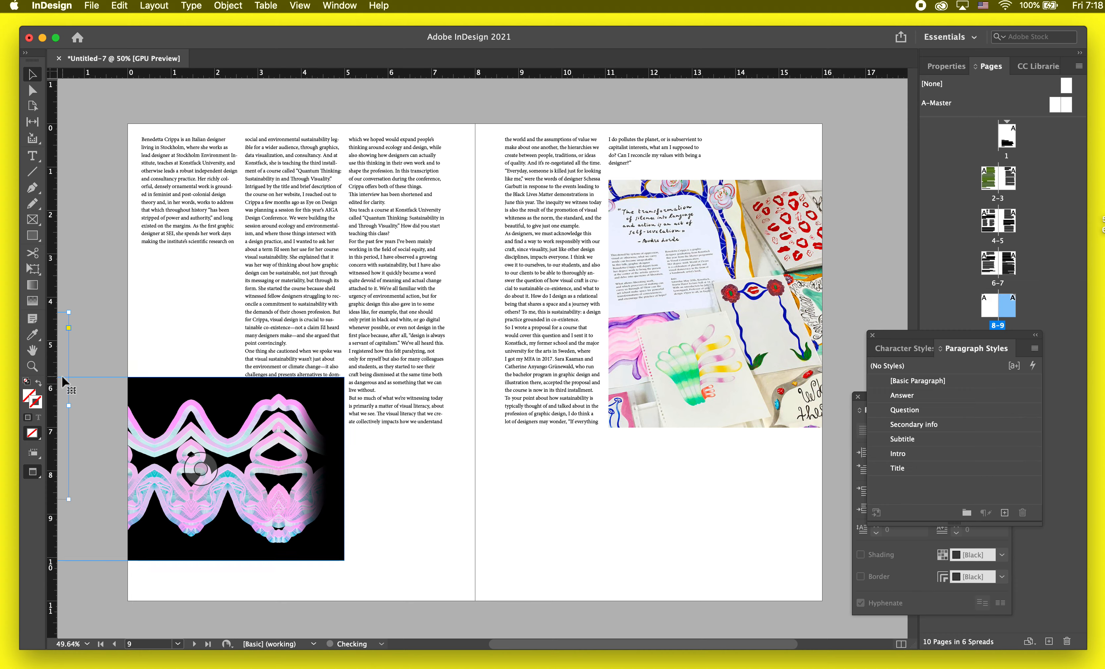
left_click_drag(246, 441, 389, 425)
key("w")
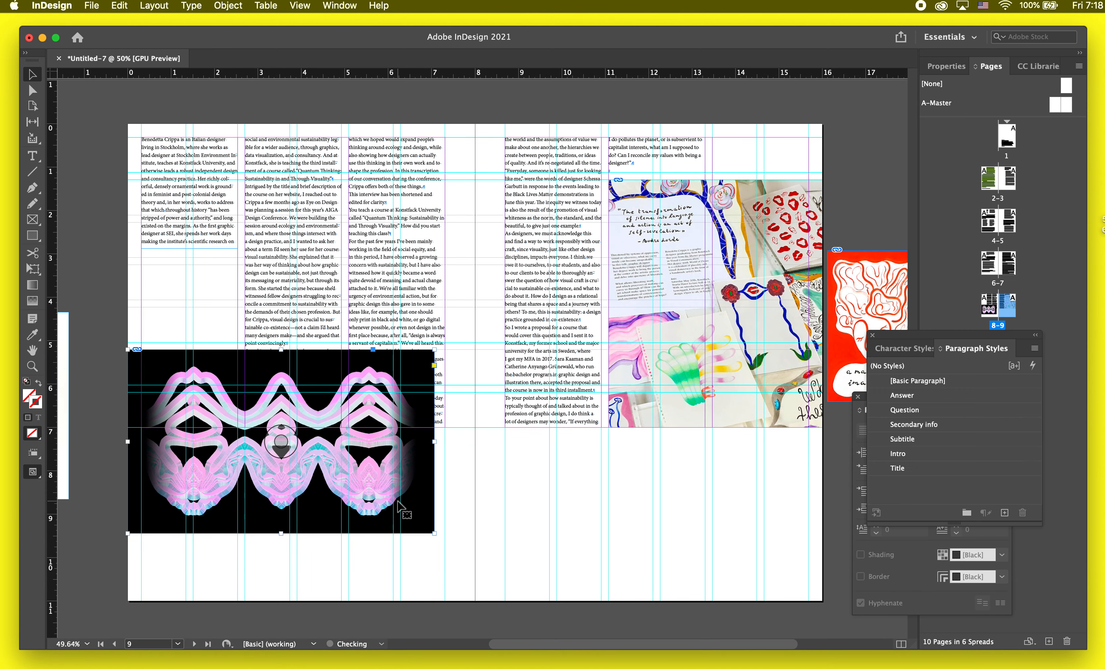
- Reshape the black and pink artwork's frame to about 1.34 × 5.25 in on page 8's outer edge and fill it proportionally
left_click_drag(432, 533, 186, 577)
left_click(946, 66)
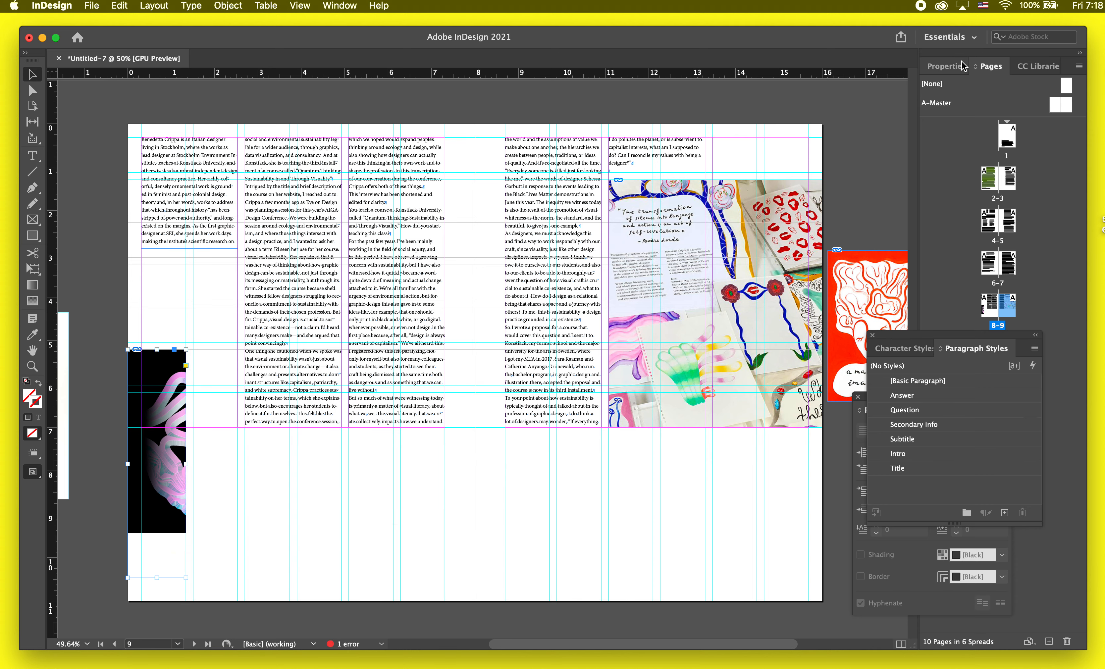
left_click_drag(894, 348, 695, 521)
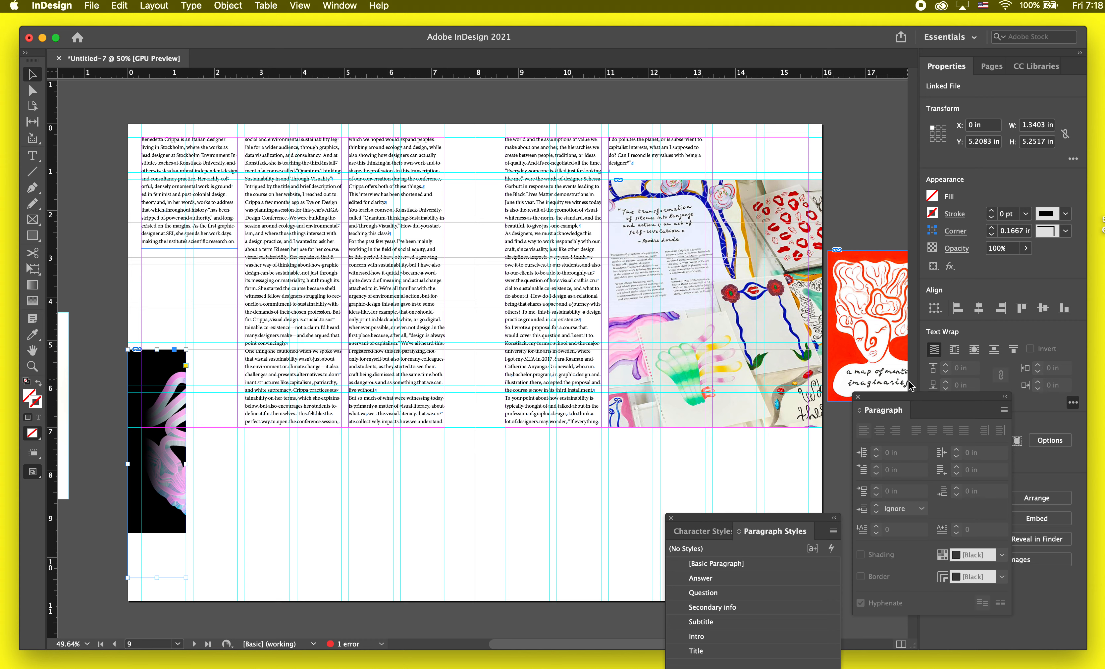
left_click_drag(915, 399, 772, 541)
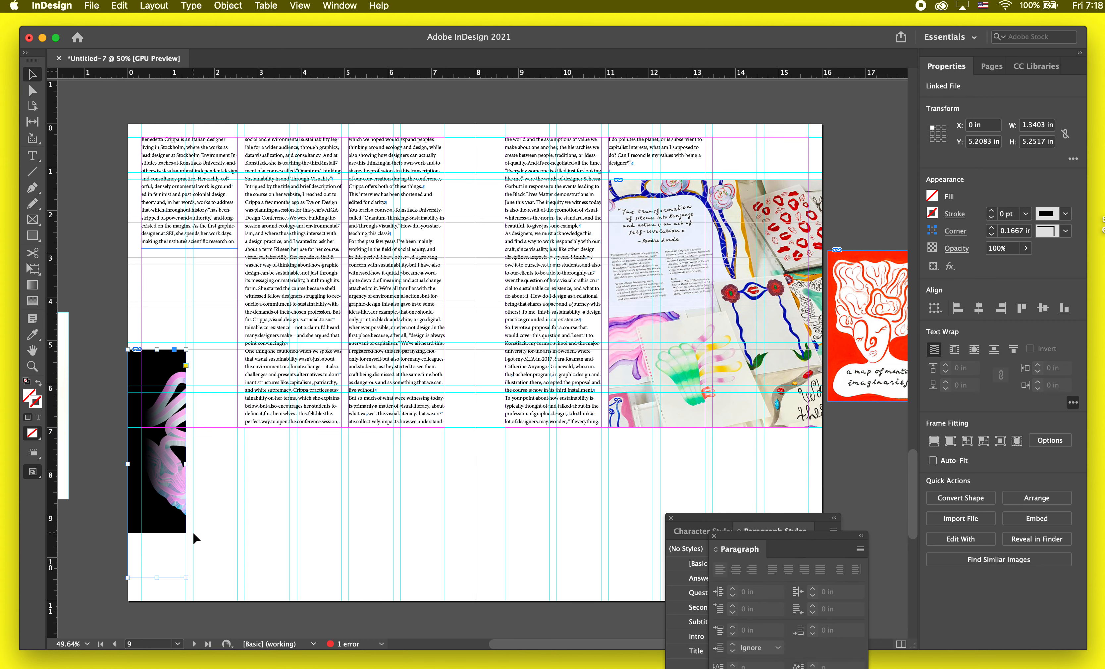
left_click(934, 441)
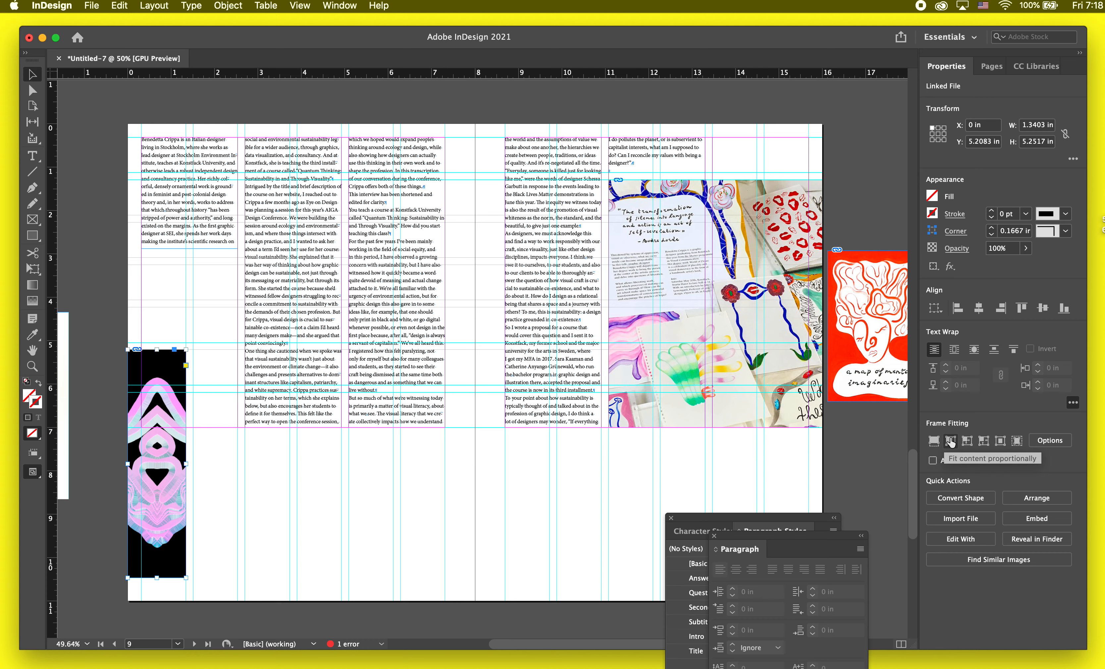
- Try fitting the content proportionally and fitting the frame to the content, and return the artwork to its proportional fill
left_click(950, 442)
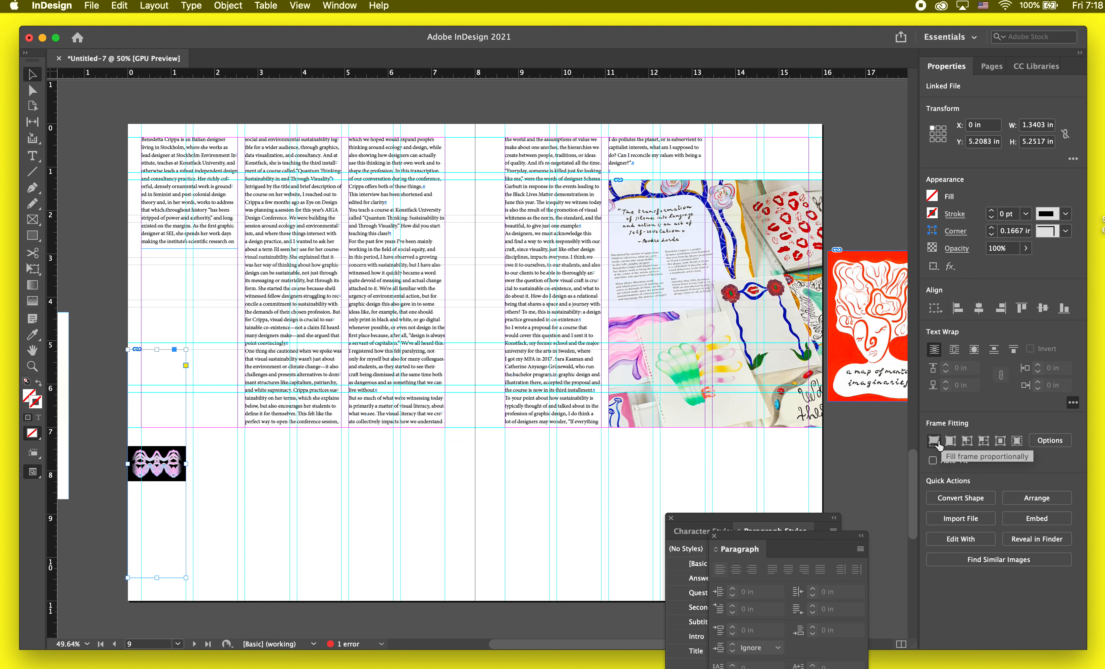
left_click(934, 440)
left_click(984, 441)
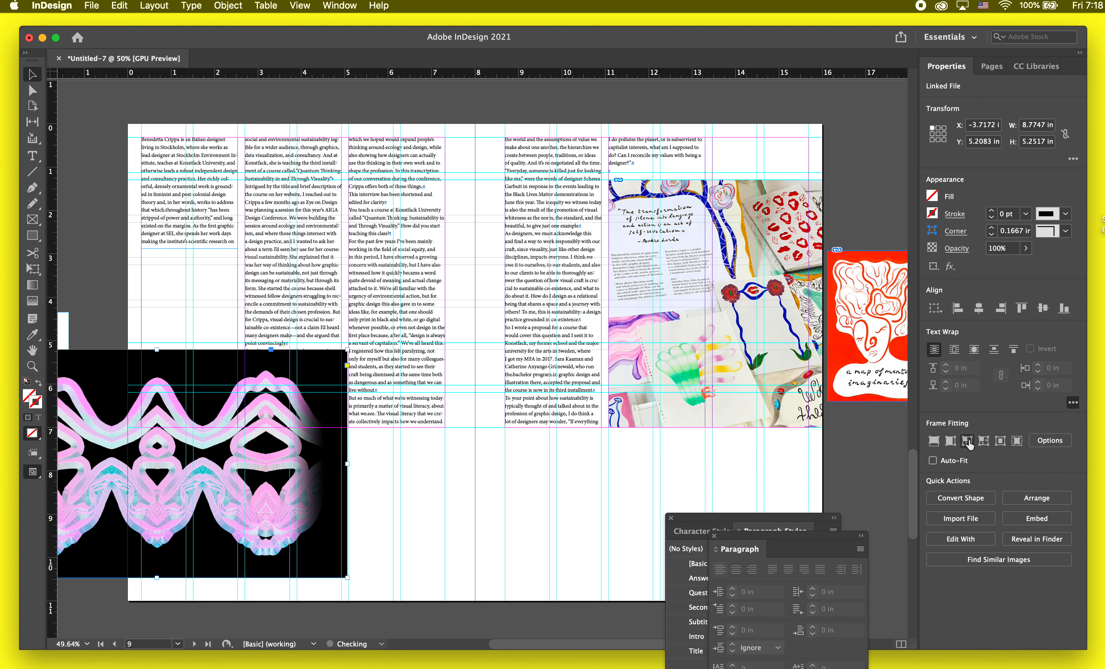
key("super+z")
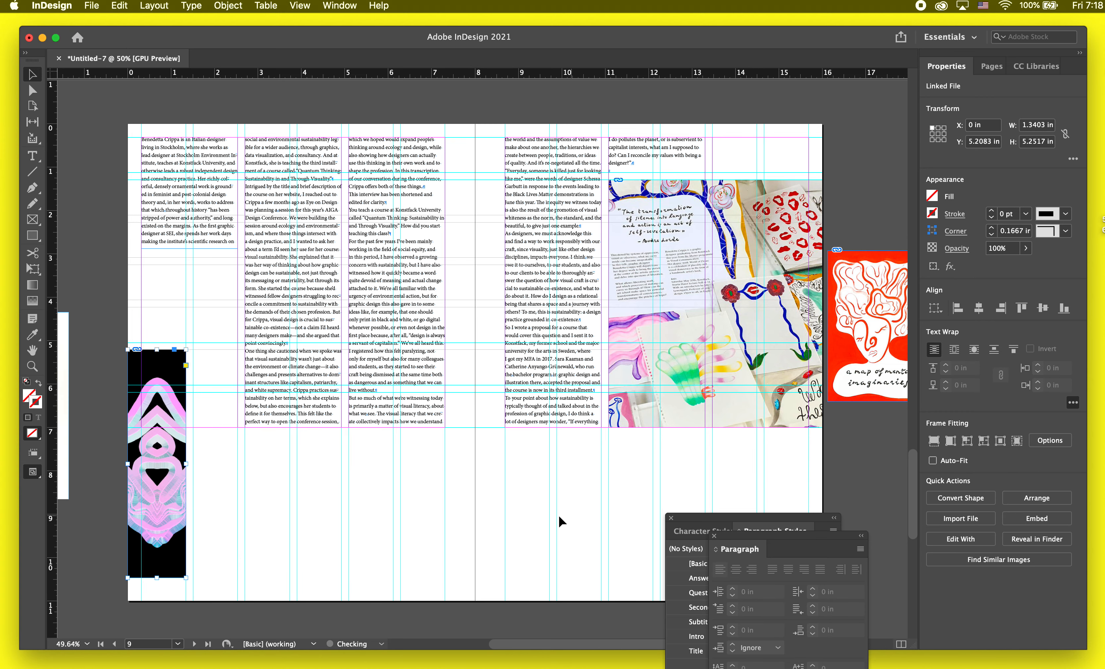
- Extend the black and pink artwork's frame down to page 8's bottom edge, and preview the spread without guides
key("w")
left_click(545, 521)
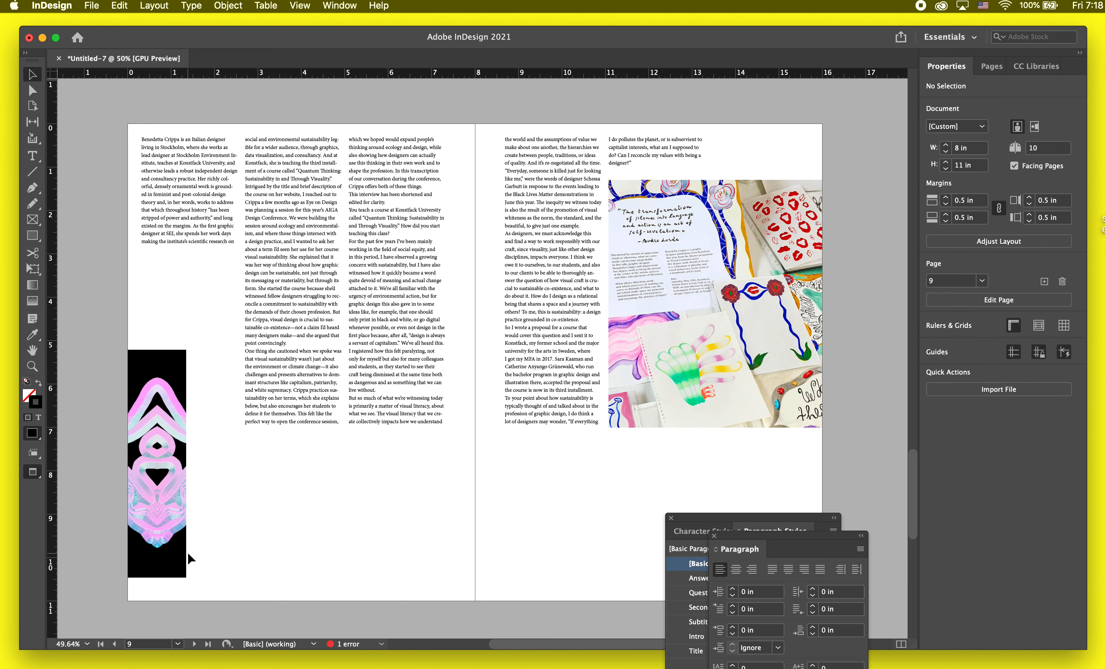
key("w")
left_click(180, 563)
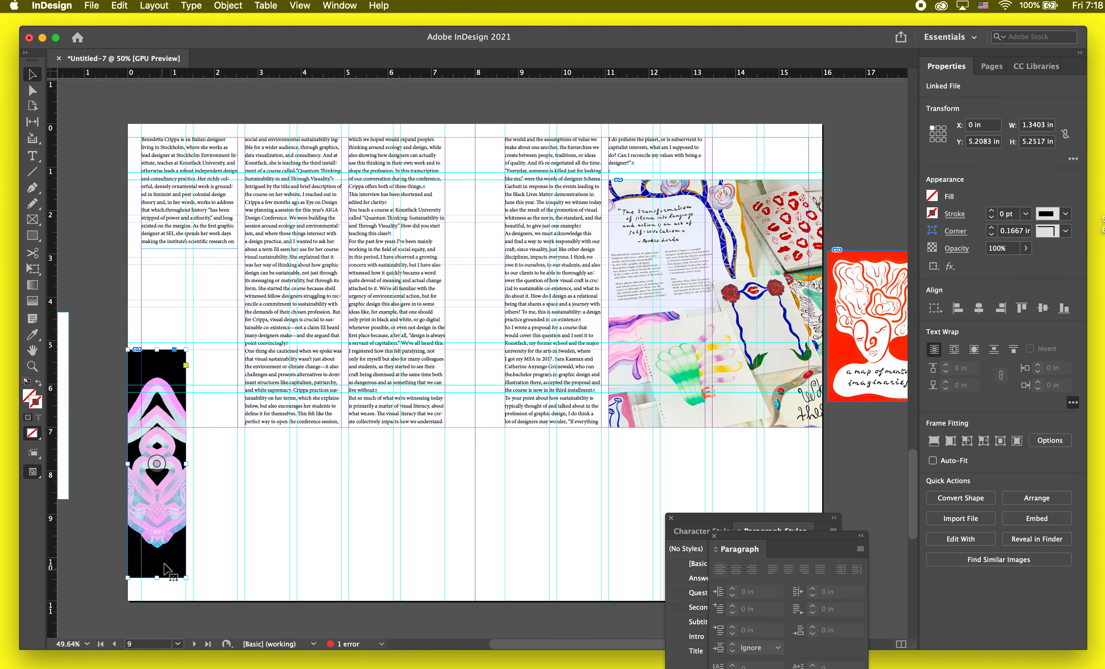
left_click_drag(157, 577, 155, 601)
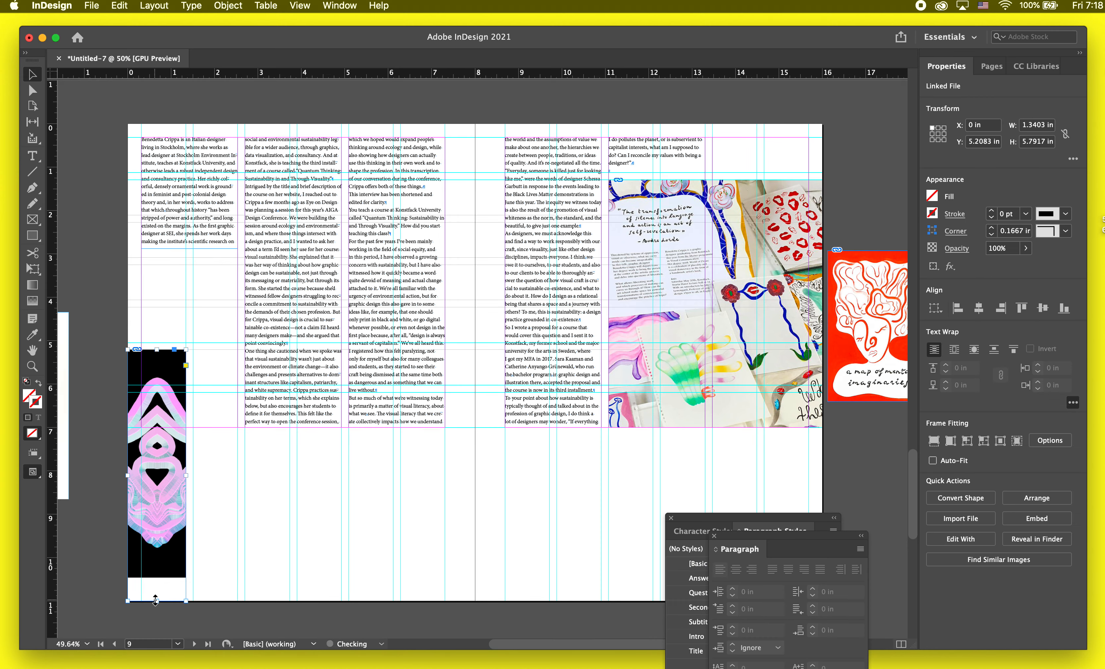
key("w")
left_click(391, 486)
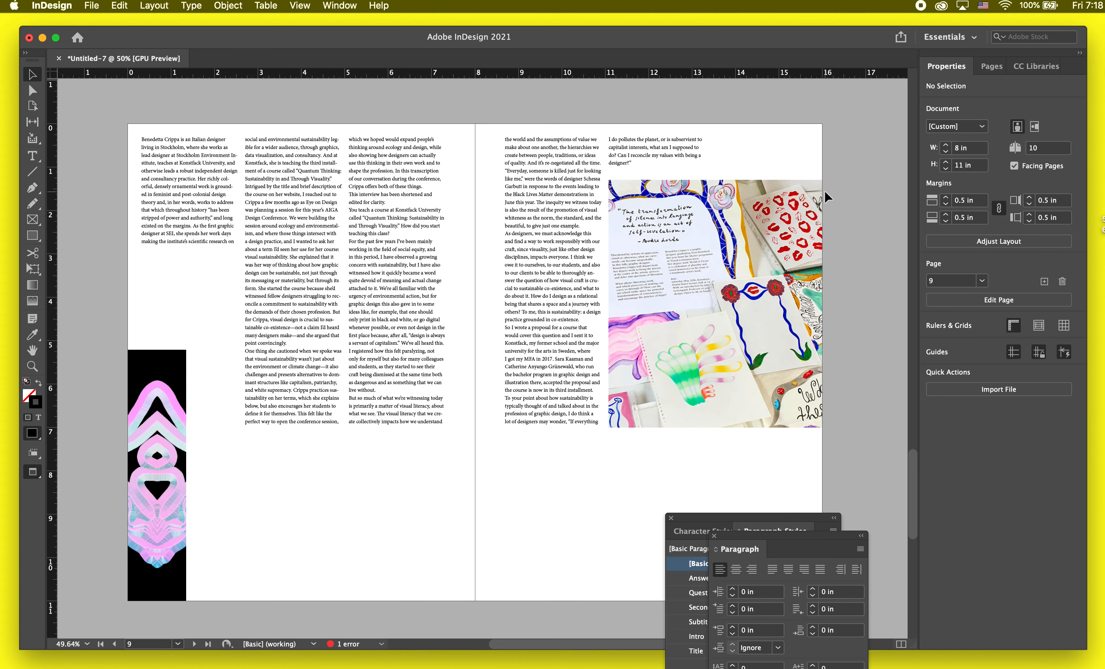
key("w")
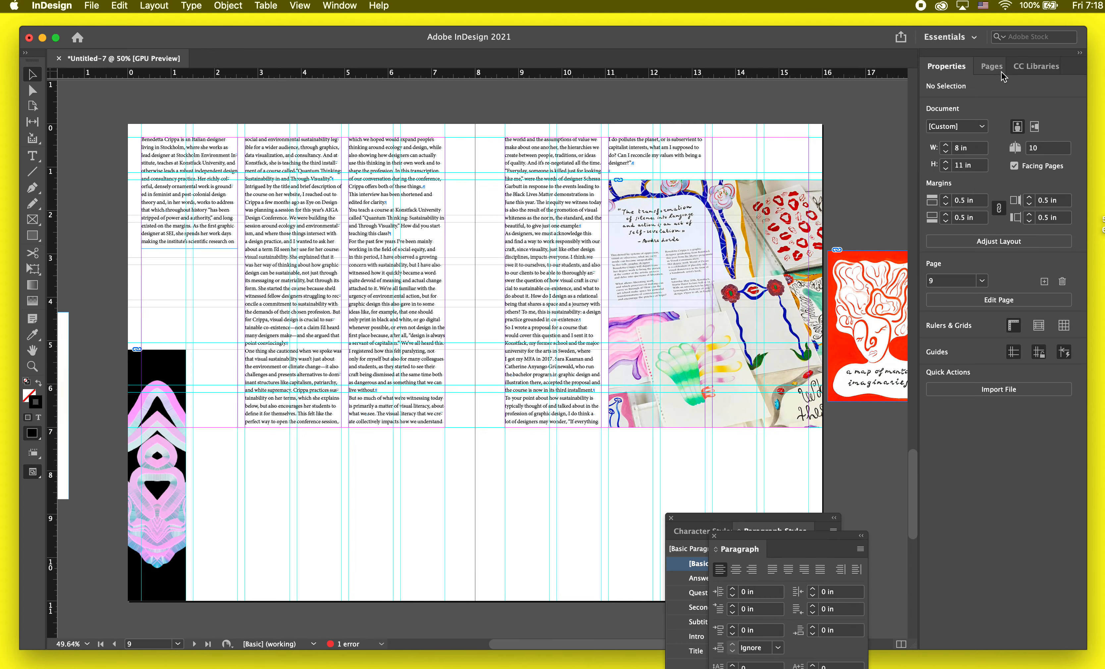
- Add a text frame about 4.61 × 0.56 in below the sketchbook photo on page 9 with the placeholder caption "fhgkdjhfgjkdhg"
scroll(520, 548, "up", 8)
scroll(520, 548, "down", 10)
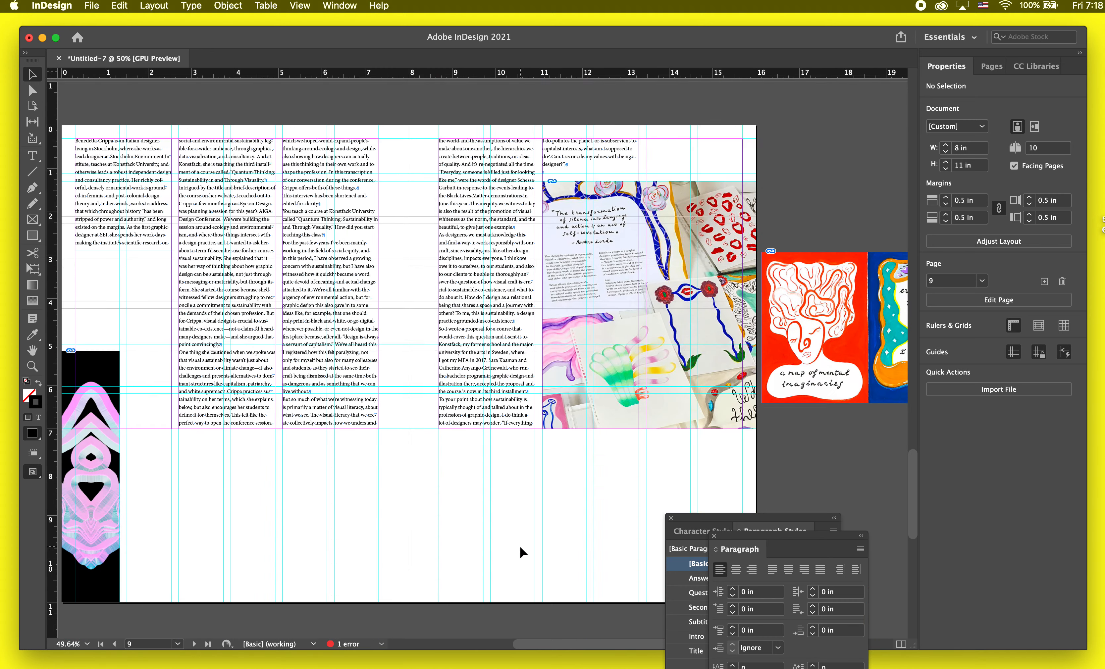
scroll(598, 359, "up", 2)
key("t")
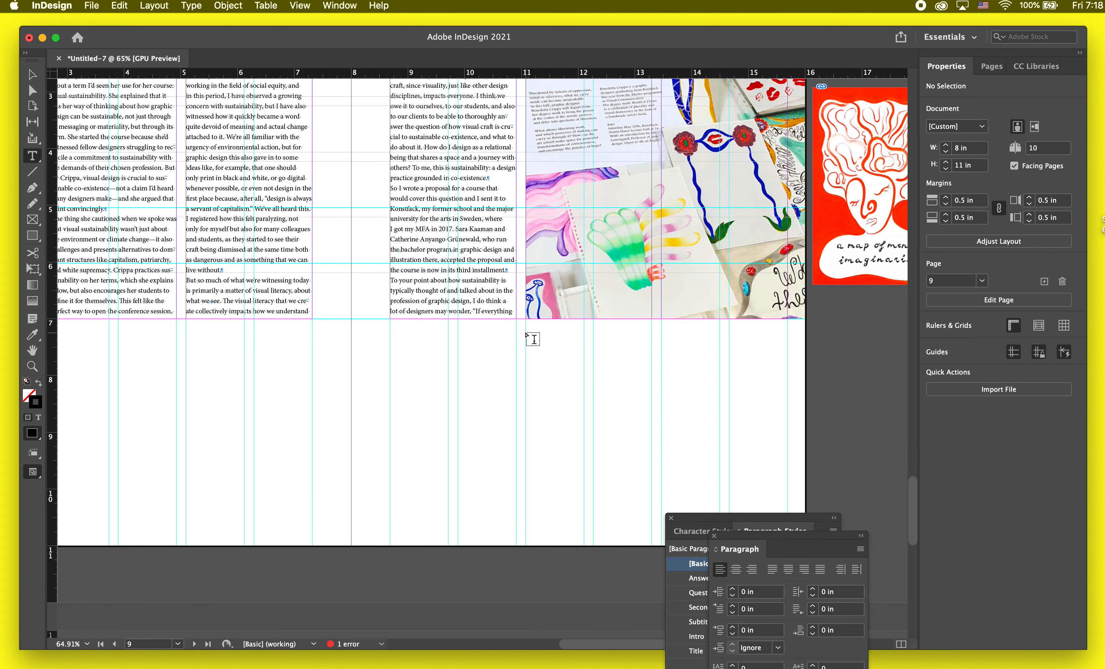
left_click_drag(526, 329, 787, 361)
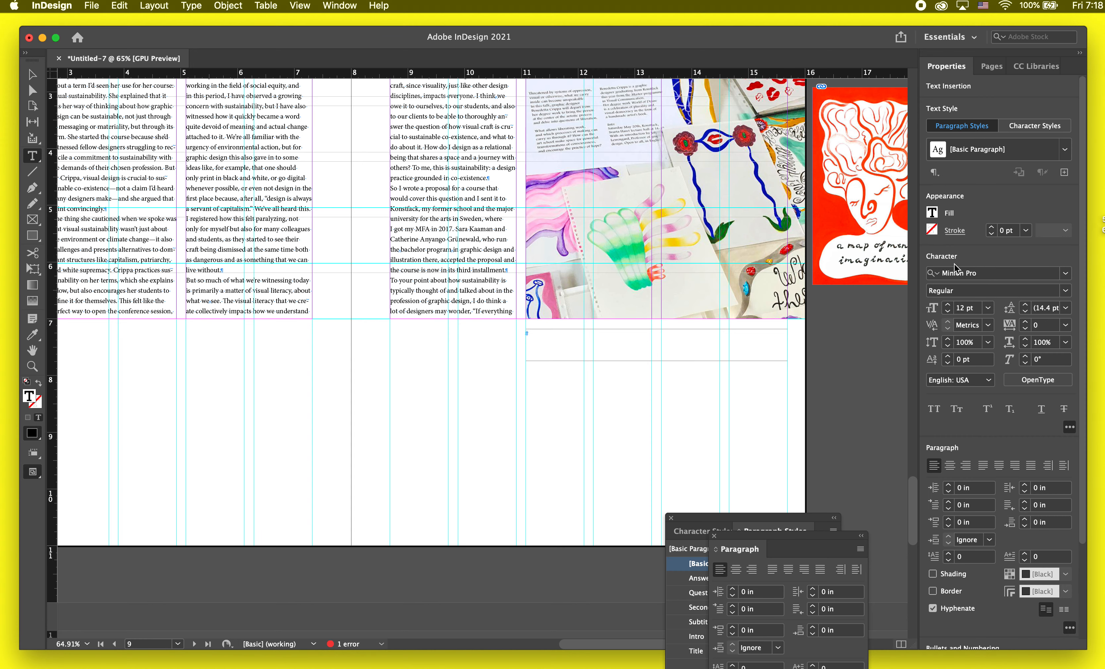
left_click(1064, 273)
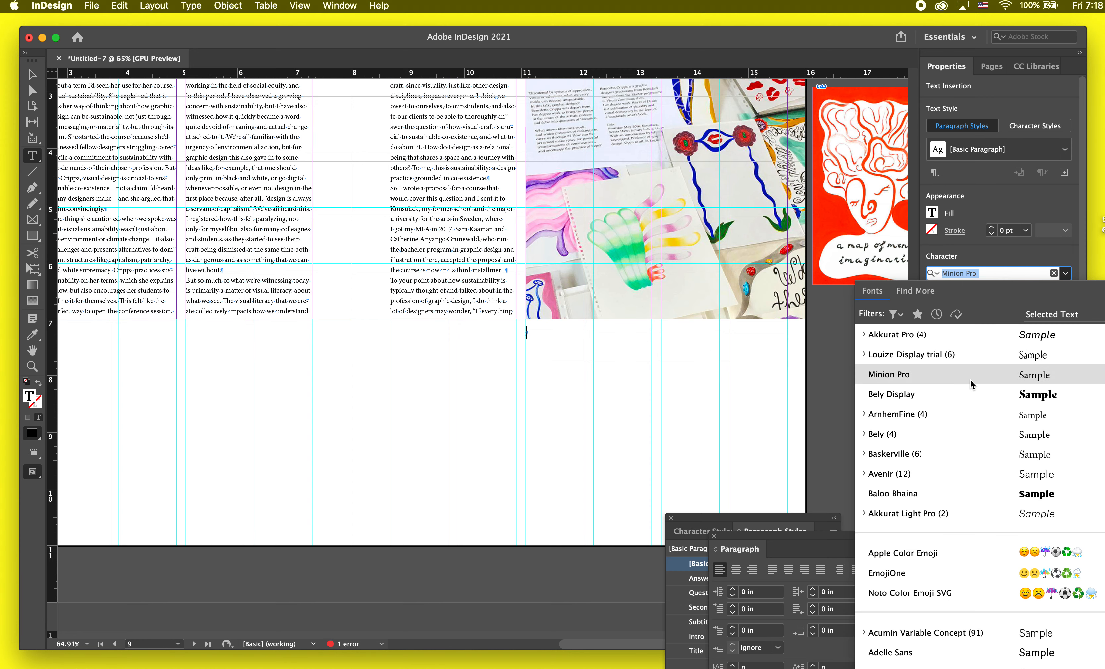
key("Escape")
type("fhgkdjhfgjkdhg")
key("Escape")
key("w")
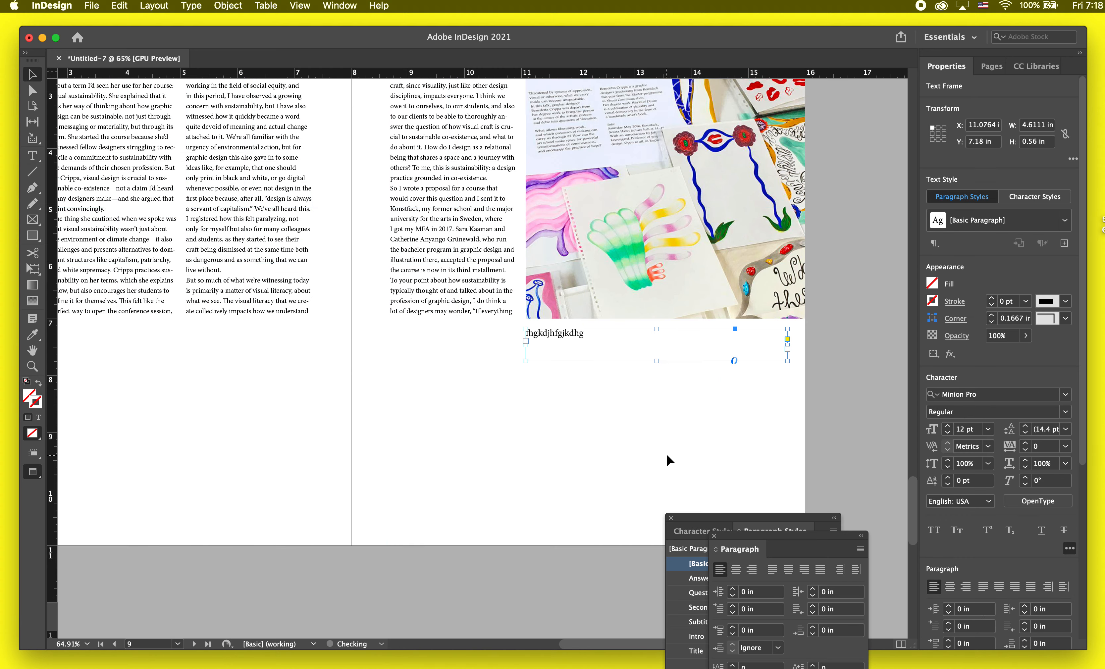
left_click(661, 457)
- Review the 8-9 spread with and without guides, and look over page 1 and the 2-3 spread
scroll(660, 457, "down", 2)
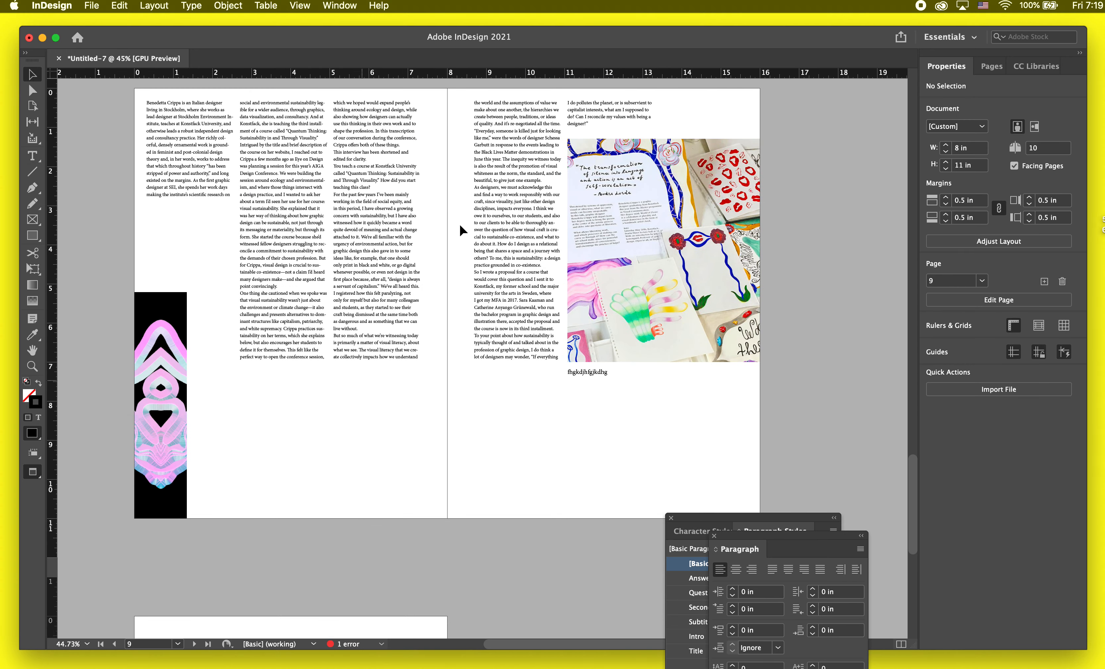
scroll(551, 509, "up", 2)
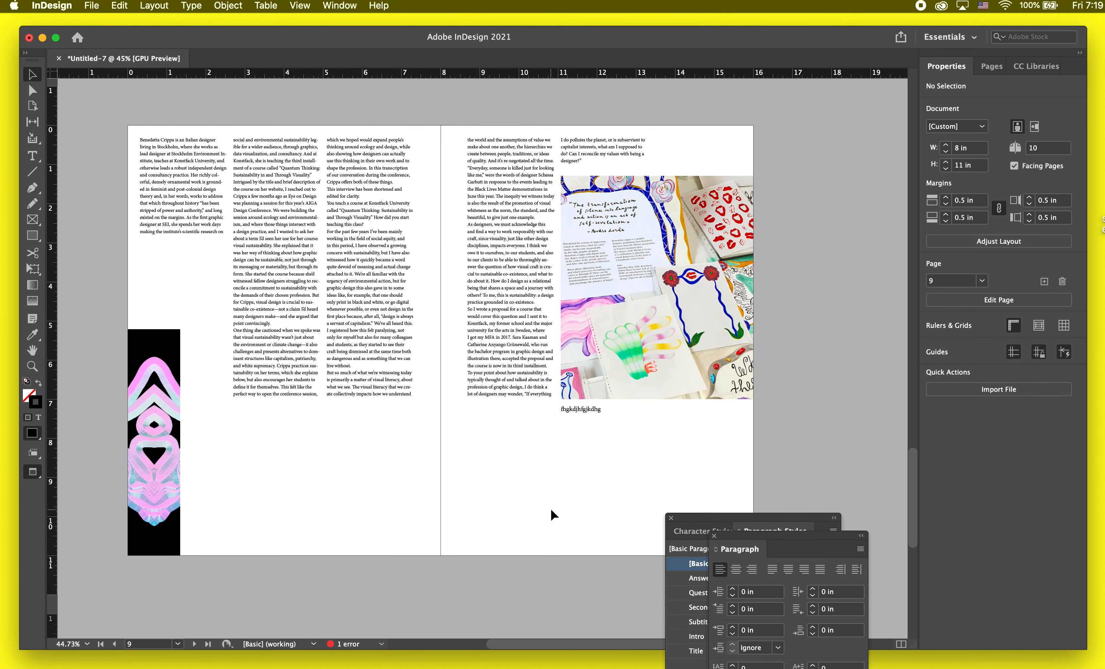
scroll(550, 509, "down", 2)
key("w")
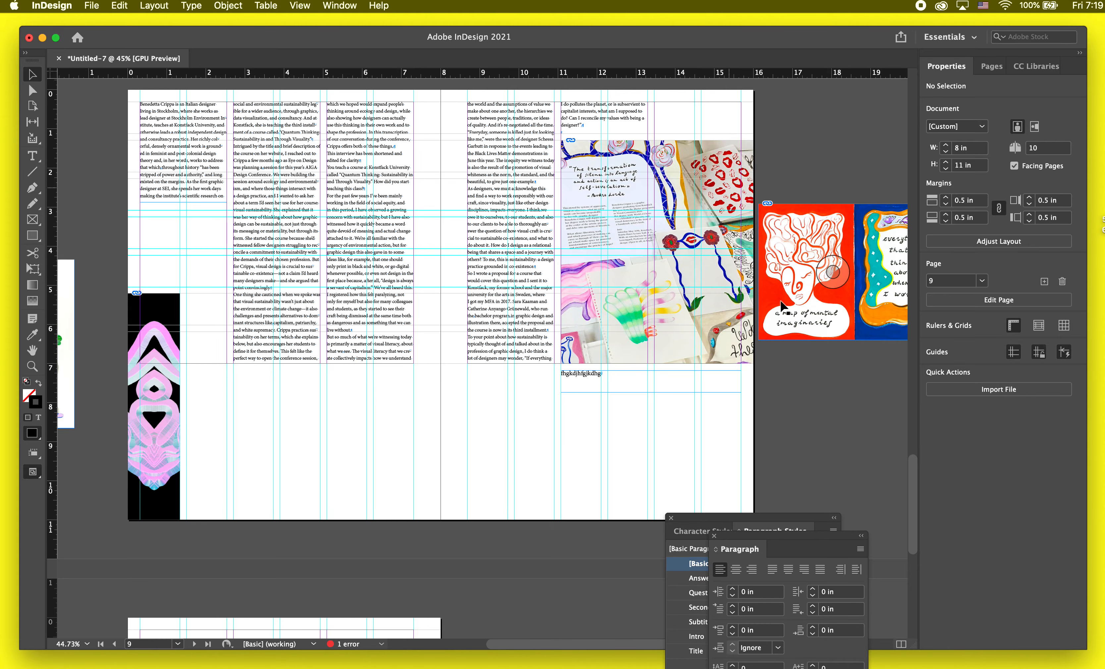
key("w")
key("w")
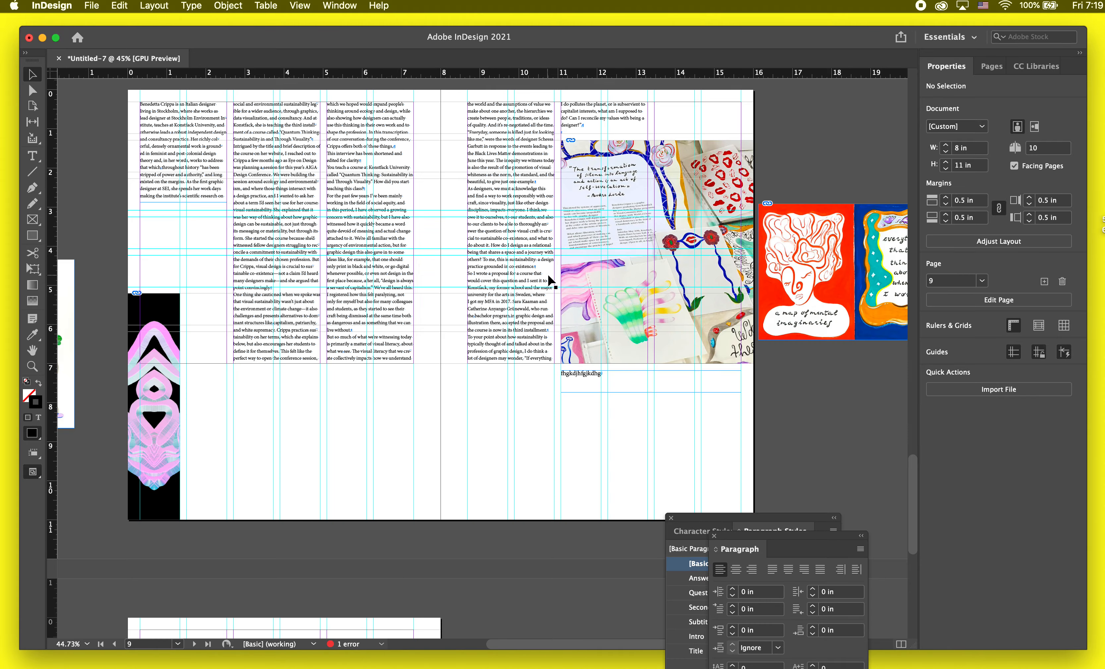
scroll(547, 273, "up", 15)
scroll(547, 273, "up", 15)
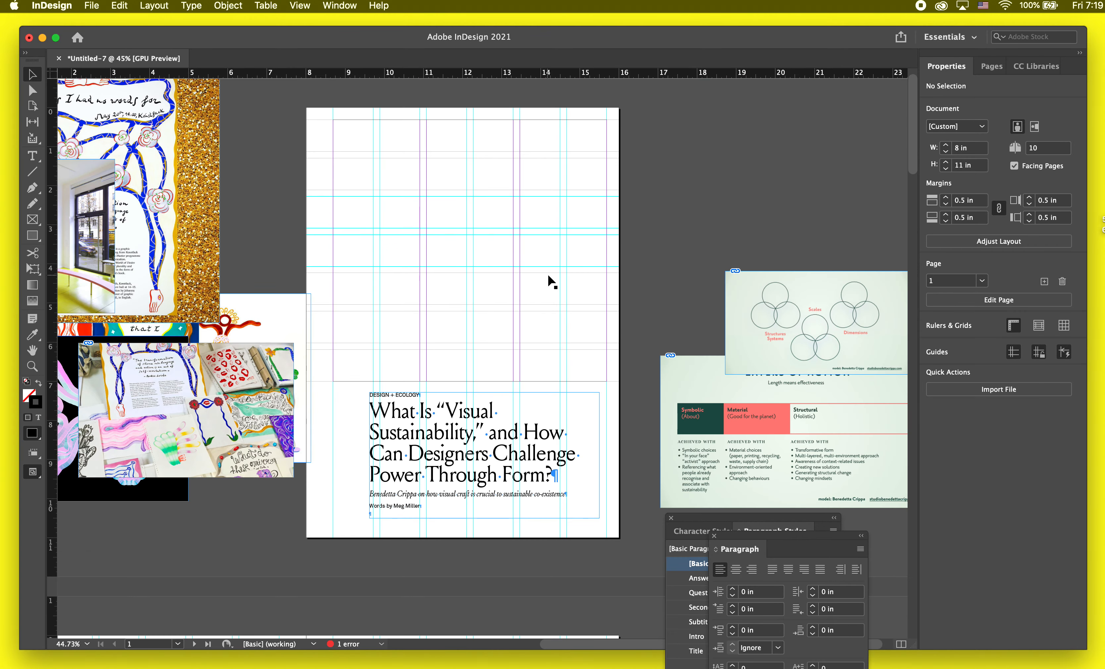
scroll(547, 273, "left", 4)
scroll(547, 274, "down", 10)
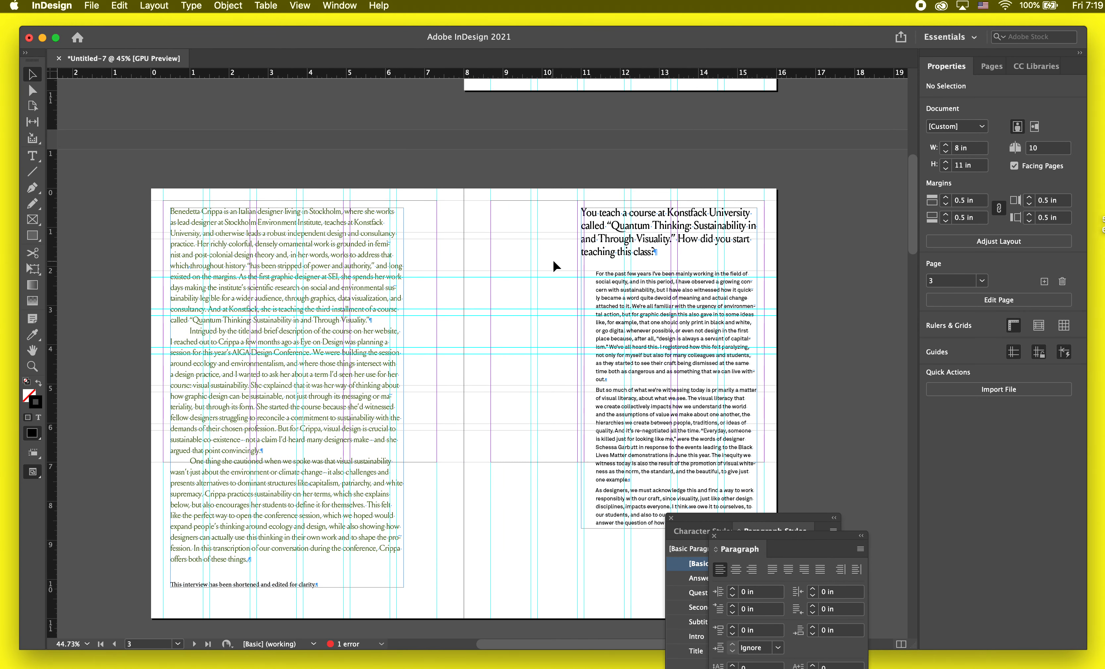
- Enlarge the master list area above the page thumbnails, and view the 8-9 and 4-5 spreads
left_click(991, 66)
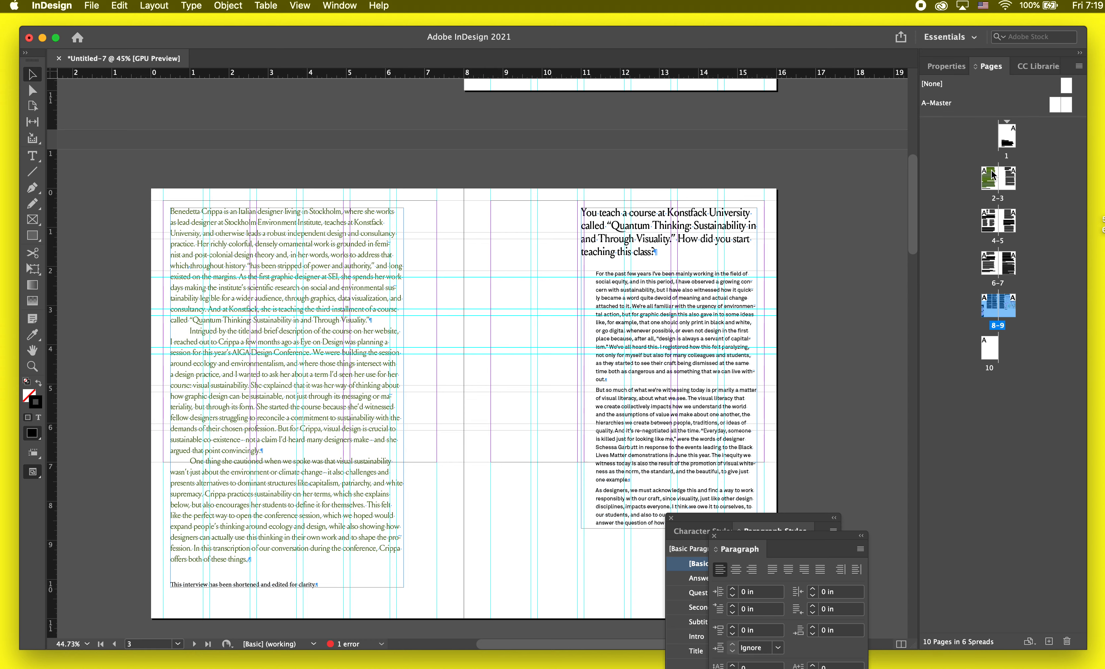
left_click_drag(999, 118, 1001, 201)
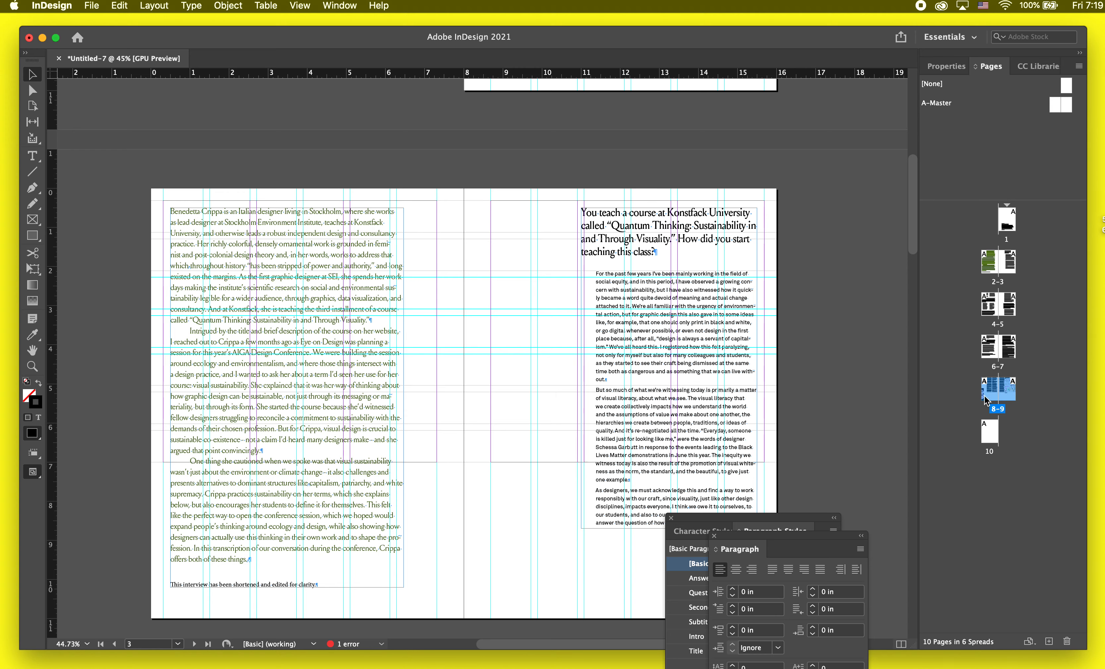
double_click(994, 392)
double_click(1005, 392)
double_click(993, 391)
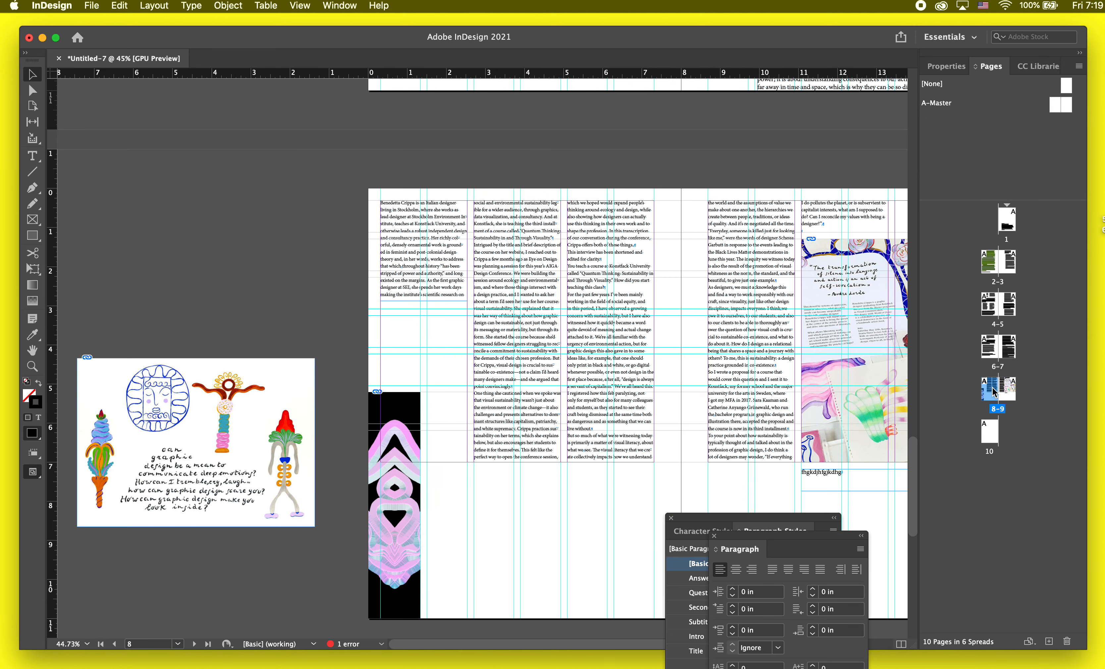
double_click(1001, 311)
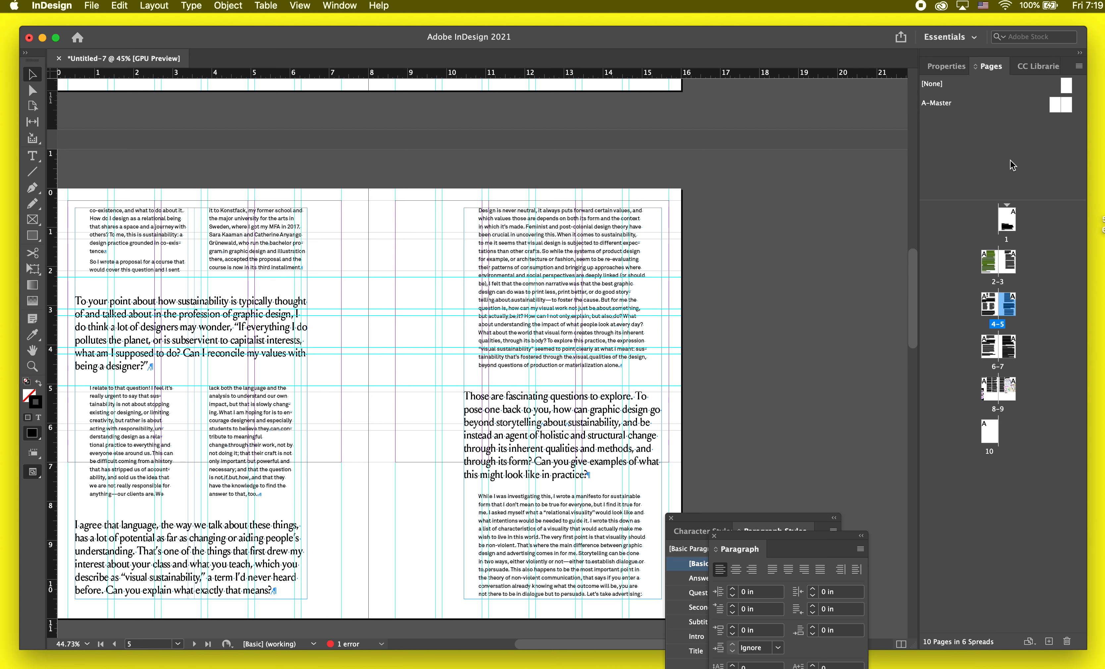
- Create a new two-page 8 × 11 in master with prefix B and the name Master, based on no other master
right_click(1020, 149)
left_click(977, 135)
right_click(952, 120)
left_click(977, 133)
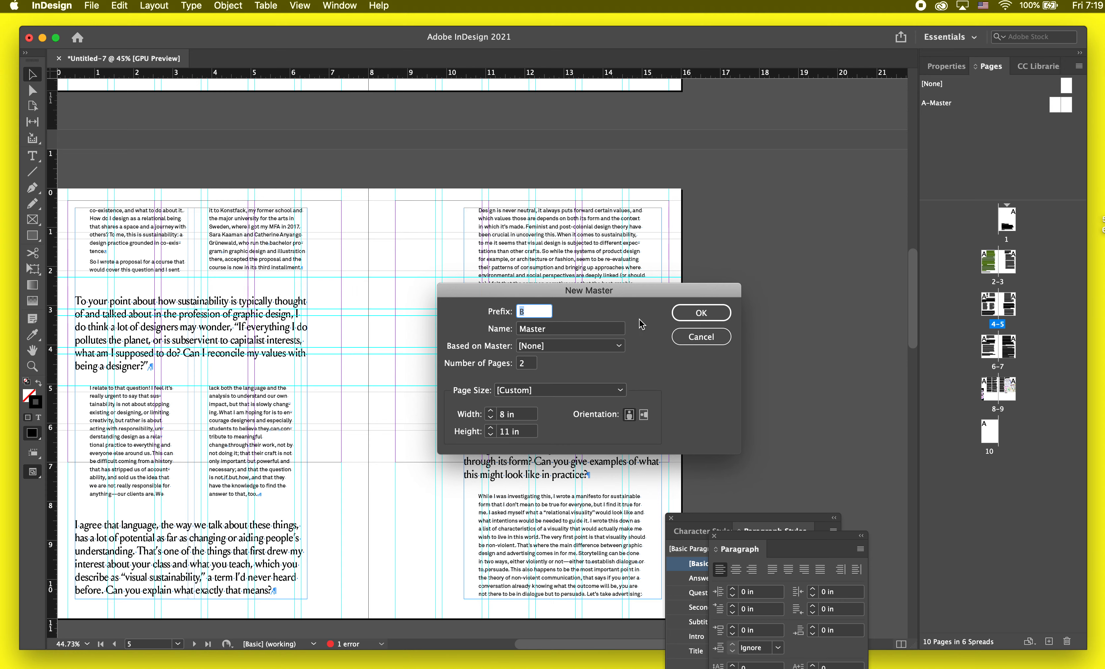
left_click(720, 313)
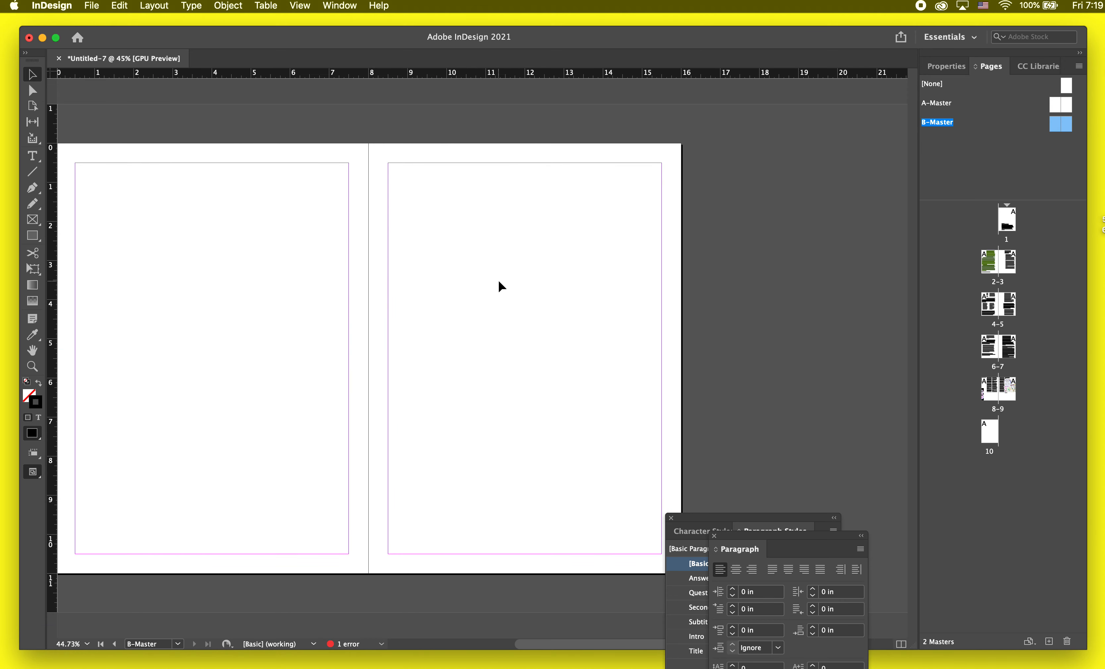
- Set the B-Master margins to 0.25 in at the top, bottom and outside, and 0.75 in inside
scroll(180, 177, "left", 3)
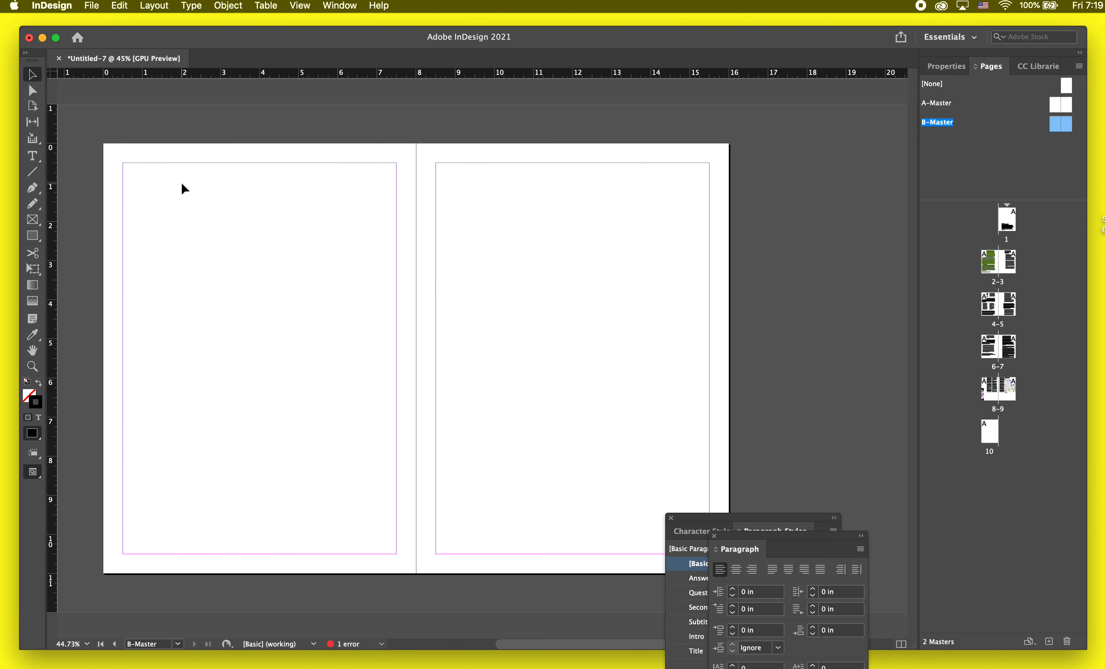
left_click(153, 6)
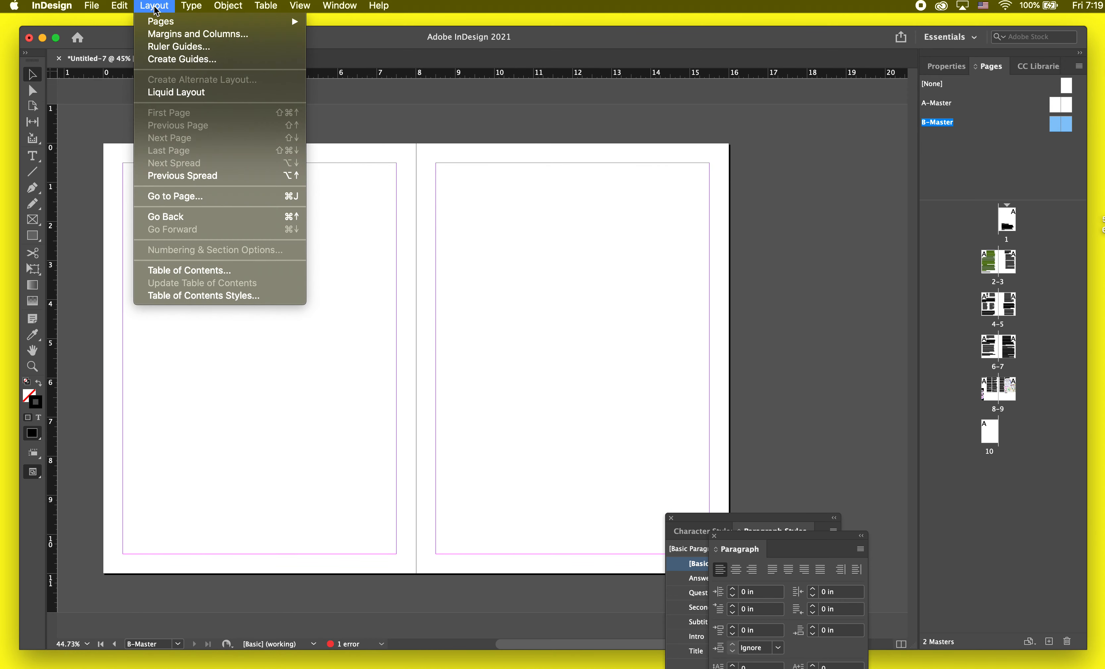
left_click(166, 34)
left_click(112, 374)
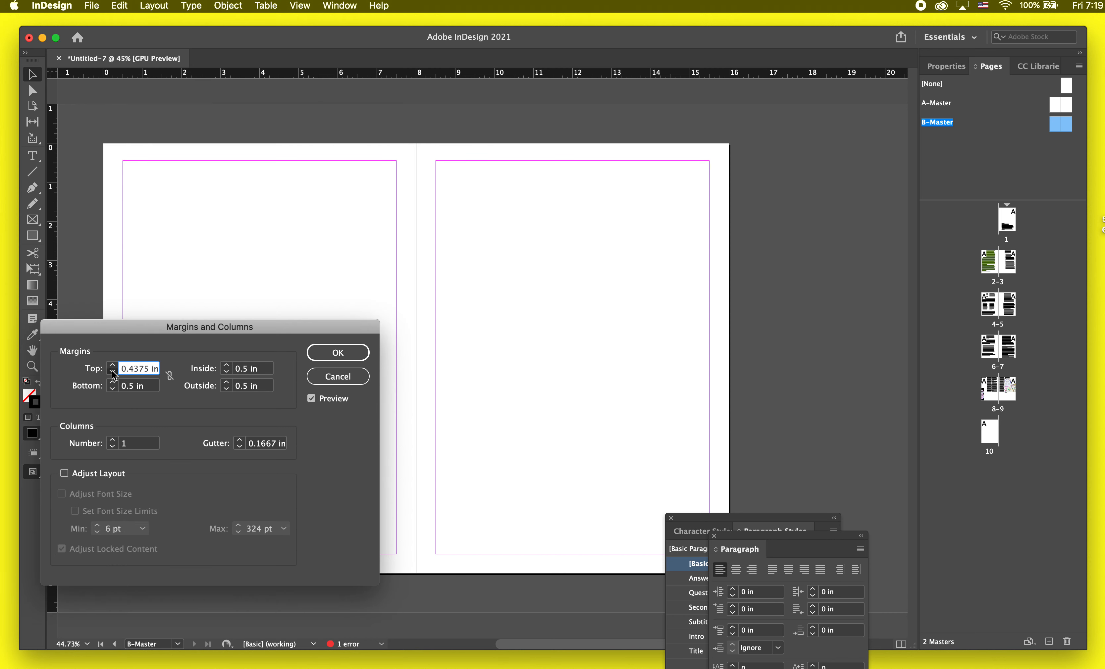
left_click(112, 374)
left_click(112, 374)
left_click(112, 374)
left_click(170, 375)
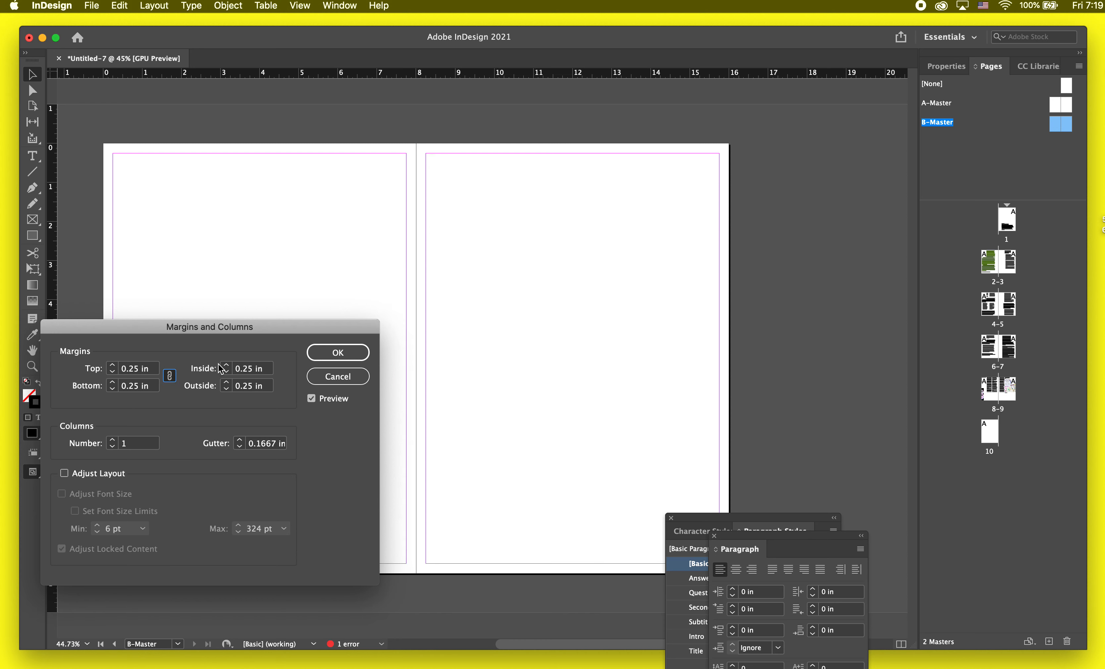
left_click(170, 376)
left_click(227, 366)
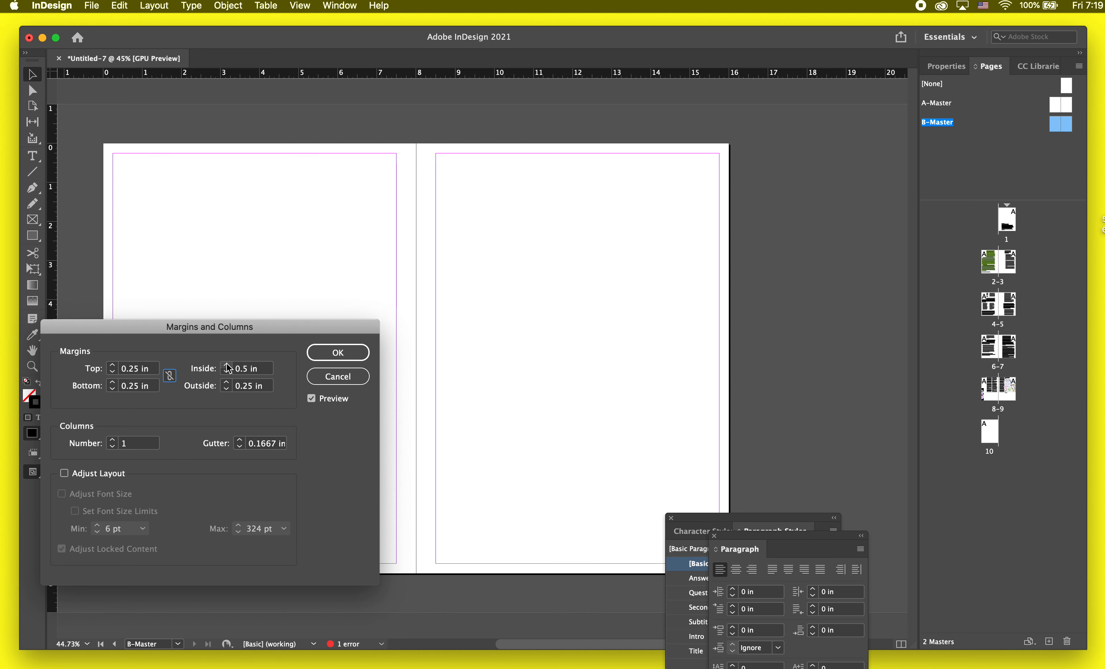
left_click(226, 366)
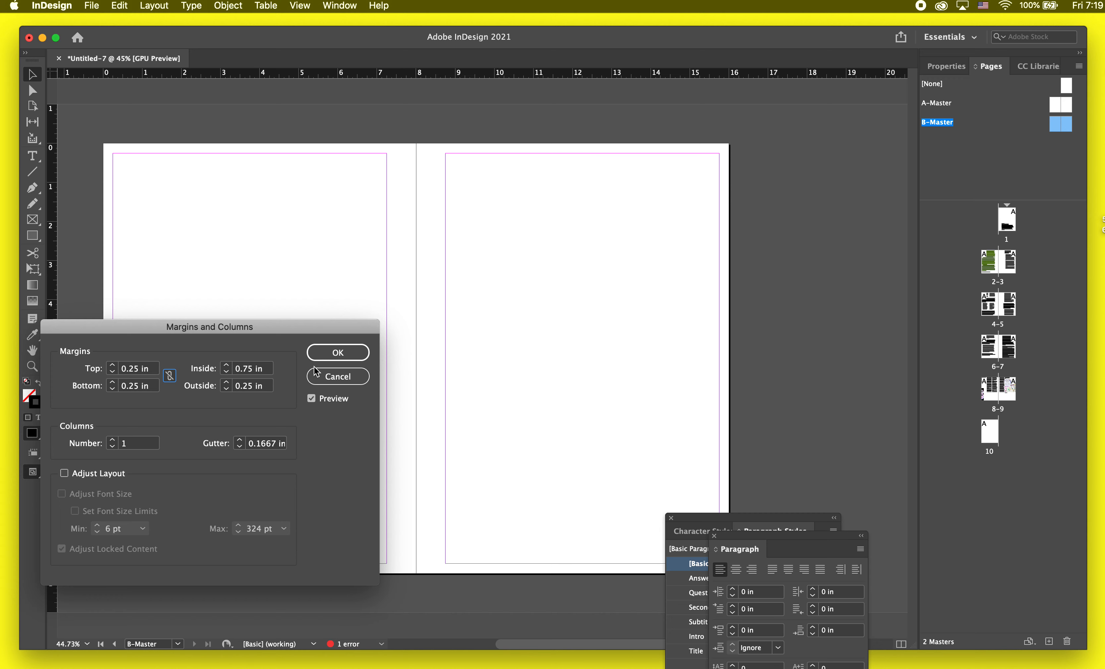
left_click(339, 360)
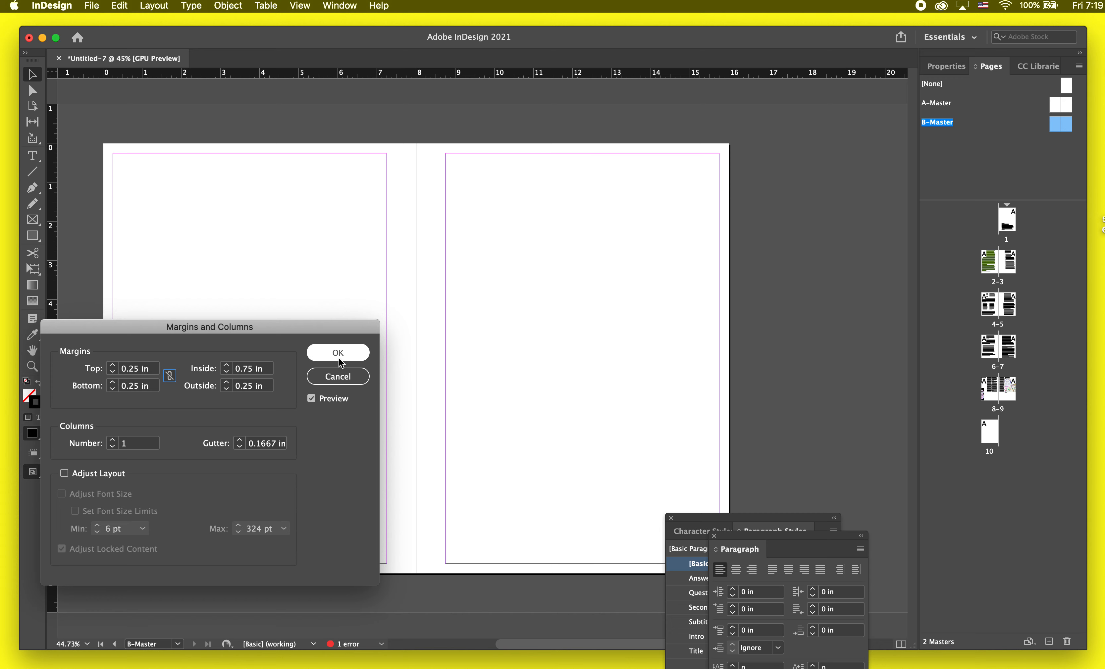
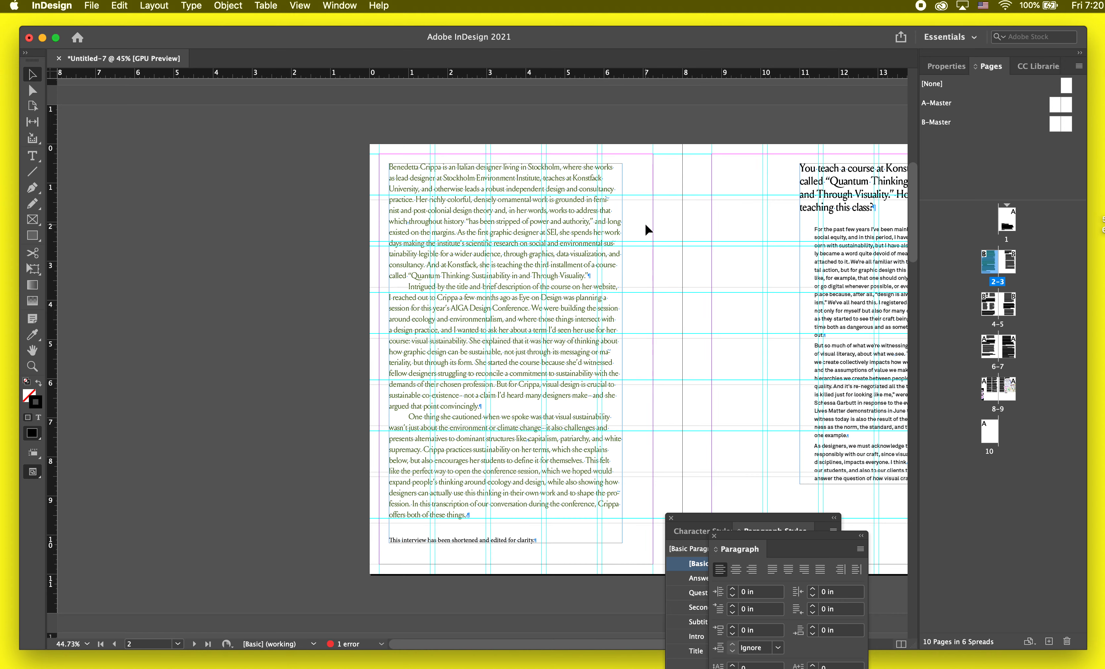
- Fit the intro text frame on page 2 to the new top and outside margins, making it narrower and taller along the grid
left_click_drag(587, 182, 588, 182)
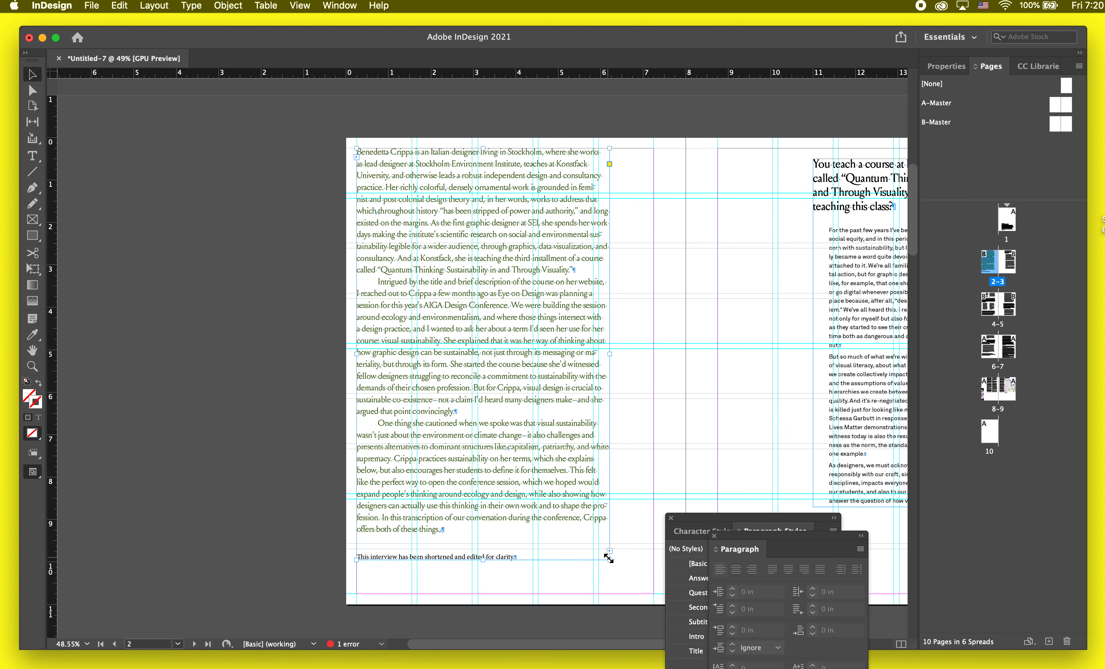
left_click_drag(608, 557, 594, 591)
- Resize the question-and-answer text frame on page 3 to about 5.575 × 8.43 in against the top and outside margins, and preview the spread
scroll(605, 542, "right", 3)
scroll(605, 543, "down", 1)
scroll(604, 547, "right", 5)
scroll(604, 547, "down", 1)
left_click(602, 141)
left_click_drag(604, 111, 568, 100)
left_click_drag(794, 458, 804, 457)
key("w")
left_click(837, 398)
key("w")
key("w")
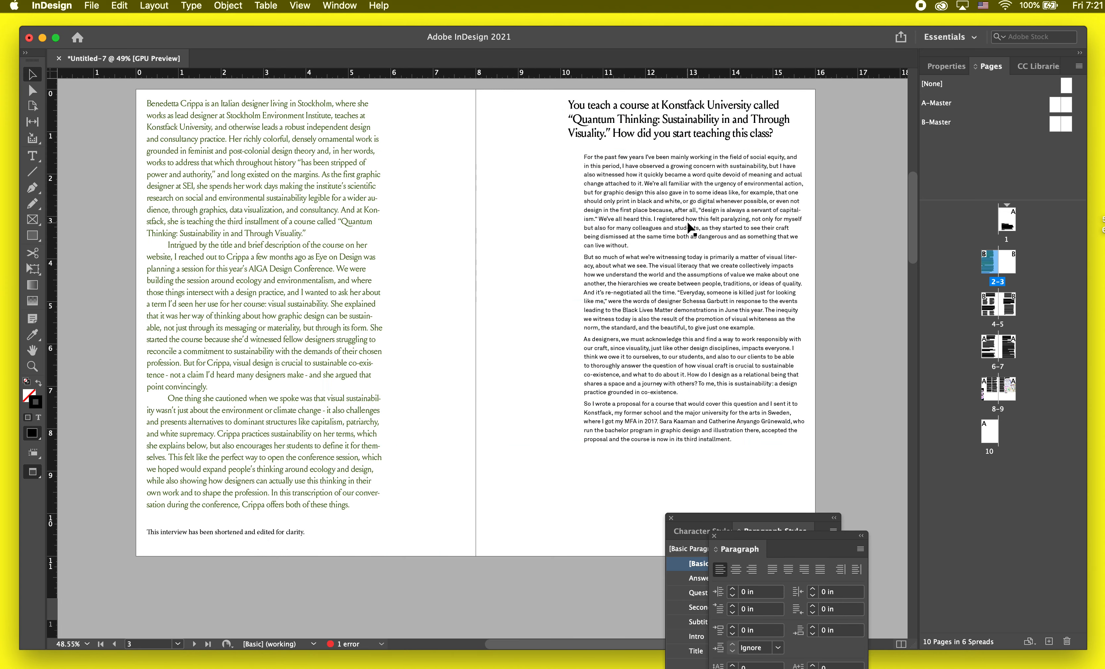
- Increase the left indent of the first answer paragraph on page 3 to 1.4375 in, in line with a grid column
key("w")
double_click(602, 155)
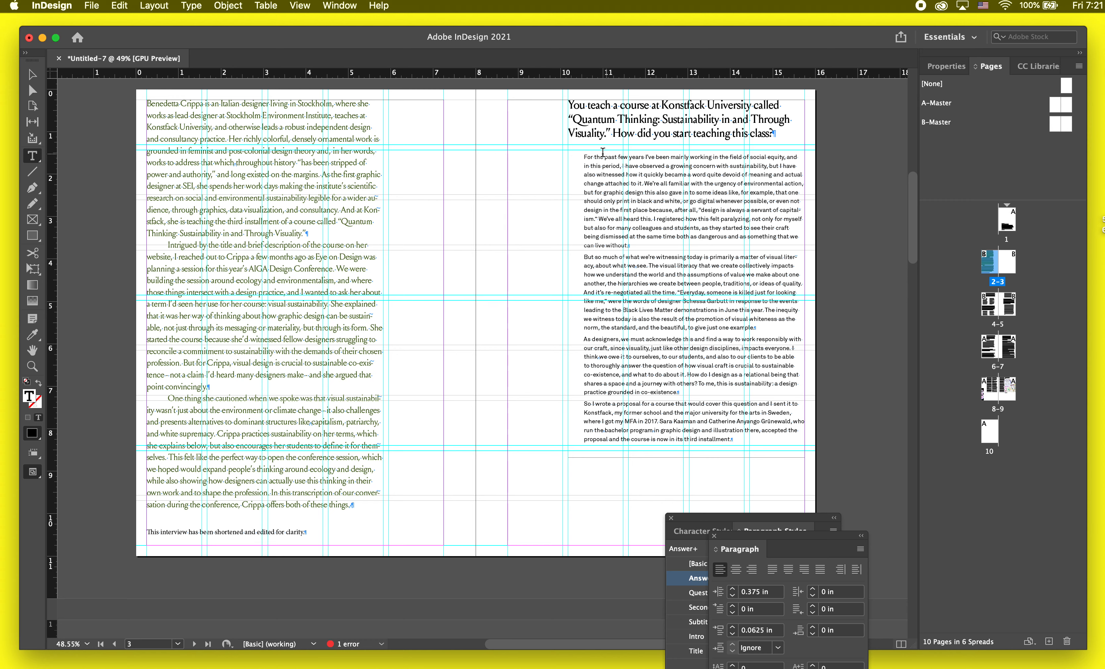
left_click(945, 66)
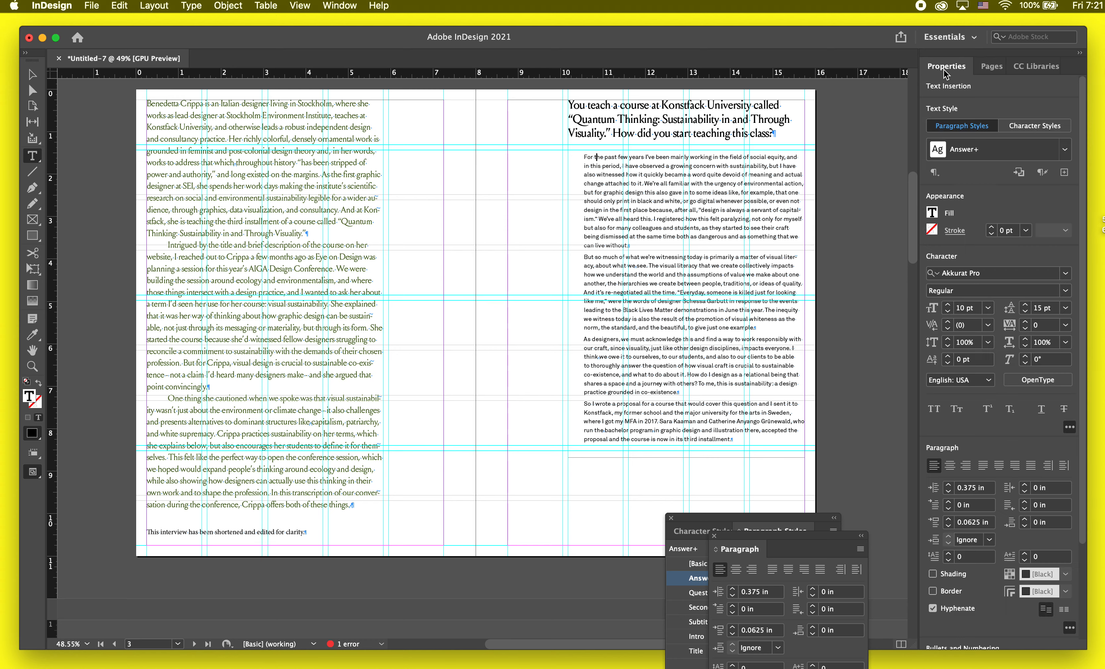
left_click(949, 486)
left_click(948, 486)
left_click(948, 485)
left_click(949, 485)
left_click(948, 485)
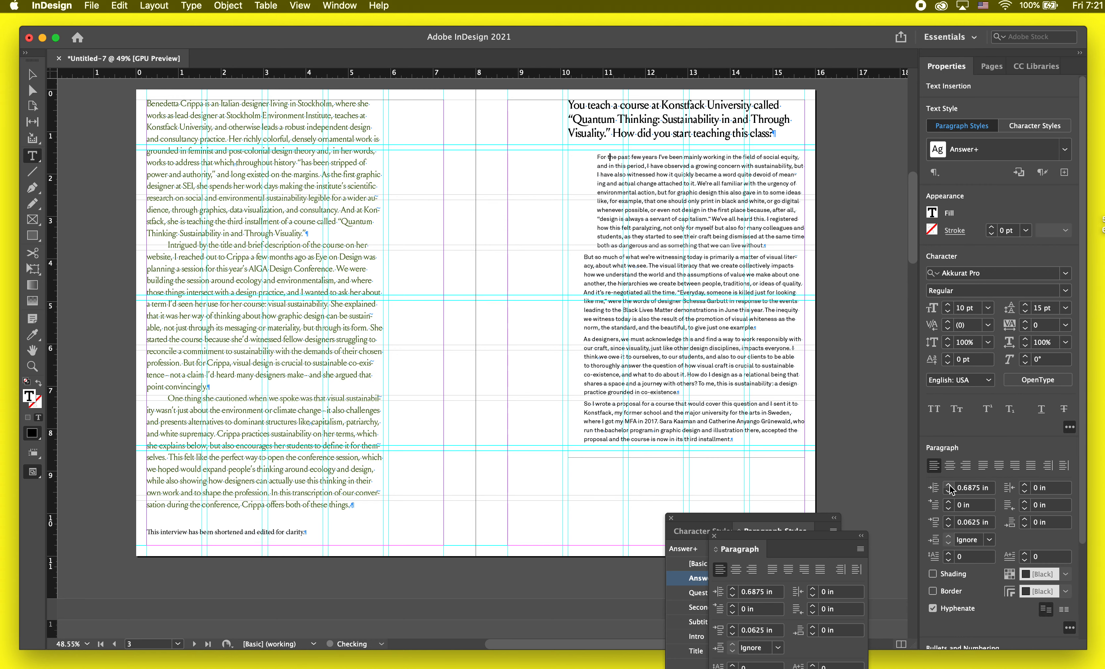
left_click(949, 485)
left_click(948, 485)
left_click(949, 485)
left_click(948, 485)
left_click(948, 485)
left_click(948, 485)
left_click(948, 486)
left_click(949, 485)
left_click(949, 485)
left_click(949, 485)
left_click(948, 485)
left_click(949, 485)
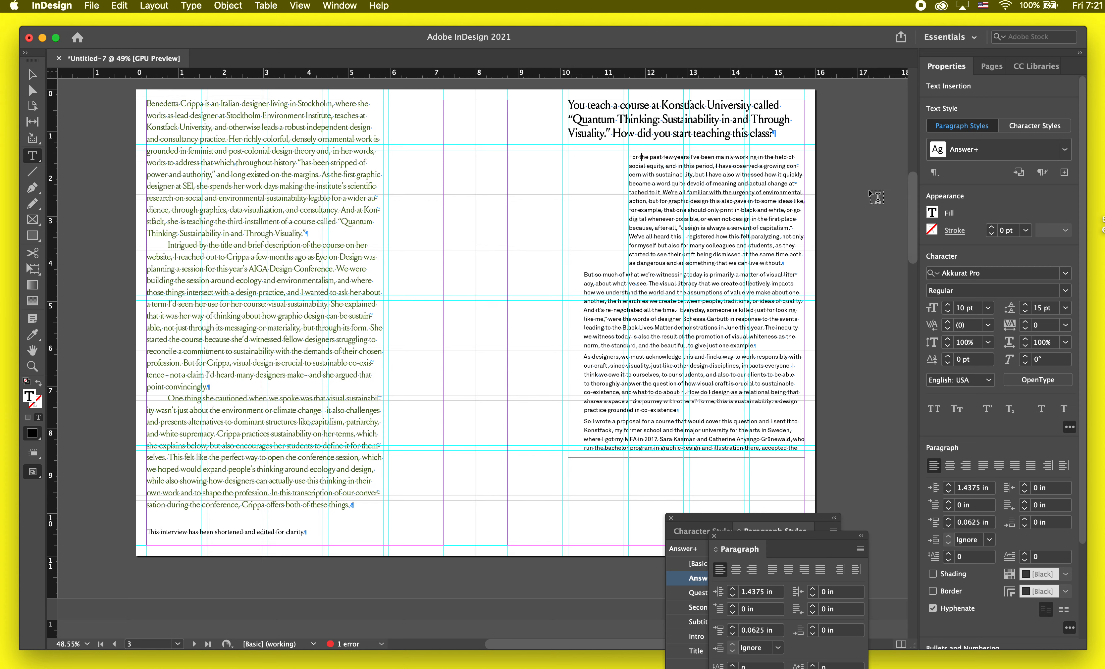
- Redefine the Answer paragraph style from the indented paragraph
left_click_drag(771, 537, 913, 506)
left_click_drag(806, 516, 950, 296)
right_click(921, 366)
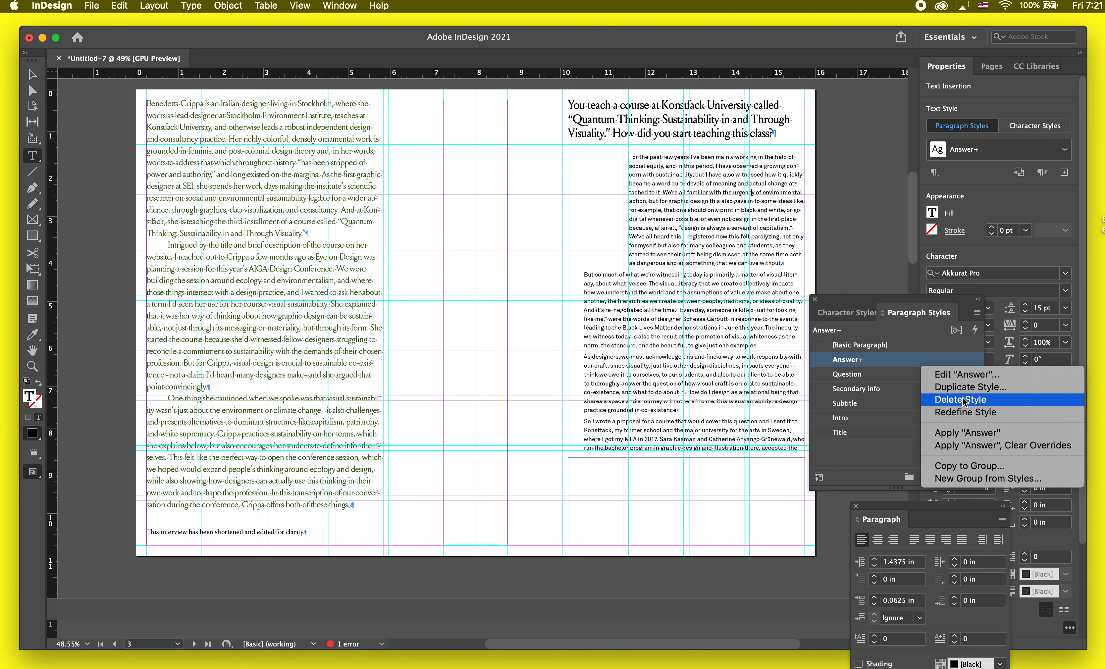
left_click(970, 412)
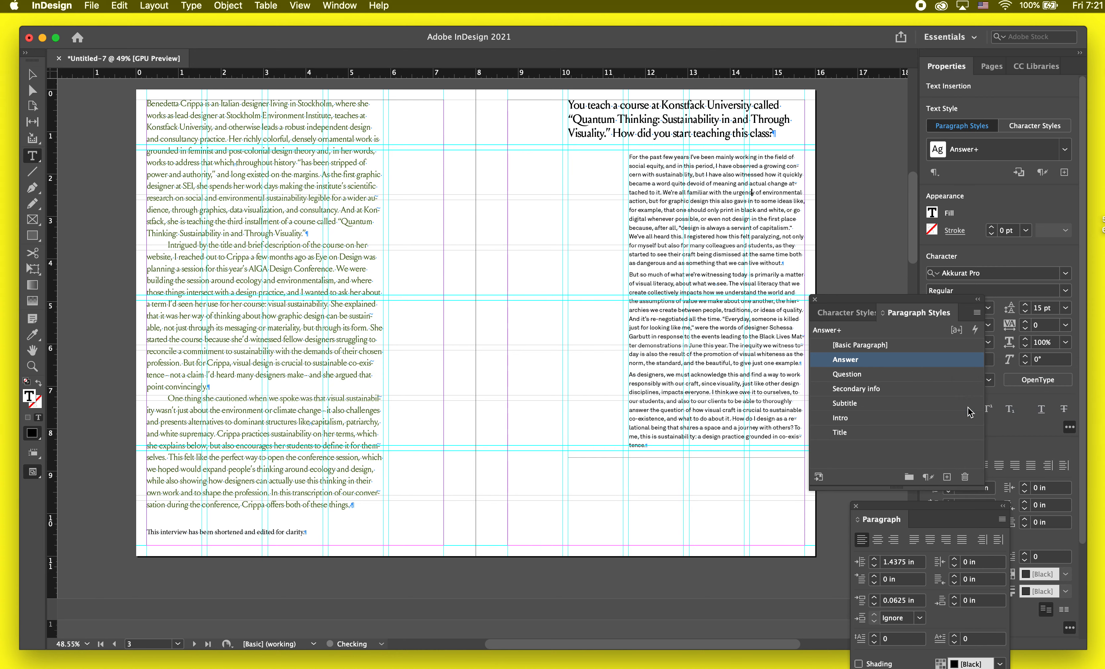
- Extend the page 3 text frame downward to fit the rest of the answer, and check the spread without guides
key("Escape")
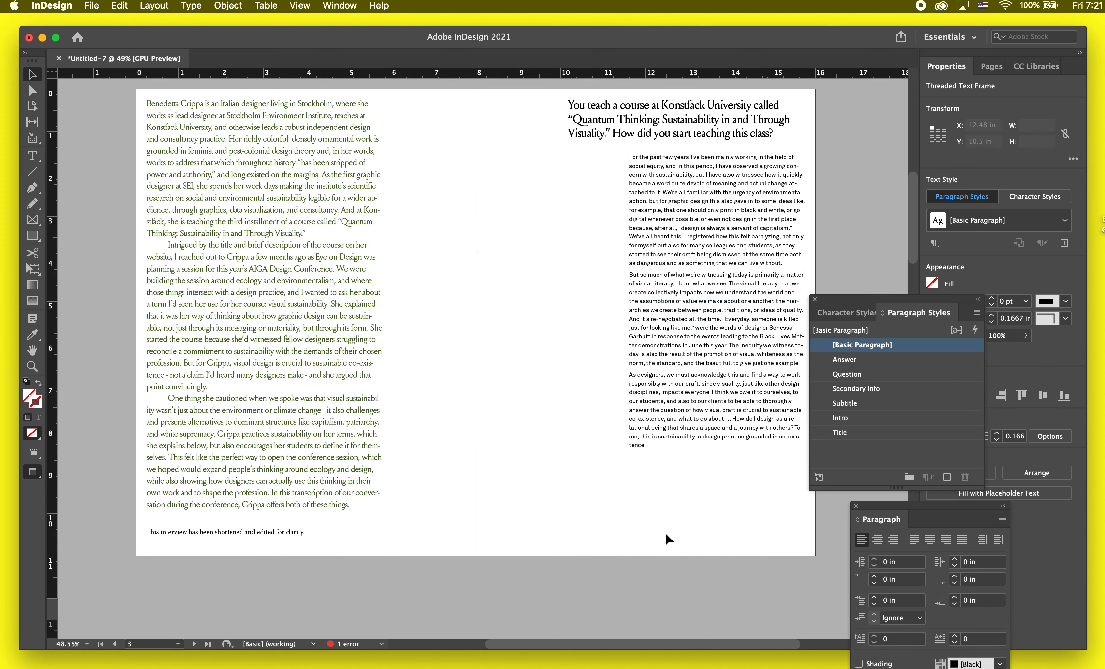
left_click(664, 533)
left_click(682, 450)
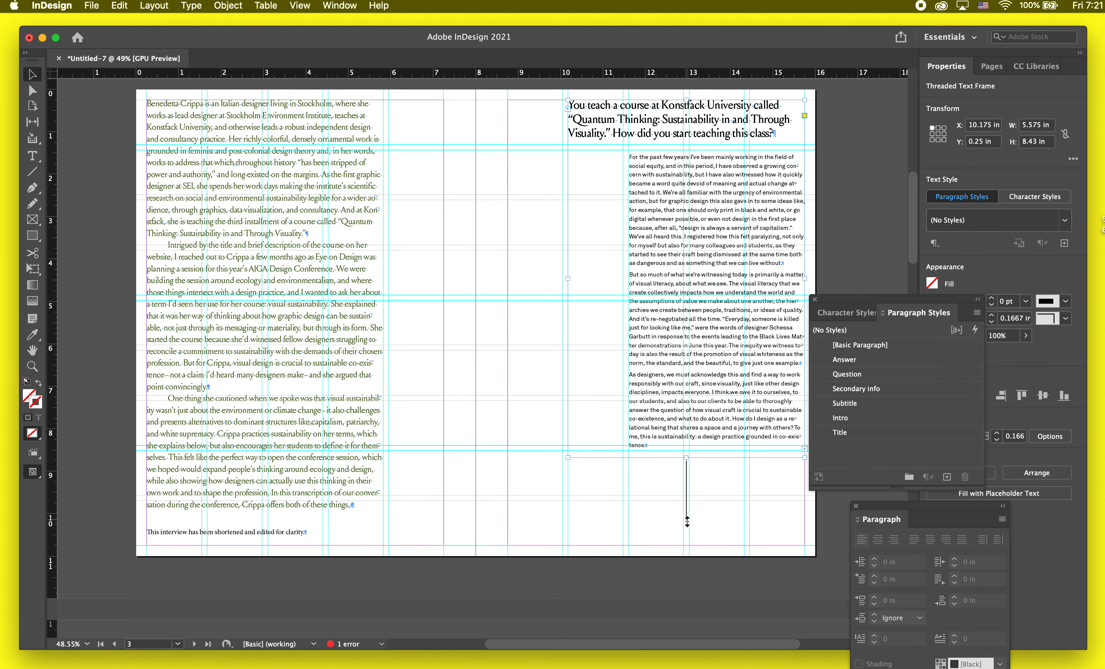
left_click(684, 532)
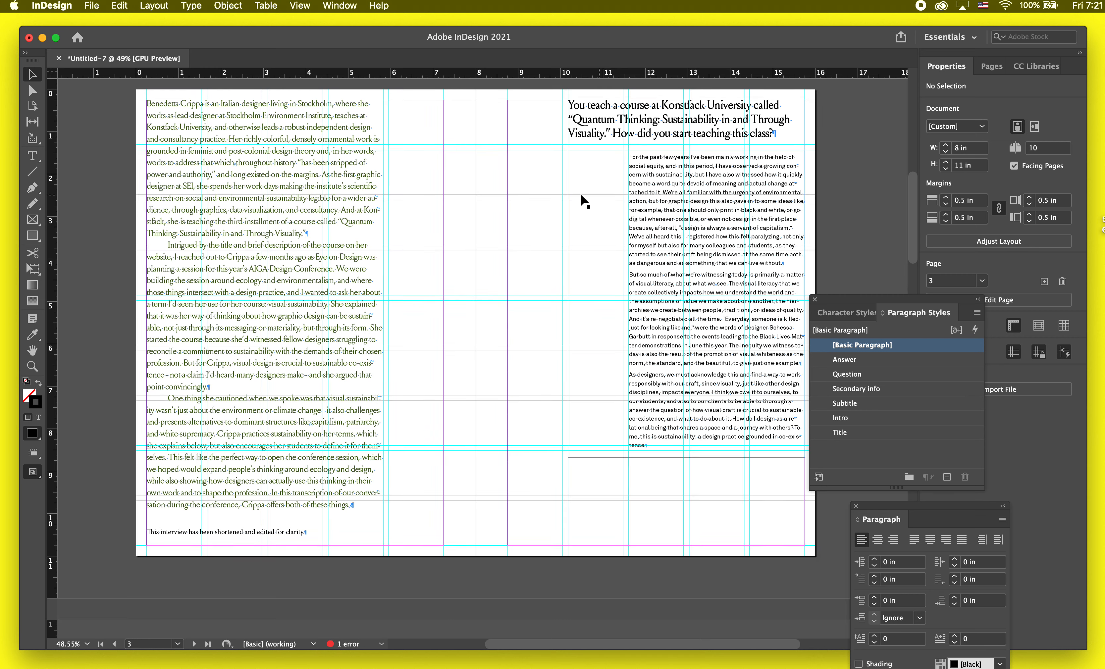
left_click(601, 392)
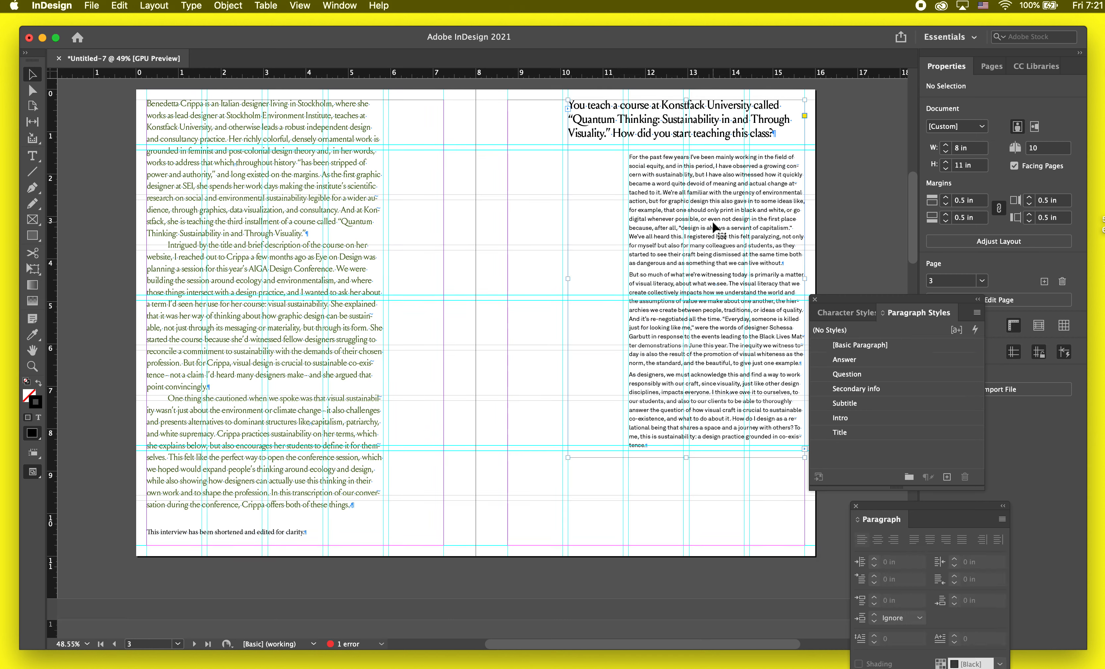
key("w")
key("w")
left_click_drag(686, 457, 682, 516)
left_click(670, 557)
key("w")
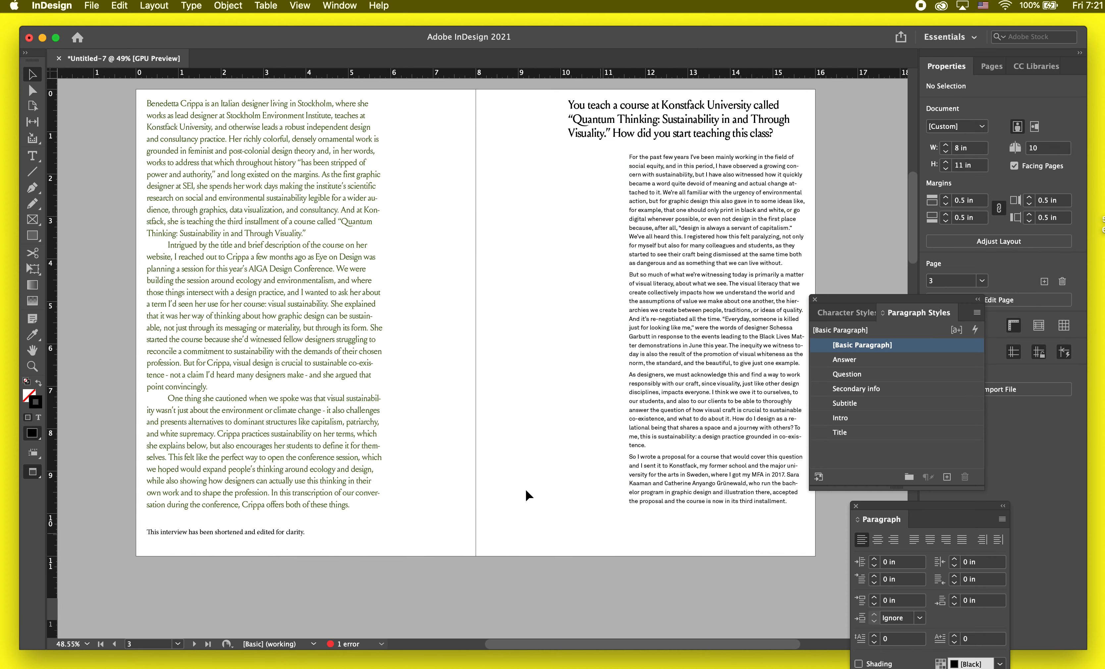
key("w")
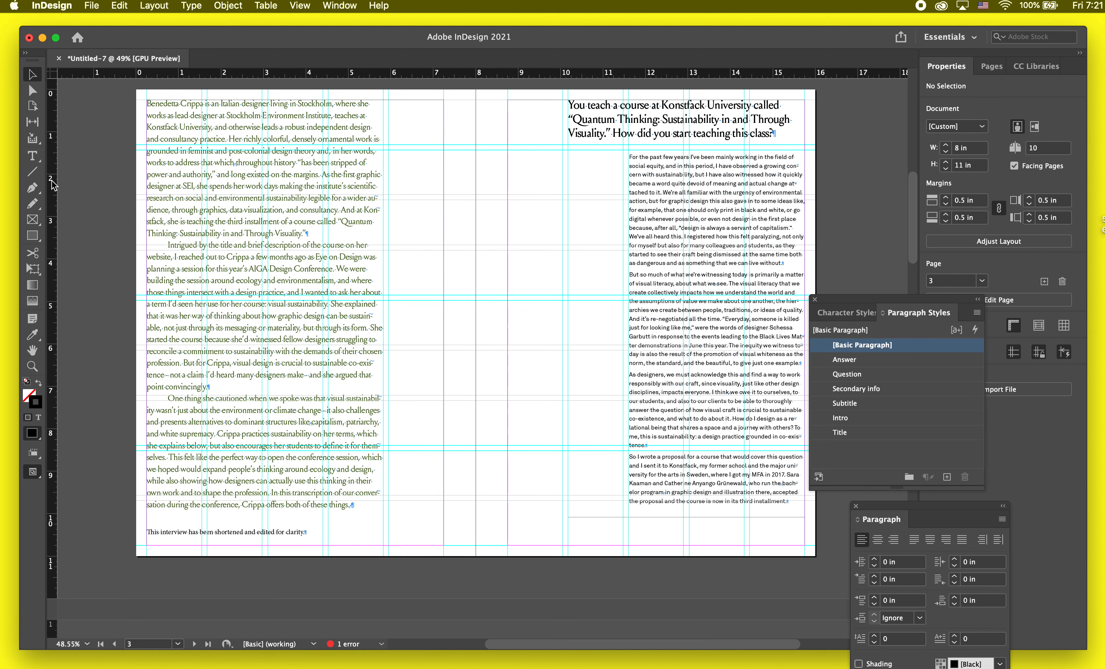
key("w")
key("w")
- Draw an empty image frame about 3.475 × 5.78 in on page 3, from the spine to the indented answer text
left_click(36, 221)
mouse_move(476, 151)
left_mouse_down()
mouse_move(612, 318)
mouse_move(623, 286)
left_mouse_up()
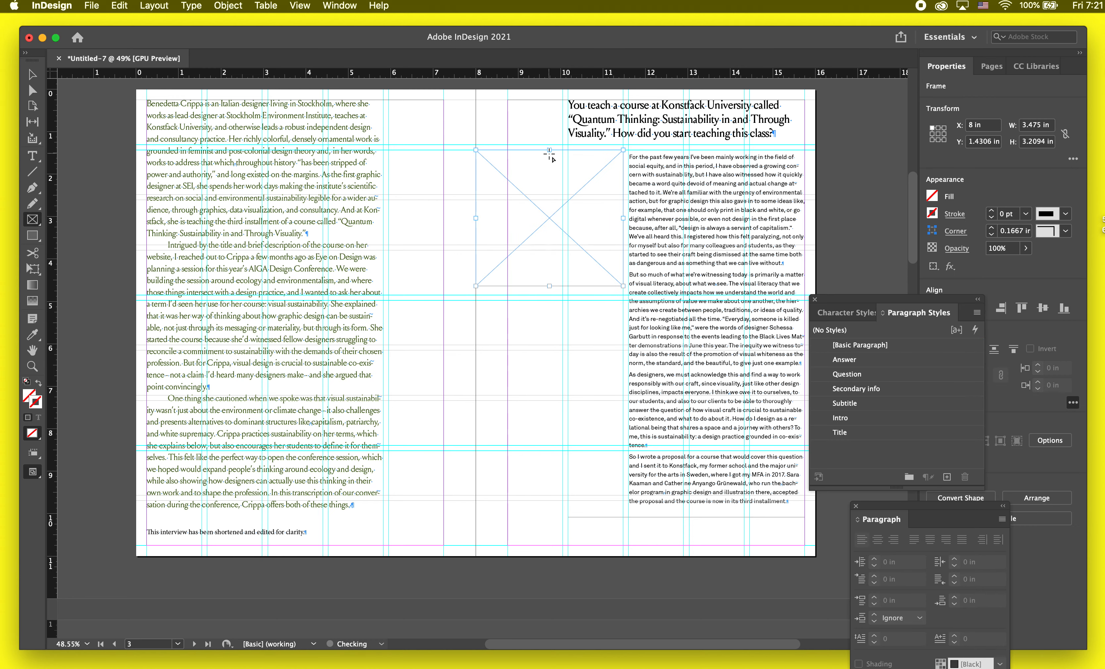
key("v")
left_click_drag(549, 149, 549, 200)
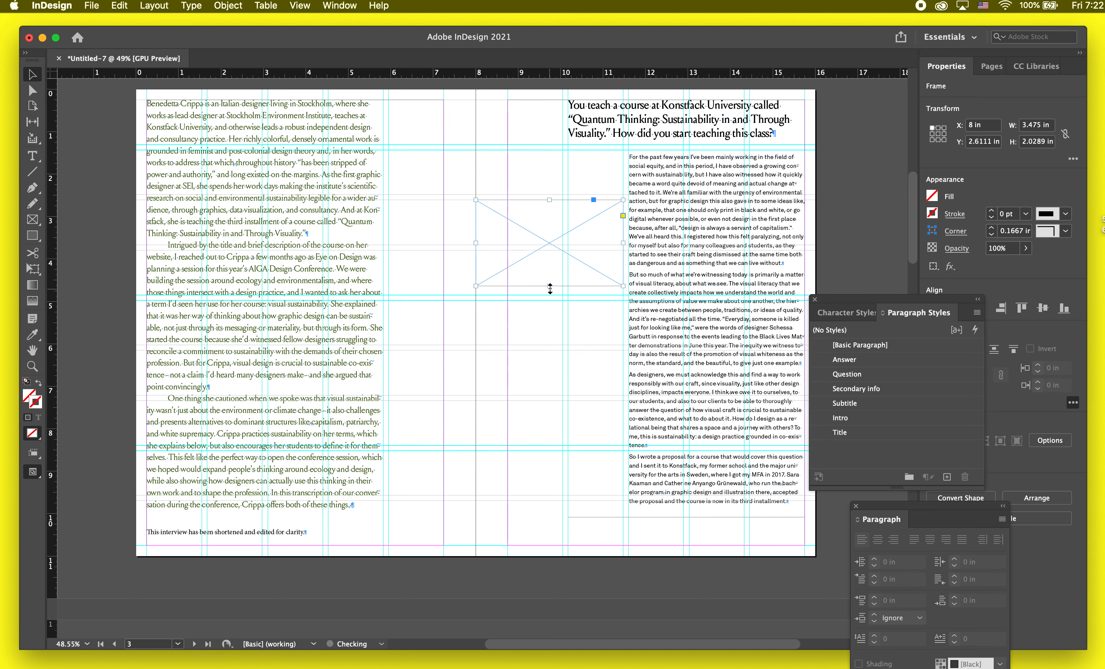
left_click_drag(549, 285, 549, 445)
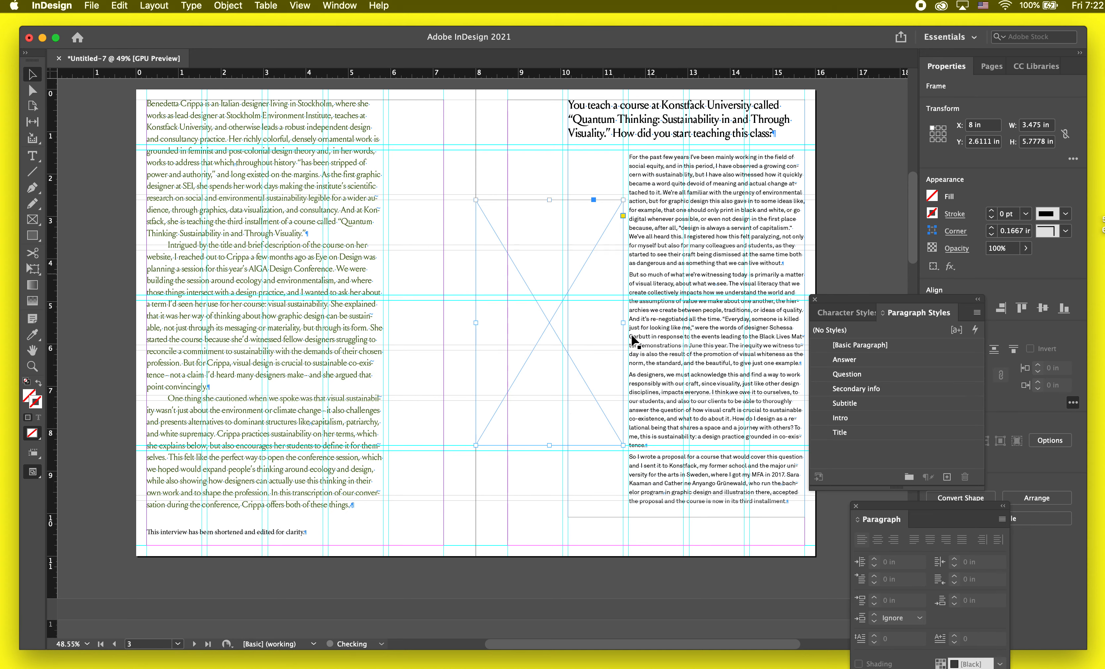
- Place the PNG artwork numbered 4 from the Day 7 folder into the empty frame on page 3 and preview it
key("super+d")
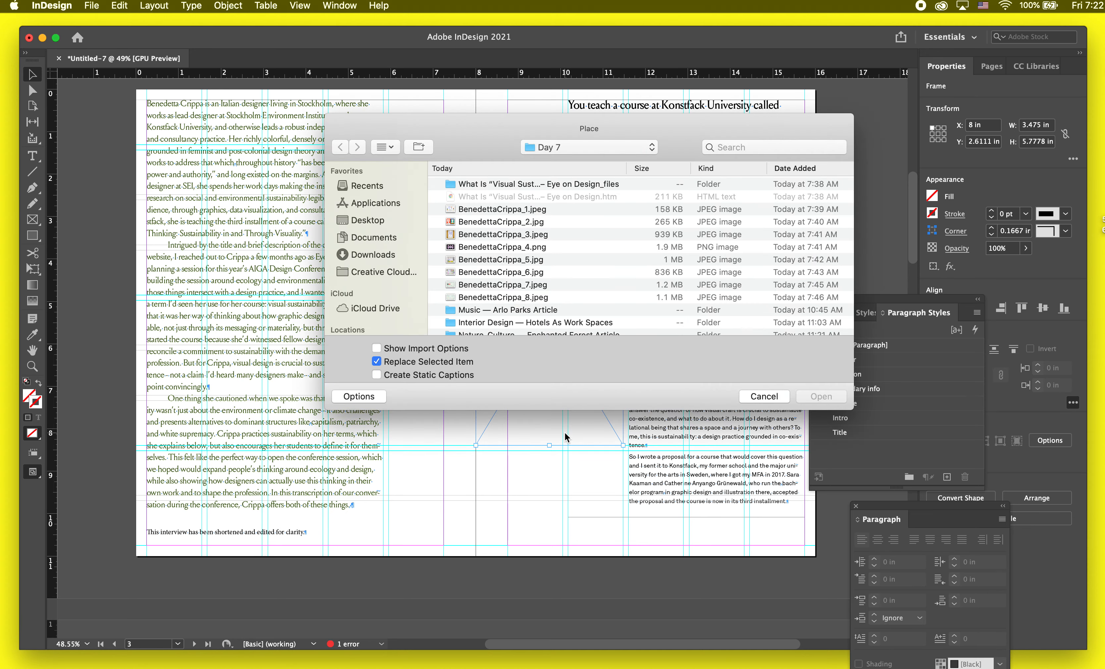
left_click(572, 272)
double_click(571, 248)
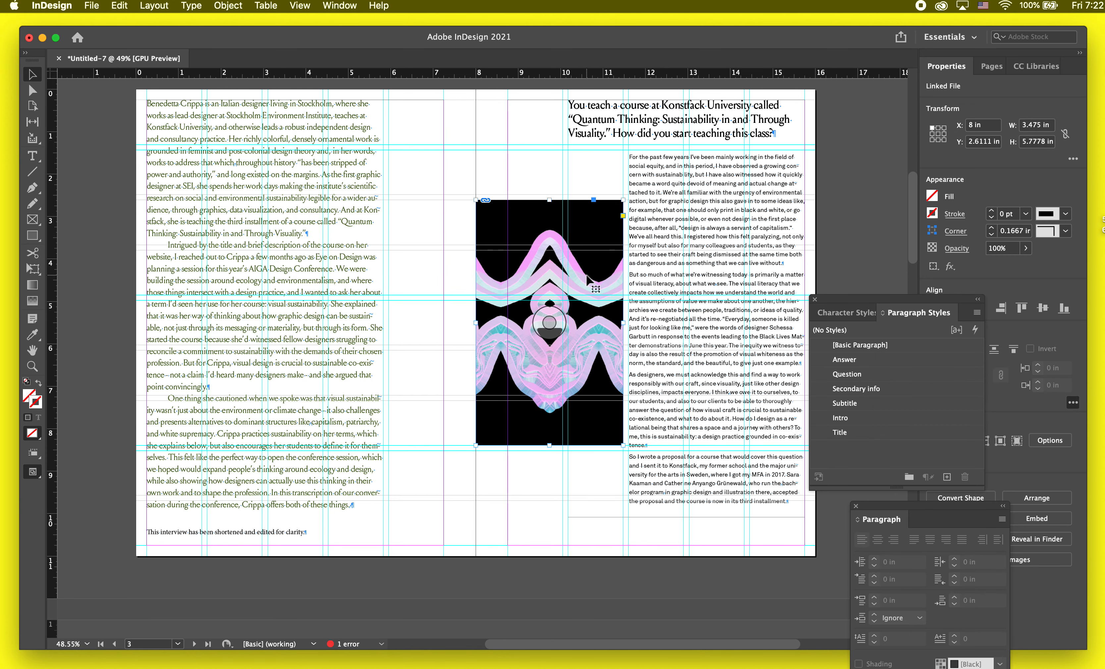
left_click(549, 323)
left_click(465, 540)
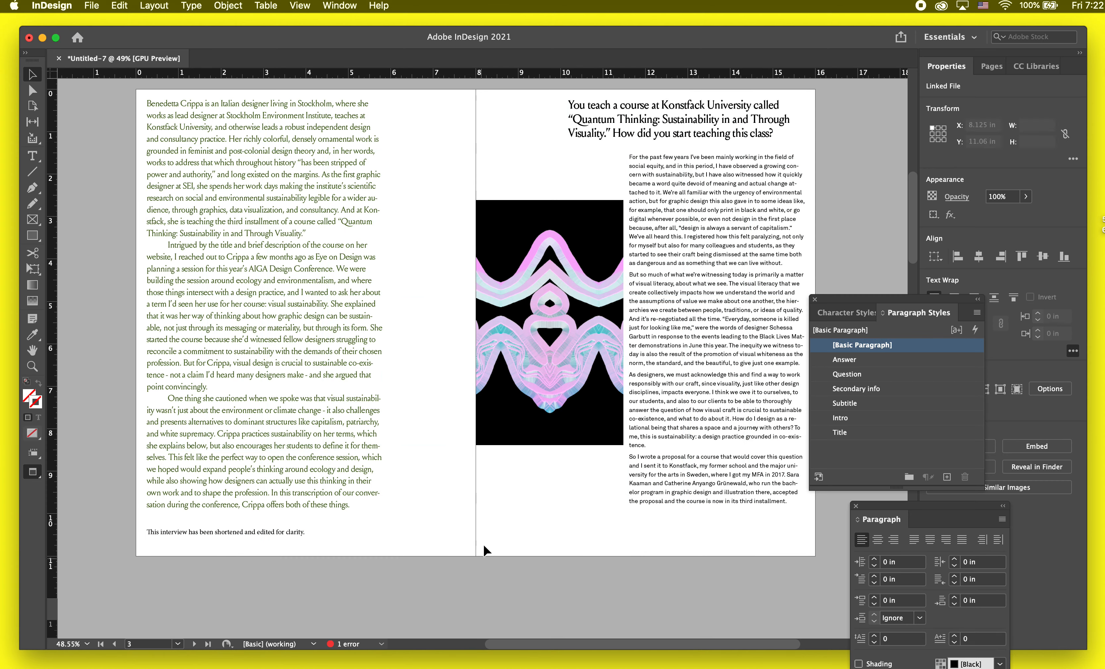
- Shift the artwork leftward inside its frame to a content X offset of about -5.64 in, keeping the frame in place
left_click(522, 416)
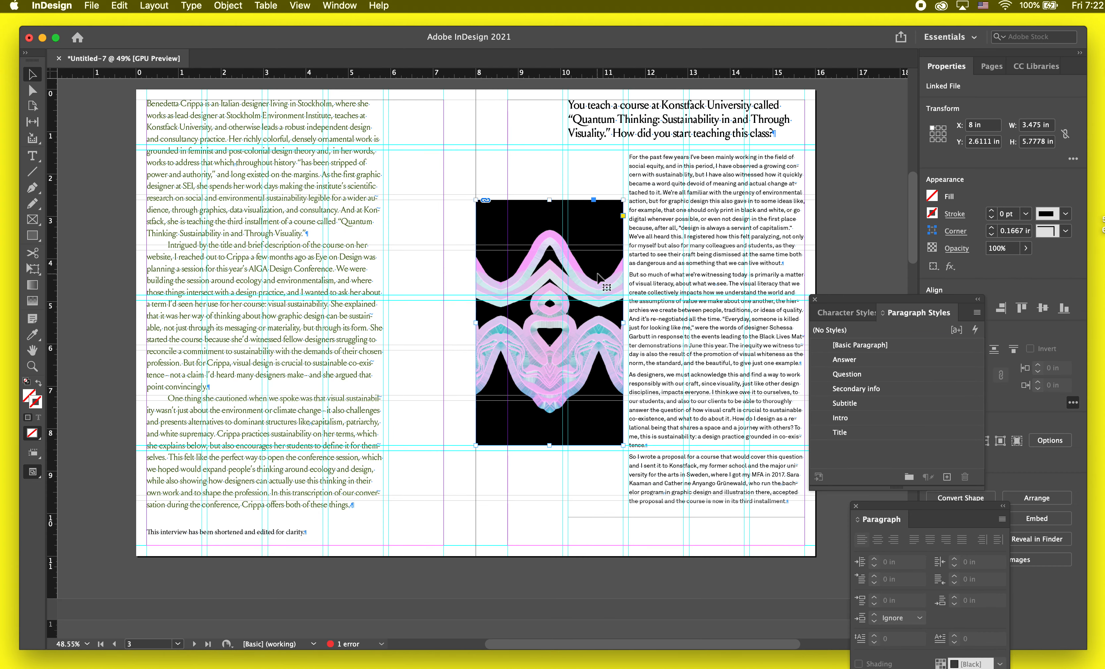
key("w")
double_click(593, 273)
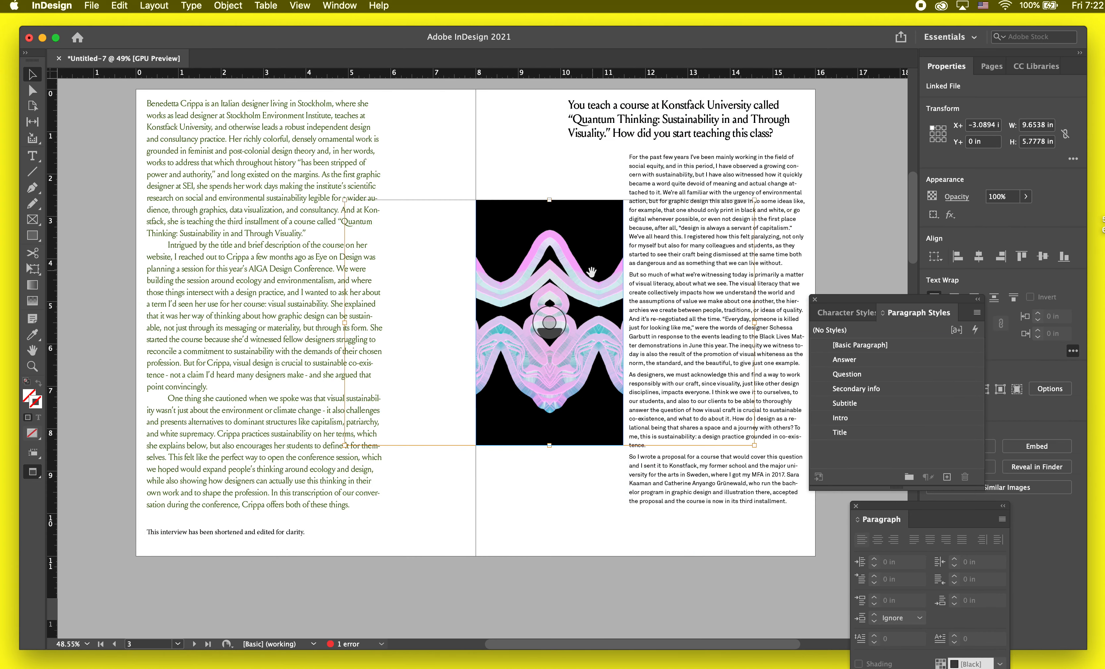
left_click(517, 407)
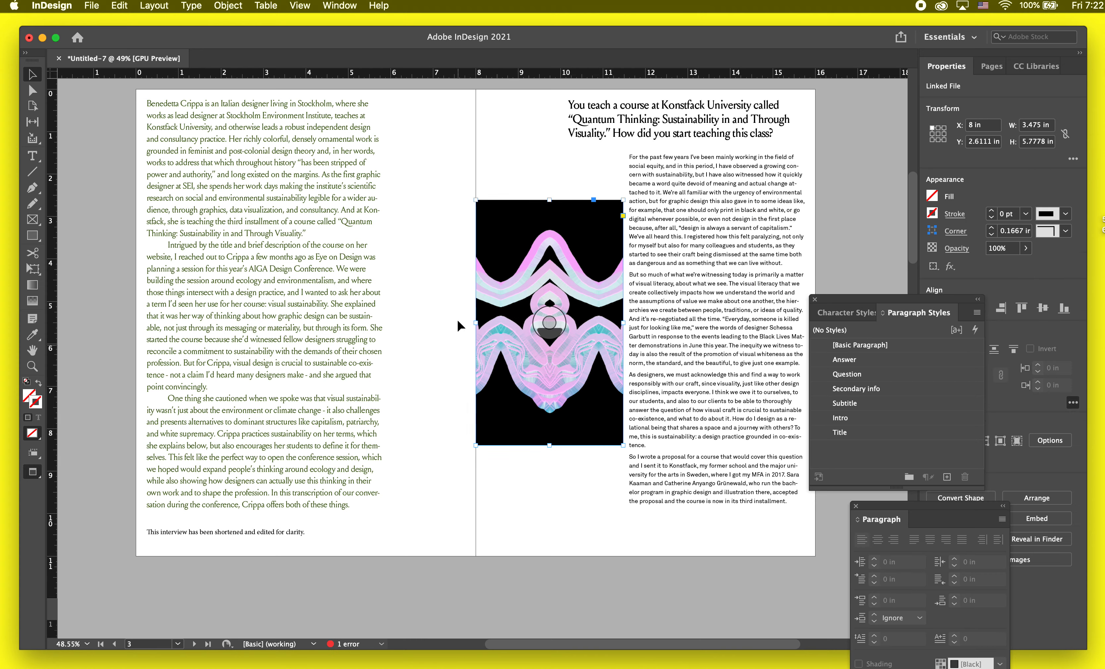
double_click(482, 284)
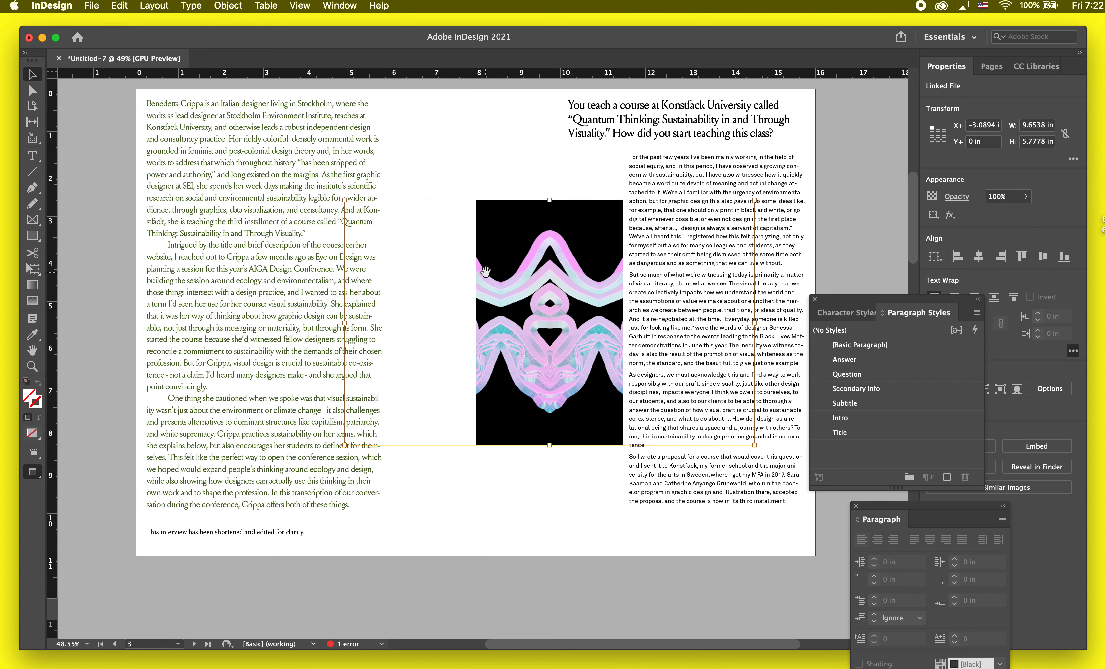
key("shift+Left")
key("shift+Left")
key("shift+Left")
key("shift+Left")
key("shift+Left")
key("shift+Left")
key("shift+Left")
key("shift+Left")
key("shift+Left")
key("shift+Left")
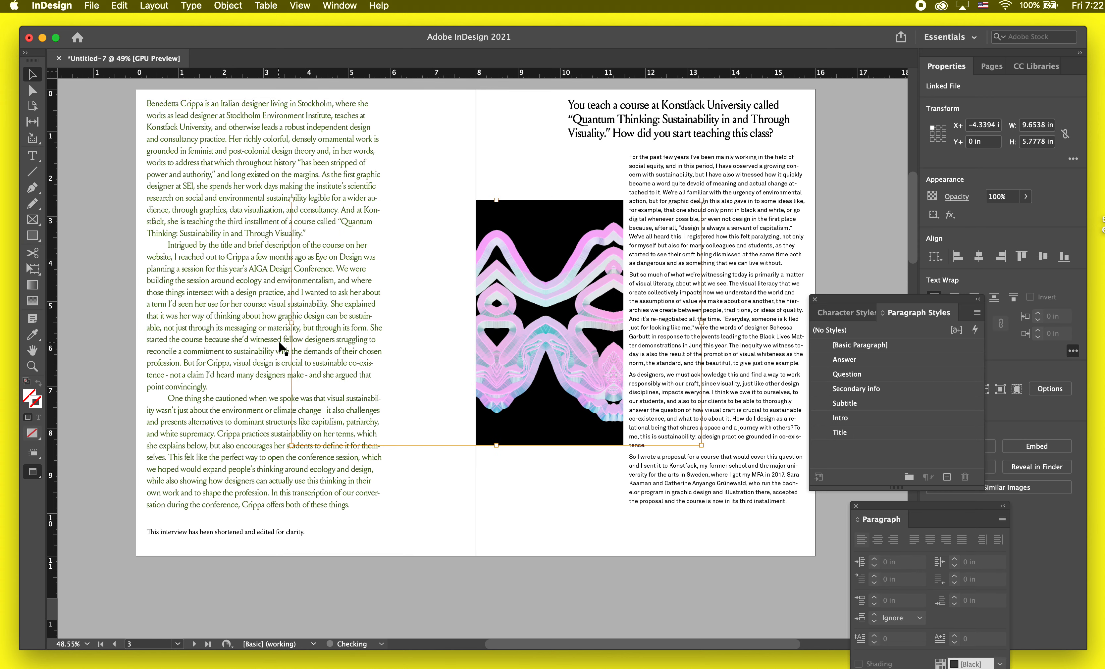
key("shift+Left")
key("Left")
key("Left")
key("Left")
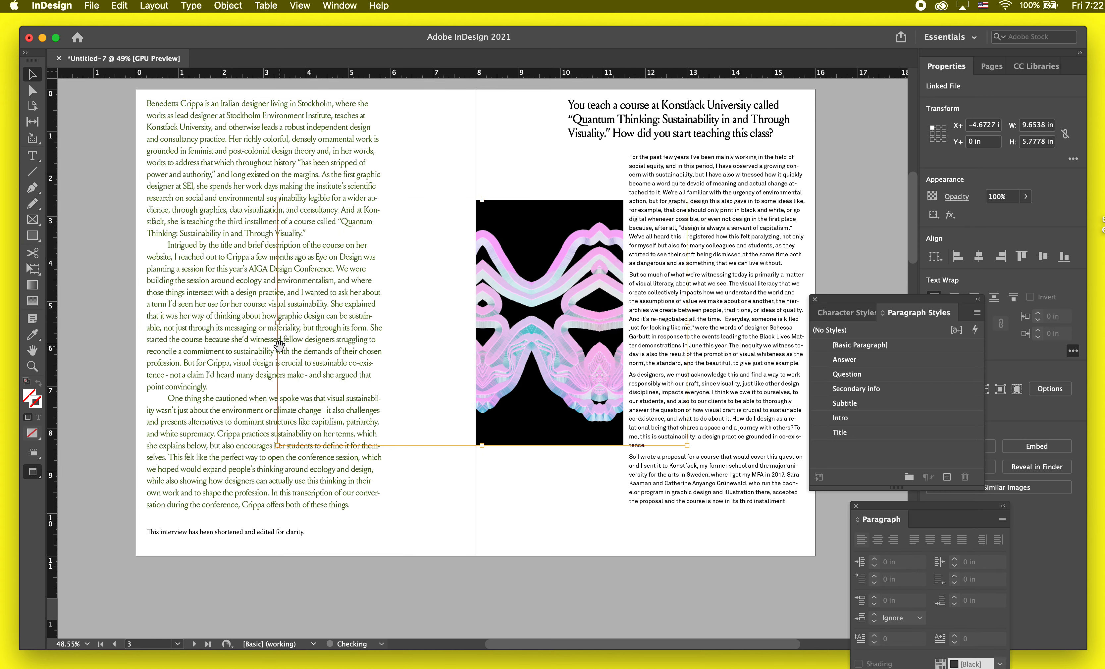
key("shift+Left")
key("shift+Left")
key("shift+Left")
key("shift+Left")
key("shift+Left")
key("shift+Left")
key("shift+Left")
key("shift+Left")
key("shift+Left")
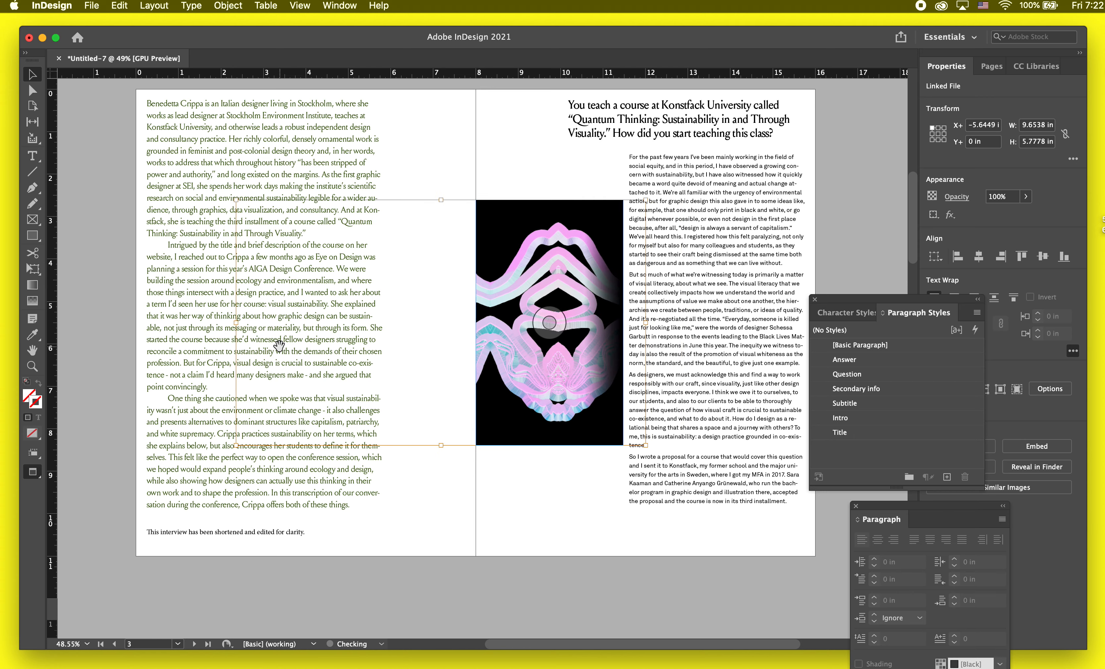
- Fine-tune the artwork's horizontal position inside its page 3 frame to a content X offset of about -5.87 in, then preview the spread
key("shift+Left")
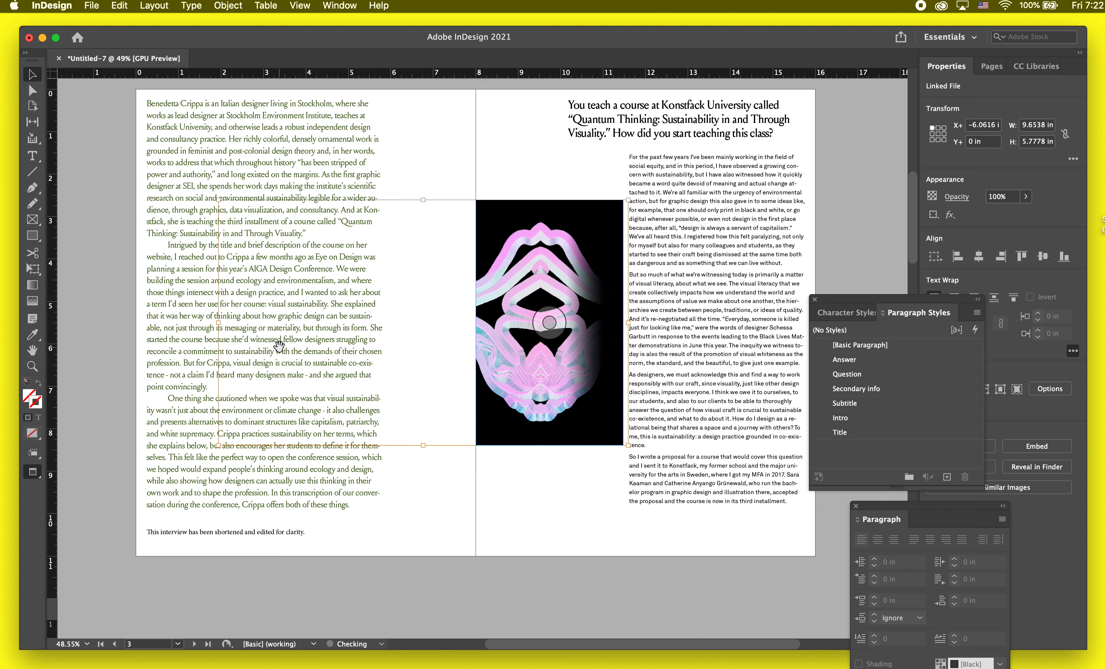
key("Right")
key("Right")
key("Right")
key("Right")
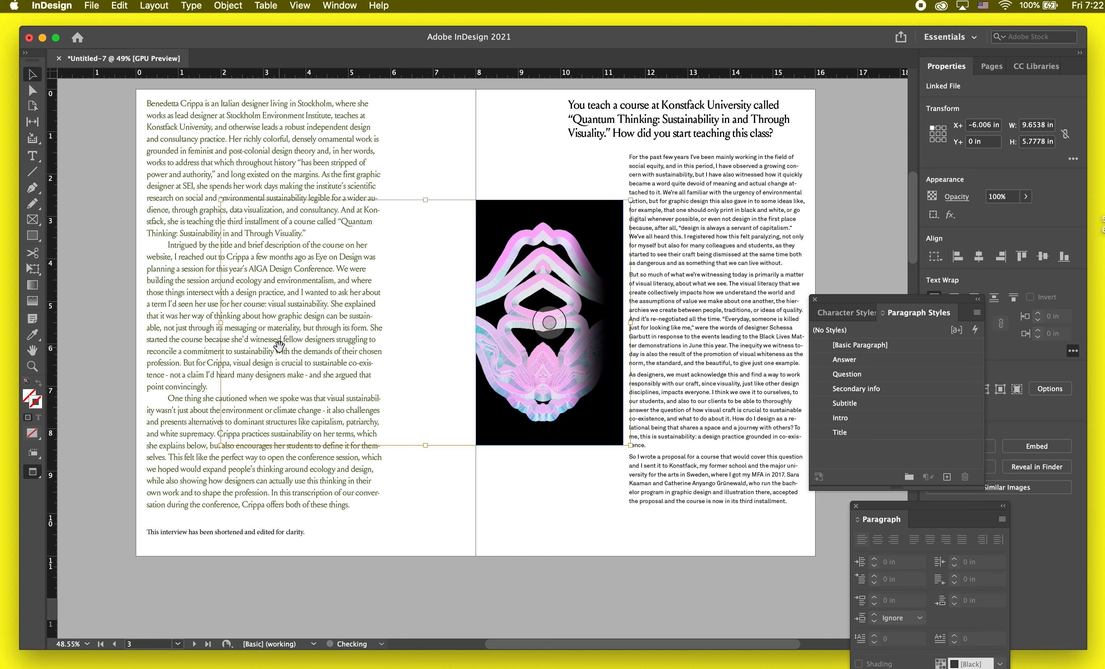
key("shift+Right")
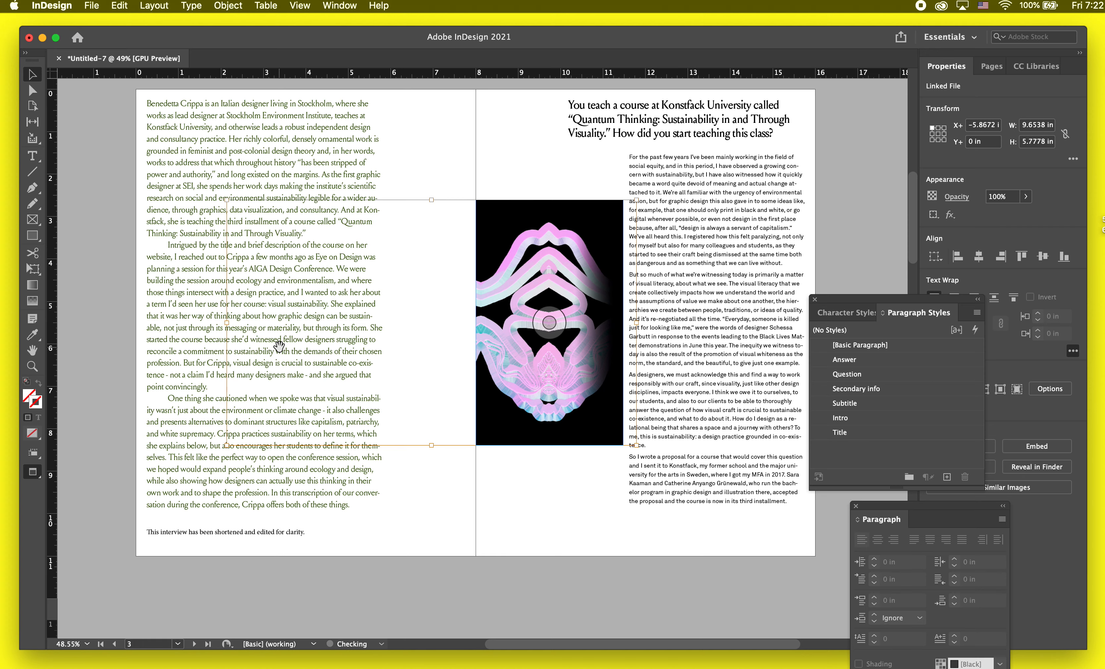
key("Escape")
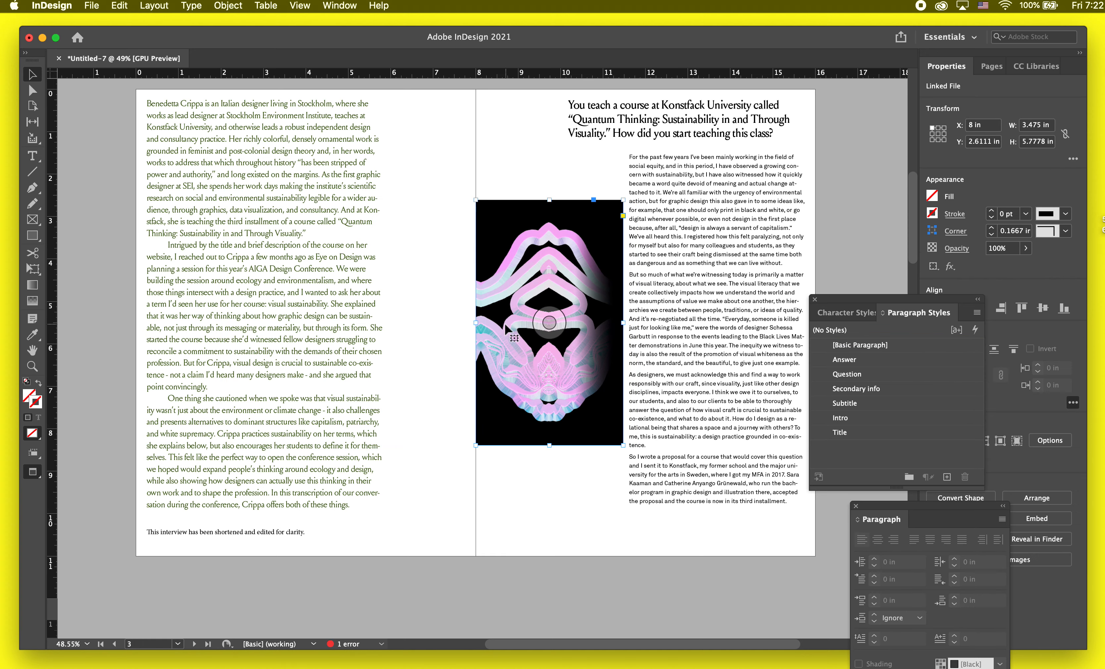
key("w")
key("w")
left_click(409, 463)
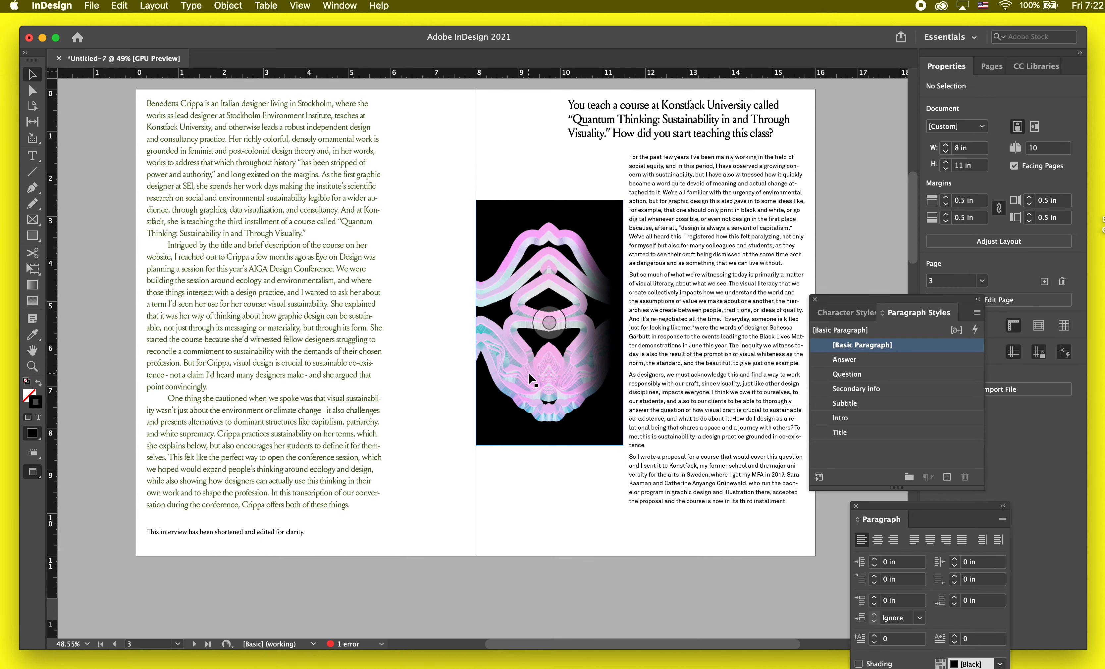
- Try widening the page 3 image frame to 4.9 in across the answer text, then undo it
left_click(528, 374)
key("w")
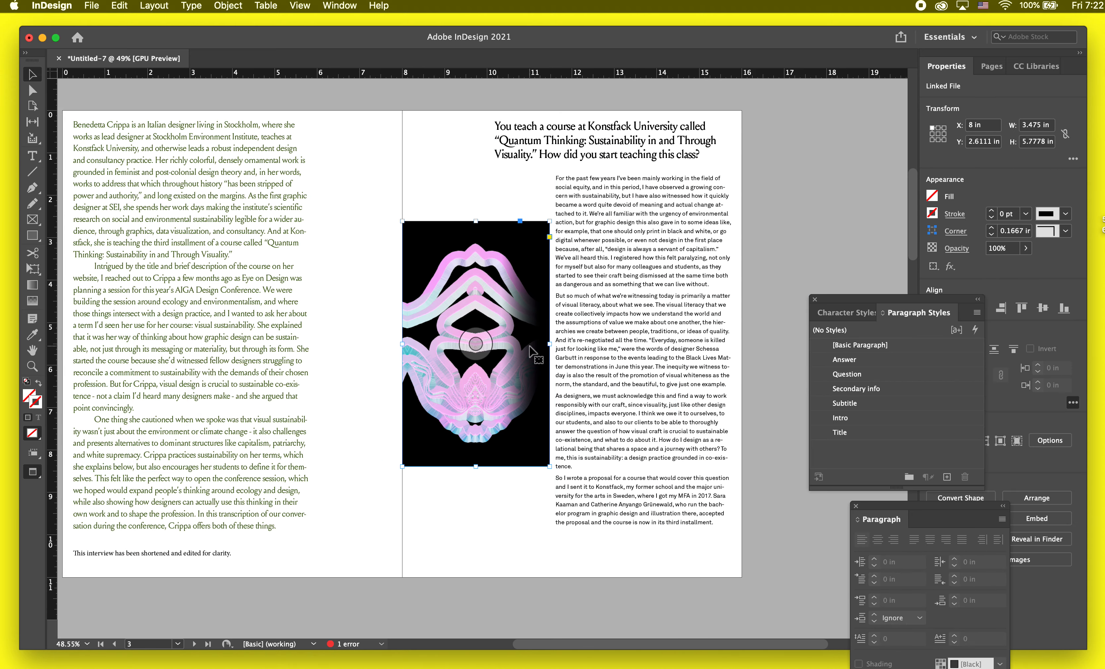
key("w")
key("w")
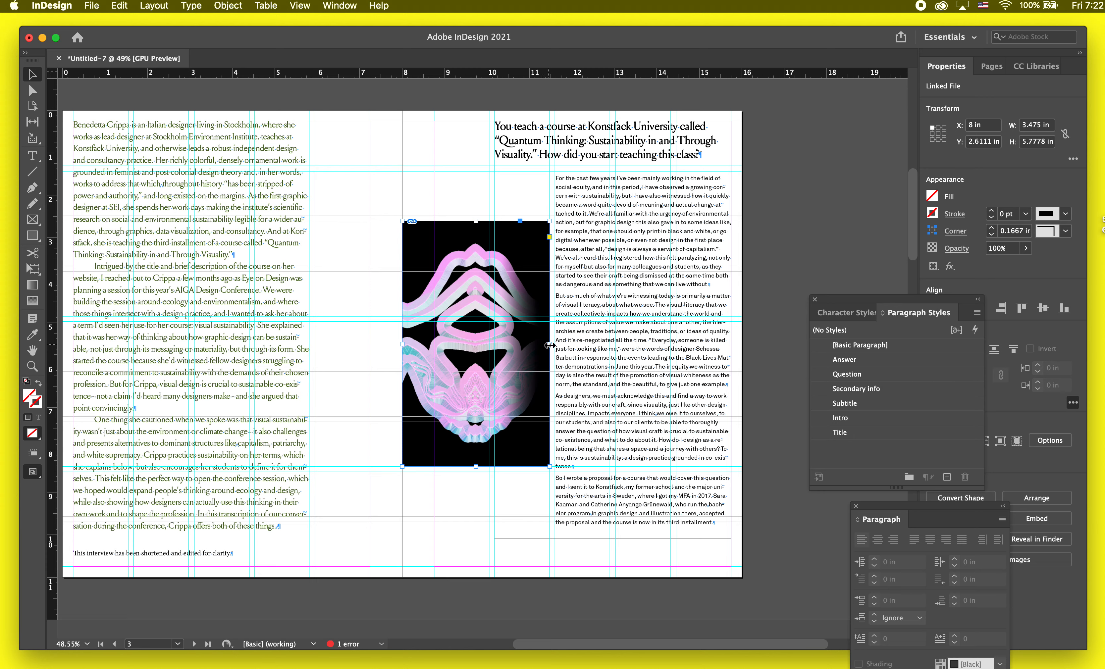
left_click_drag(548, 344, 610, 345)
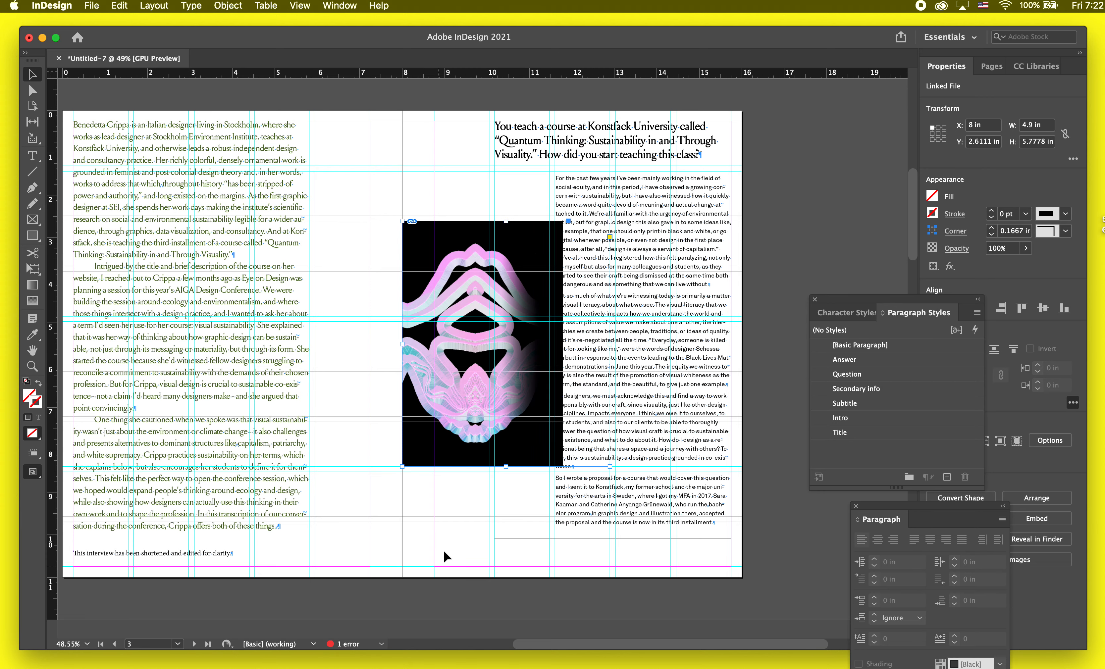
key("super+z")
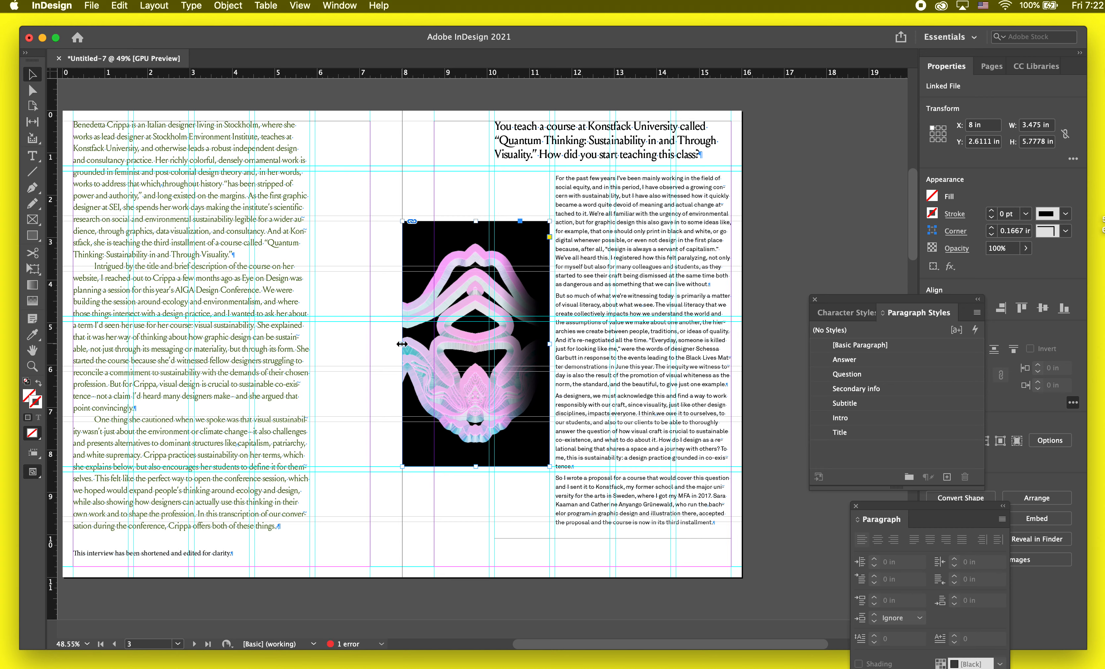
- Extend the image frame across the spine onto page 2, fitting it to the grid at X 3.1 in with a width of 8.375 in
left_click_drag(402, 345, 253, 339)
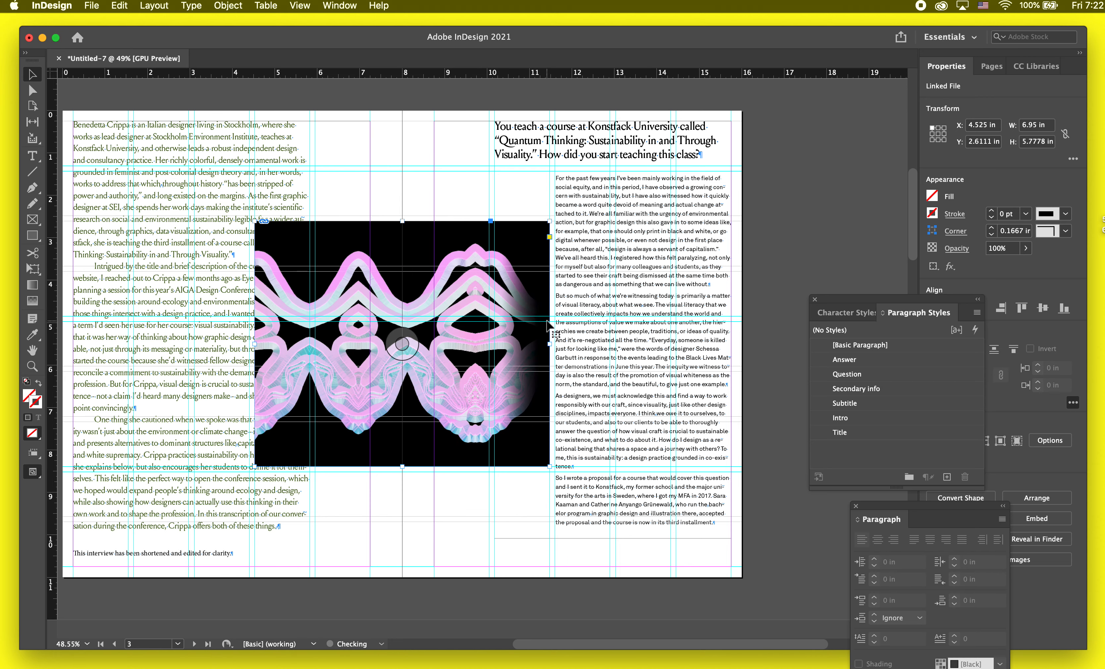
double_click(549, 344)
left_click_drag(153, 343, 193, 342)
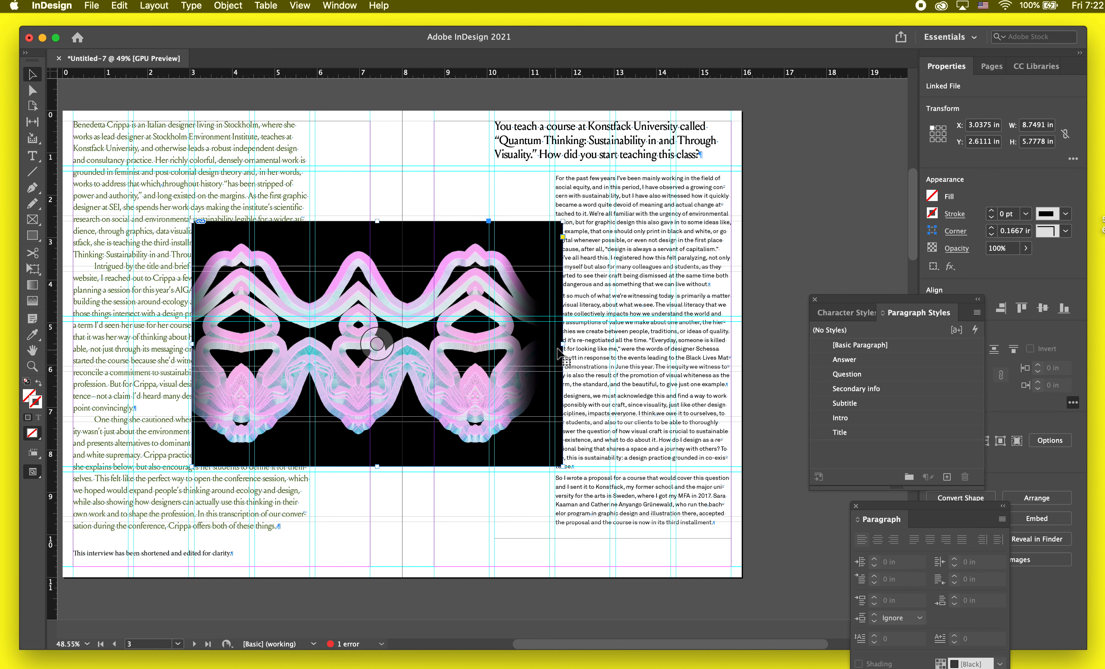
left_click_drag(562, 345, 549, 346)
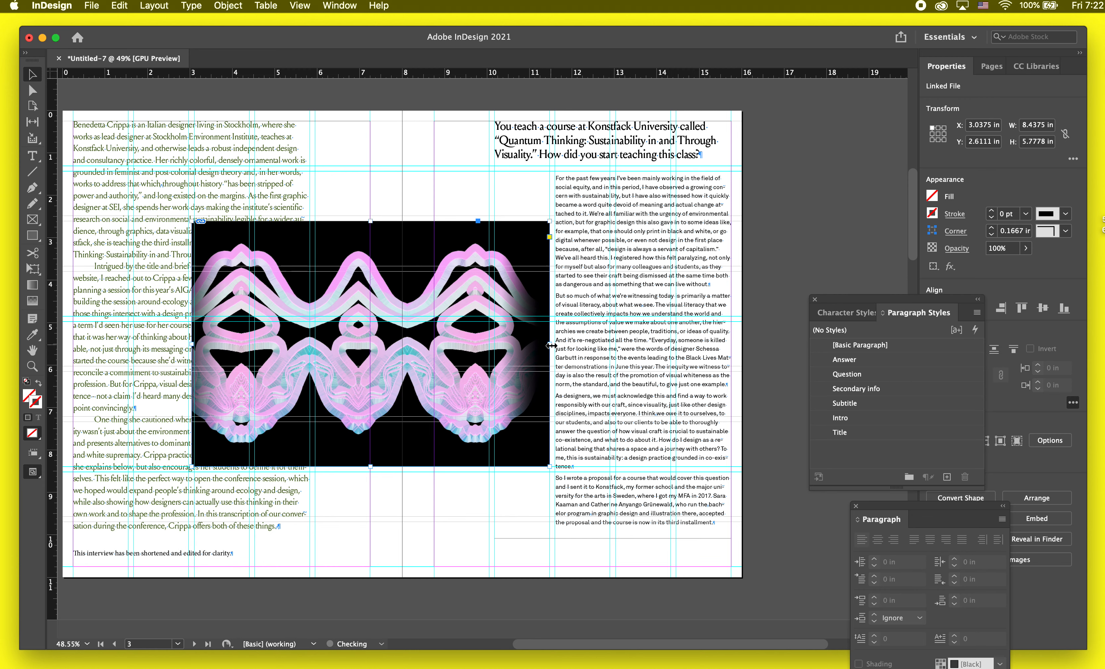
scroll(232, 279, "left", 3)
scroll(232, 279, "down", 1)
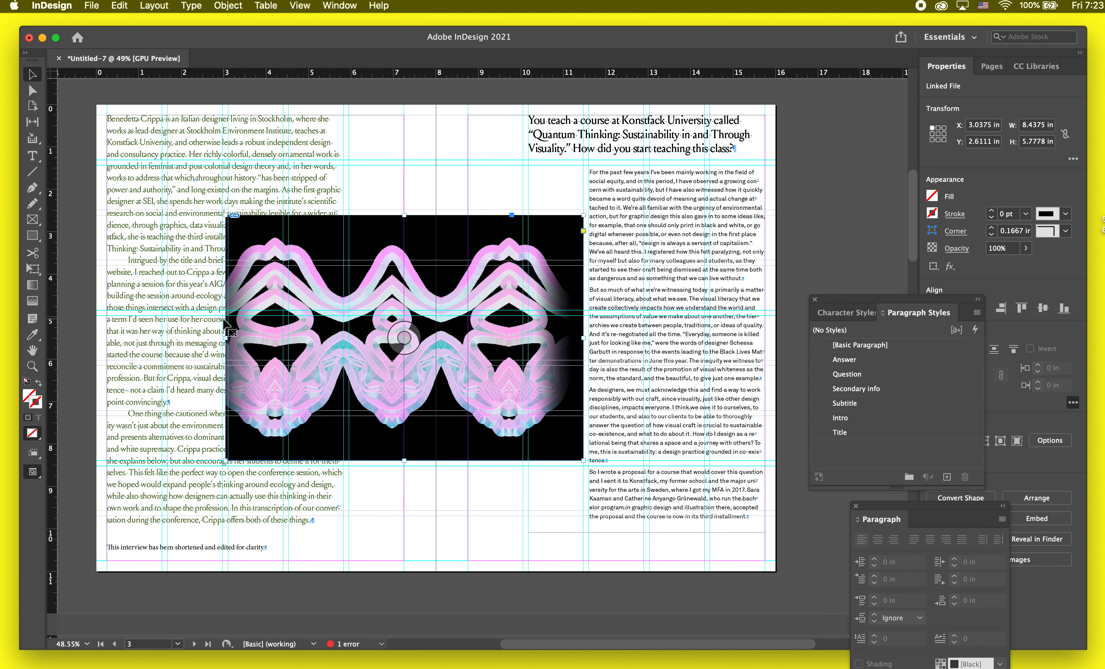
left_click_drag(225, 341, 230, 337)
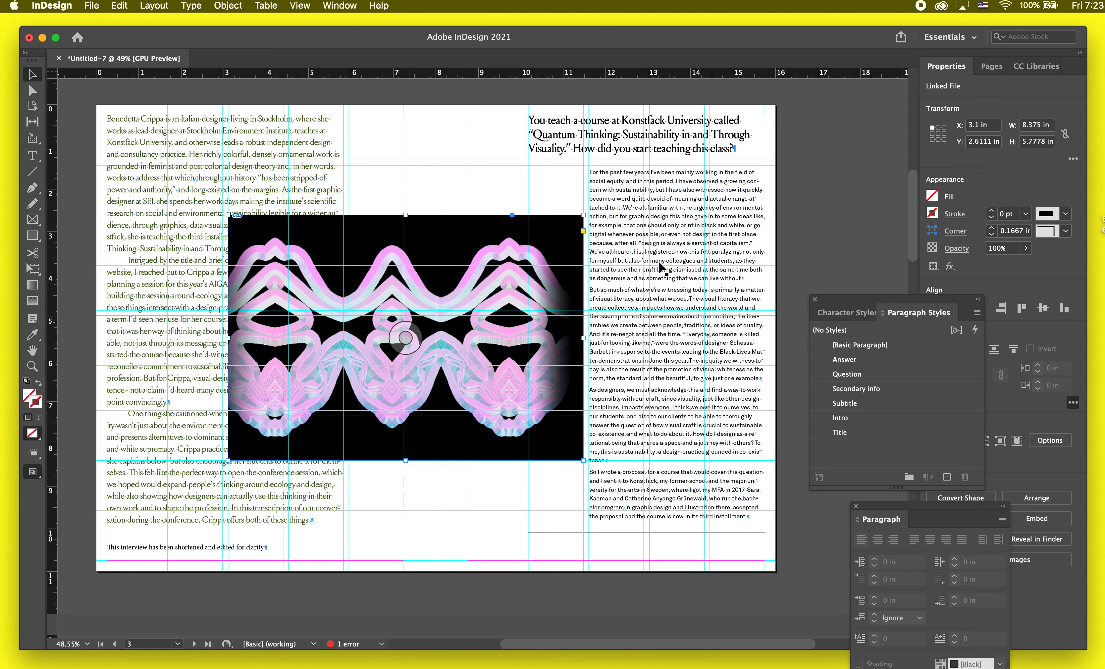
- Wrap the spread's text around the image frame's bounding box and show the wrap offset options
left_click_drag(948, 301, 907, 595)
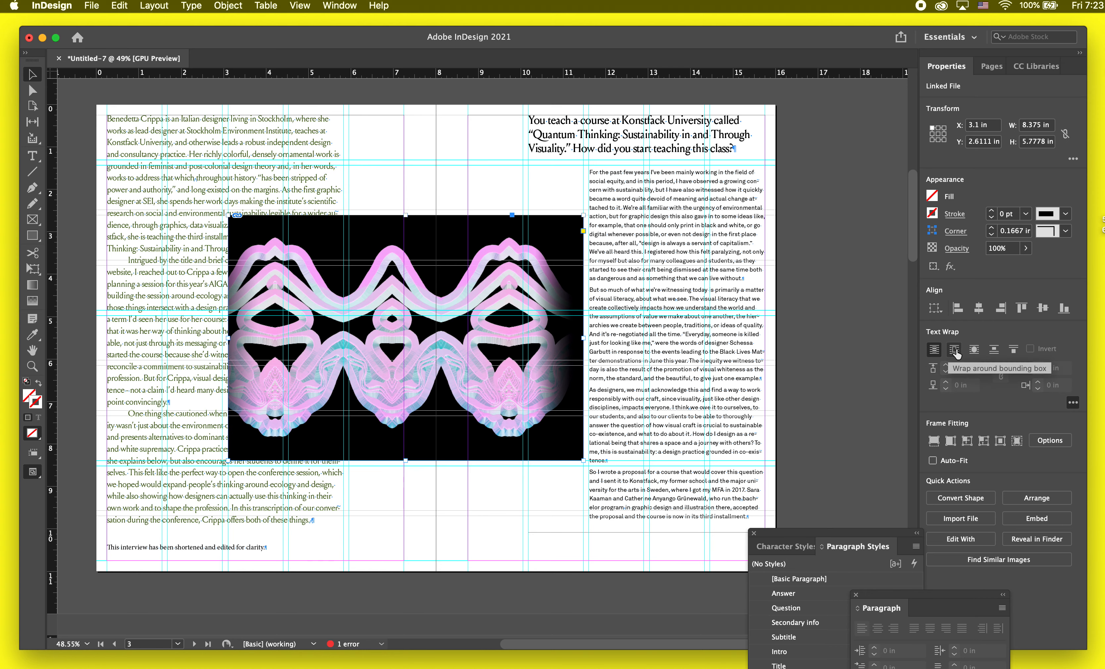
left_click(954, 351)
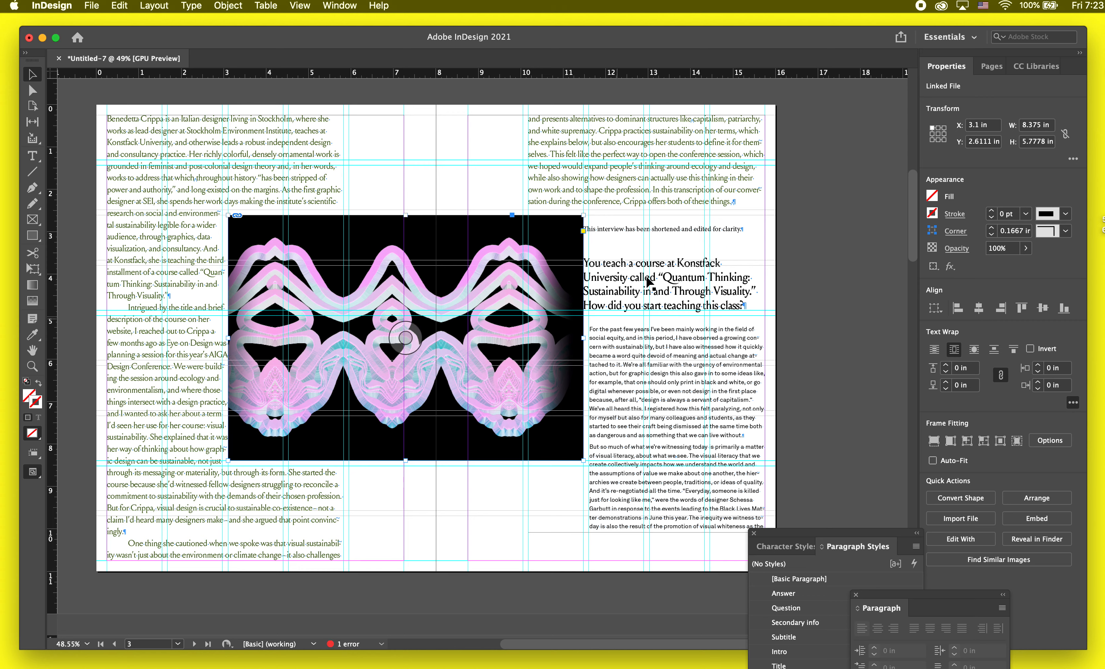
left_click(1072, 404)
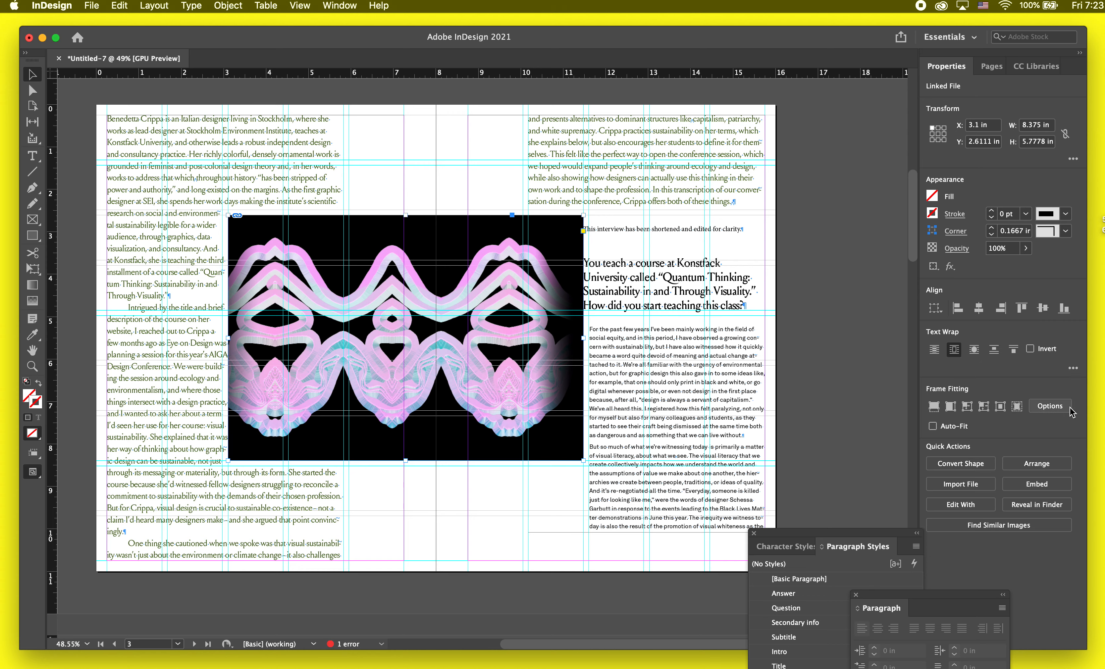
left_click(1072, 369)
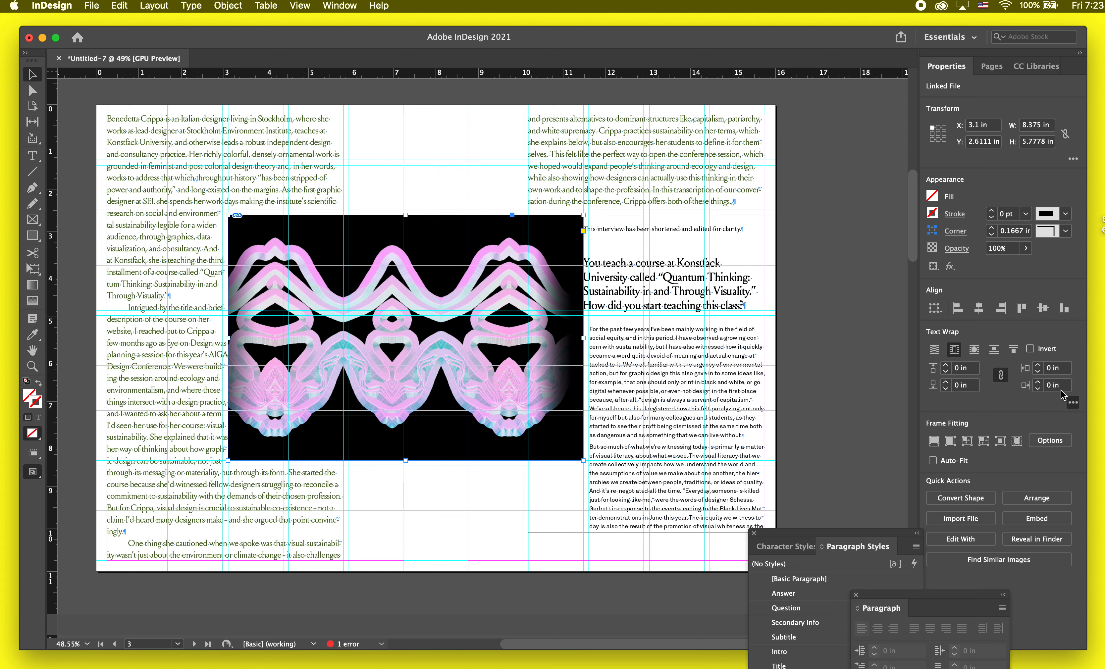
left_click(1072, 403)
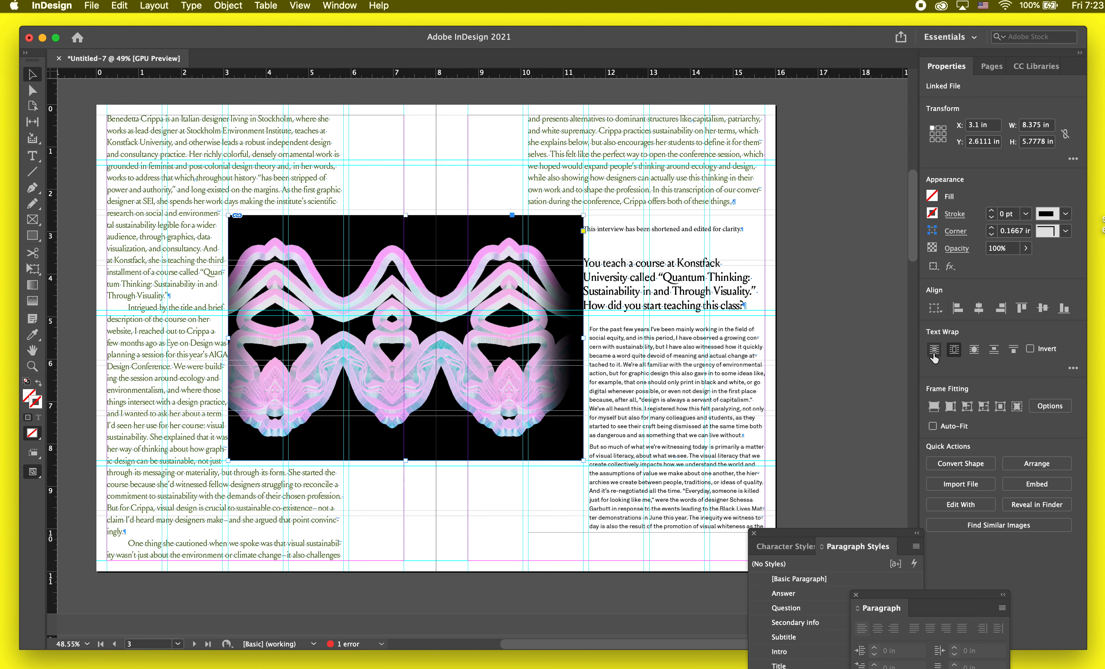
left_click(1072, 368)
- Set the image's text wrap offset to 0.1875 in on all four sides and preview how the text reflows onto the following spread
left_click(949, 365)
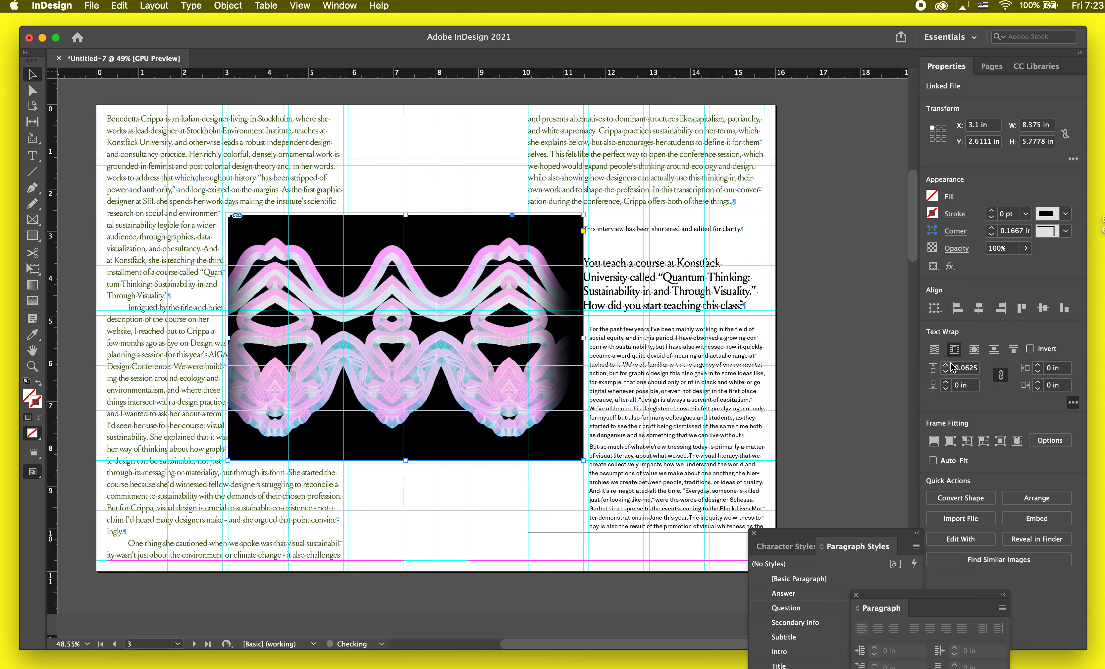
left_click(948, 382)
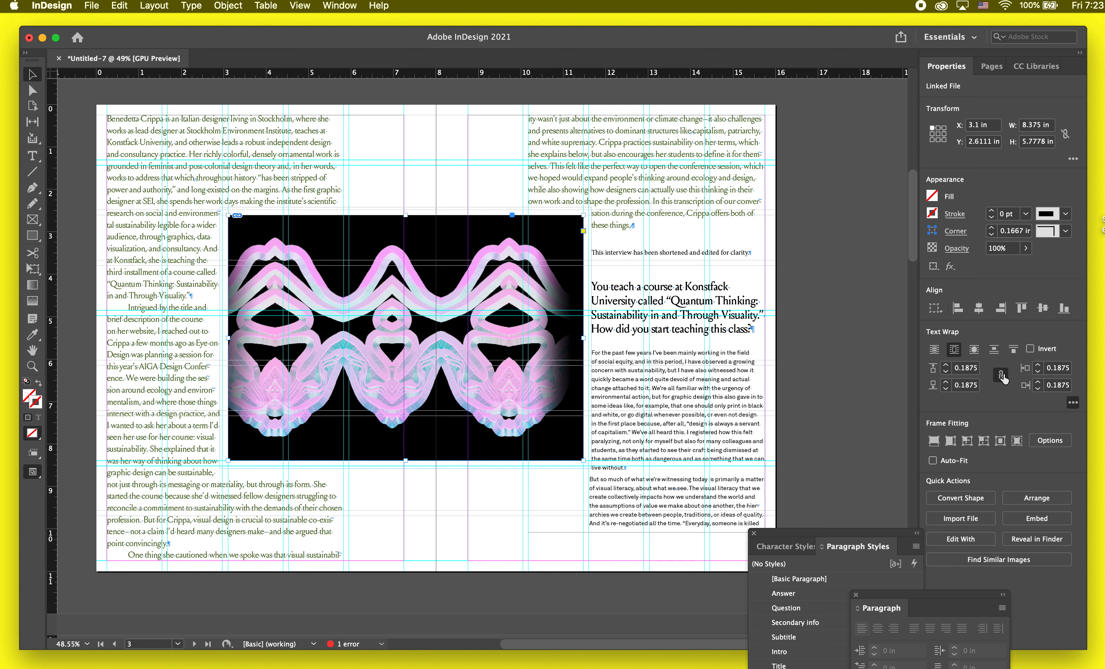
left_click(450, 185)
key("w")
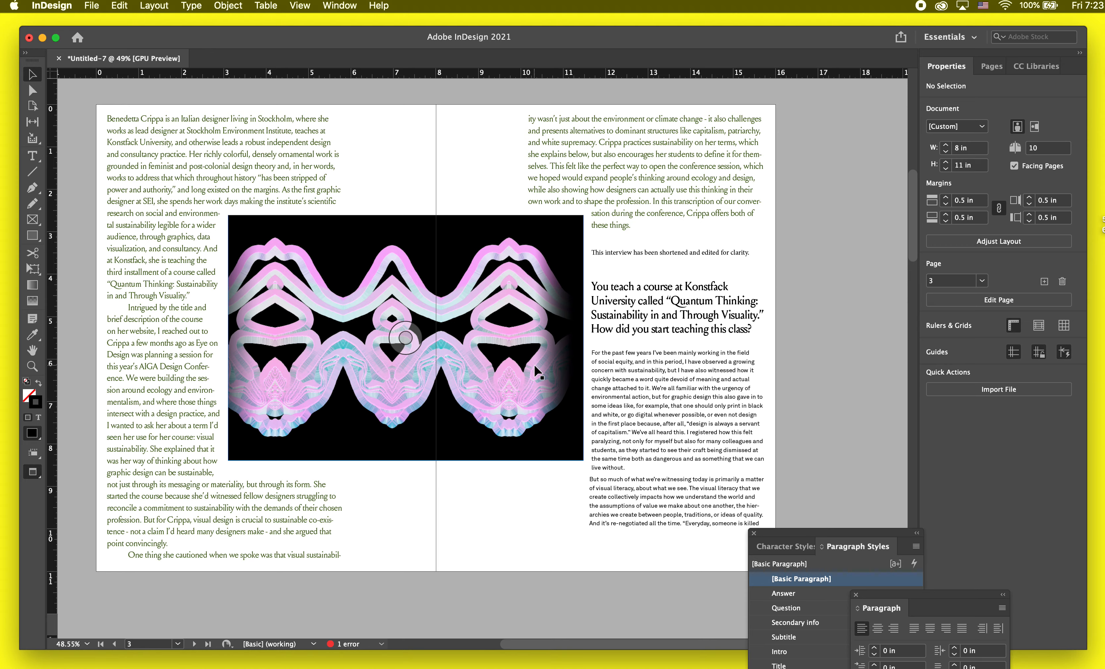
scroll(531, 379, "down", 10)
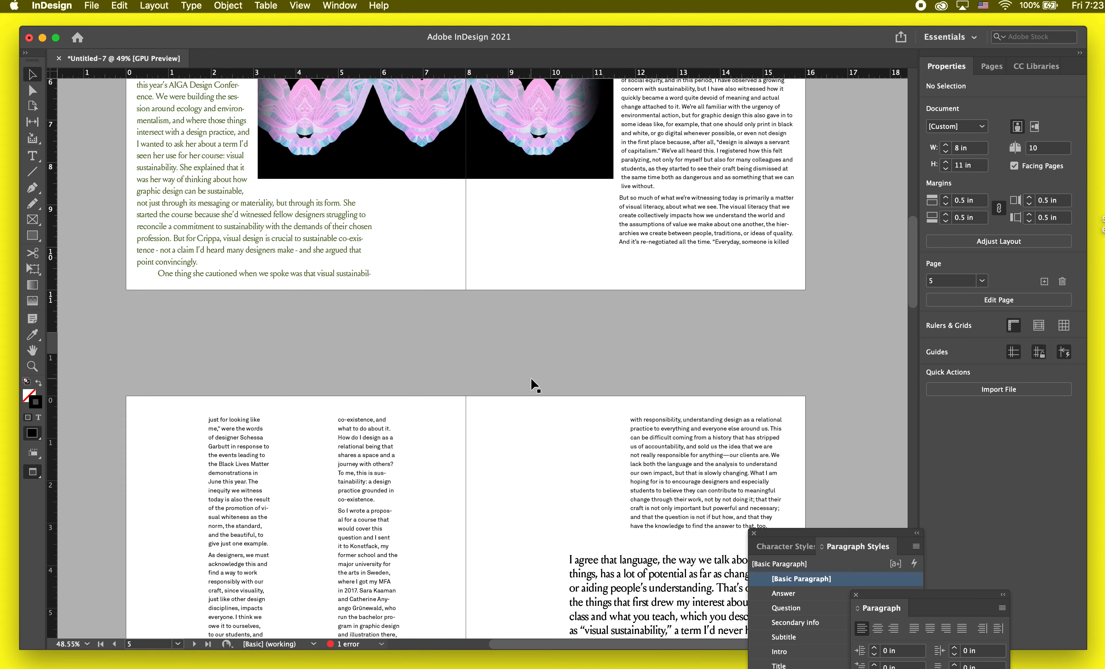
scroll(531, 378, "up", 10)
- Unlink the image's text wrap offsets and raise only the bottom offset to 0.8125 in
left_click(530, 378)
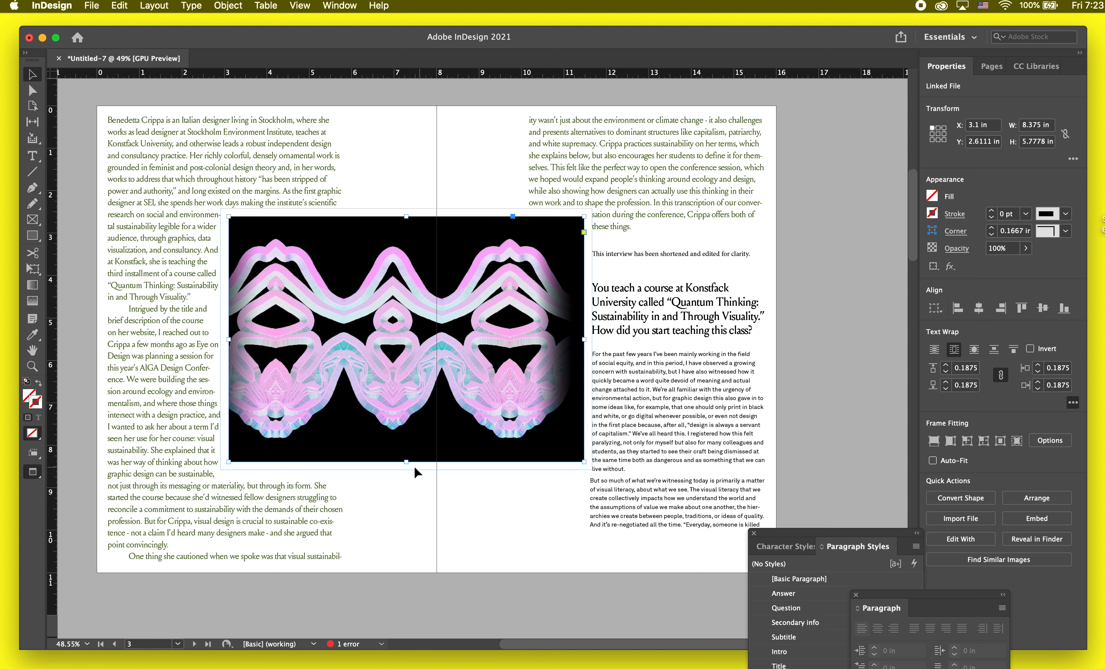
left_click(1000, 379)
left_click(945, 382)
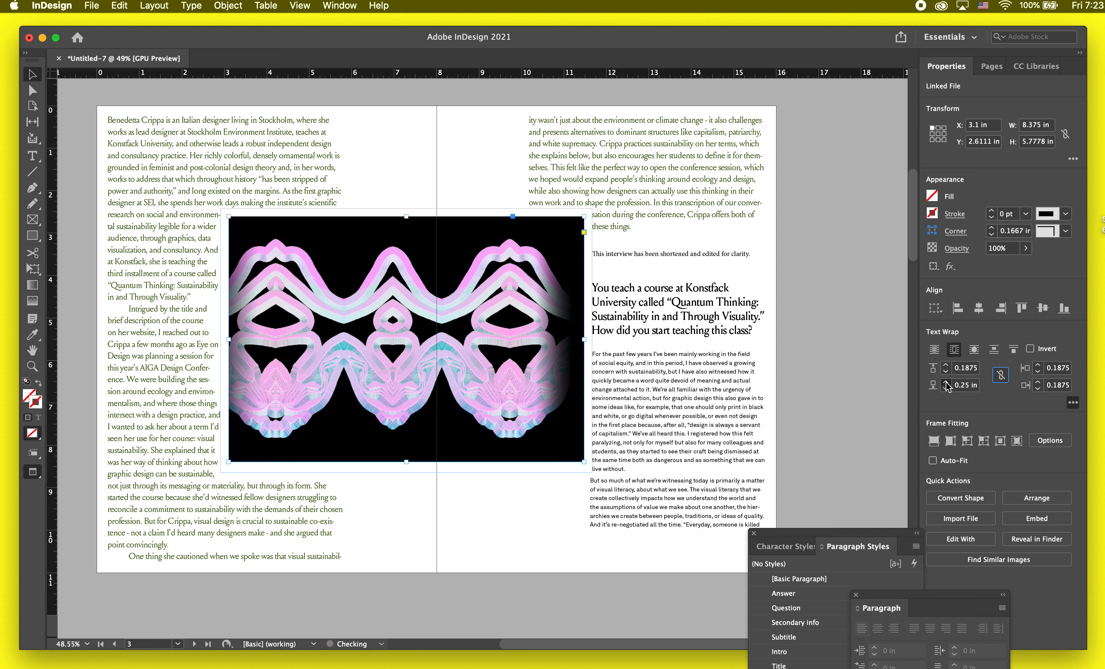
left_click(944, 382)
left_click(945, 383)
left_click(946, 383)
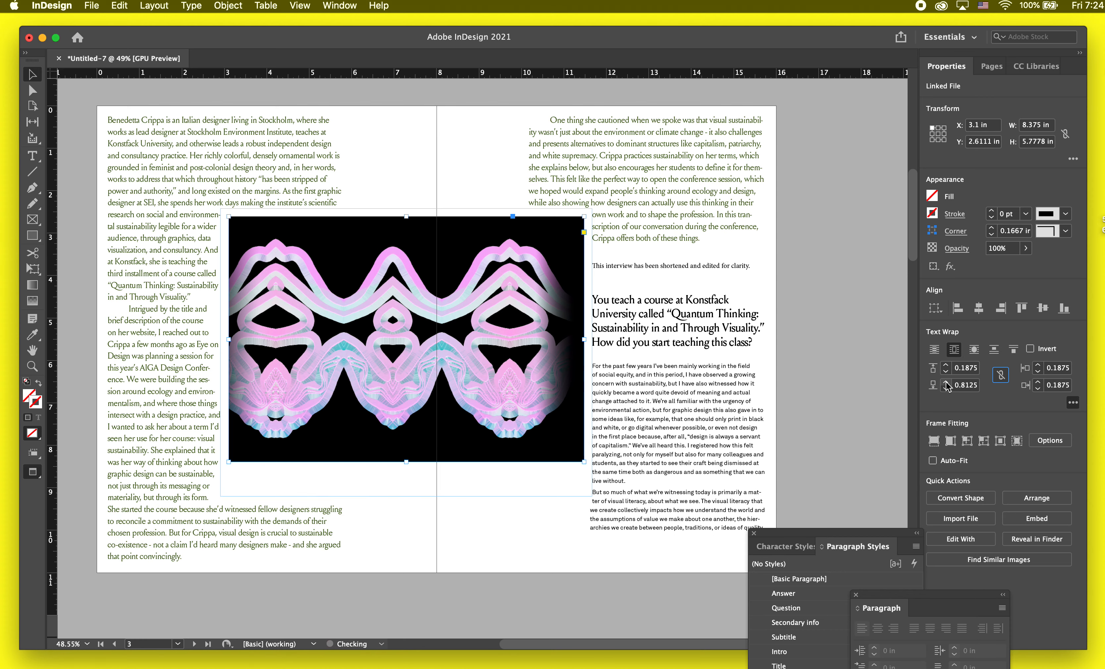
left_click(570, 591)
- Draw a text frame about 2.28 × 1.52 in below the image on page 3 and fill it with the answer's opening words through "sustainability"
scroll(343, 492, "down", 1)
scroll(342, 492, "left", 1)
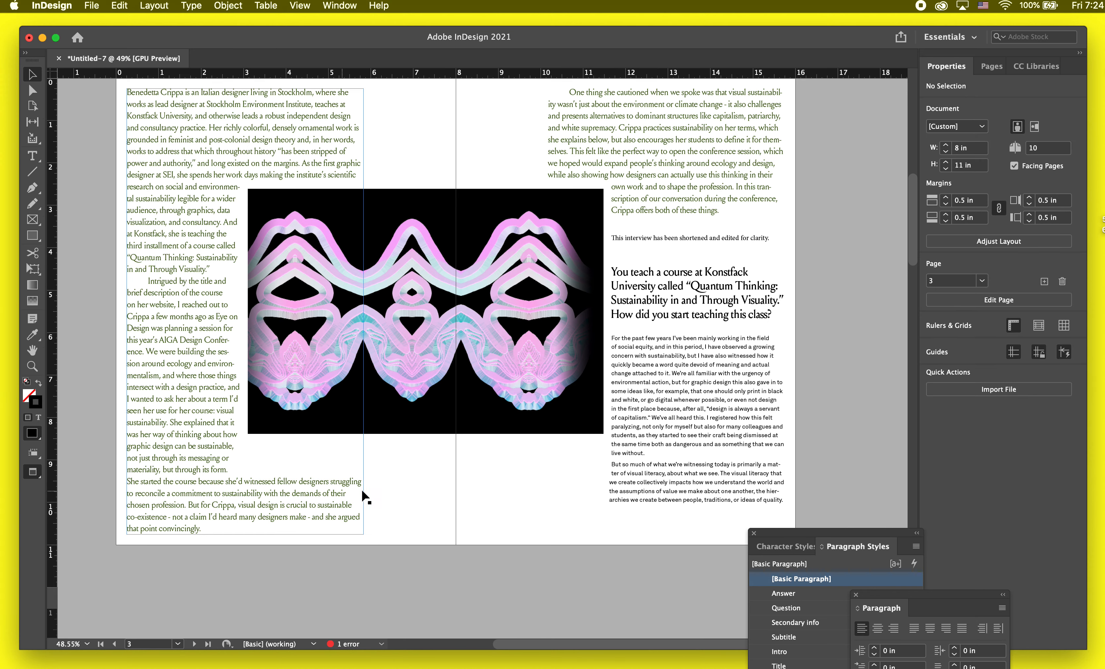
scroll(430, 492, "up", 2)
key("t")
left_click_drag(481, 447, 604, 529)
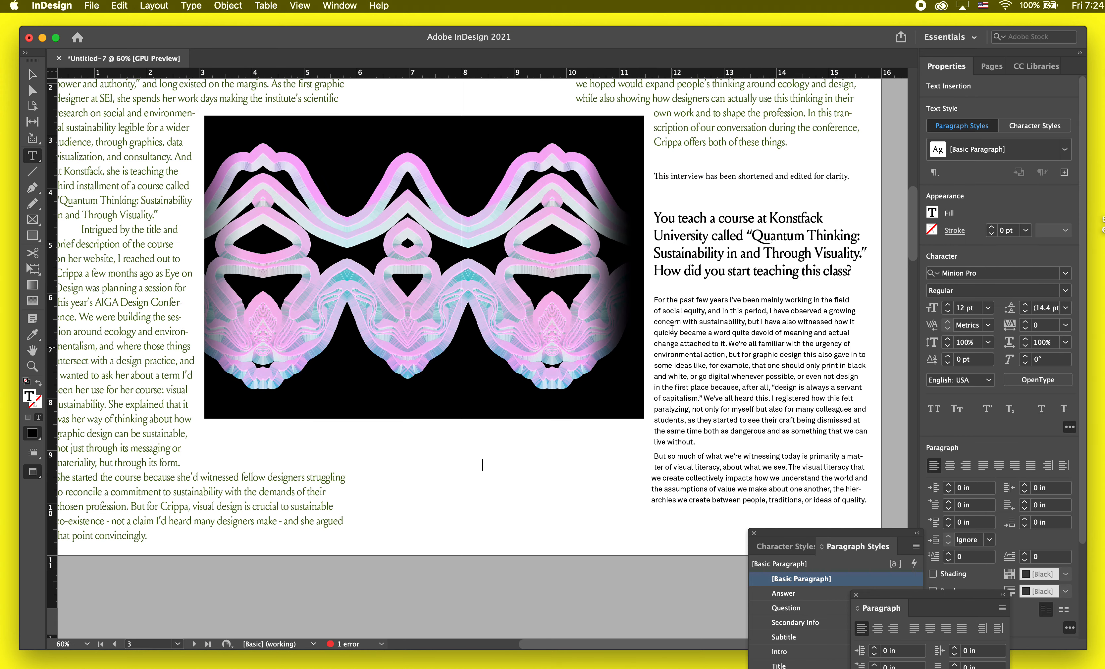
left_click_drag(654, 300, 745, 323)
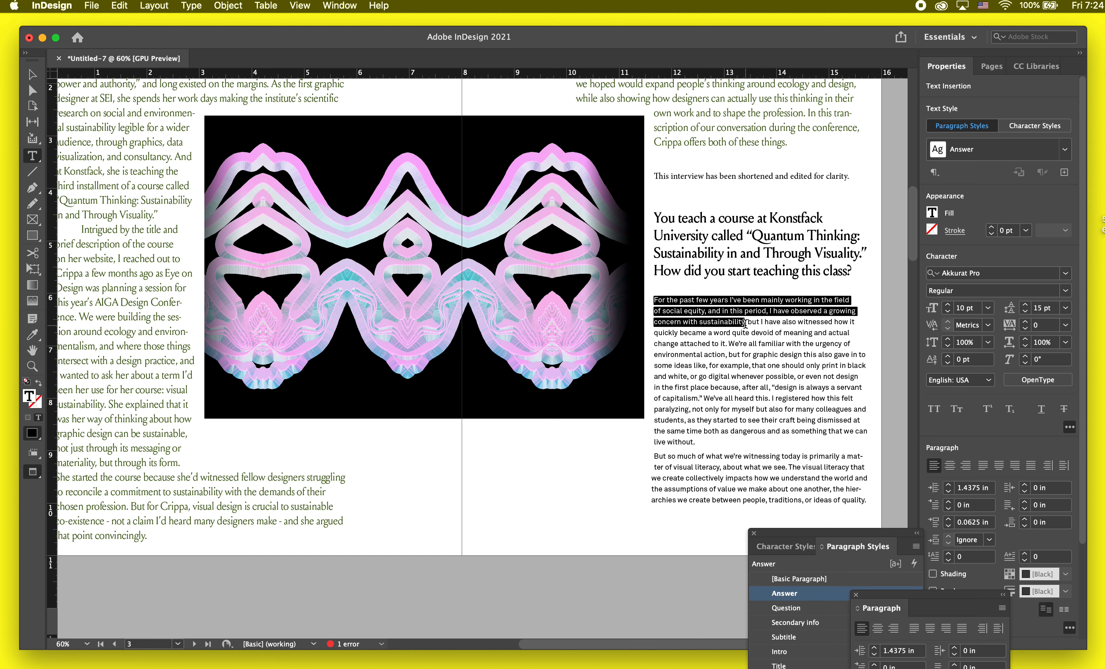
left_click(491, 448)
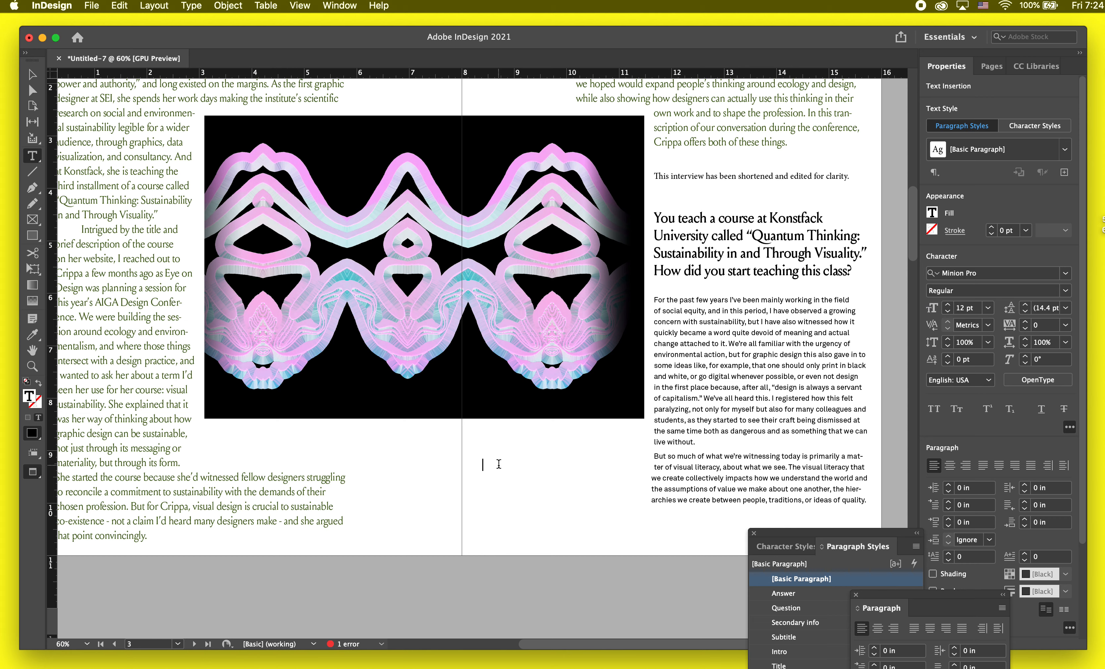
type("For the past few years I’ve been mainly working in the field")
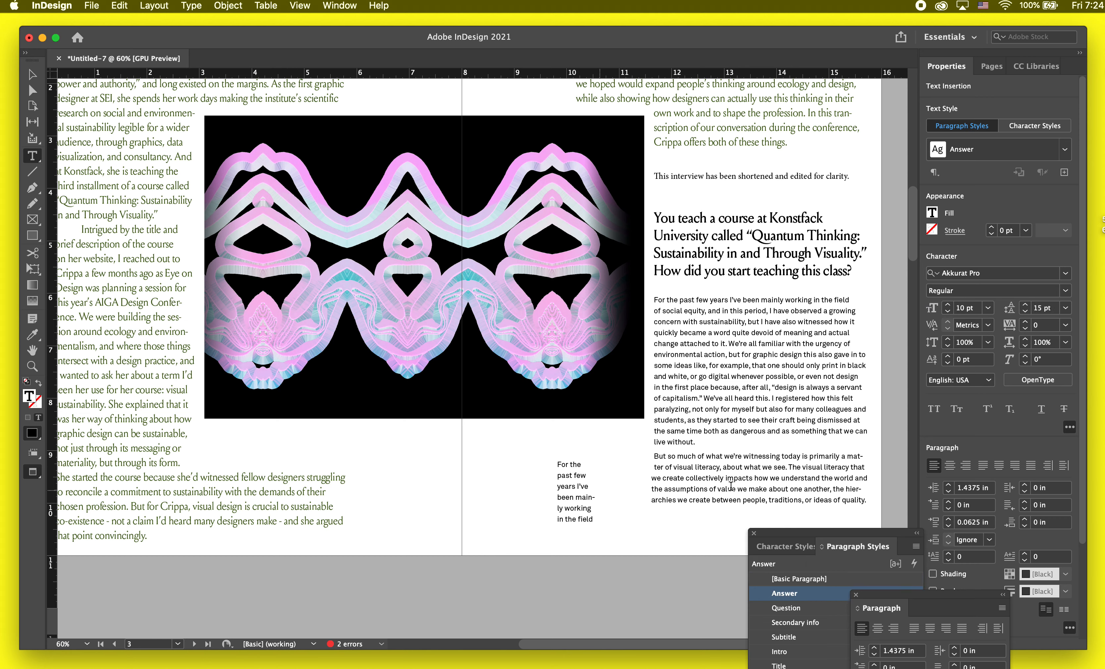
- Apply the Subtitle paragraph style to all the text in the new caption frame
key("super+a")
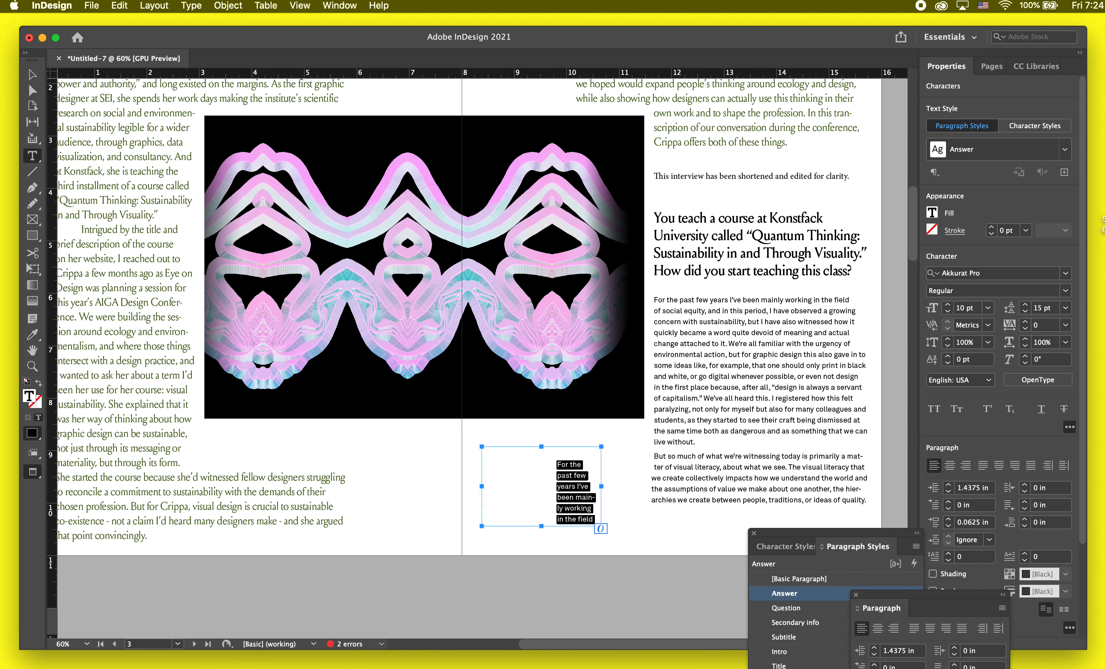
left_click(1069, 151)
left_click(995, 273)
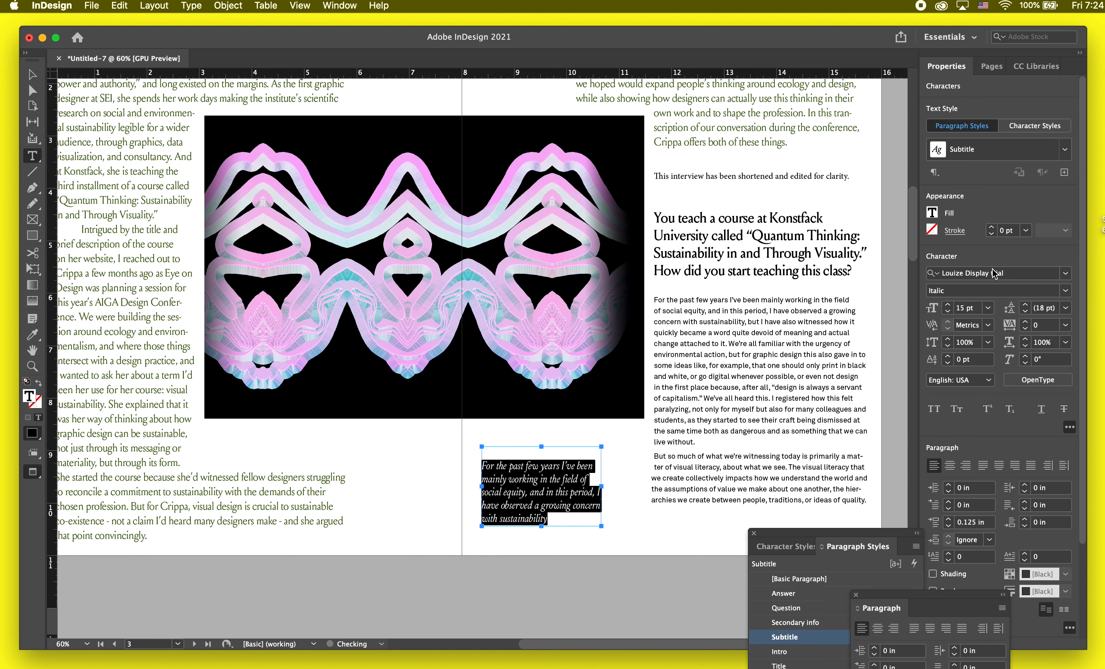
key("Escape")
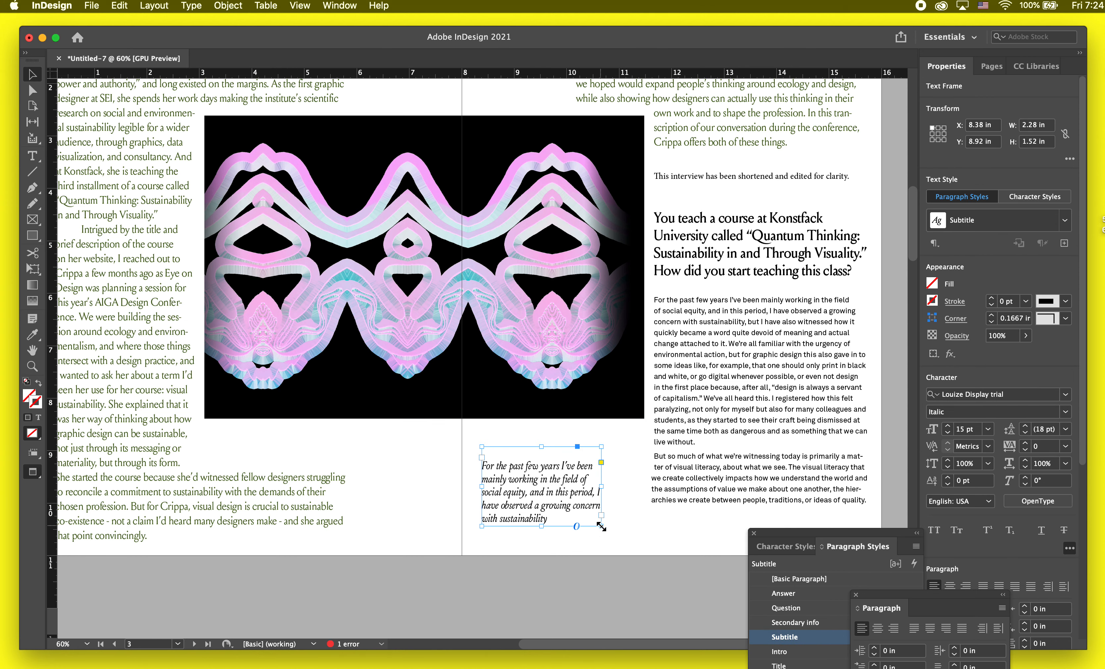
- Resize the caption frame to about 3.095 × 1.72 in and place it against the image's bottom edge, at about X 6.54 in
left_click_drag(601, 527, 496, 493)
left_click(502, 541)
left_click(513, 496)
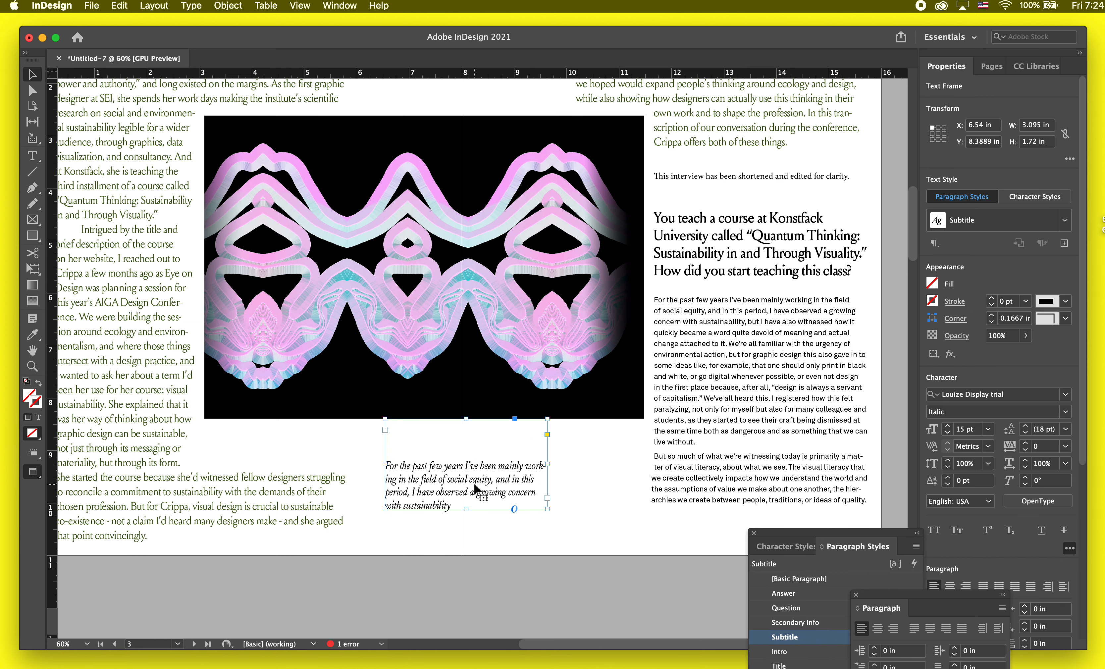
- Make the caption frame ignore text wrap and fit it at about 4.7 × 0.74 in beneath the image's left edge, at X 3.1 in
left_click(410, 254)
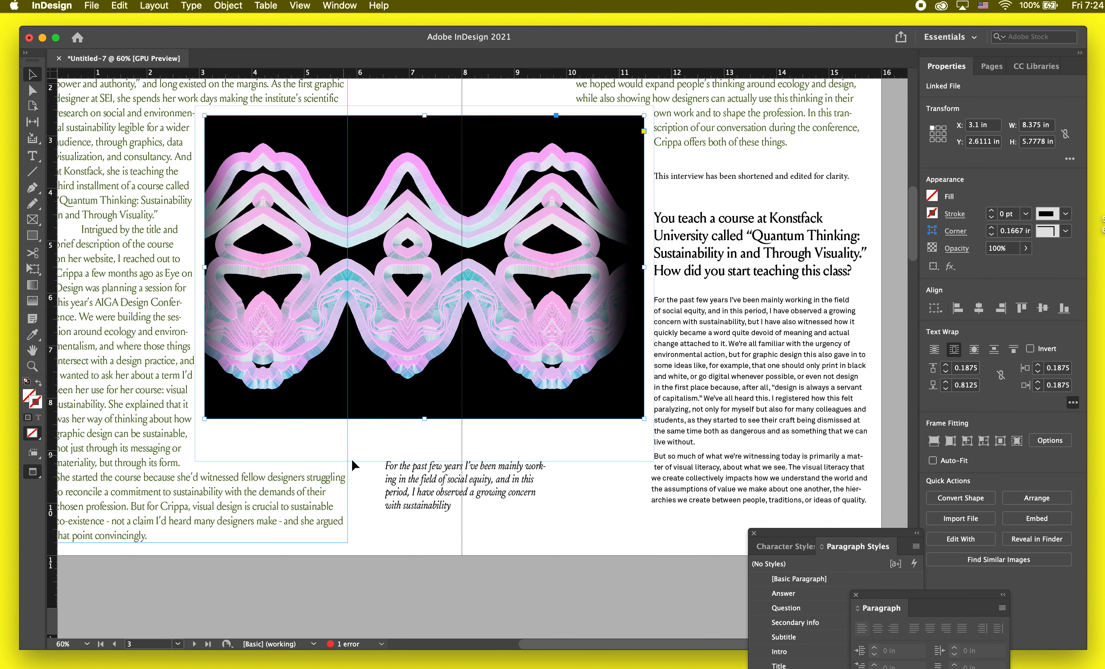
left_click(442, 494)
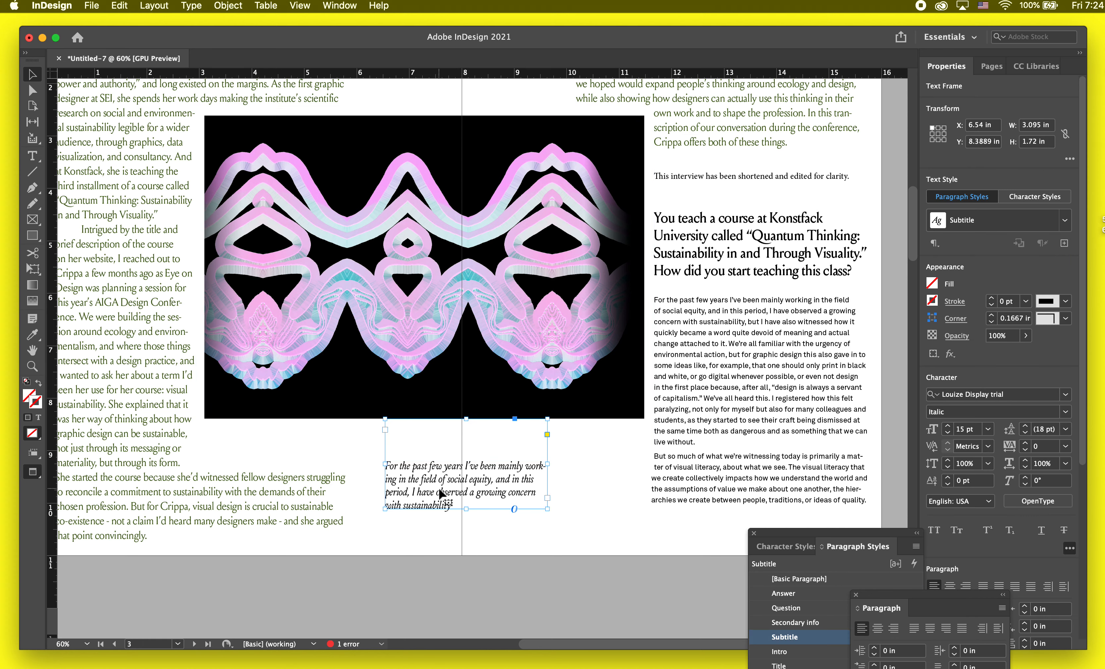
left_click(447, 545)
left_click(436, 457)
left_click(227, 7)
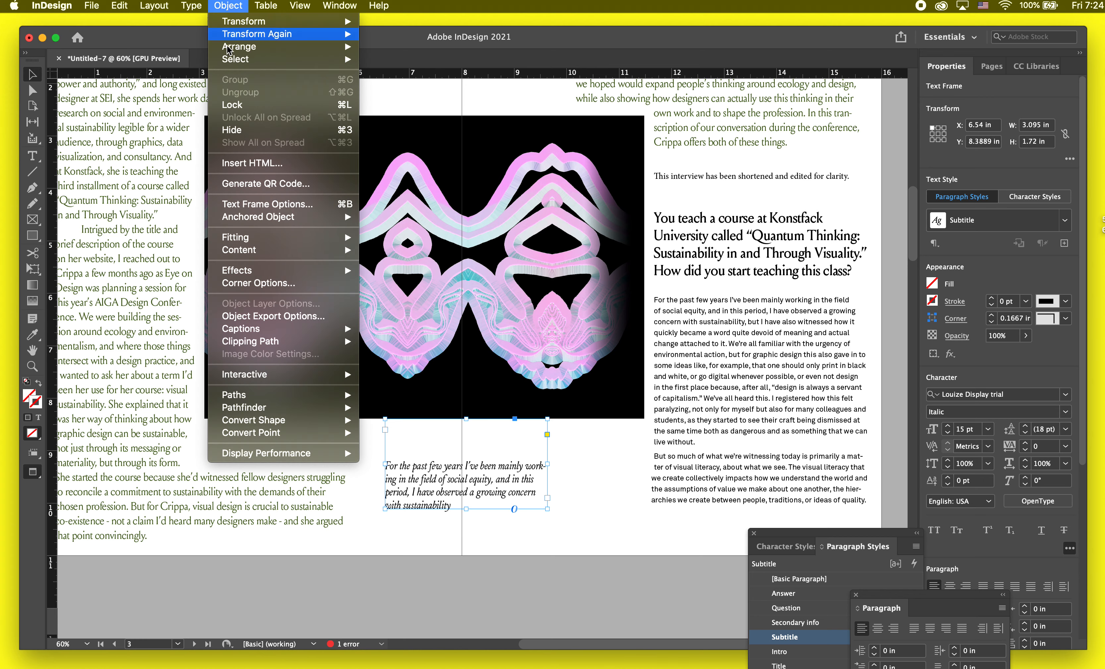
left_click(268, 210)
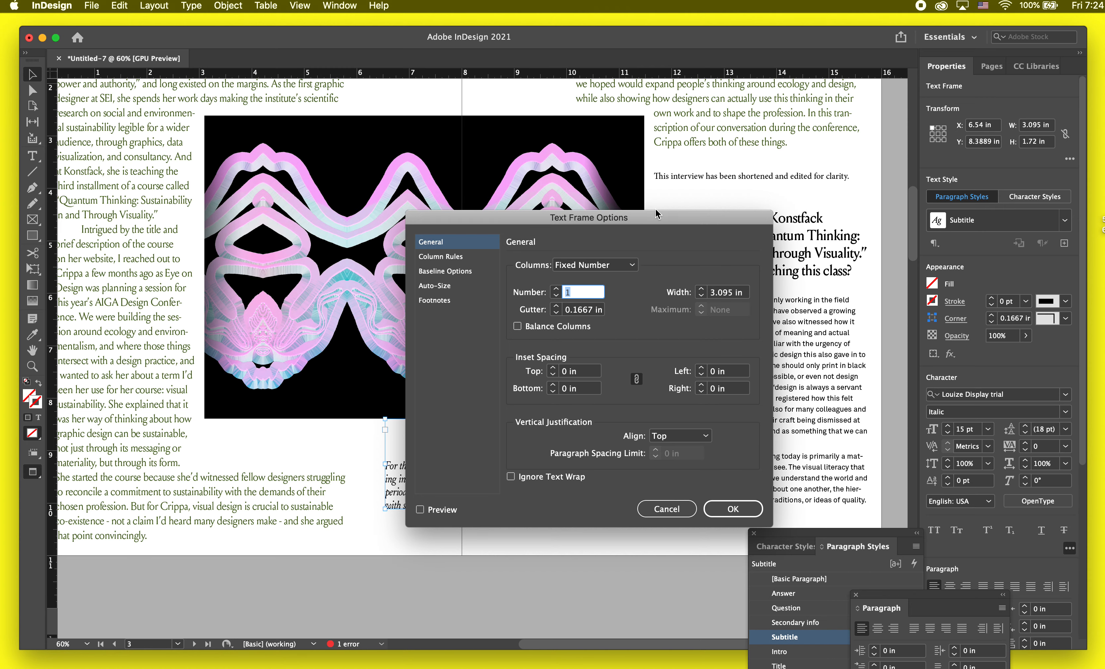
left_click_drag(623, 218, 779, 53)
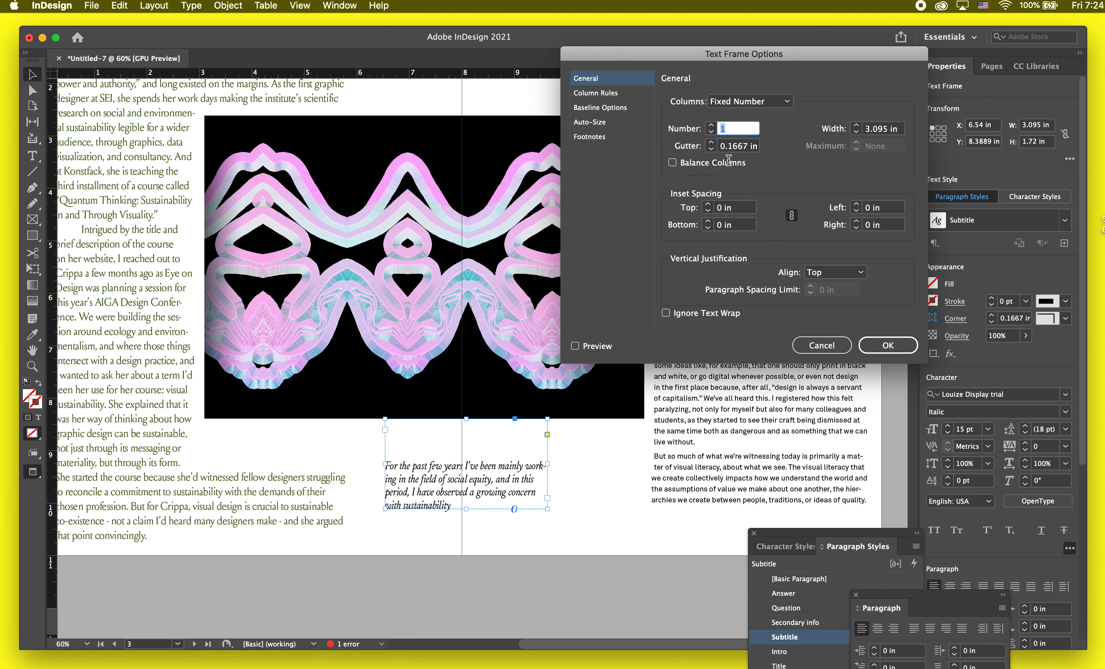
left_click(666, 312)
left_click(894, 346)
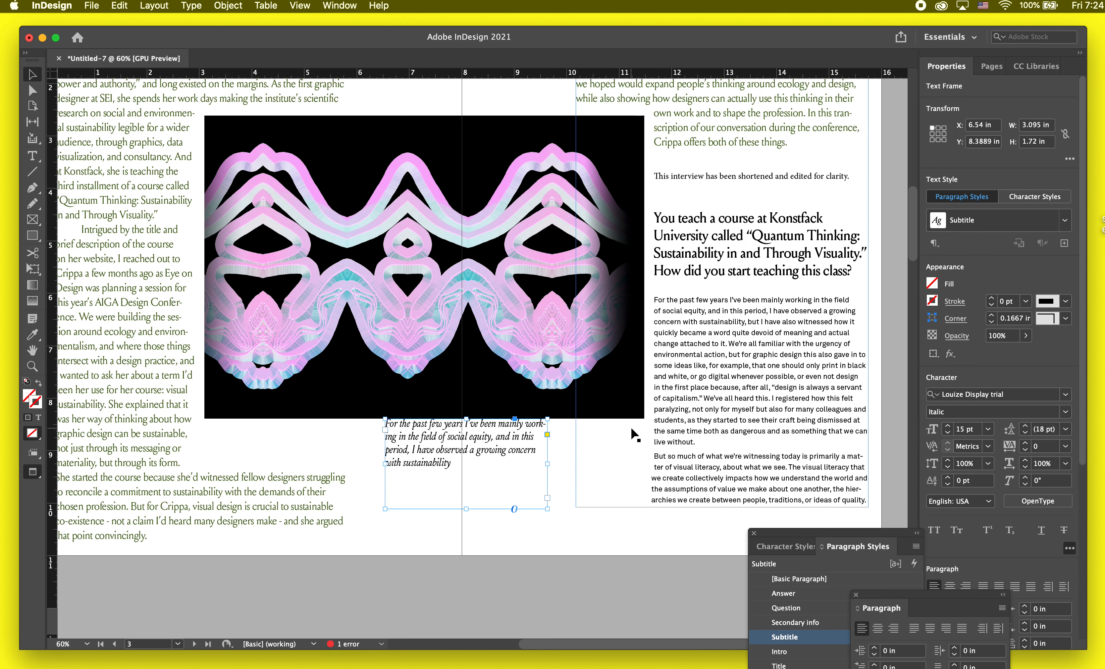
left_click_drag(537, 504, 220, 403)
- Colour all the caption text with a pink sampled from the image using the Eyedropper
double_click(418, 461)
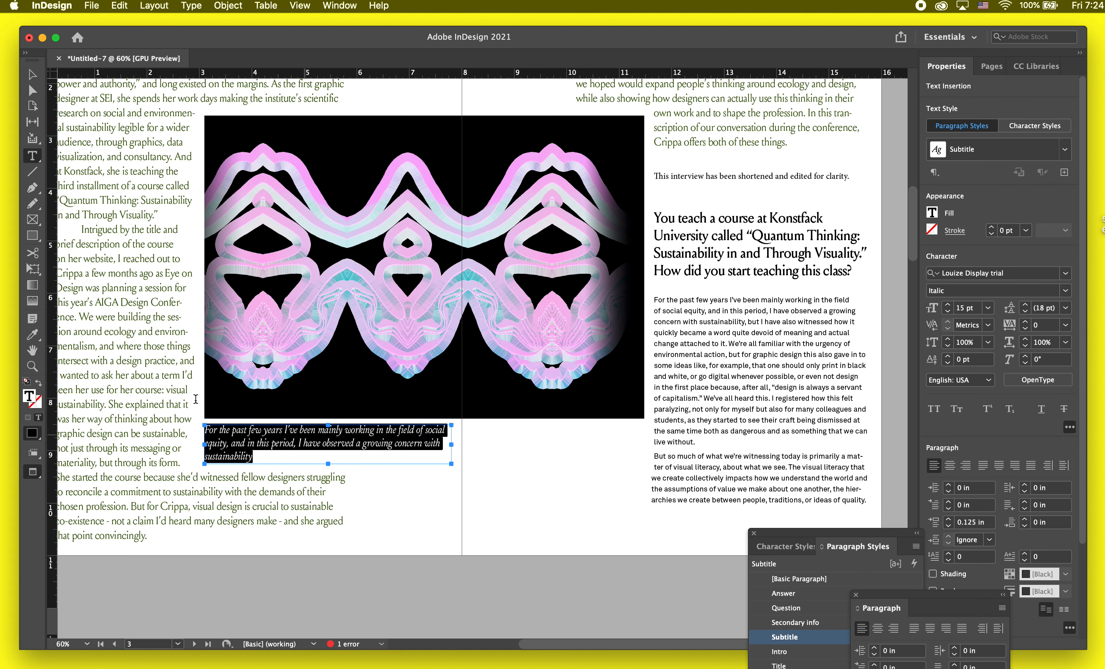
left_click(33, 336)
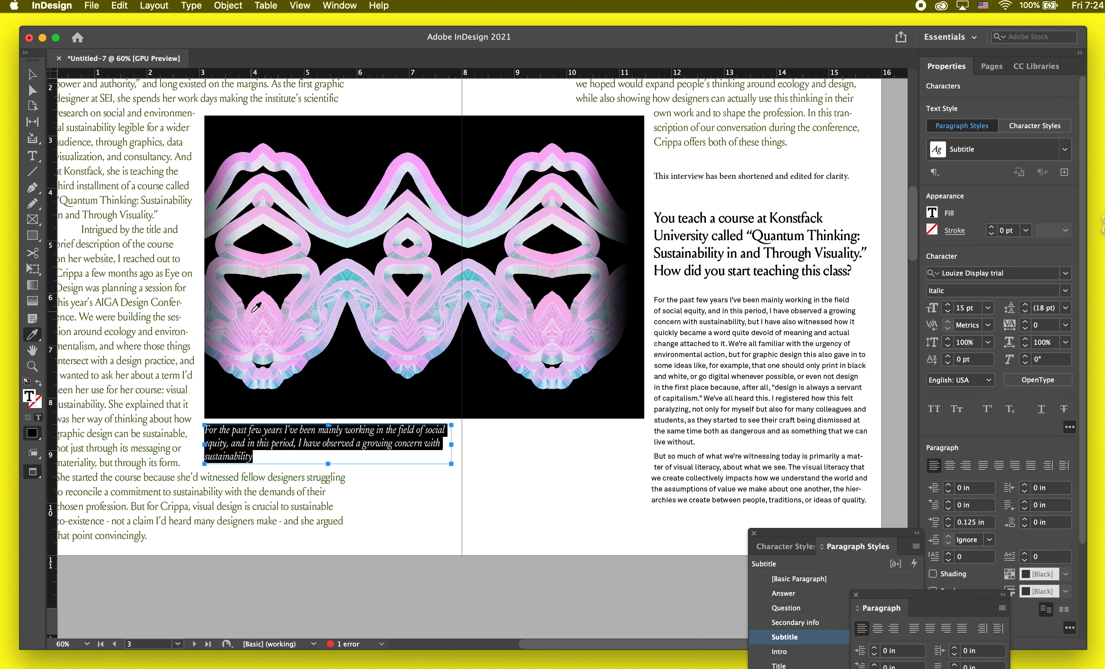
left_click(253, 311)
left_click(32, 91)
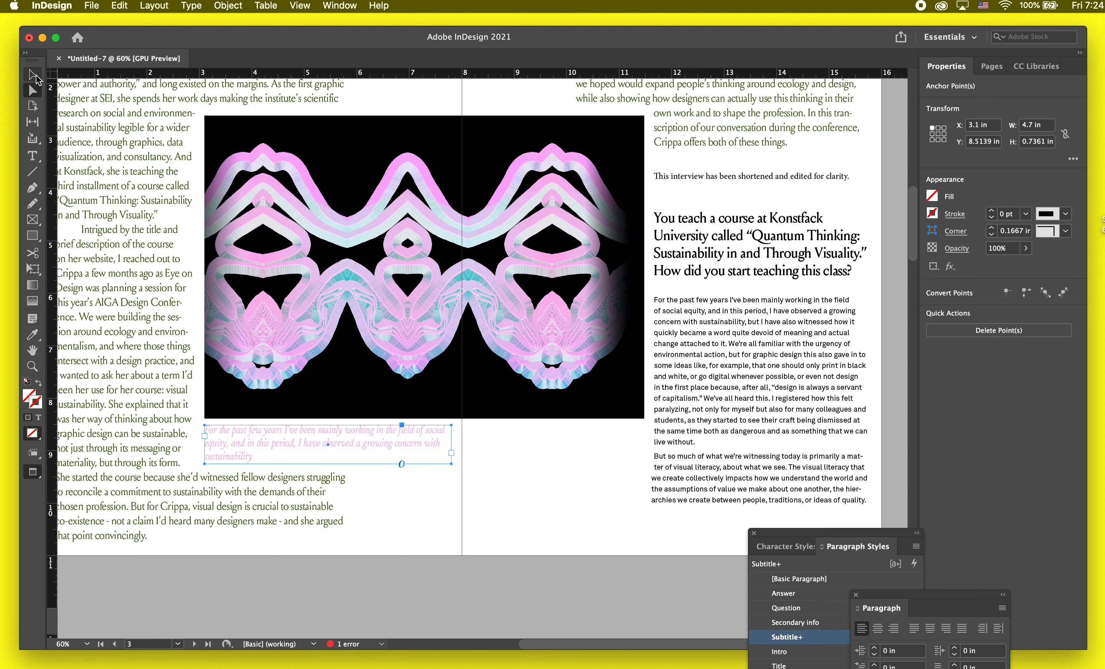
left_click(32, 74)
left_click(461, 566)
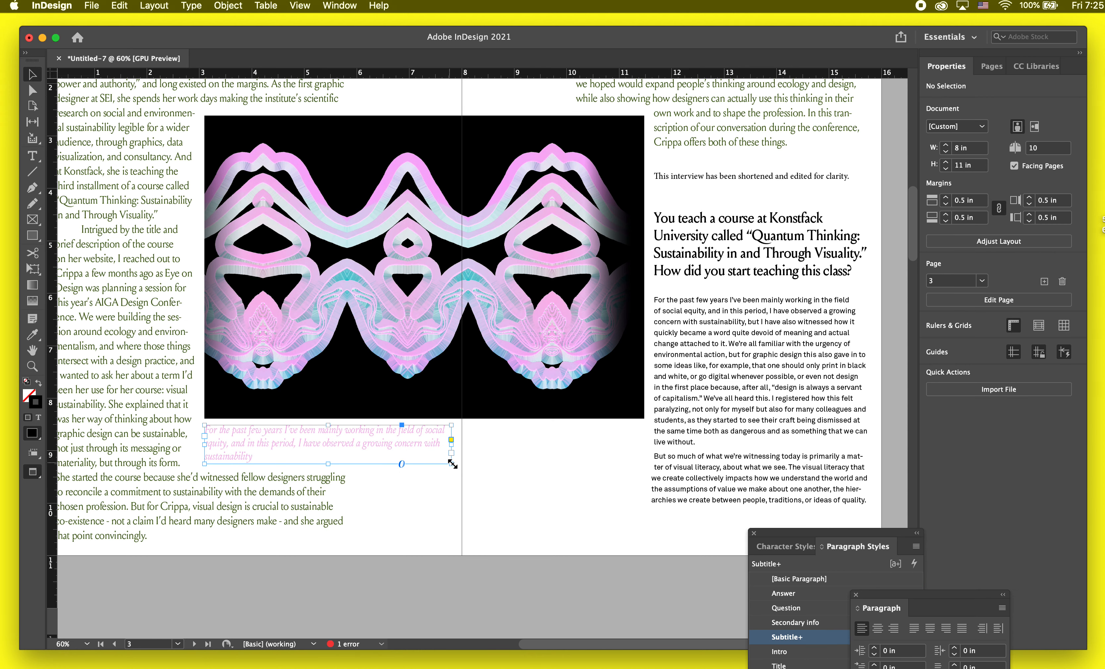
- Set all the caption text to 11 pt with 15 pt leading
double_click(426, 444)
left_click(427, 444)
key("super+a")
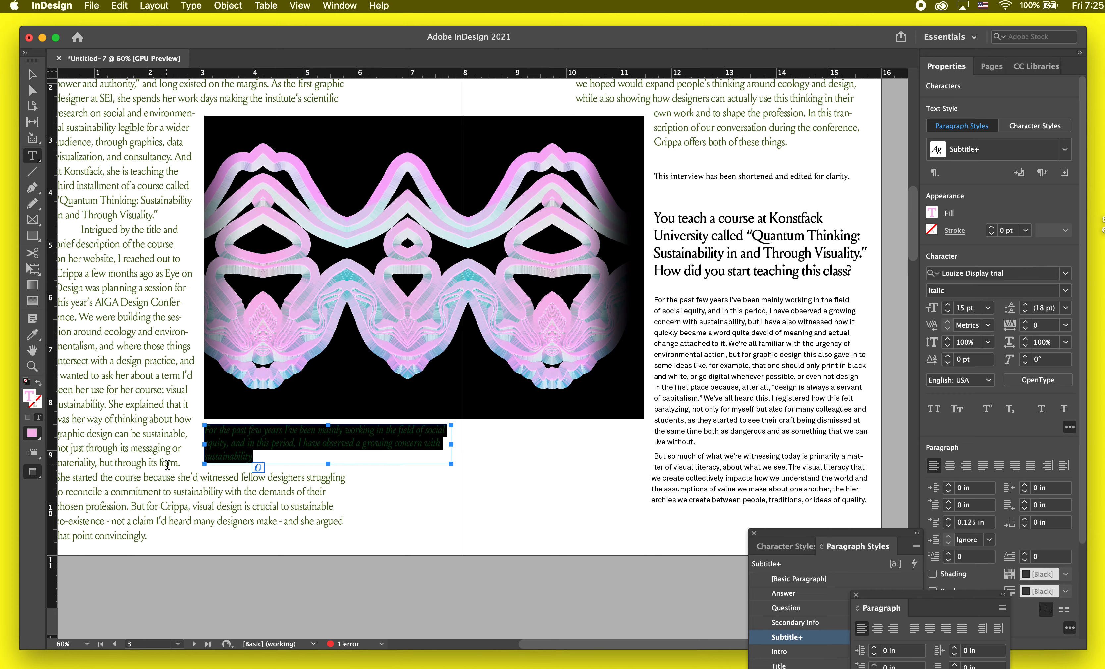
scroll(167, 464, "up", 3)
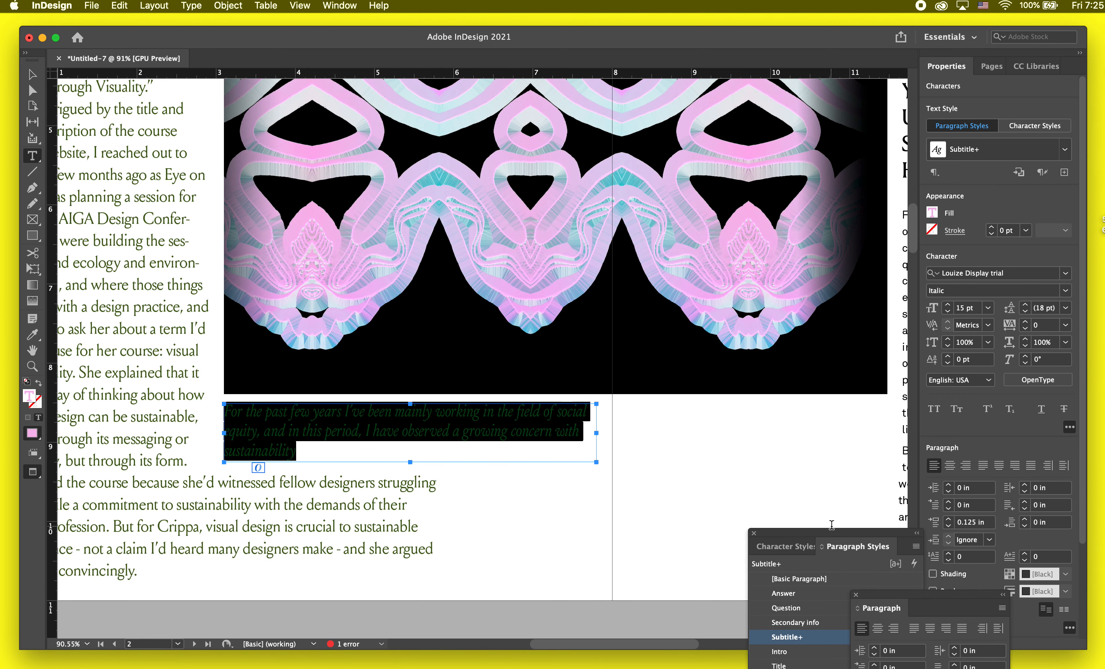
left_click(947, 312)
left_click(947, 311)
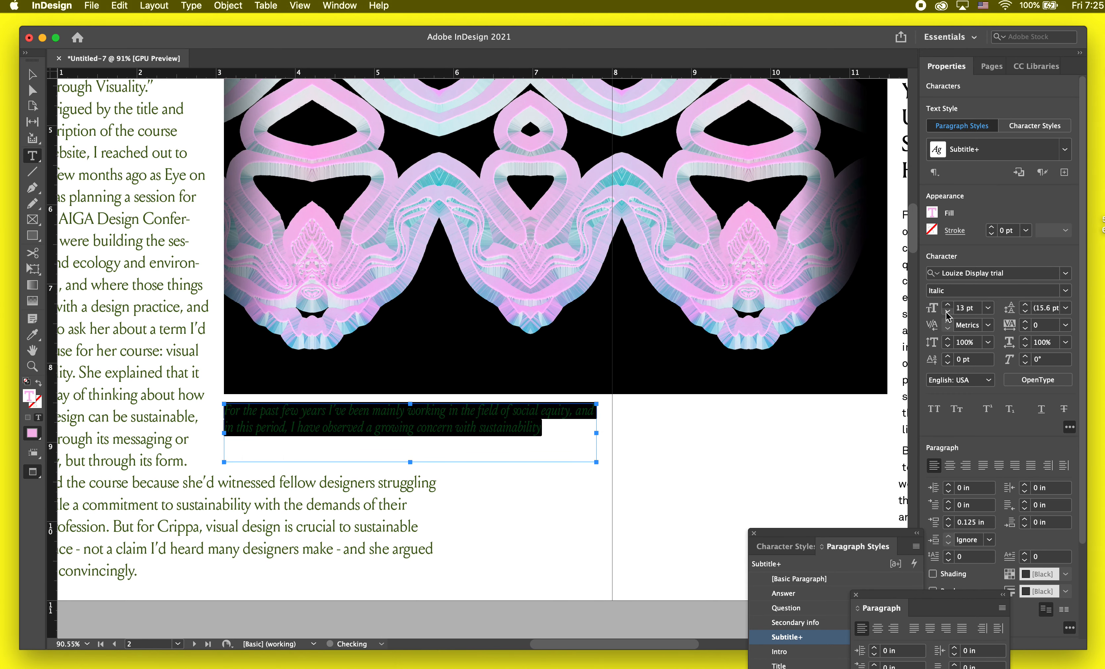
left_click(1030, 312)
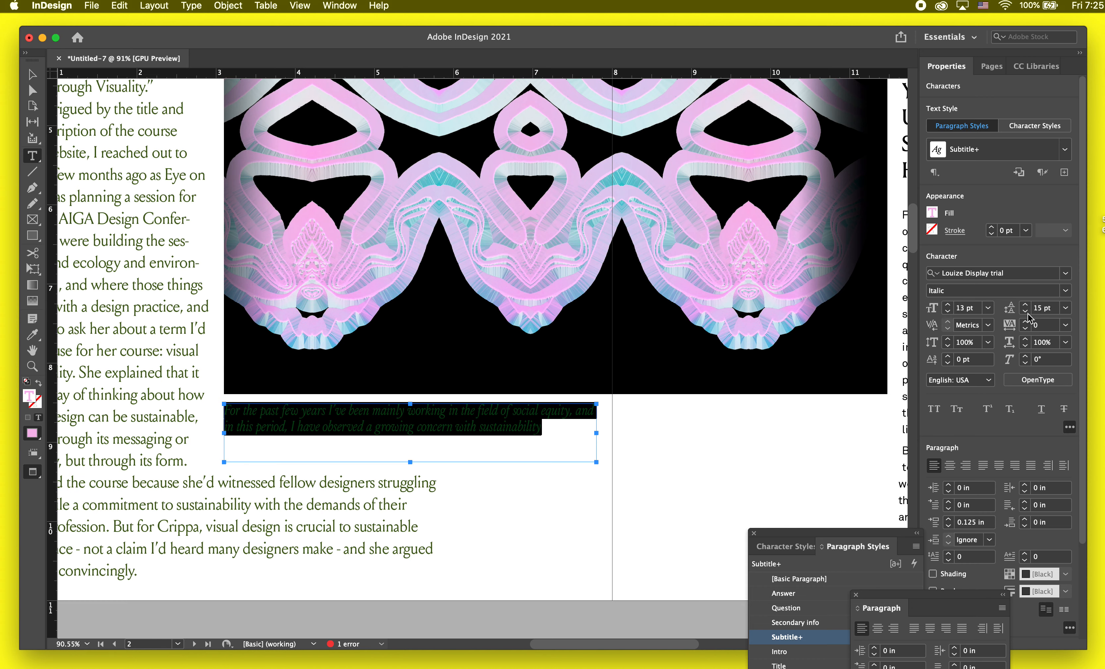
left_click(1027, 312)
left_click(1027, 311)
left_click(1025, 304)
left_click(1025, 305)
left_click(948, 312)
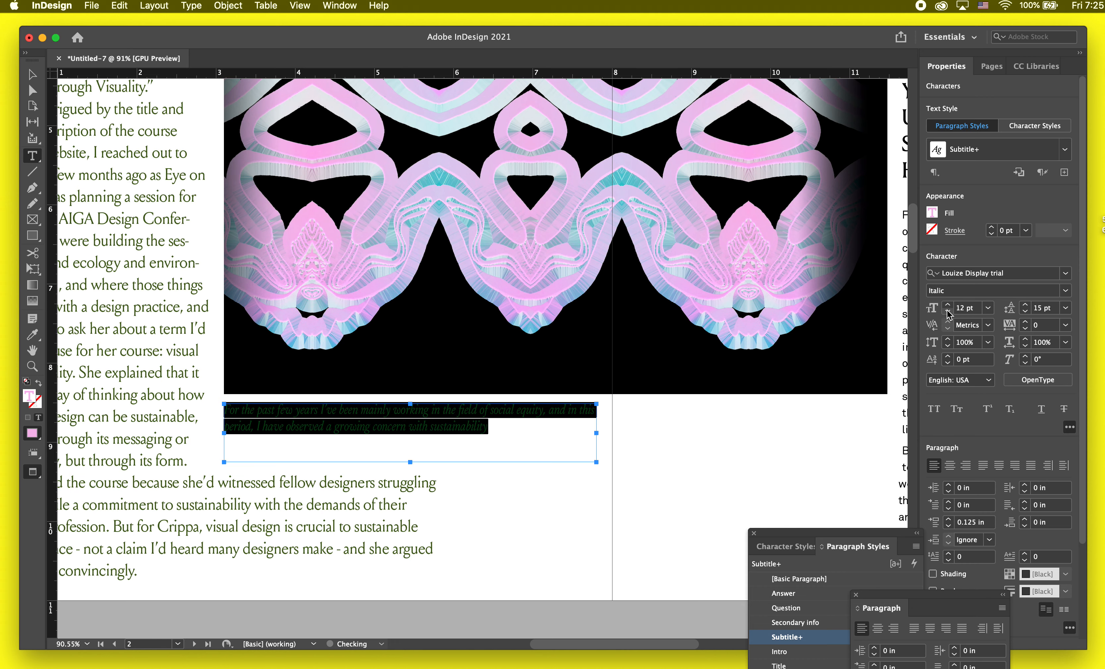
left_click(948, 312)
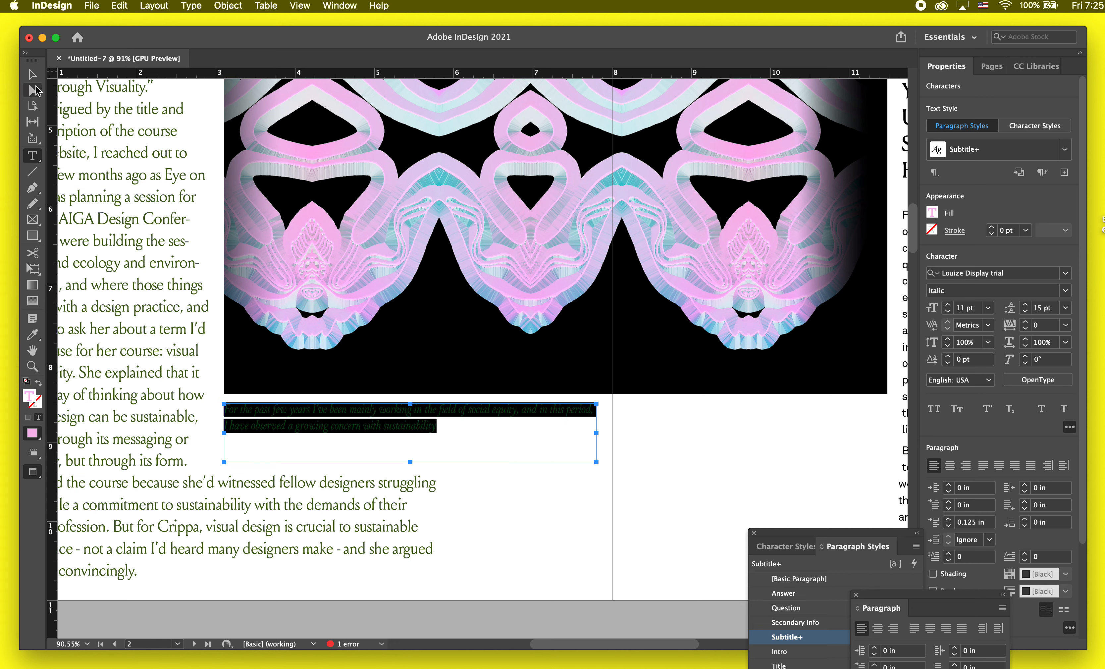
- Recolour all the caption text with the light blue sampled from the lower edge of the image's pattern
left_click(349, 433)
key("super+a")
left_click(39, 333)
left_click(290, 343)
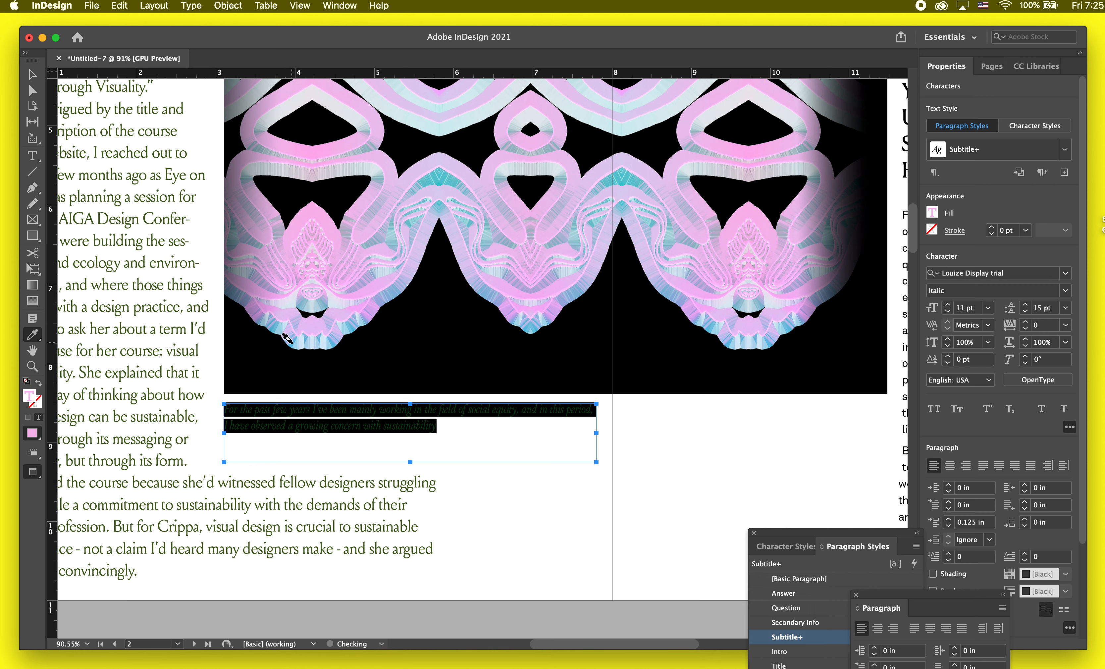
key("a")
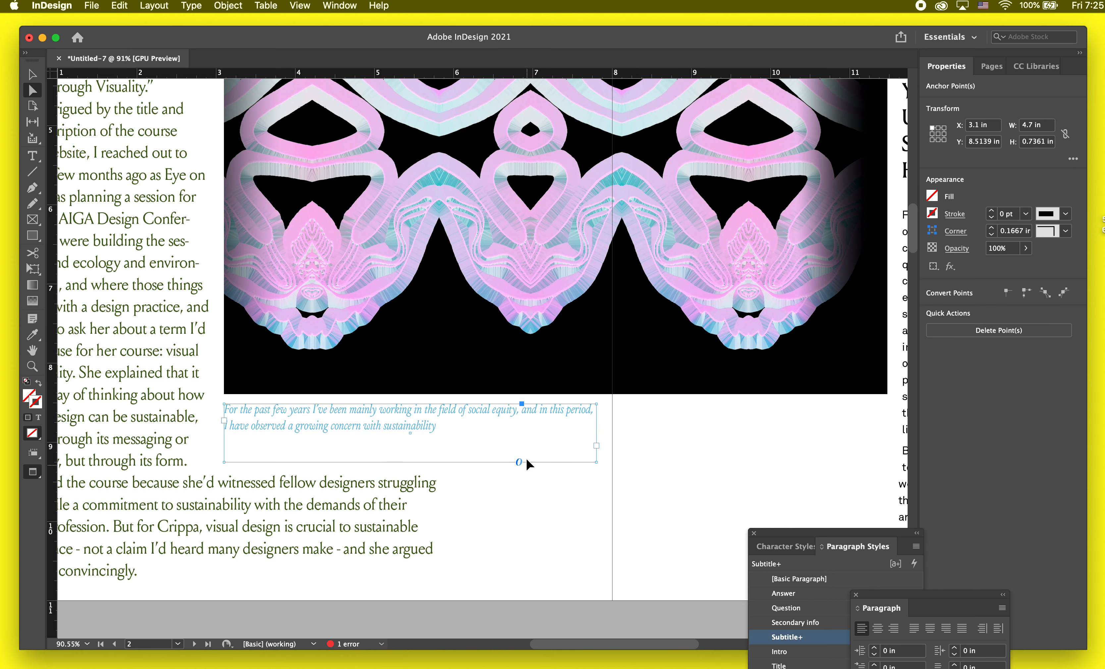
- Tighten the leading of all the caption text to 13 pt
double_click(533, 438)
key("super+a")
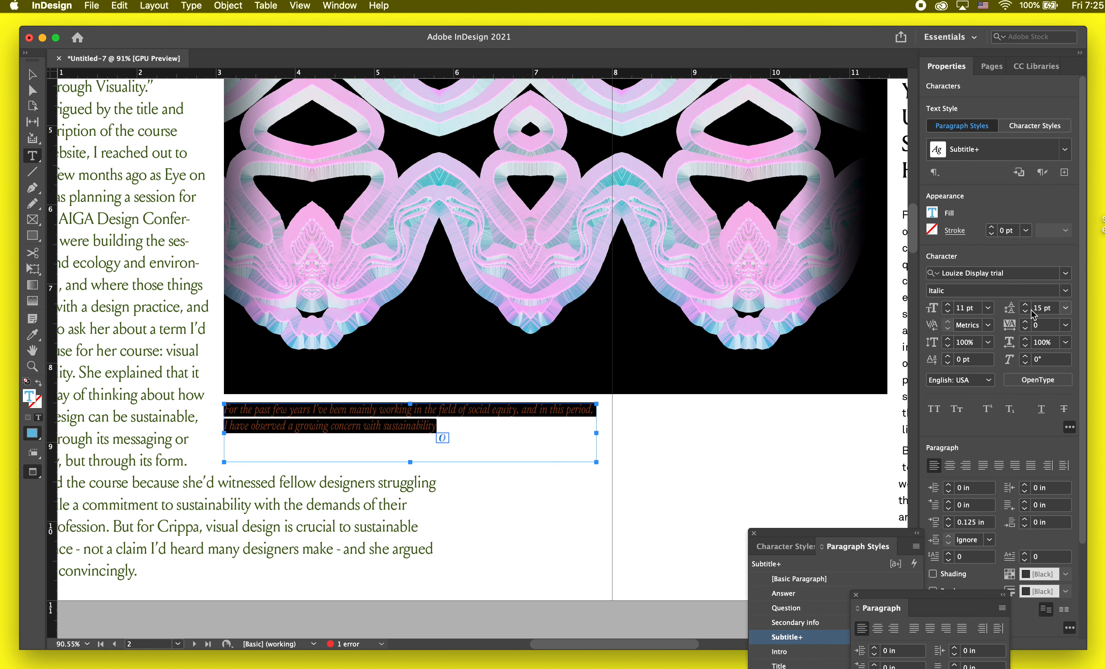
left_click(1025, 312)
left_click(1026, 311)
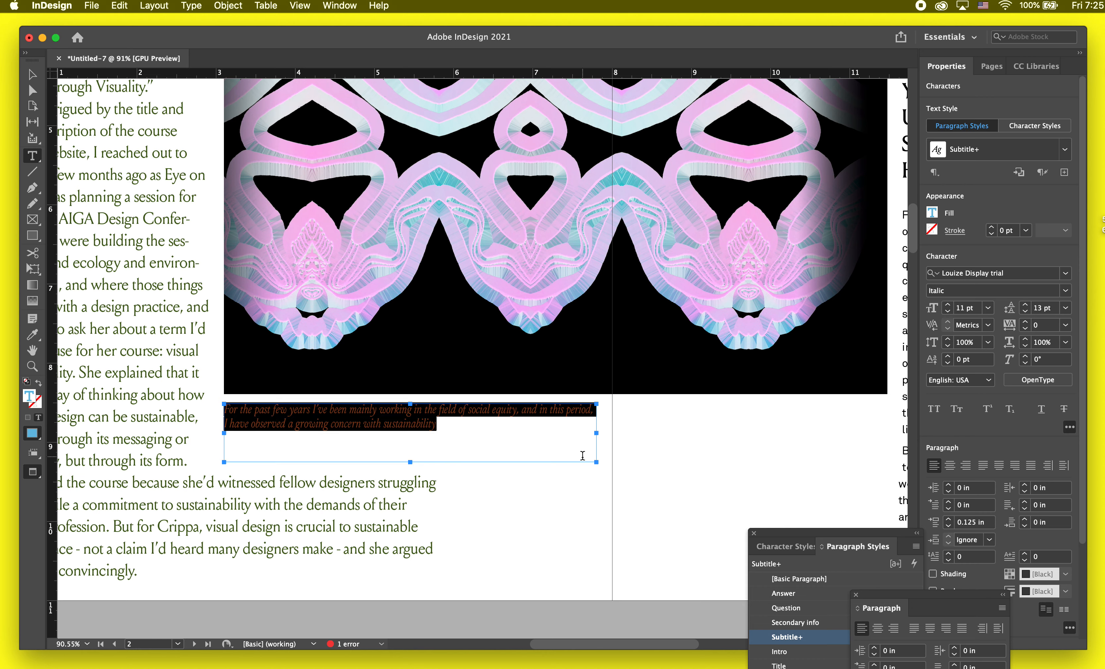
- Create a new paragraph style named Caption from the formatted caption text and deselect the text
left_click(1066, 154)
left_click(1066, 153)
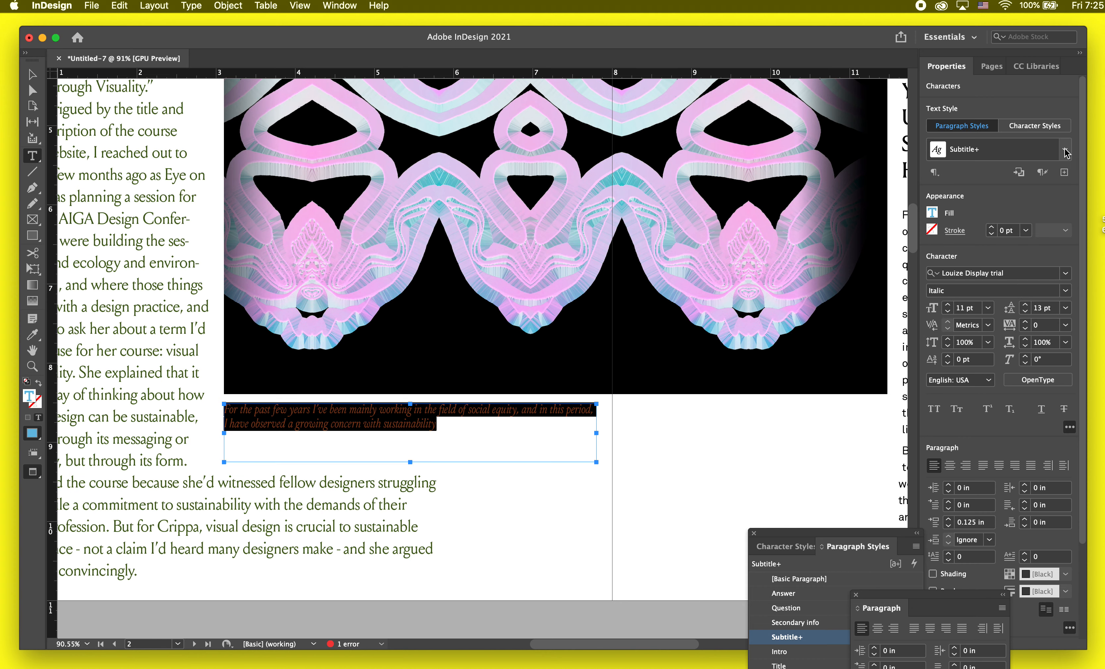
left_click(1065, 173)
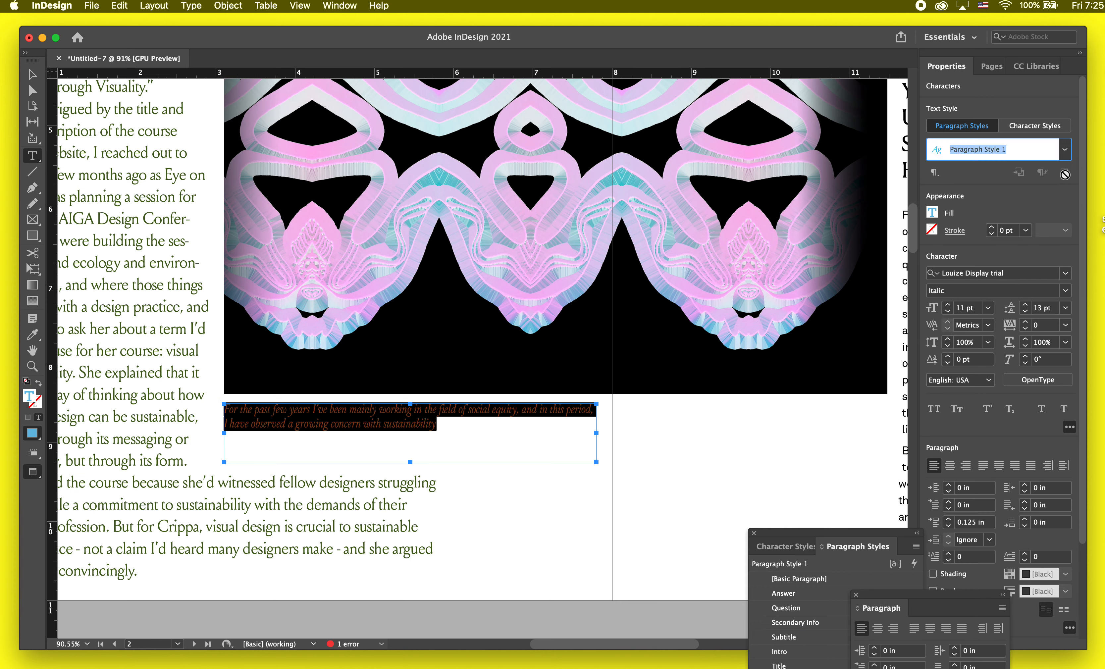
type("Caption")
key("Return")
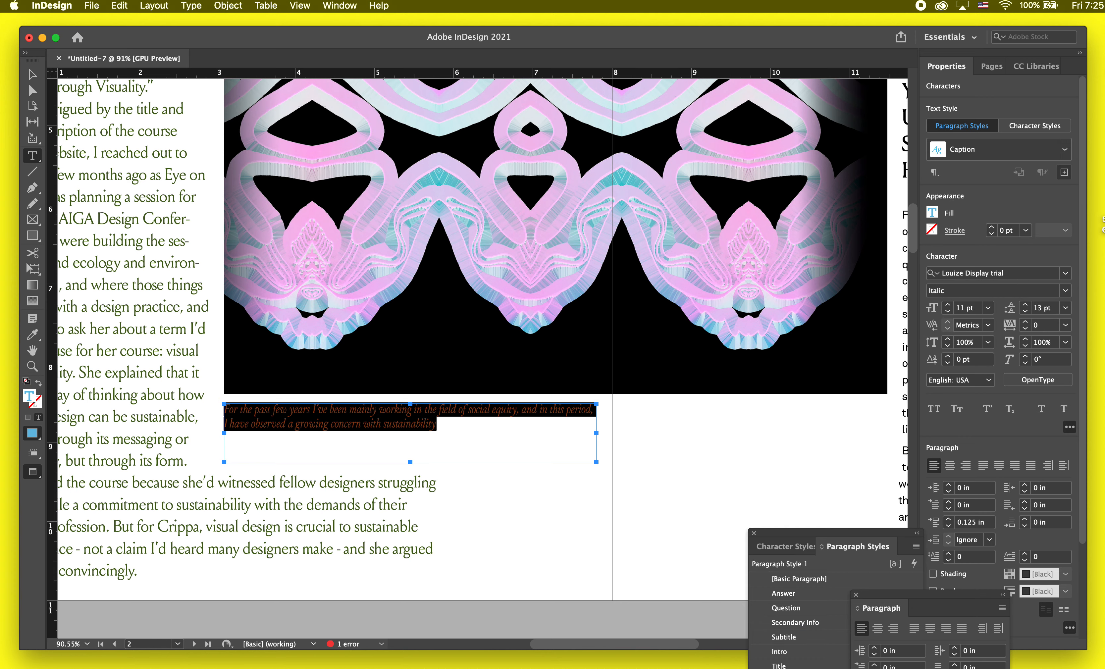
key("Escape")
key("w")
left_click(739, 464)
key("w")
- Narrow the caption frame to about 2.725 × 0.766 in, aligning its right edge with a column guide on page 2
left_click(594, 450)
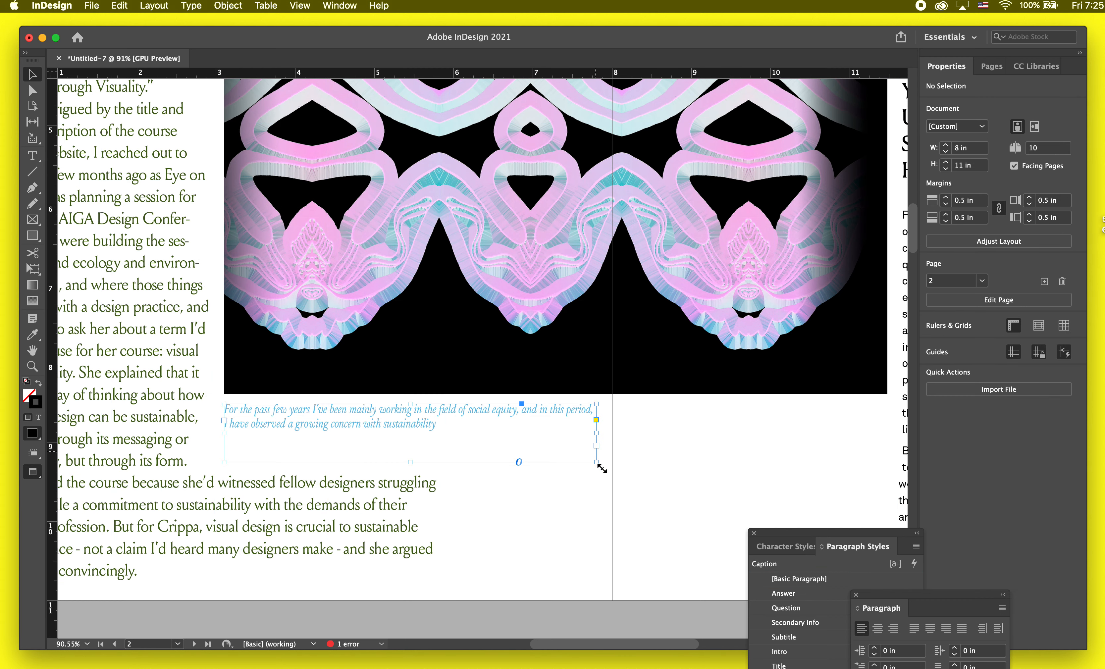
key("w")
left_click_drag(597, 461, 552, 461)
key("w")
scroll(632, 463, "down", 2)
scroll(633, 462, "down", 1)
left_click(632, 462)
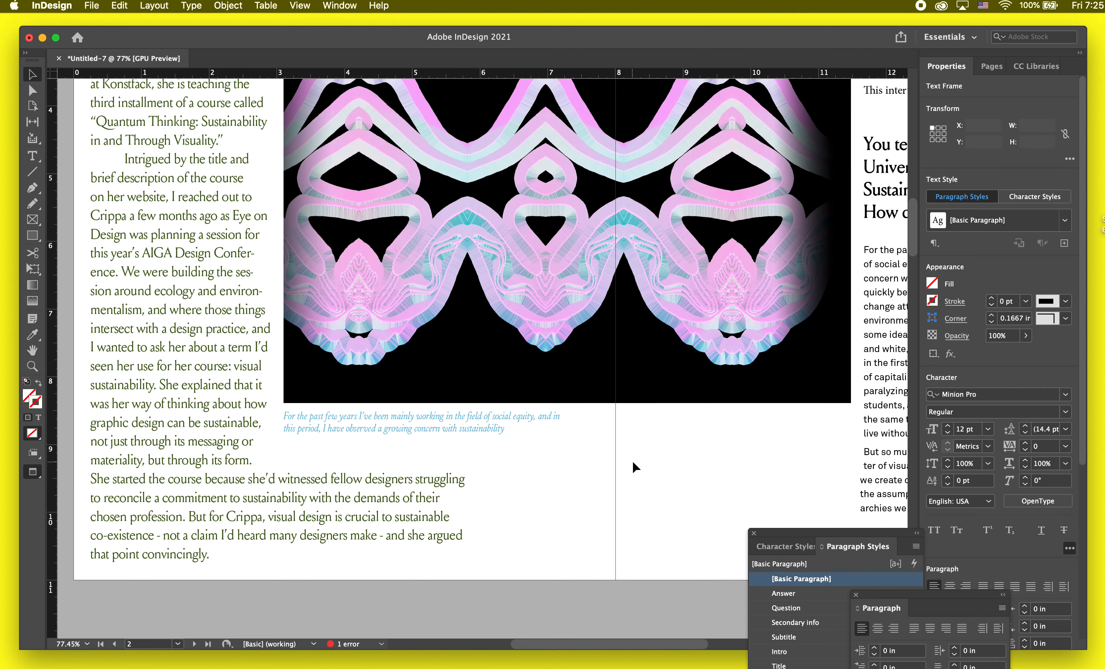
left_click(436, 433)
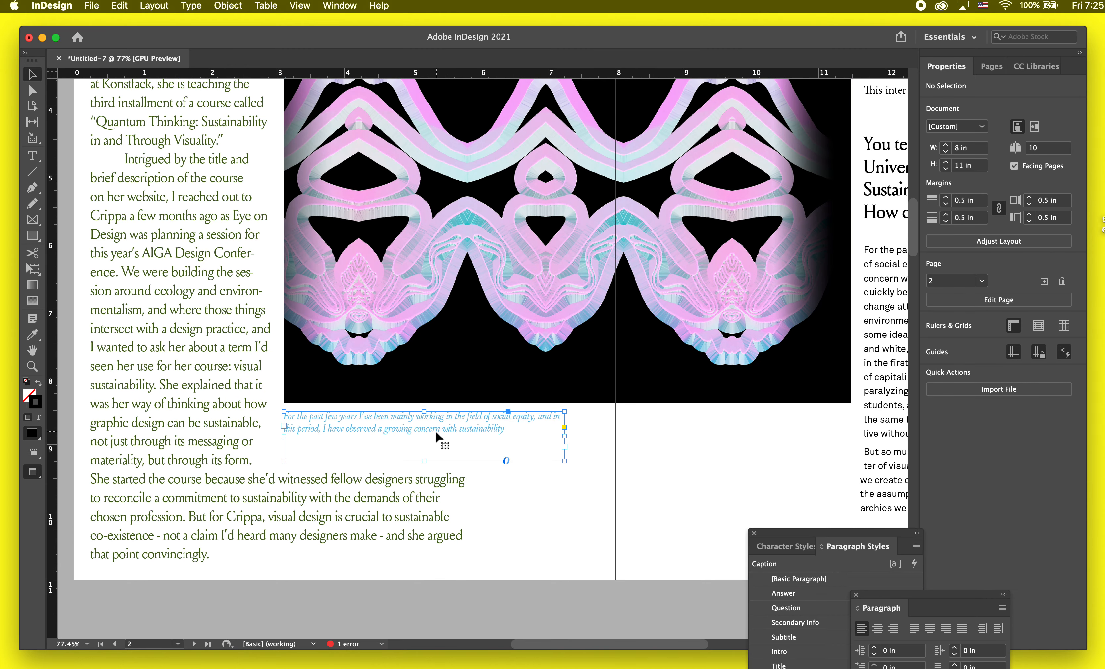
key("w")
left_click_drag(564, 461, 468, 463)
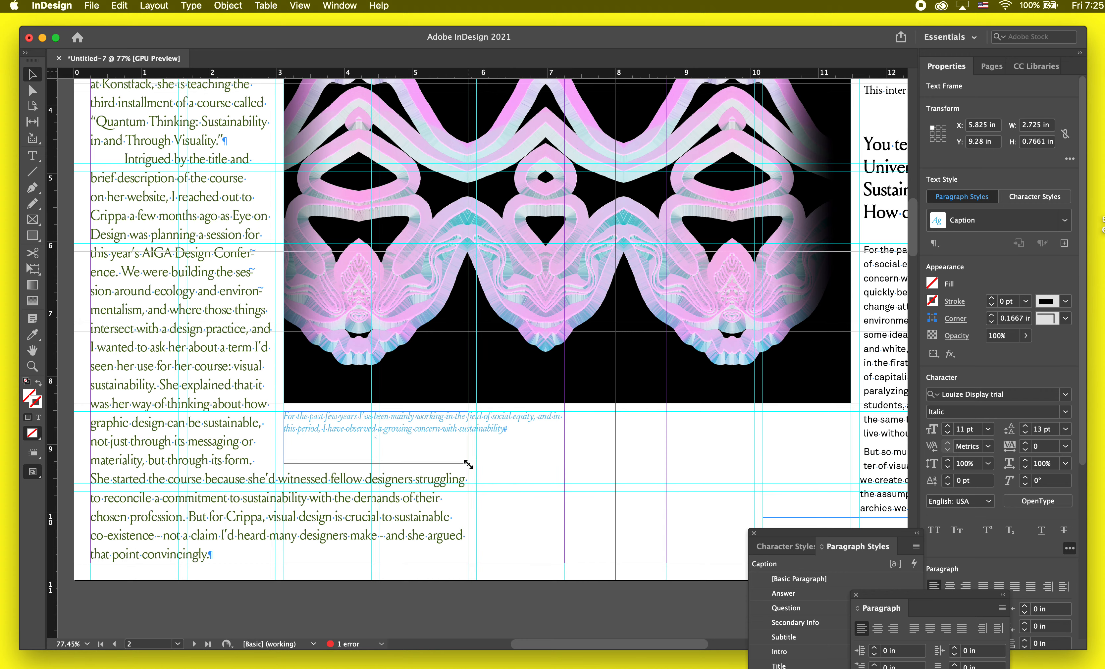
key("w")
left_click(548, 460)
- Set the words "Stockholm Environment Institute" in the intro text on page 2 to the Italic font style
scroll(548, 459, "down", 3)
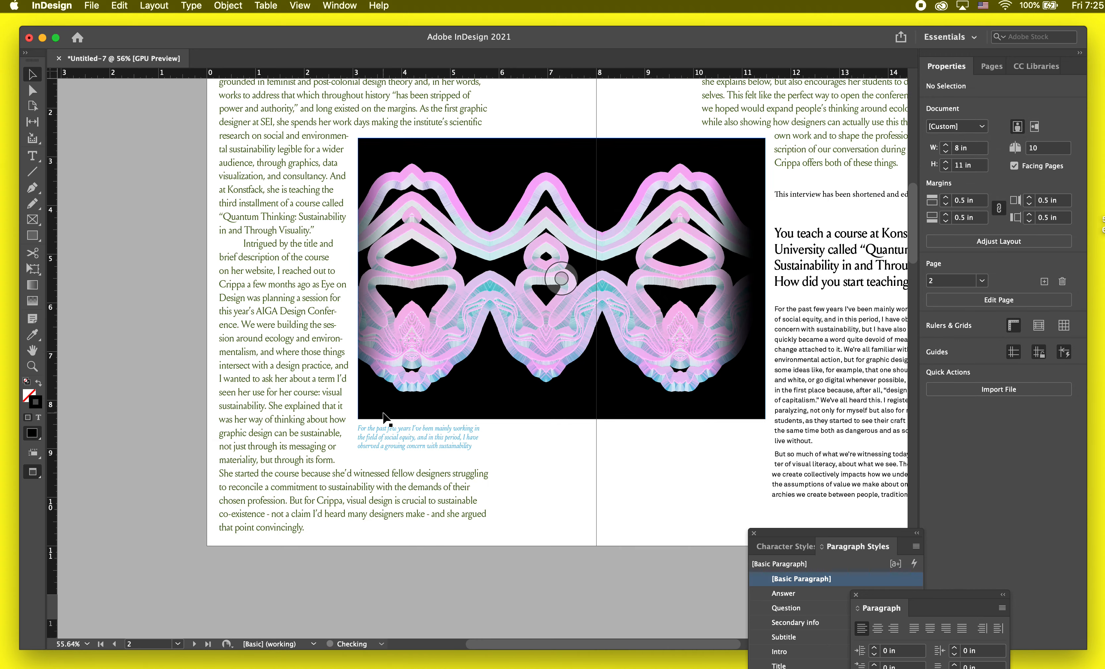
scroll(384, 413, "up", 3)
scroll(229, 354, "up", 4, "alt")
scroll(229, 354, "up", 5)
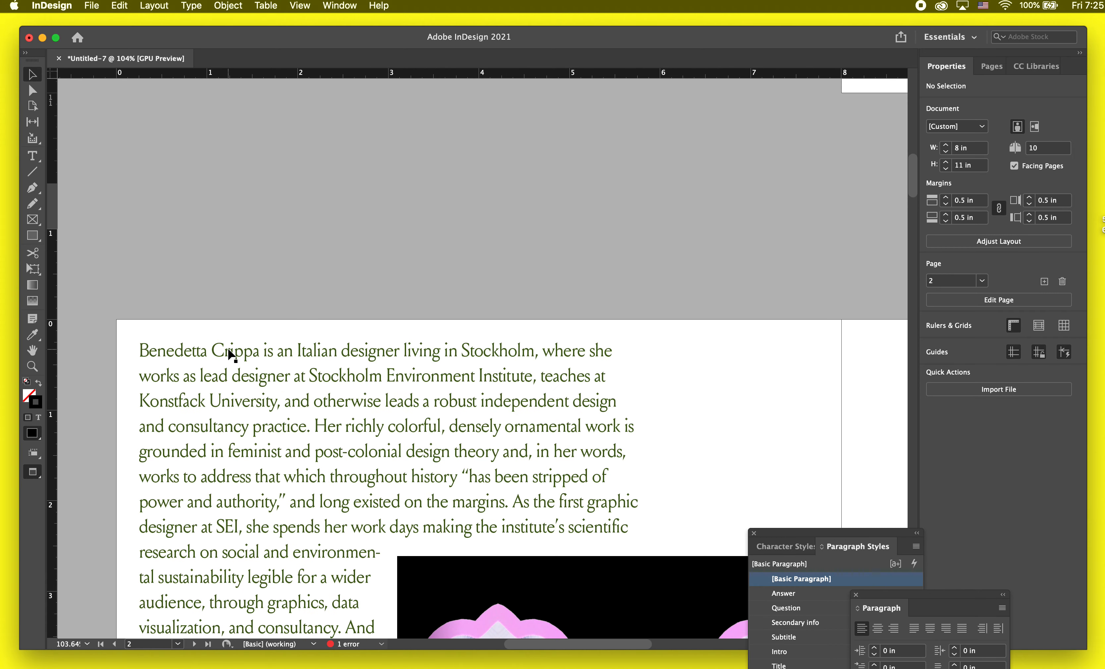
scroll(229, 354, "down", 2)
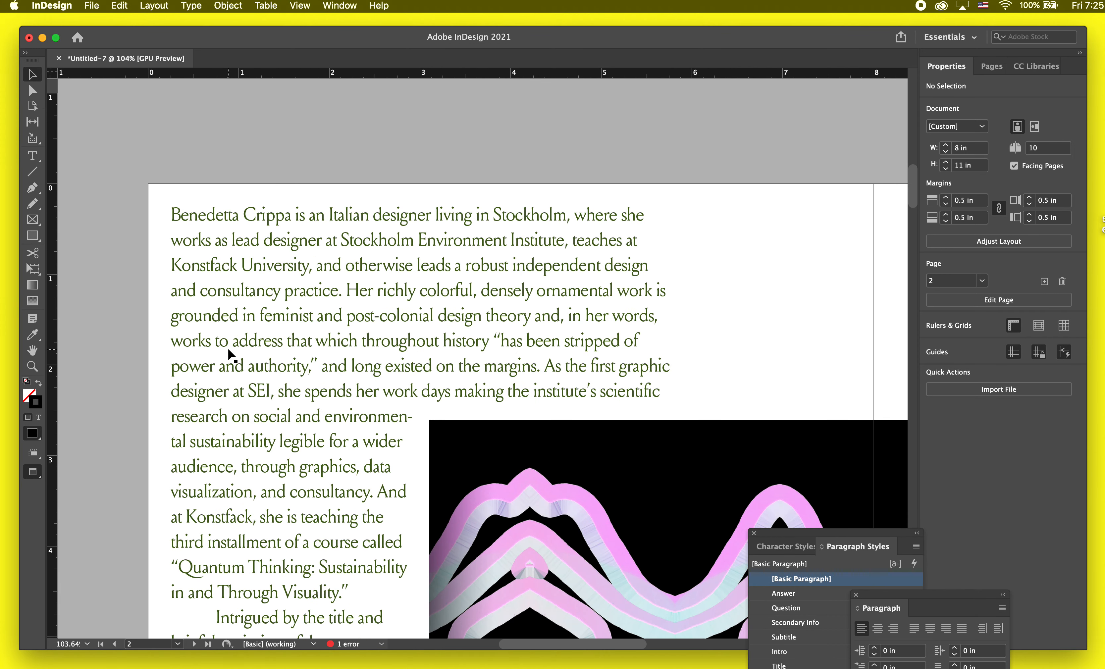
double_click(335, 239)
left_click_drag(341, 239, 564, 240)
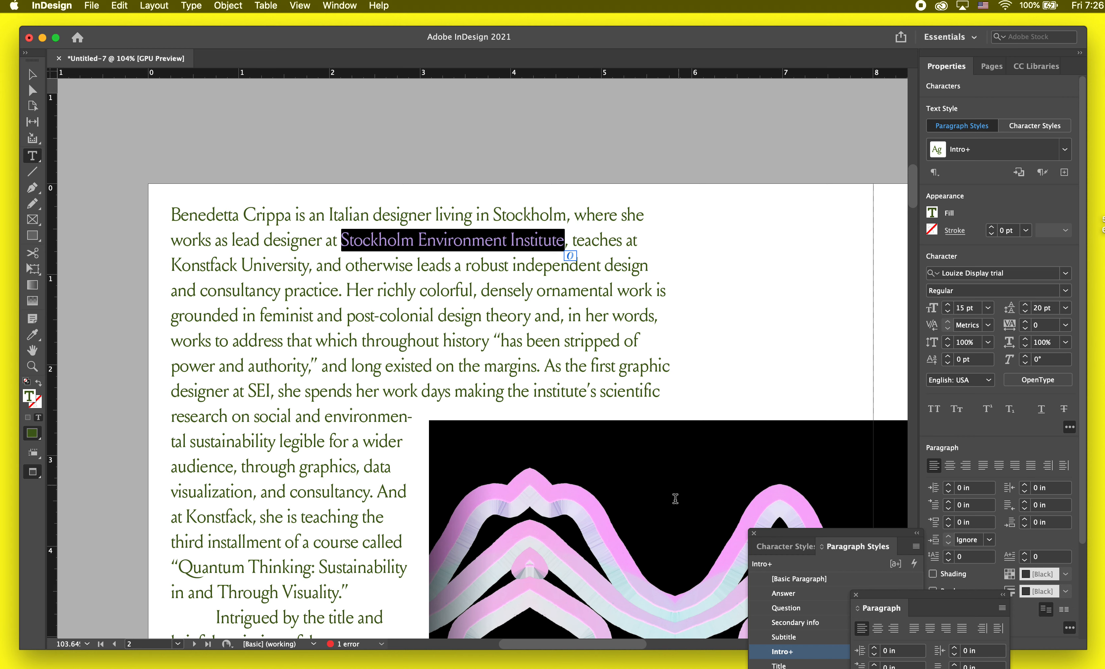
left_click(1055, 128)
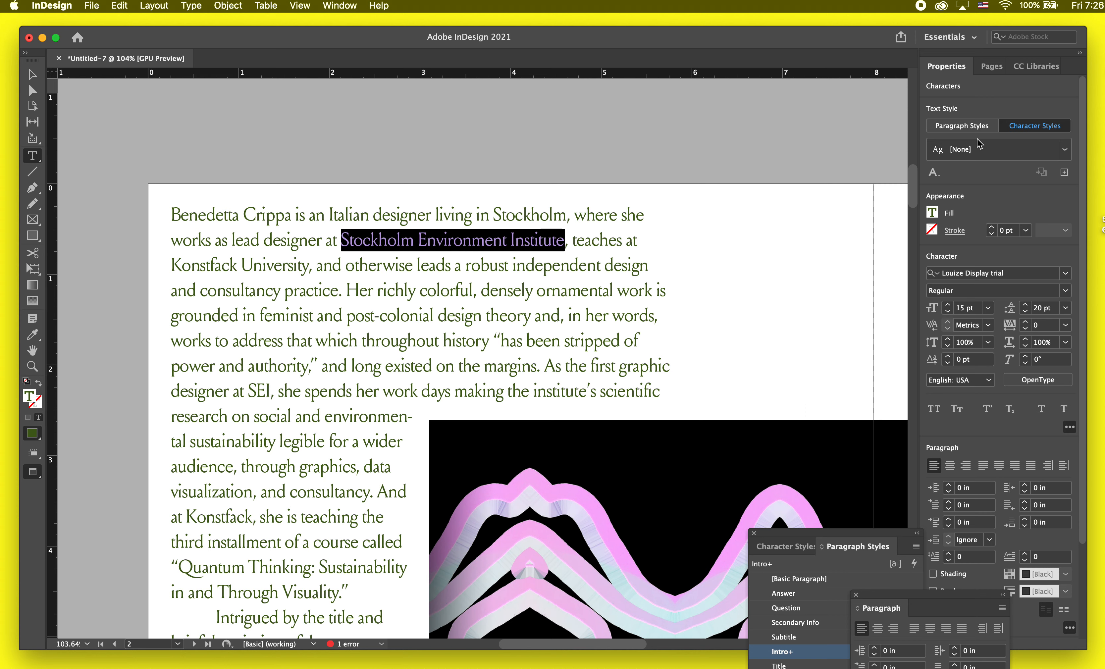
left_click(510, 241)
left_click_drag(343, 237, 565, 240)
left_click(1065, 290)
left_click(1049, 315)
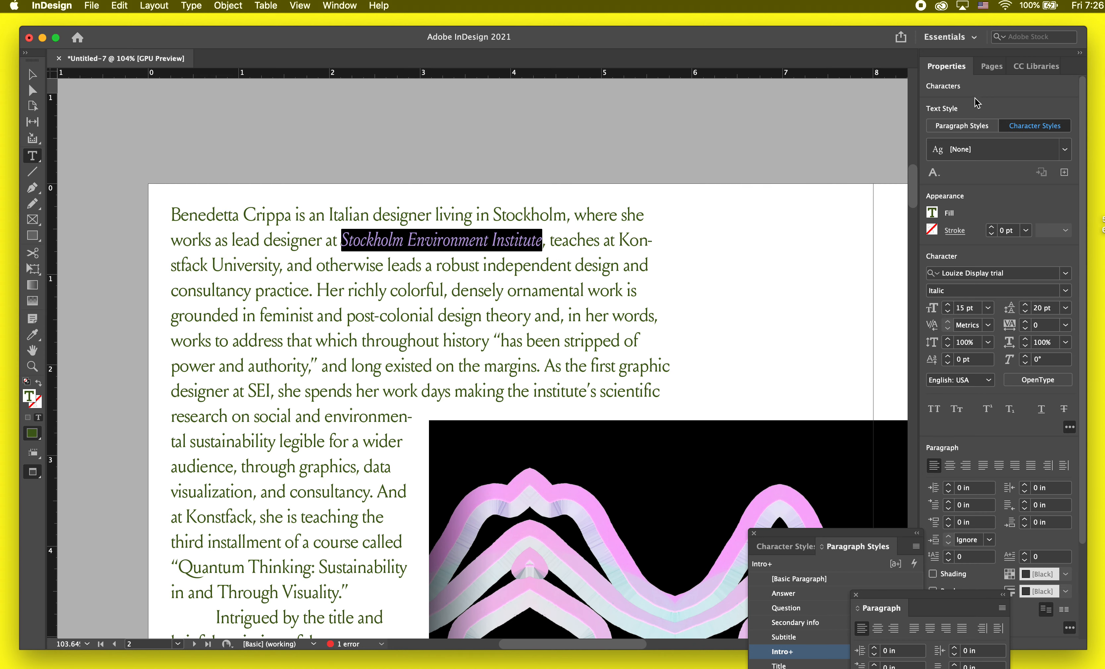
- Create a new character style named Emphasis from the italic words "Stockholm Environment Institute" and deselect the text
left_click(1064, 172)
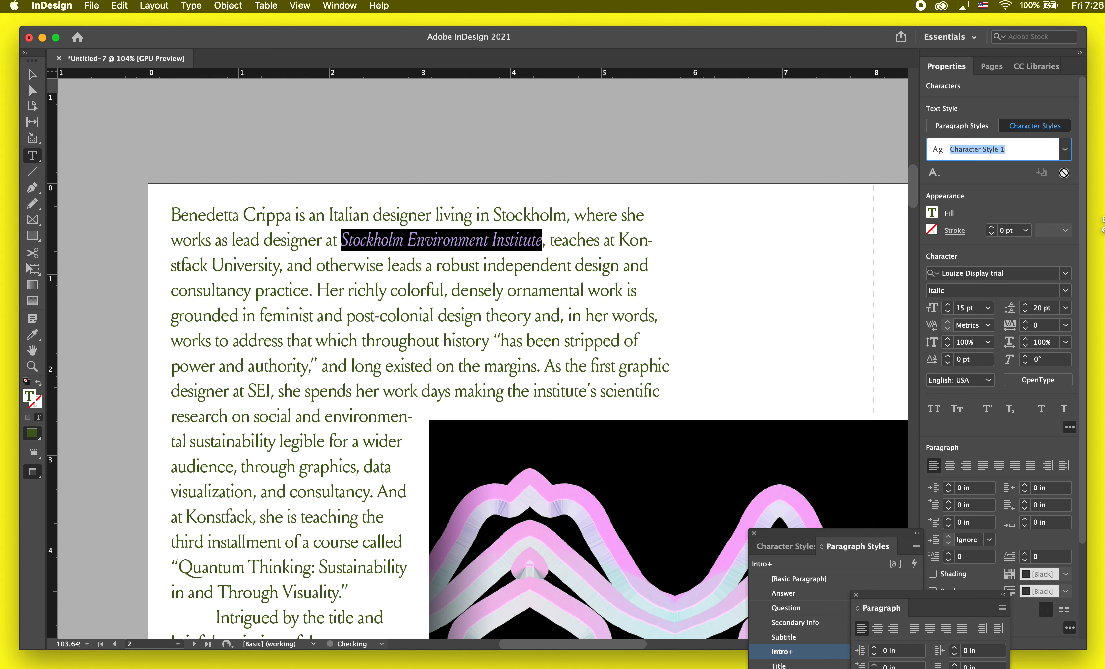
type("It")
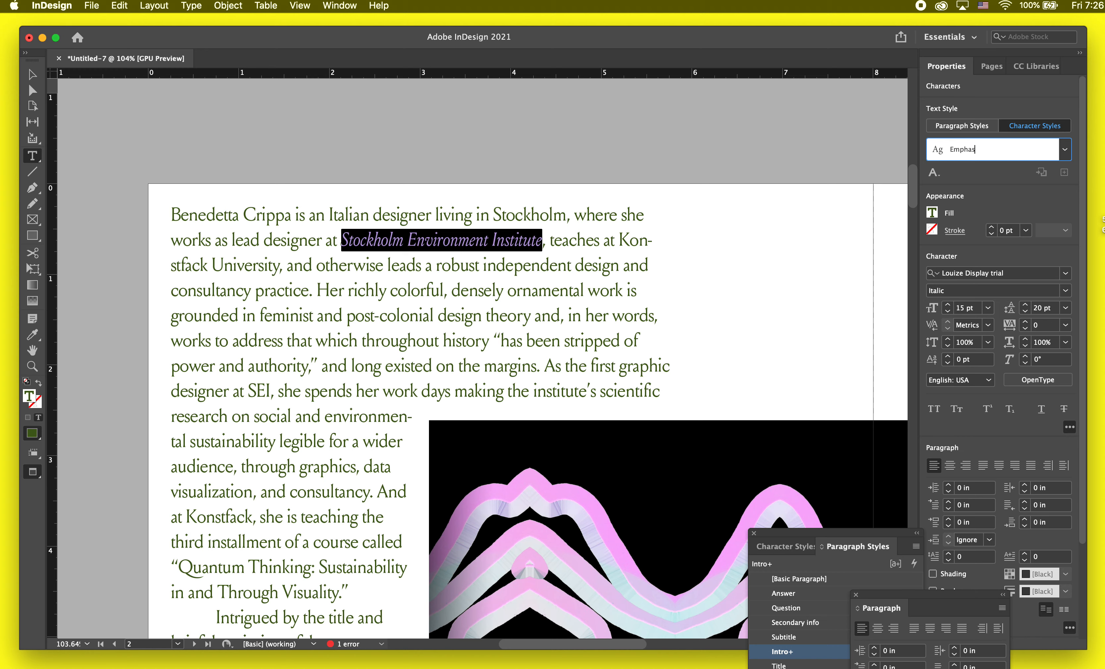
key("Return")
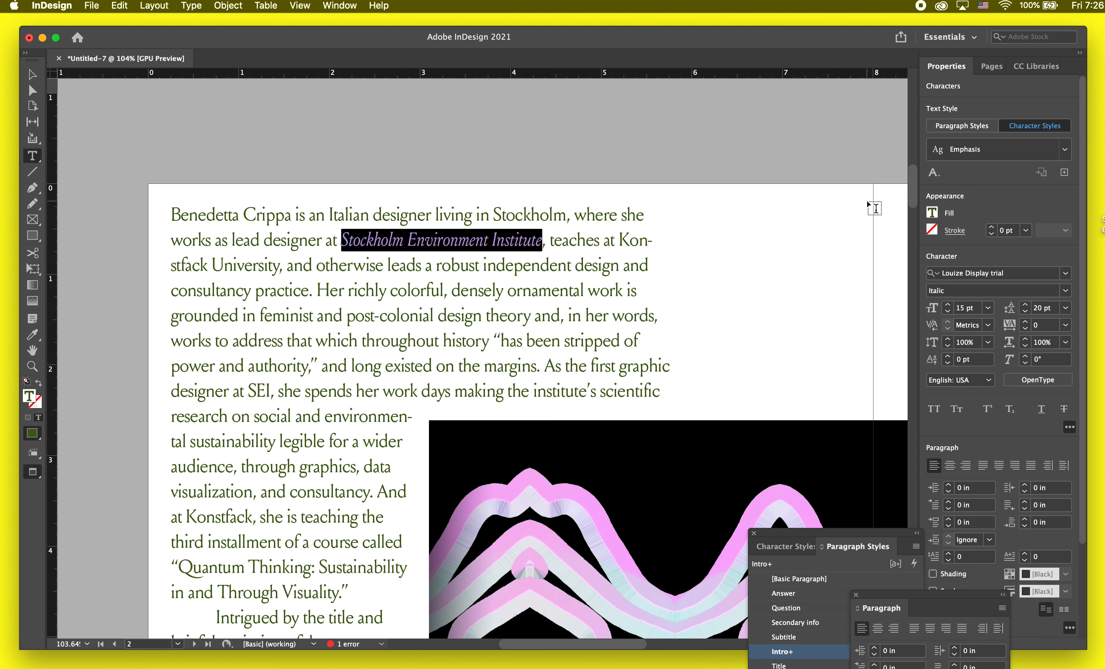
key("Escape")
left_click(814, 172)
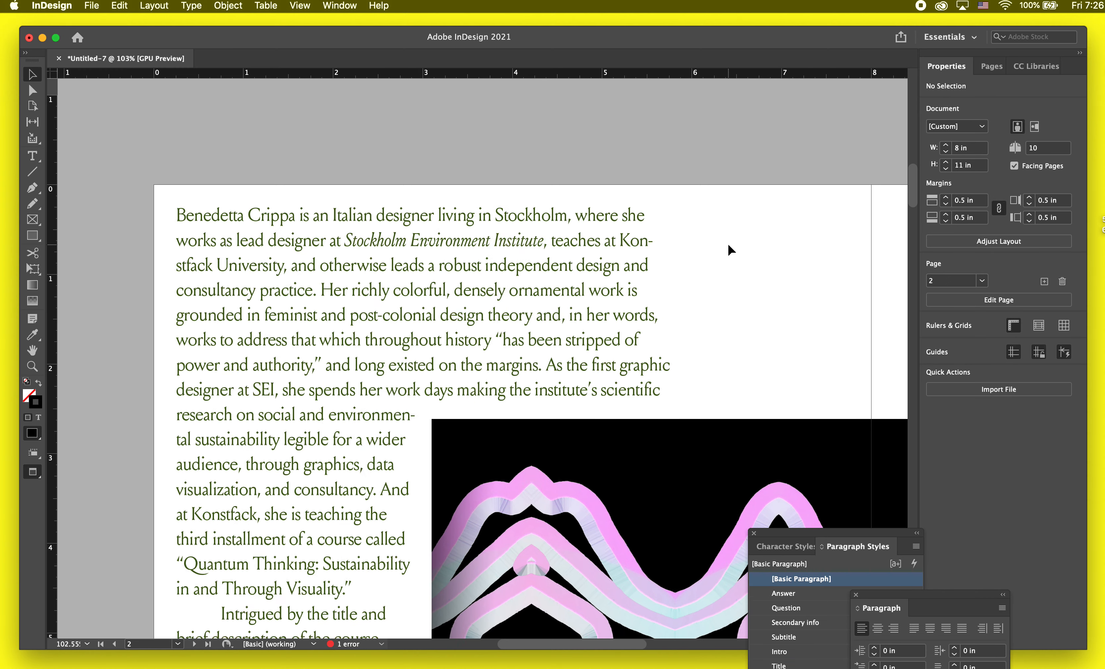
scroll(727, 244, "down", 1)
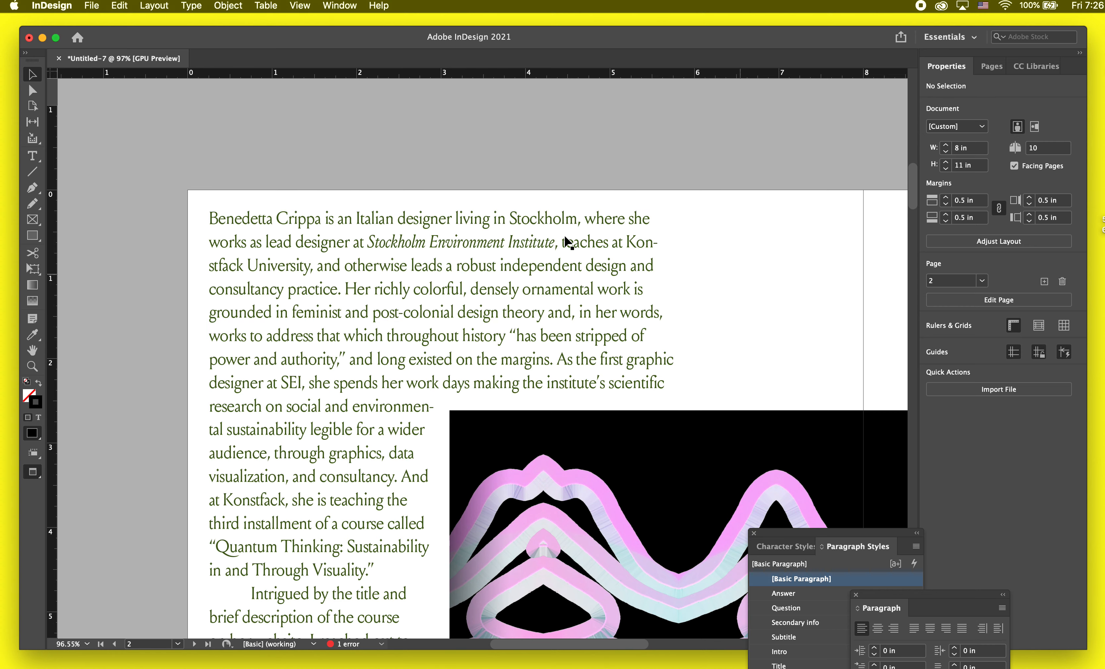
- Apply the Emphasis character style to the word "Konstfack" in the narrow part of the intro text on page 2
double_click(479, 266)
scroll(303, 377, "down", 3)
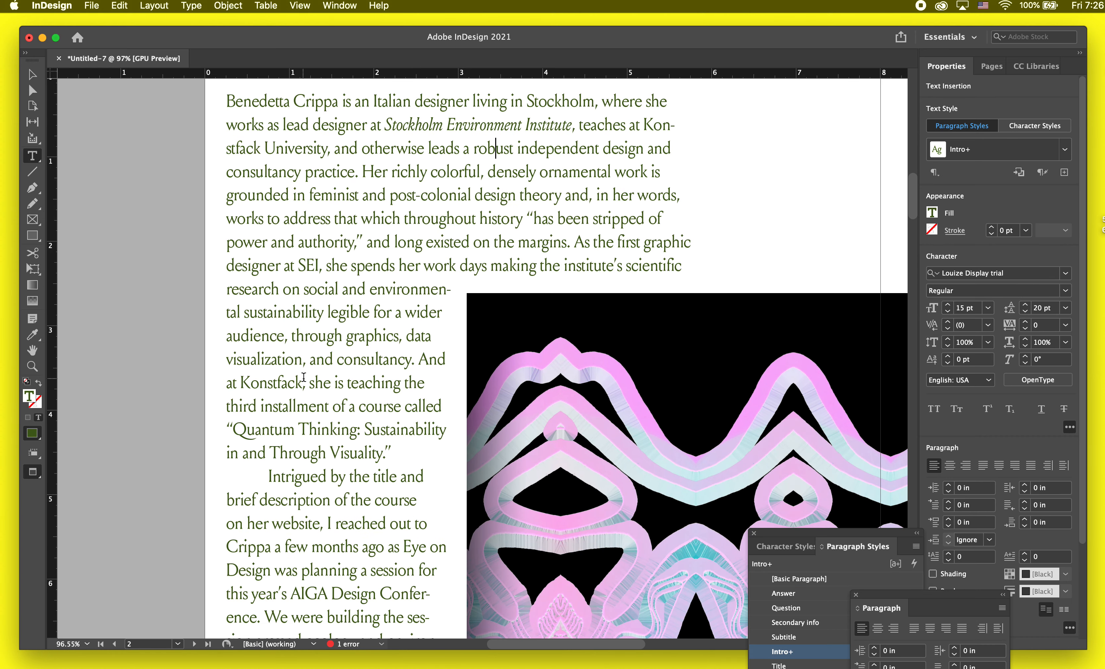
scroll(346, 424, "down", 1)
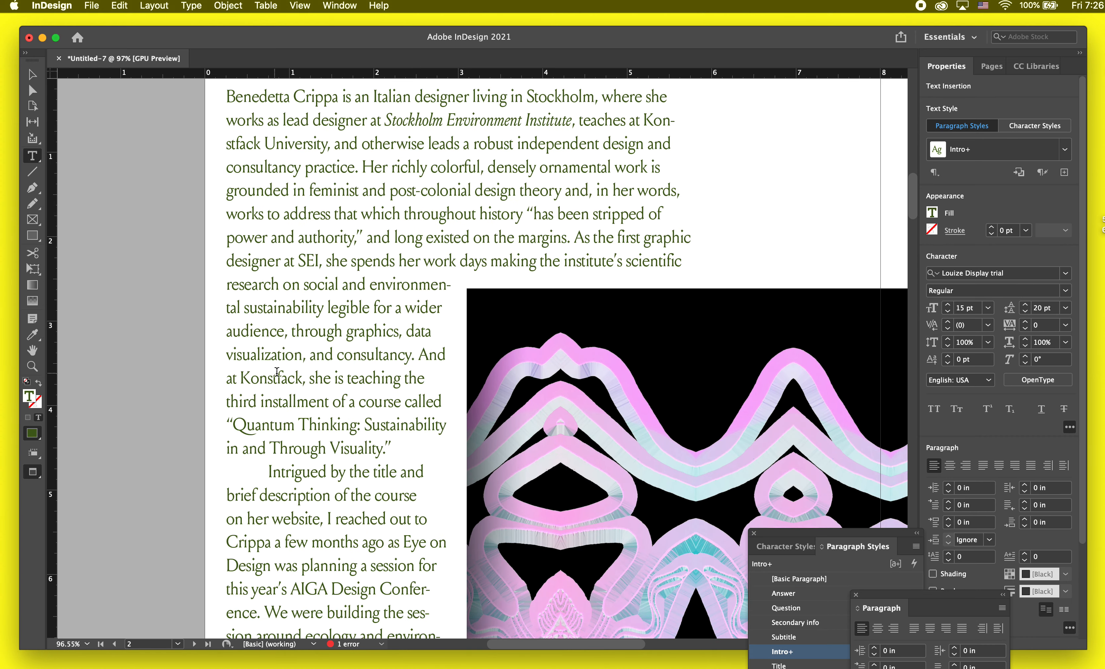
double_click(276, 383)
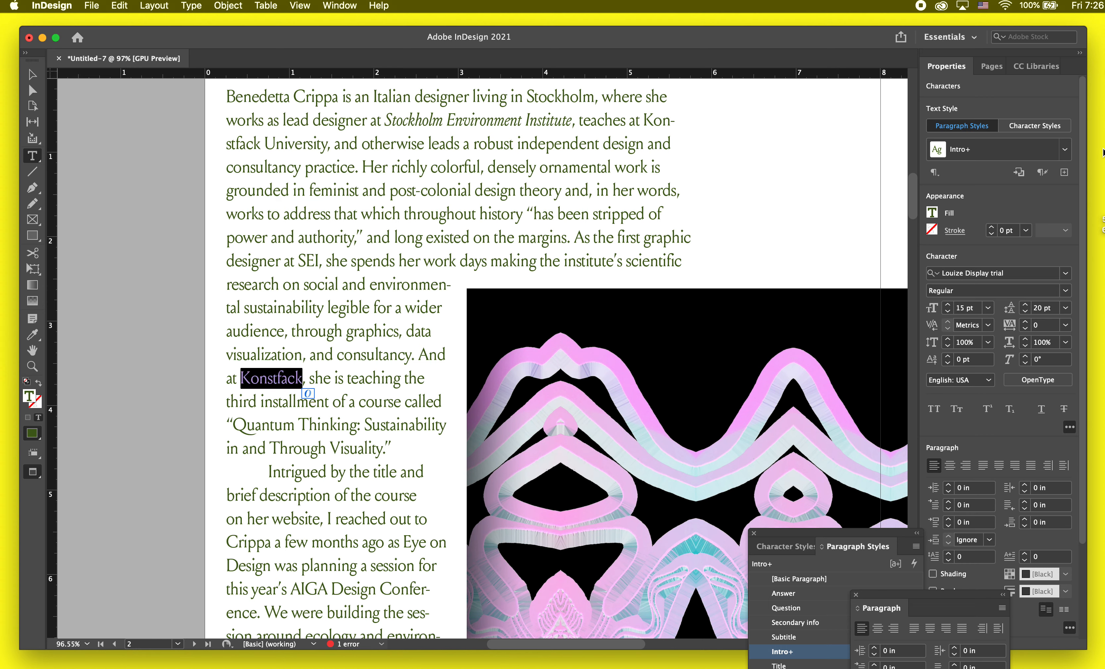
left_click(1064, 149)
left_click(1045, 127)
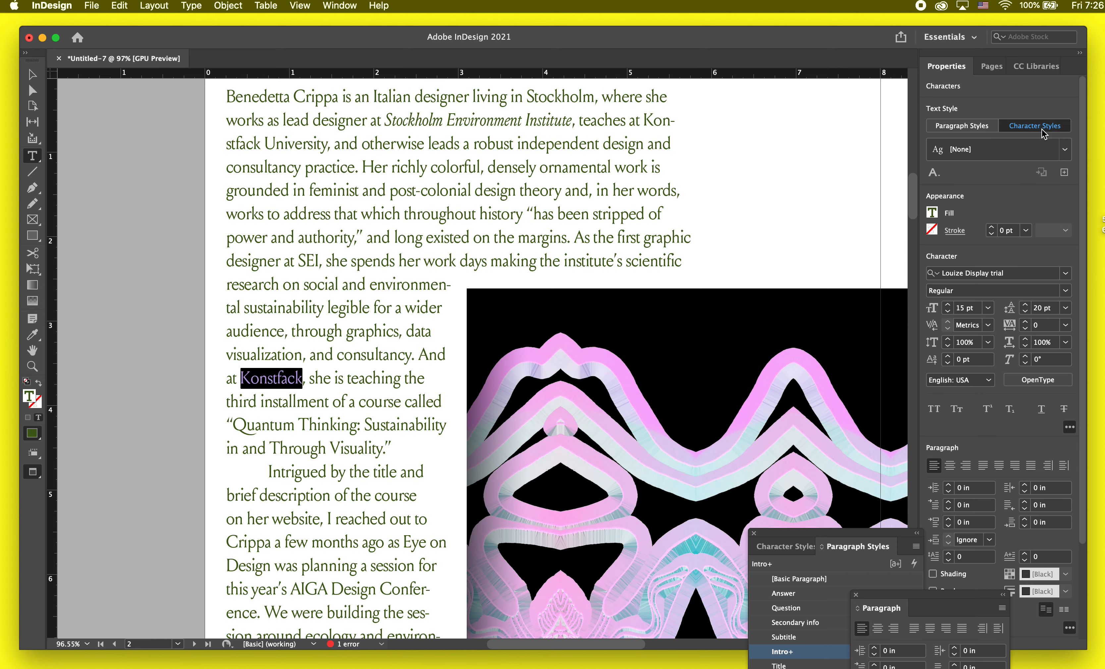
left_click(1065, 150)
left_click(1032, 180)
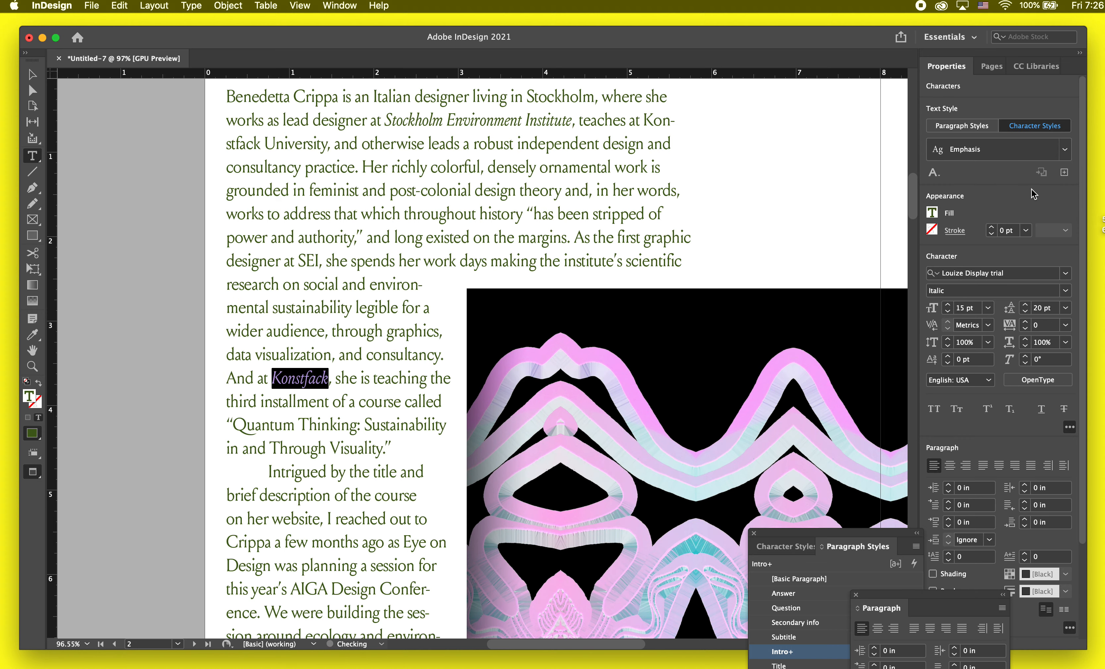
left_click(297, 394)
scroll(424, 271, "up", 5)
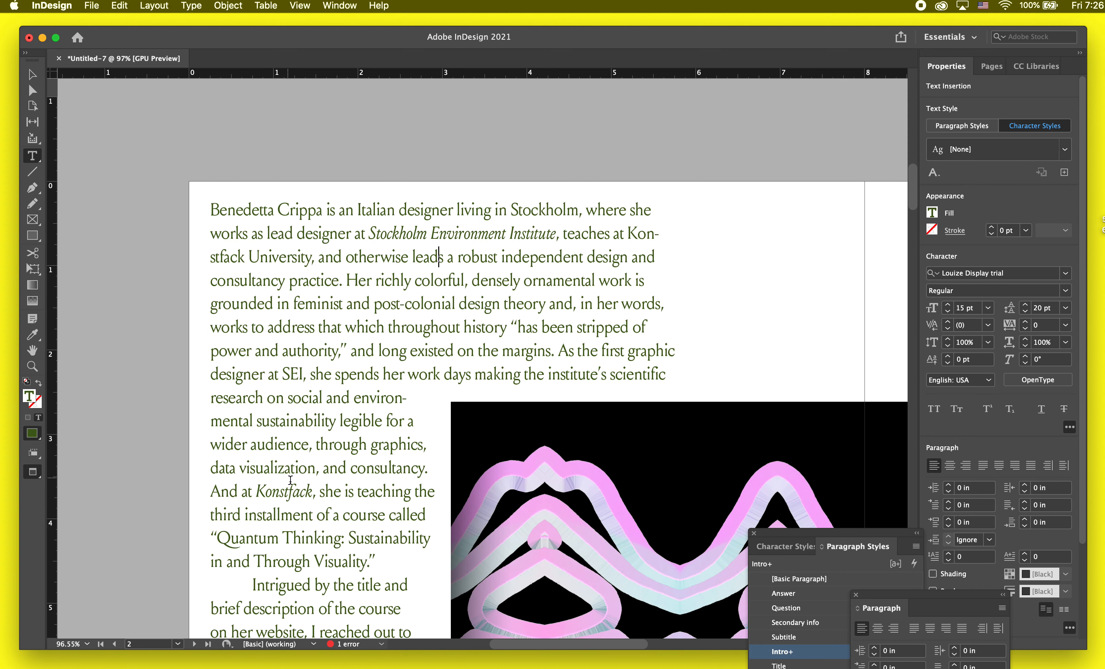
key("Escape")
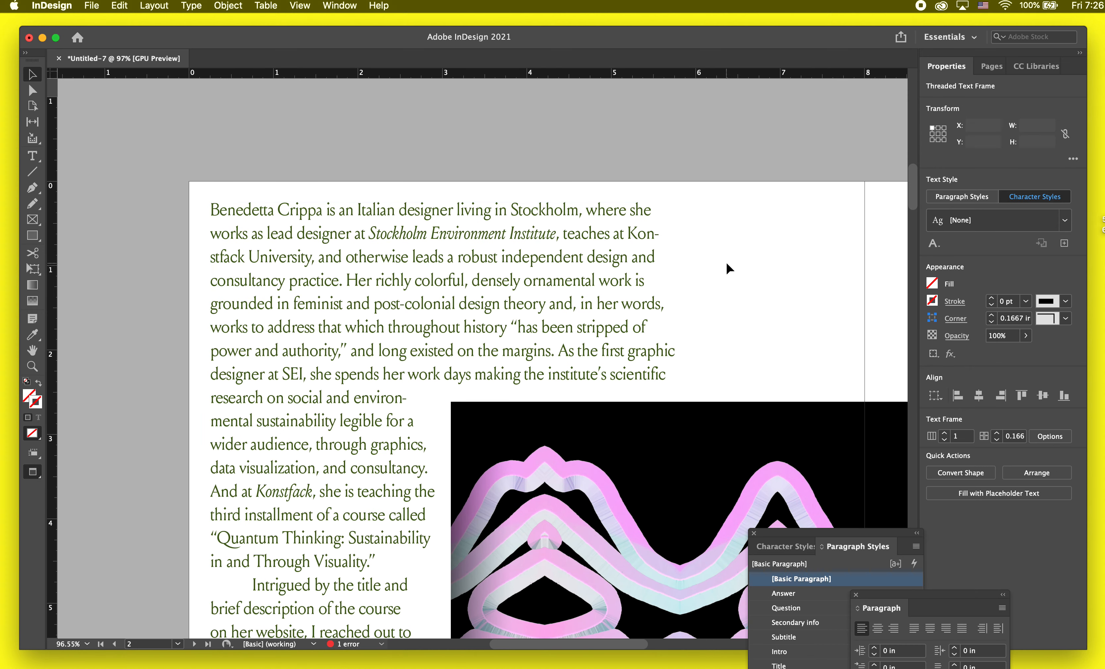
- Place the floating styles panel beside the intro text on page 2 and bring up its character styles list
double_click(531, 233)
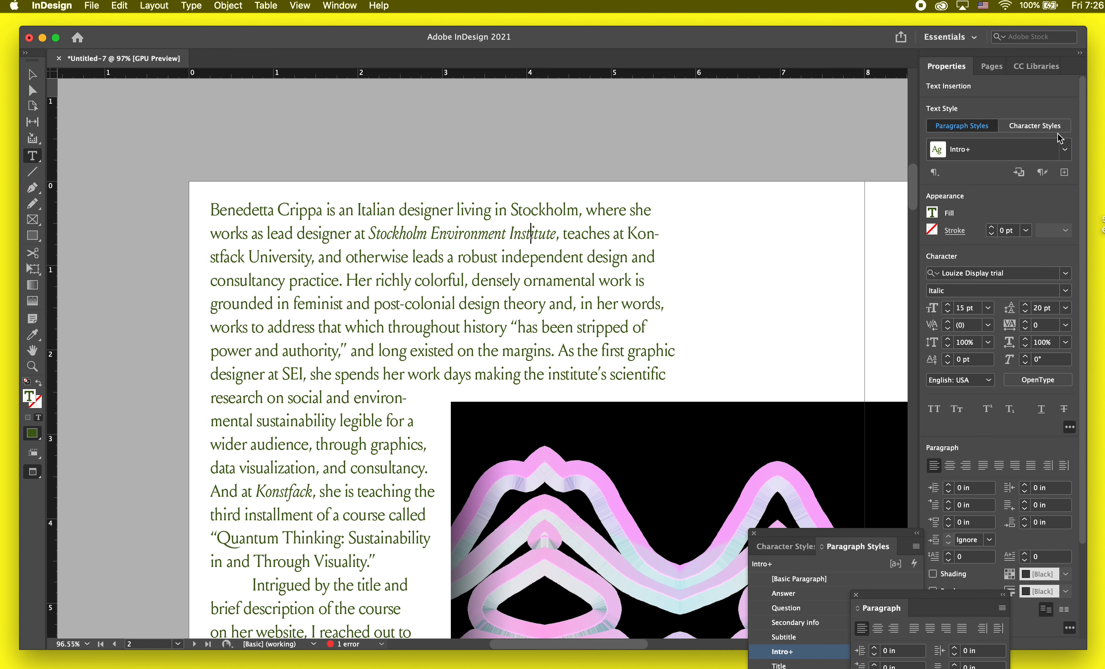
key("Escape")
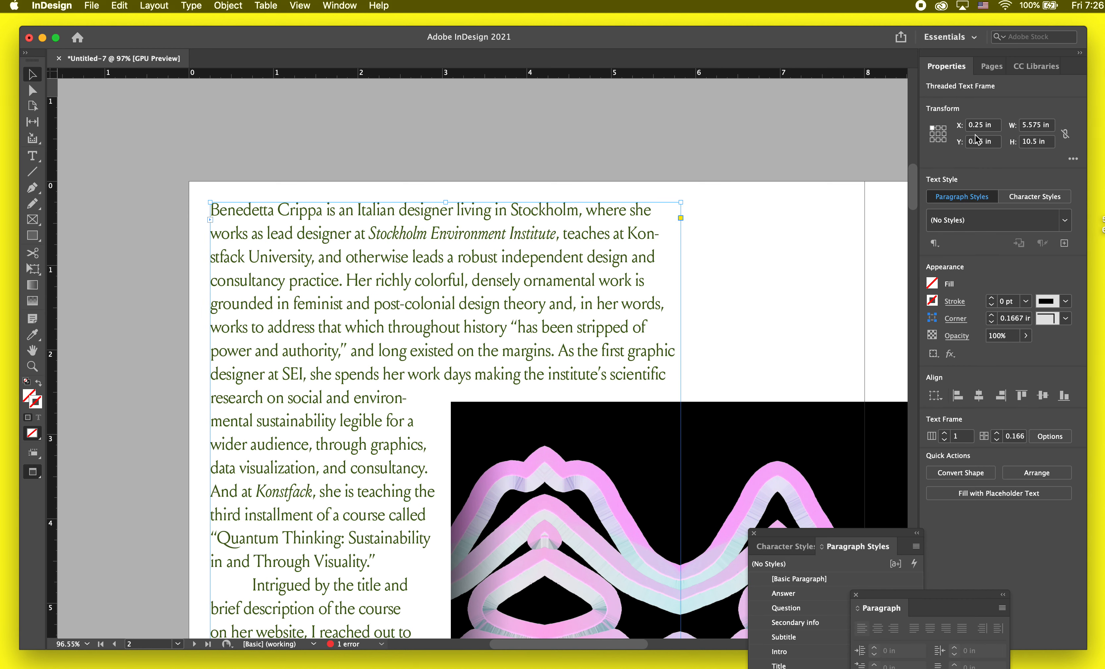
left_click(1046, 199)
left_click(1064, 226)
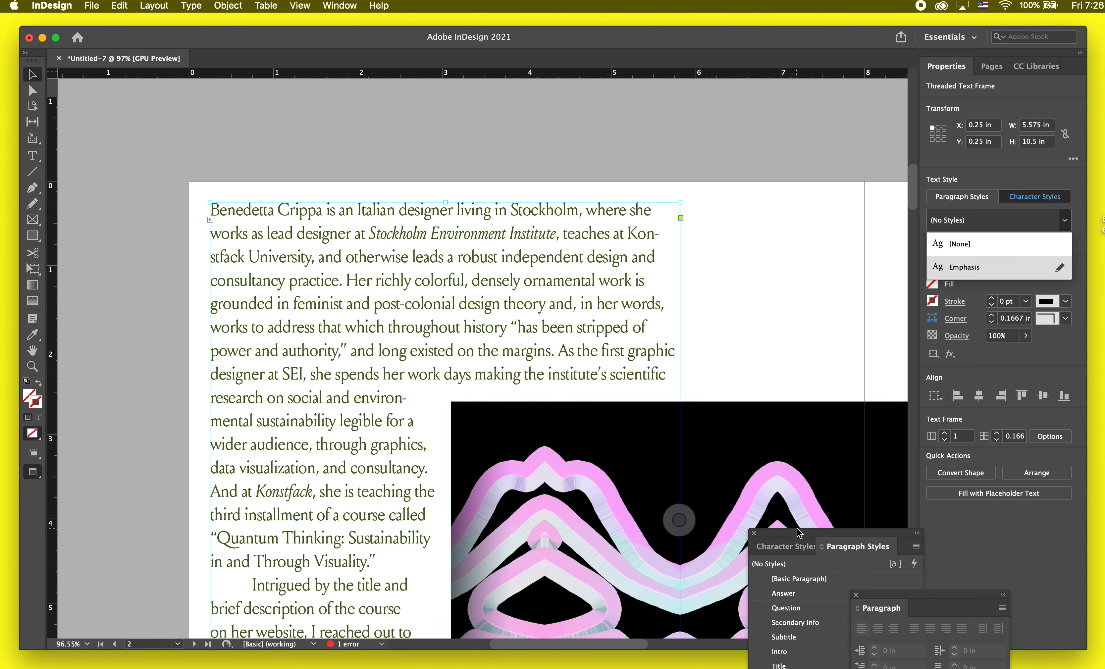
left_click_drag(799, 546, 777, 241)
left_click(778, 243)
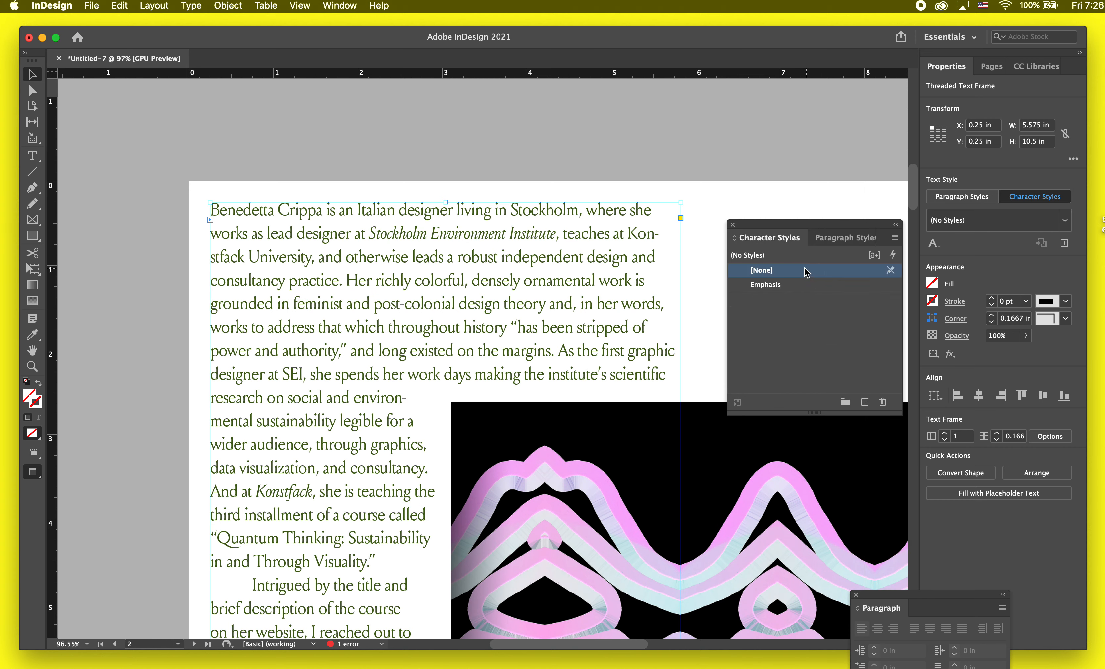
- Change the Emphasis character style's font family to Antique Olive with the Medium font style, with preview enabled
double_click(560, 238)
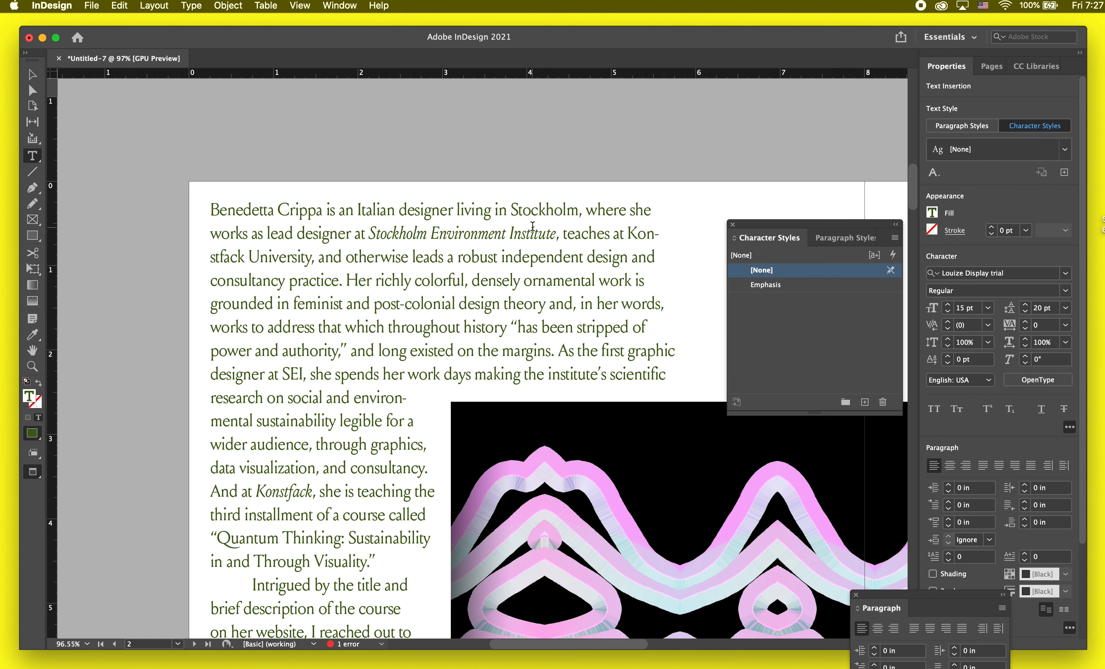
left_click(543, 227)
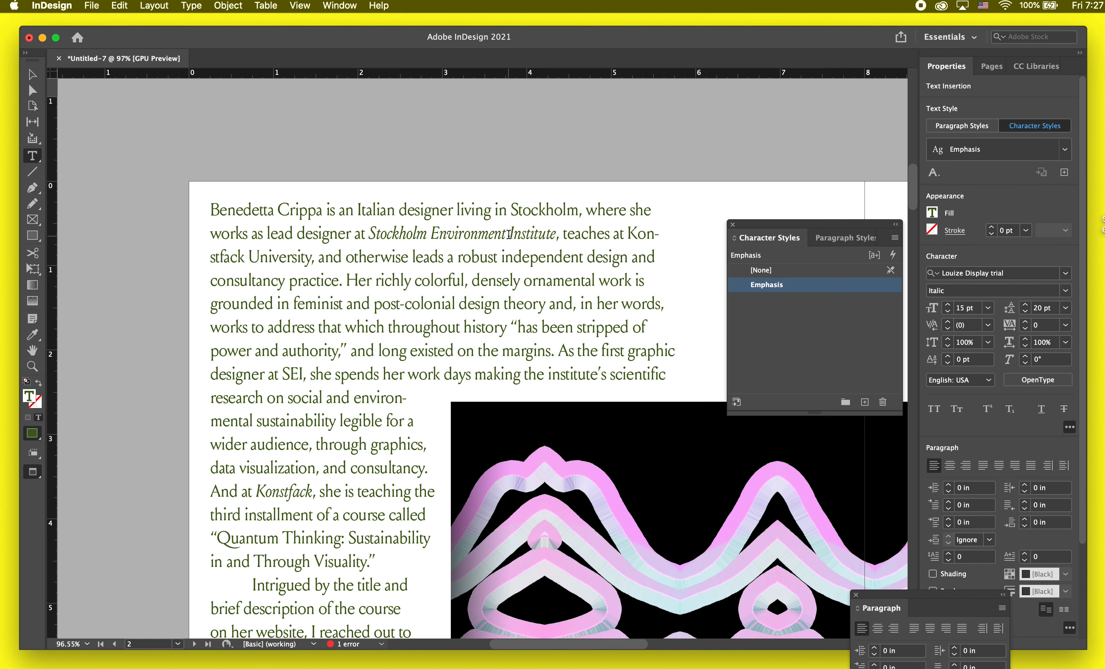
double_click(829, 287)
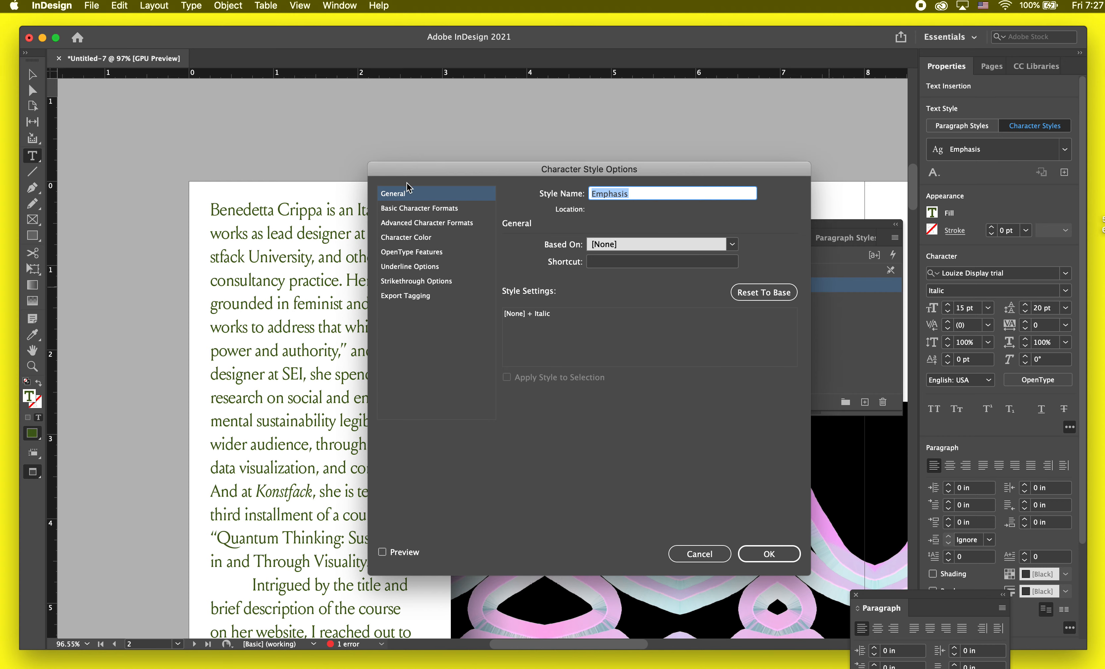
left_click(399, 208)
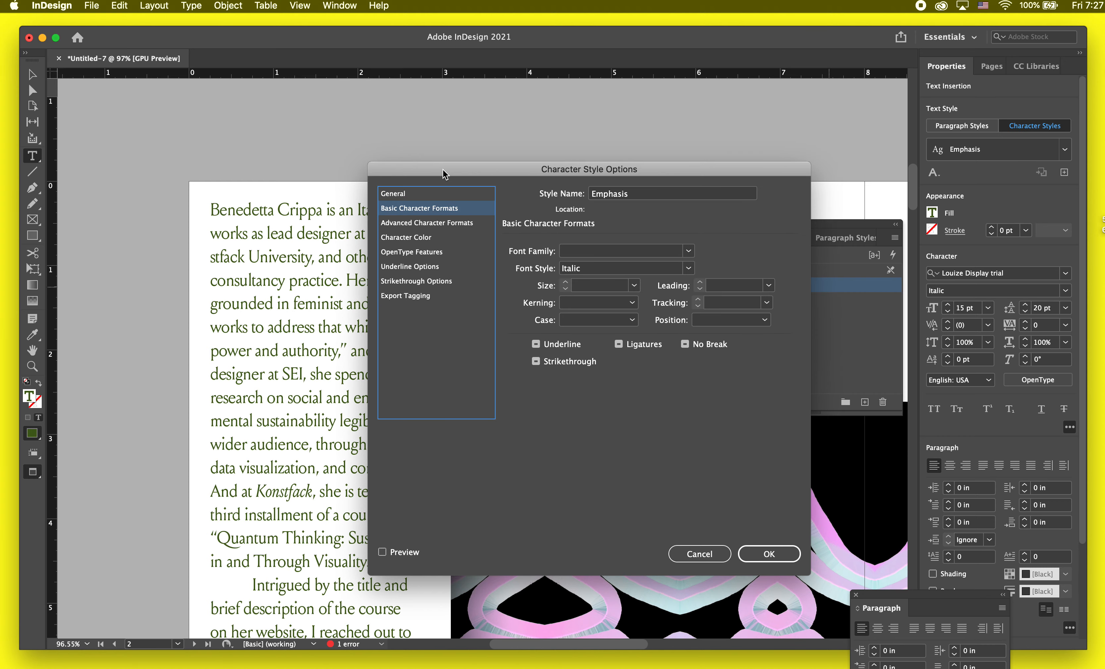
left_click_drag(443, 173, 698, 69)
left_click(943, 146)
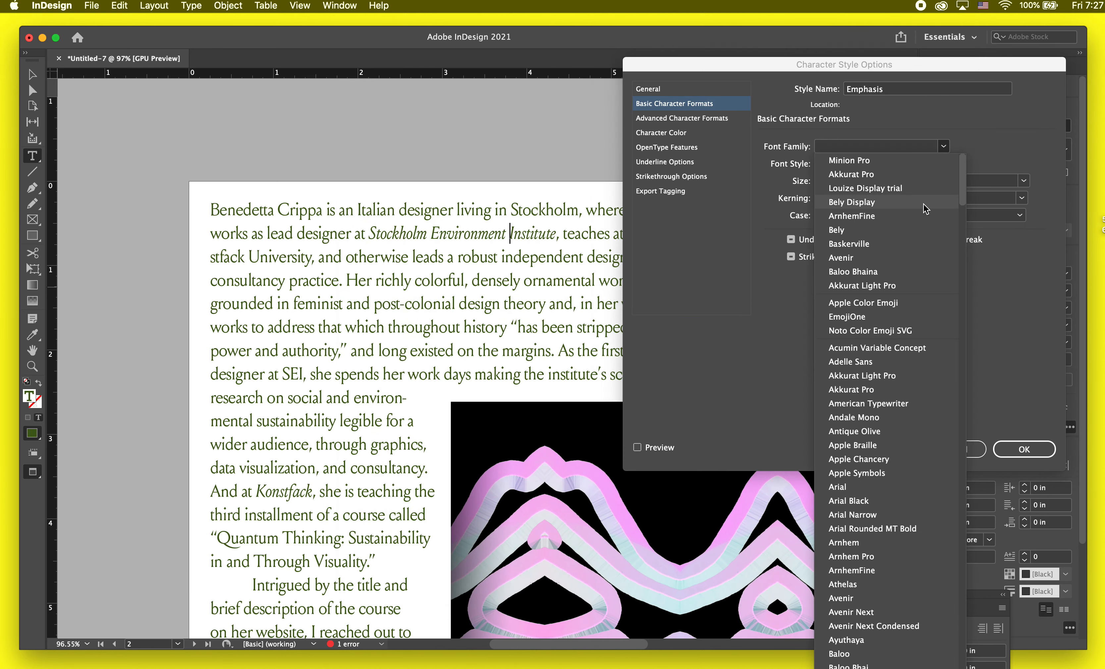
left_click(886, 431)
left_click(637, 447)
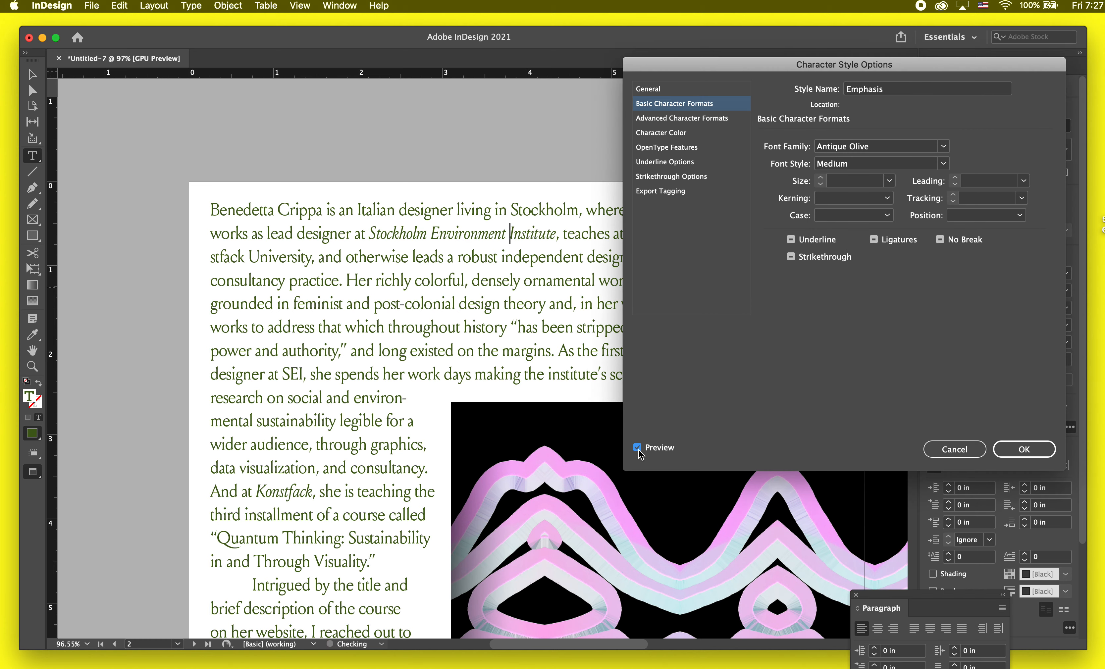
left_click_drag(717, 72, 656, 38)
left_click(965, 415)
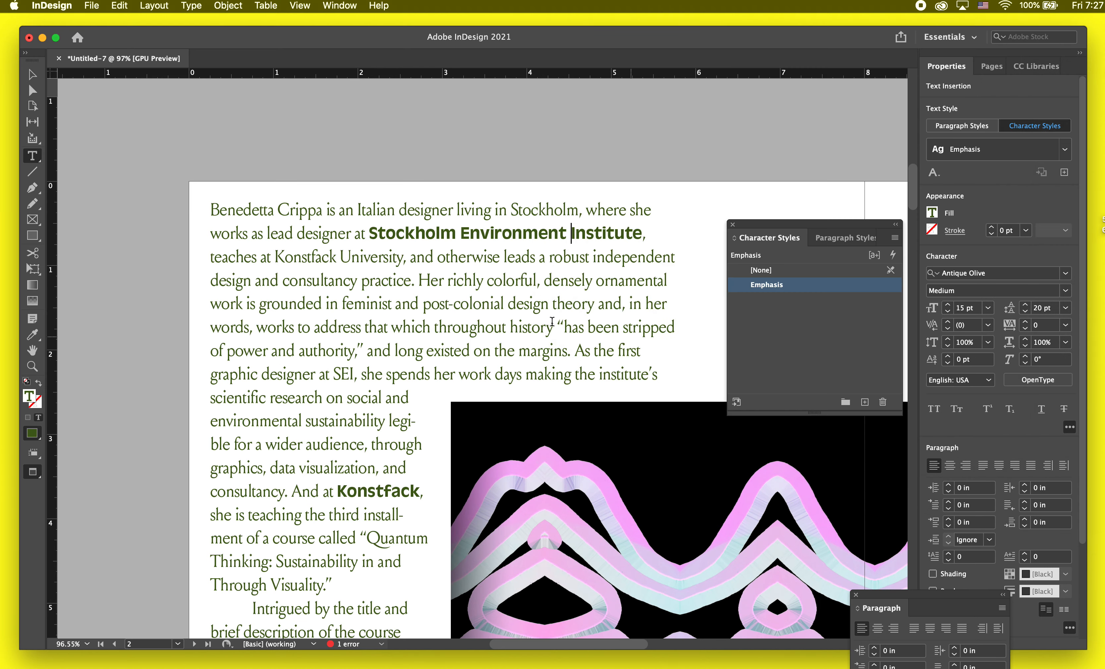
- Deselect the text and examine how the Emphasis words look in the intro text across spread 2-3
left_click(761, 269)
key("super+minus")
scroll(485, 455, "down", 5)
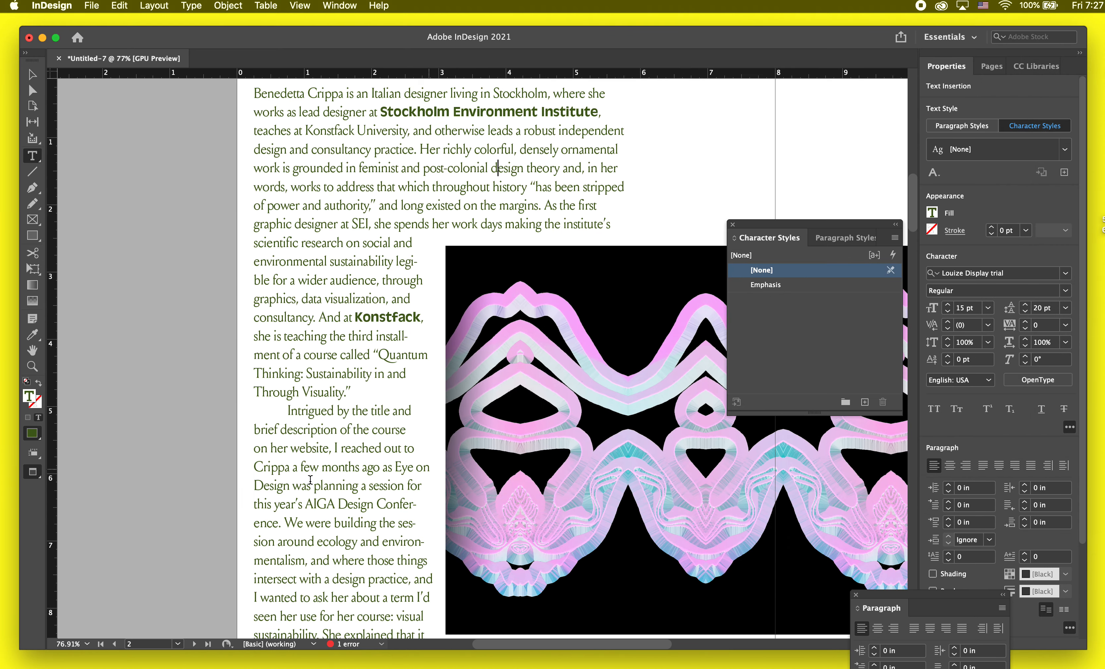
scroll(438, 457, "up", 1)
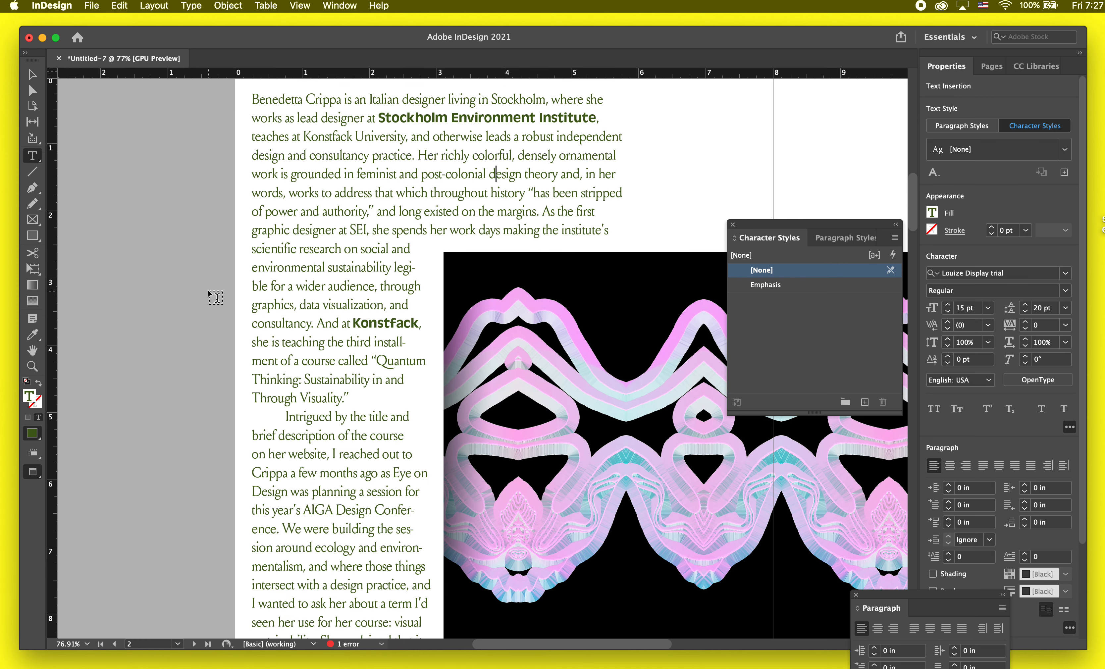
scroll(215, 298, "up", 1)
left_click(30, 81)
left_click(148, 176)
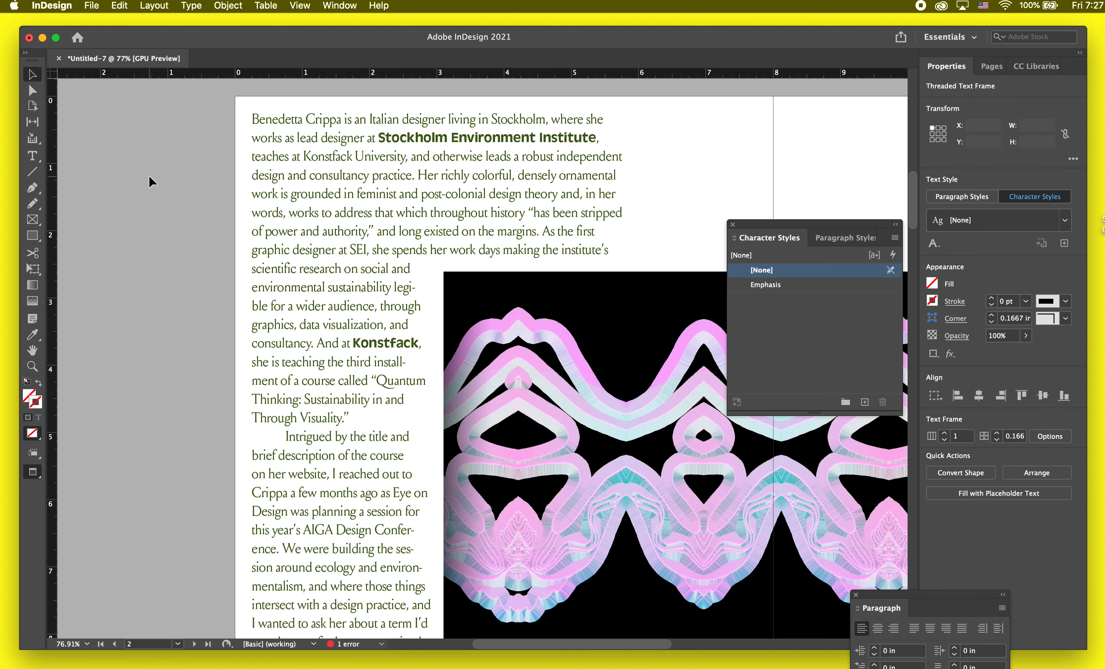
scroll(134, 199, "right", 3)
scroll(134, 197, "down", 1)
- Try widening the intro text frame on page 2 to about 7.09 in from its centre, and undo the change
left_click(424, 192)
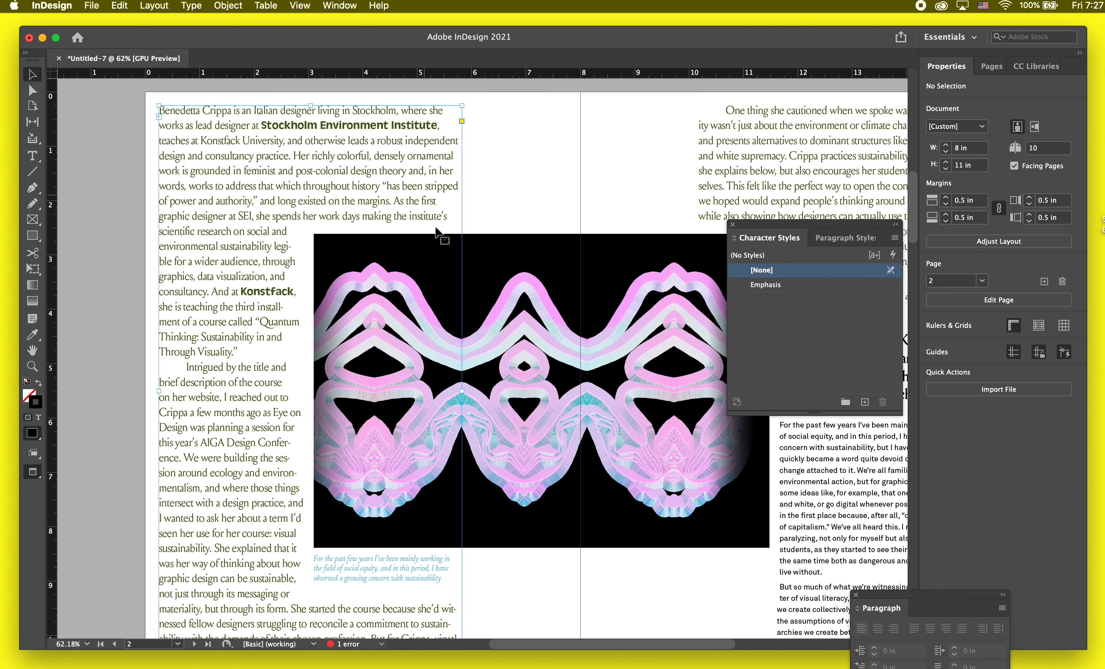
left_click_drag(461, 389, 520, 383)
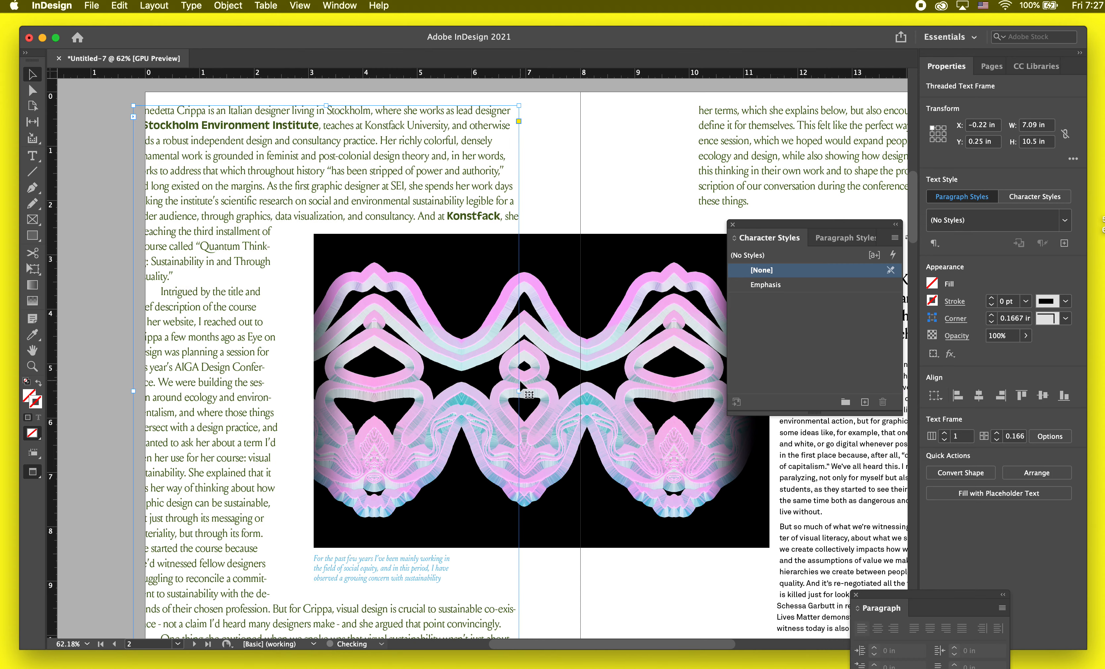
key("super+z")
key("super+z")
left_click(625, 171)
- Delete the cross-spine image and its caption frame from spread 2-3
scroll(625, 171, "down", 1)
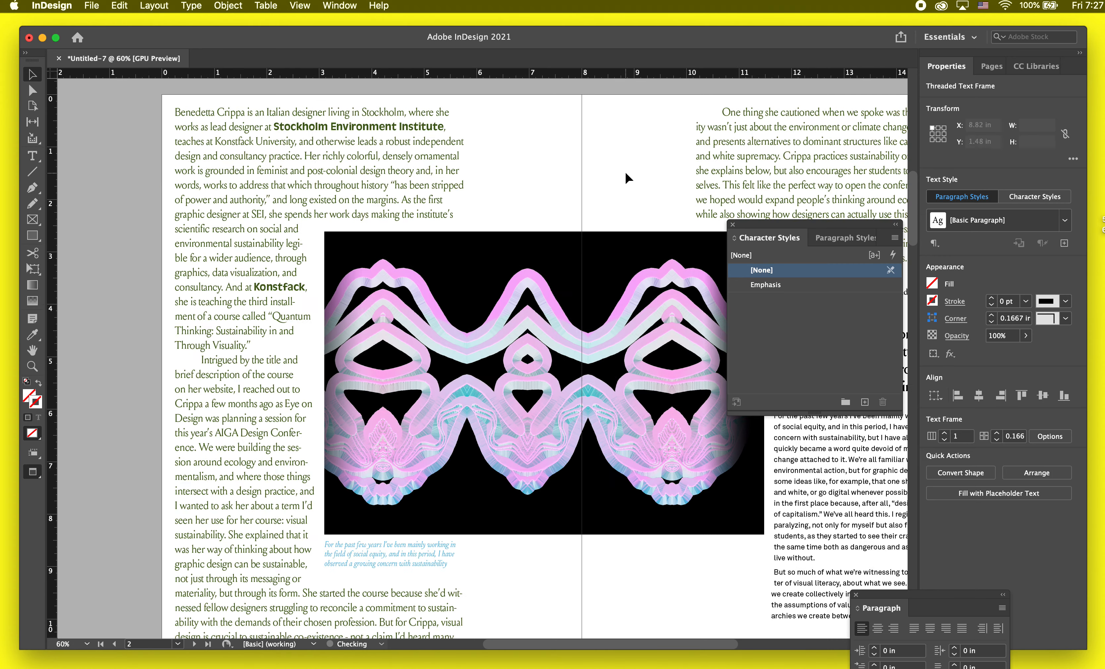
scroll(581, 348, "right", 3)
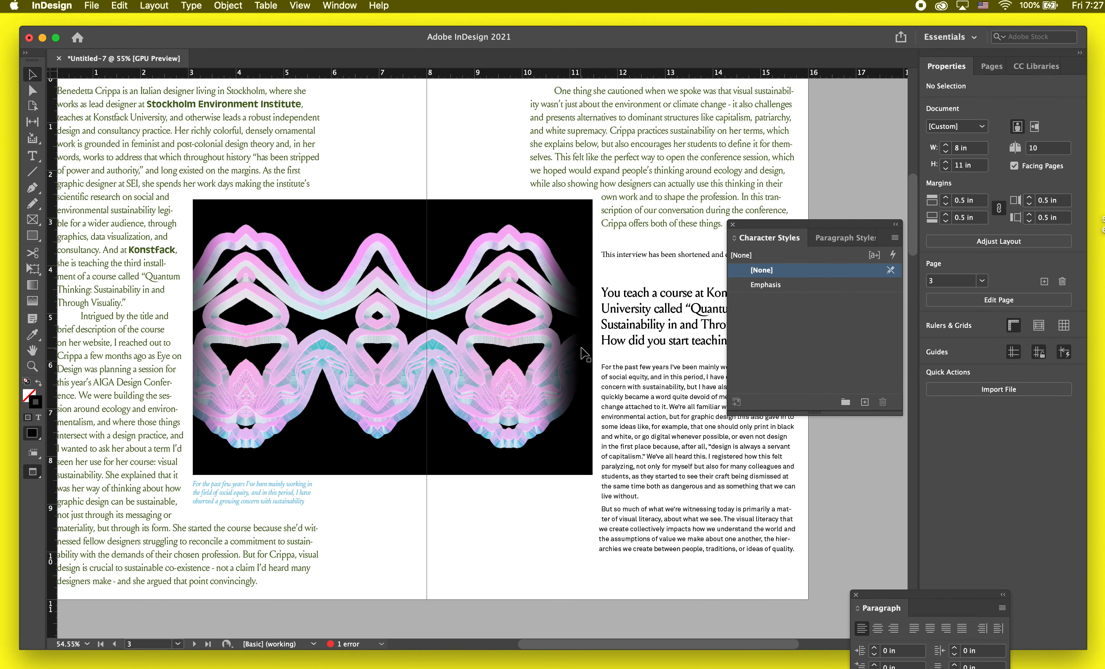
left_click(550, 354)
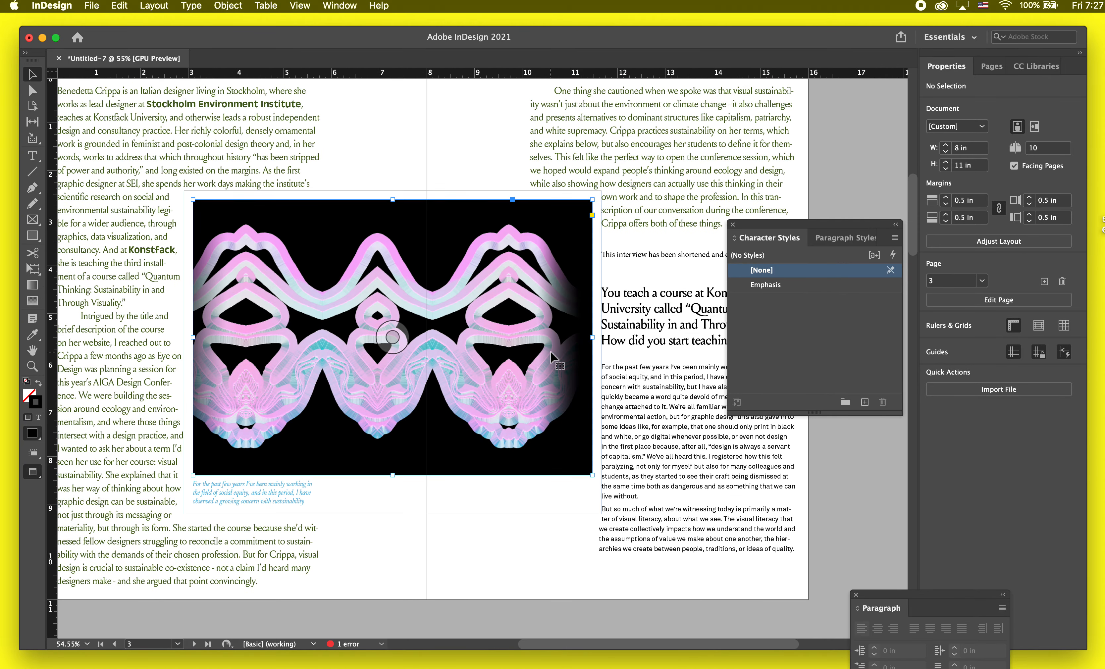
left_click(293, 500, "shift")
key("Delete")
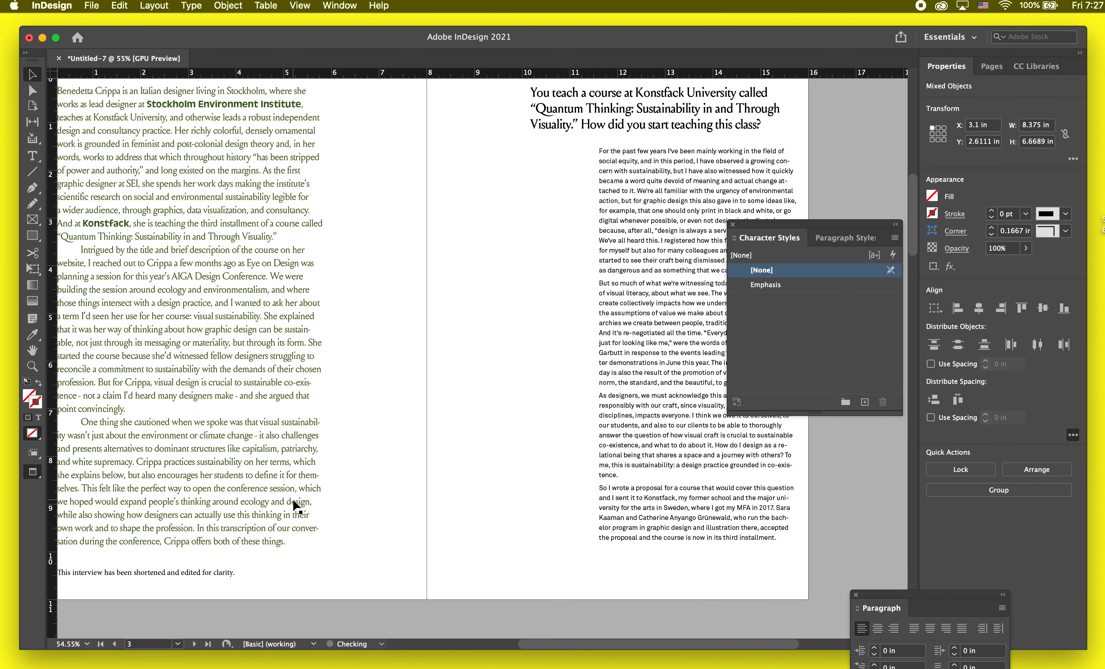
- Review how the interview text flows across the spreads from page 2 through page 7
scroll(296, 481, "down", 3)
key("w")
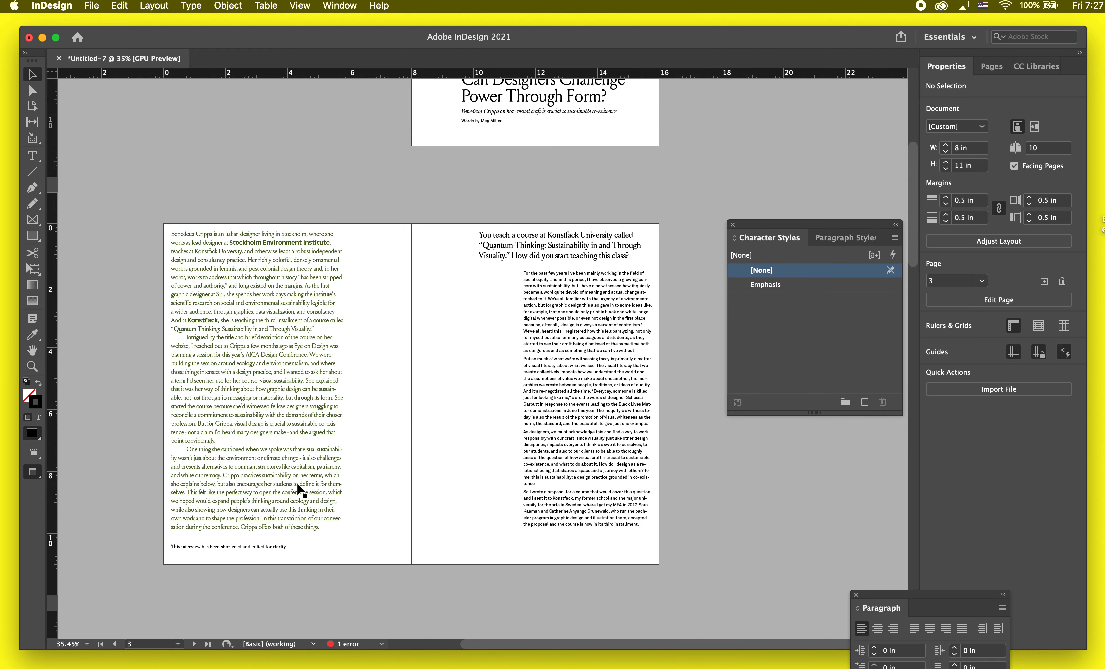
scroll(296, 482, "down", 15)
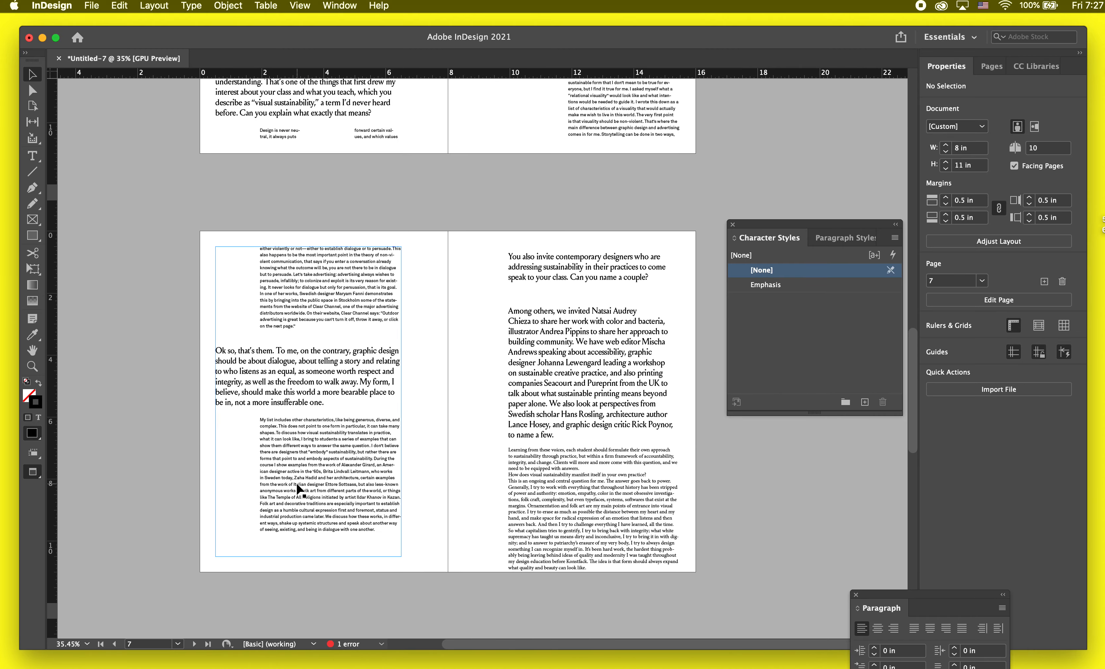
key("alt+shift+super+v")
left_click(484, 301)
scroll(483, 301, "up", 15)
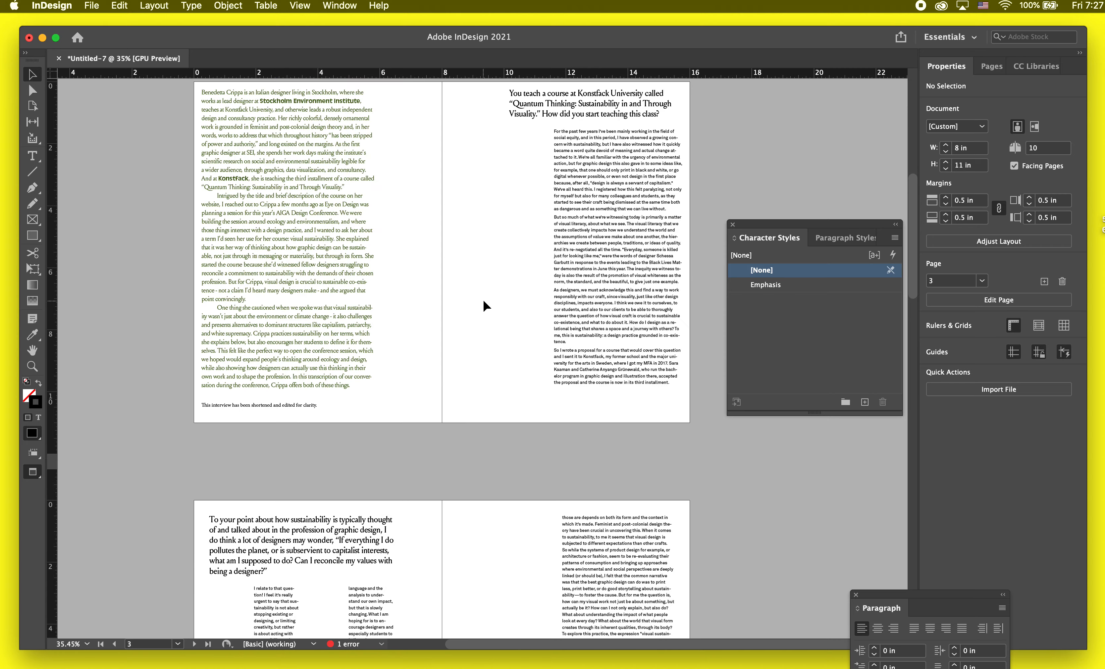
scroll(483, 298, "up", 2)
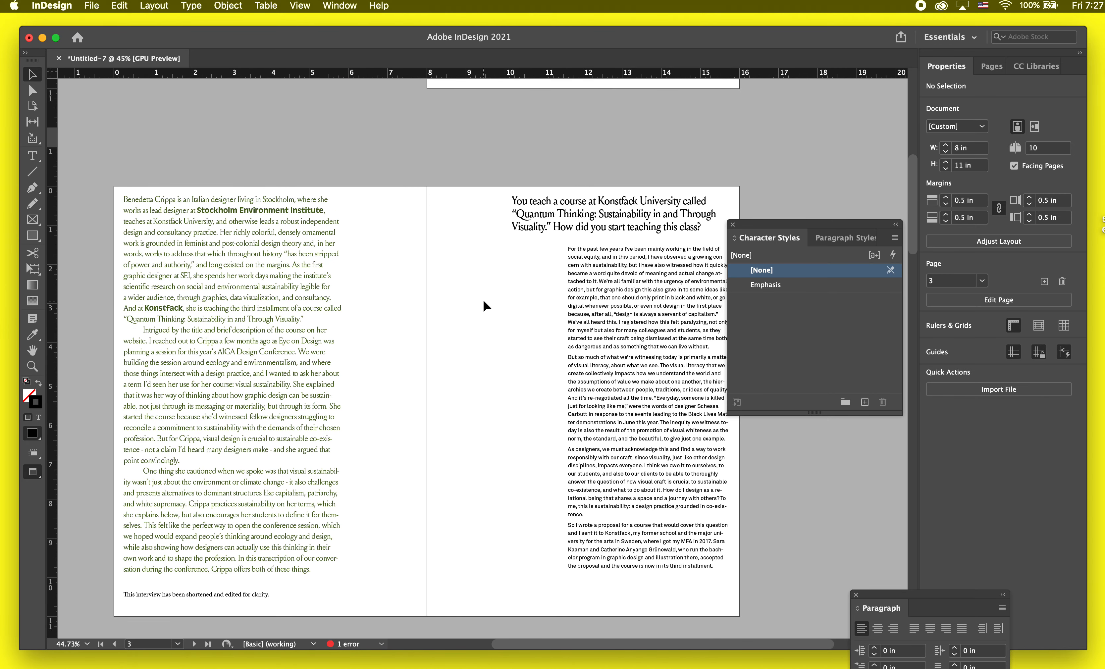
scroll(432, 288, "down", 1)
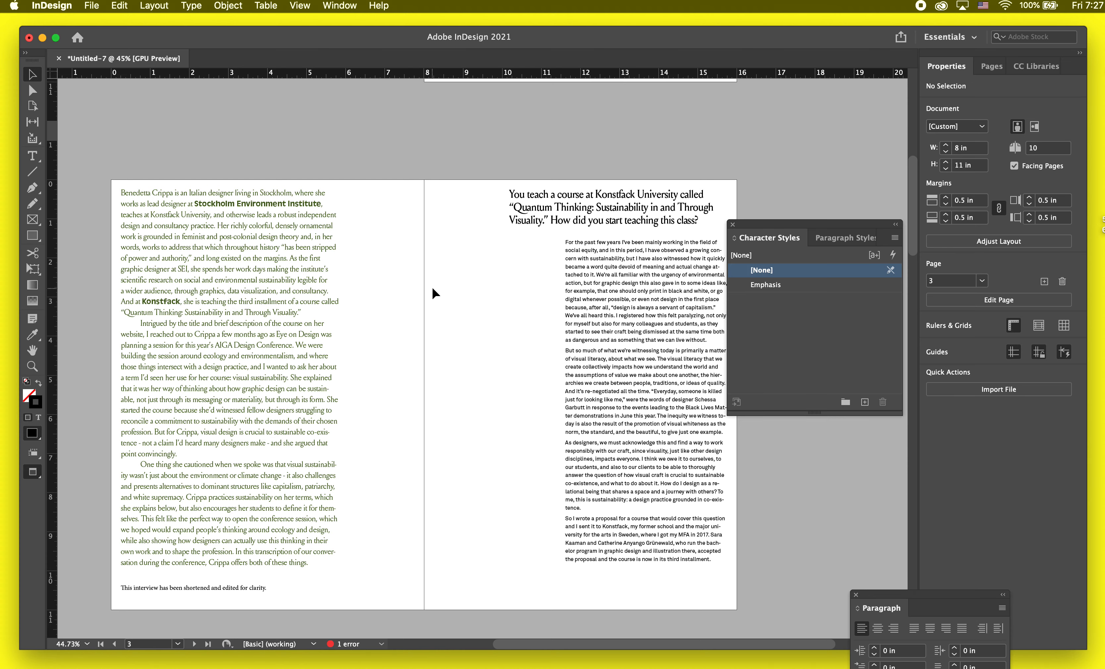
scroll(432, 287, "right", 2)
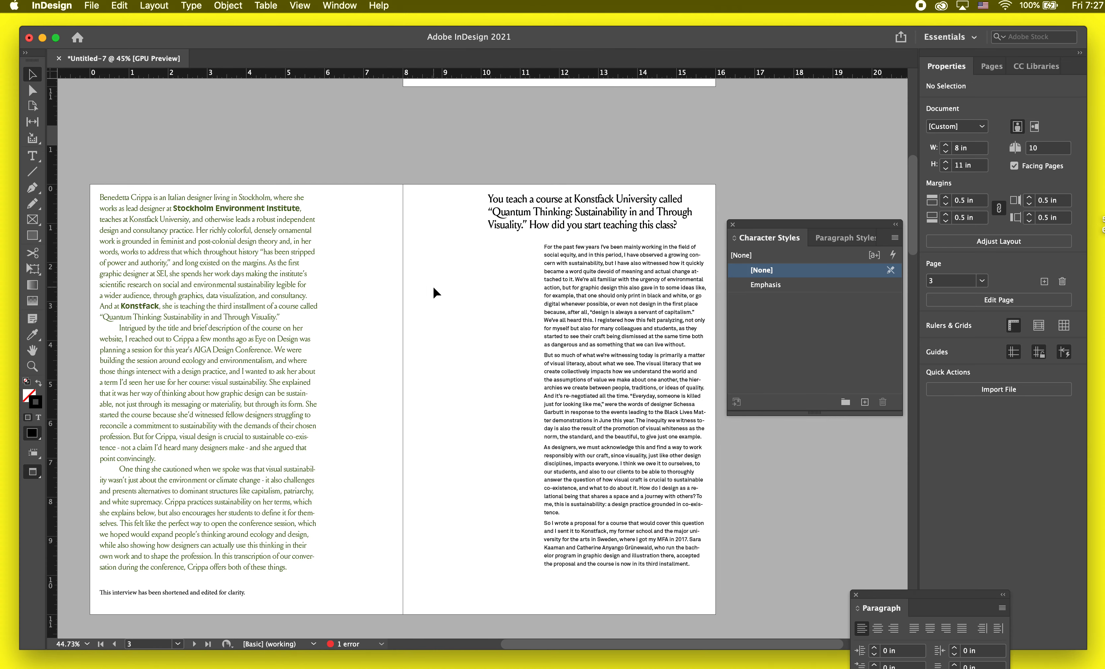
scroll(432, 287, "up", 2)
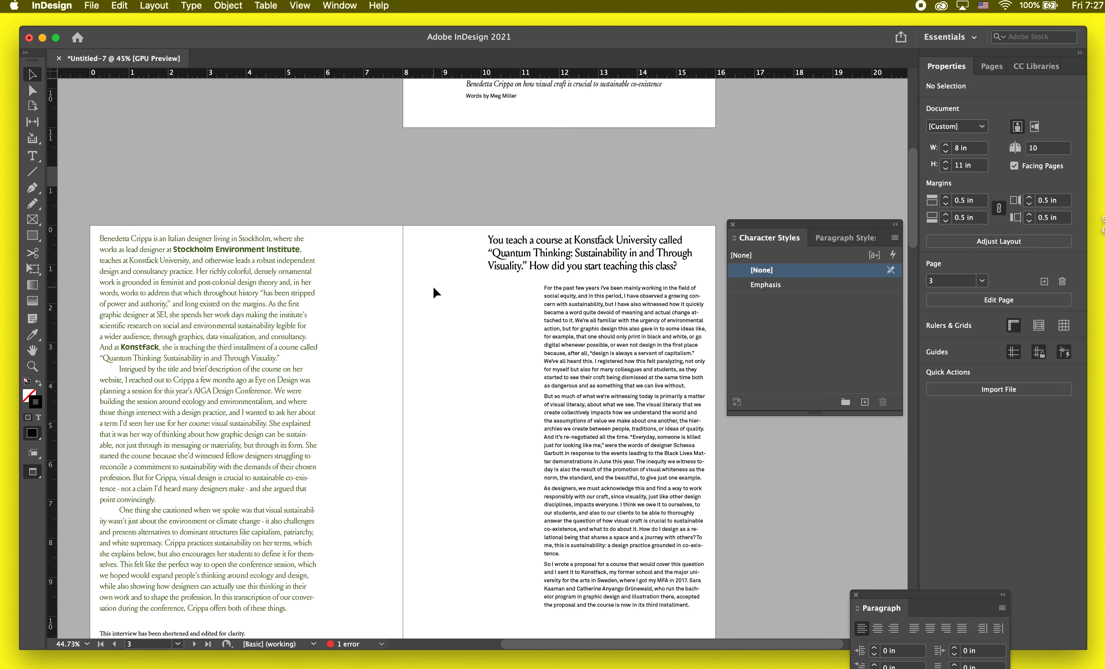
scroll(433, 289, "down", 10)
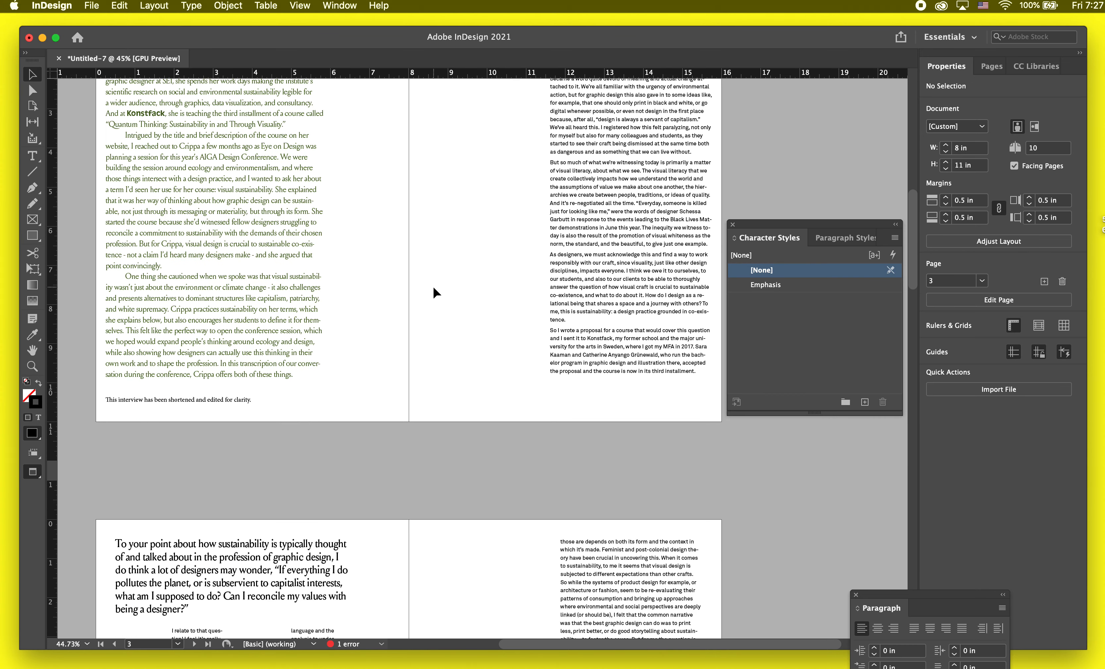